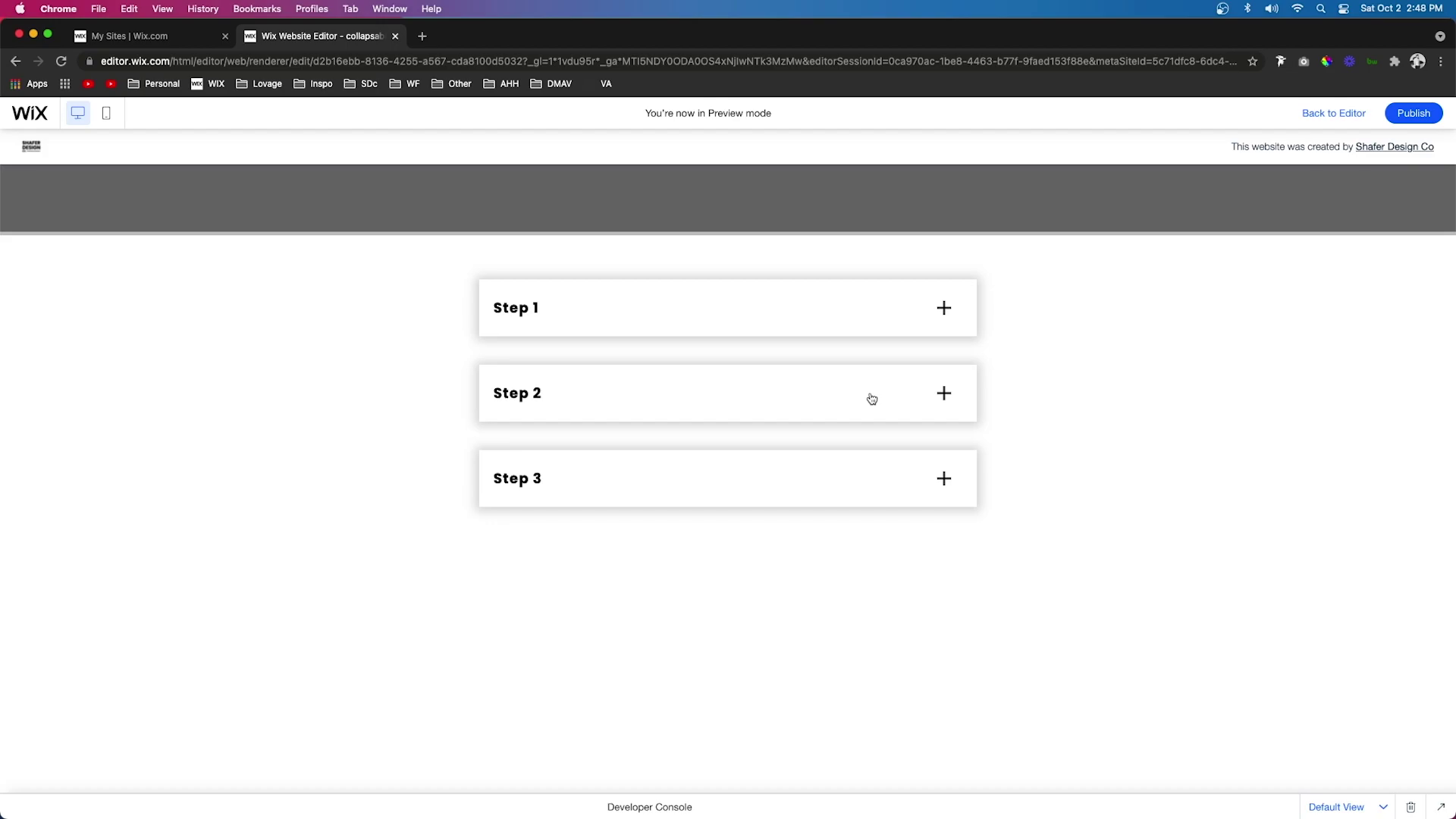
Examine the New York collapsible box in the example site, then close that site's tab.
{"action": "left_click", "coordinate": [900, 402]}
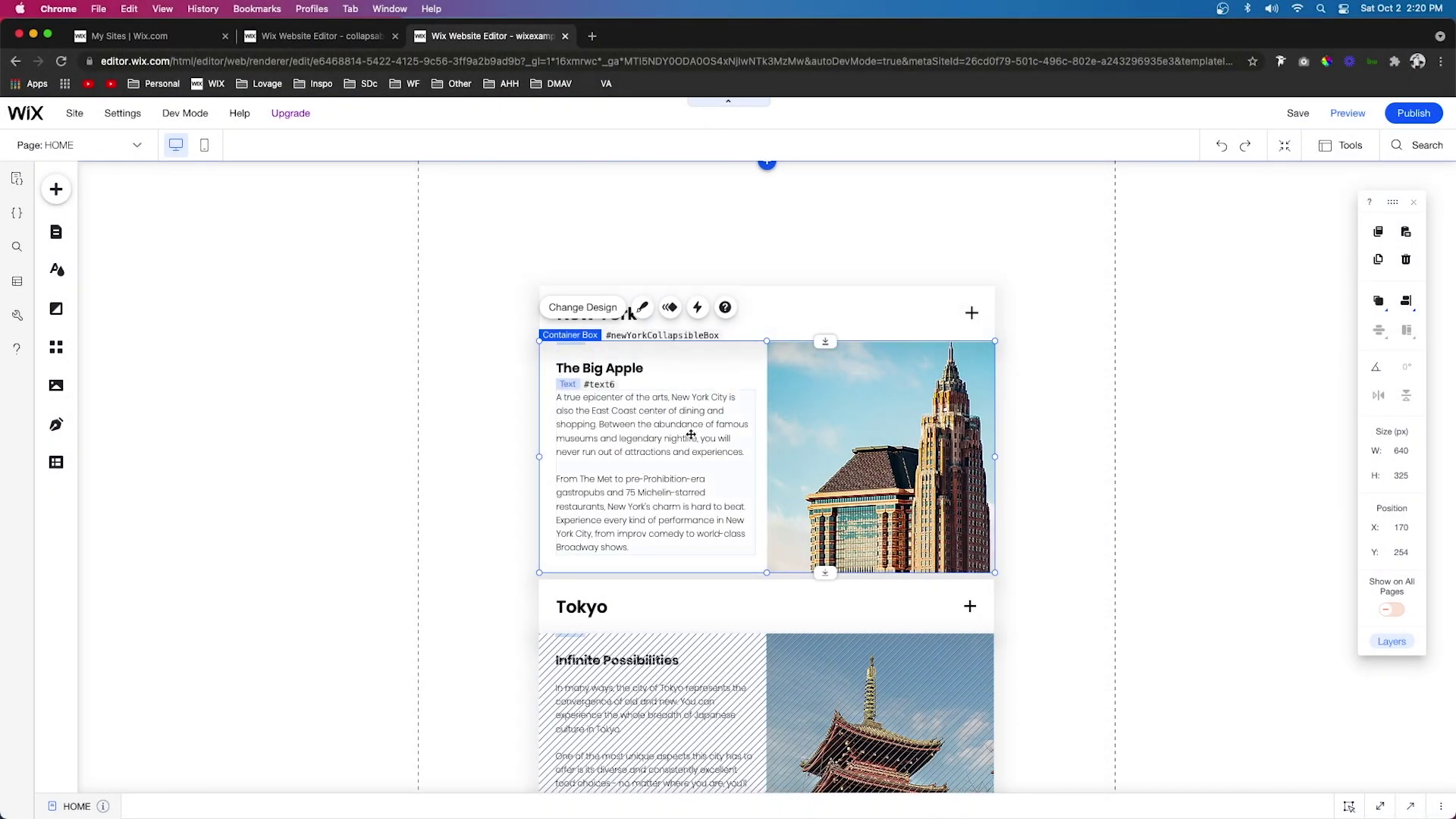
{"action": "left_click", "coordinate": [1080, 424]}
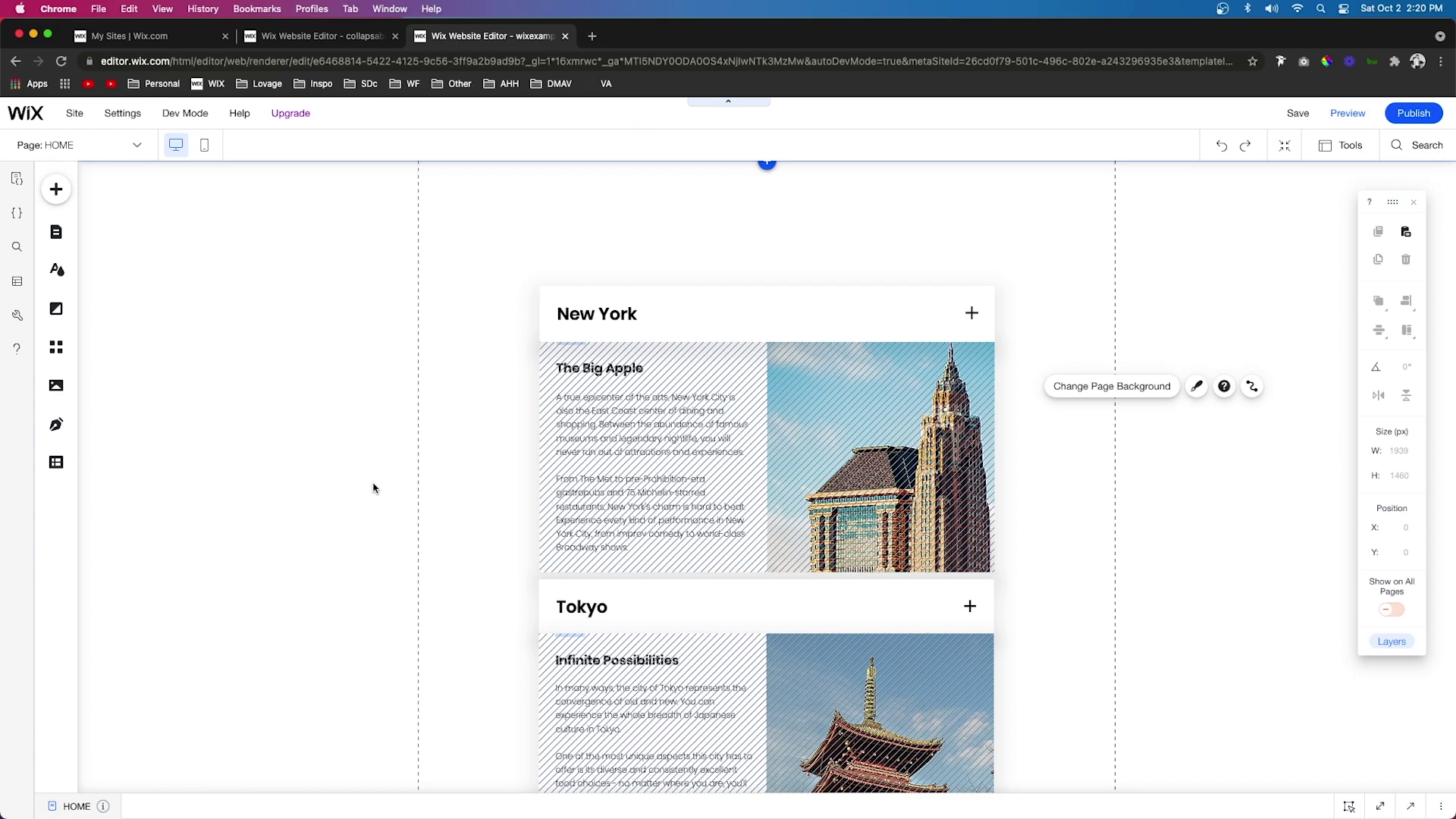
{"action": "left_click", "coordinate": [749, 371]}
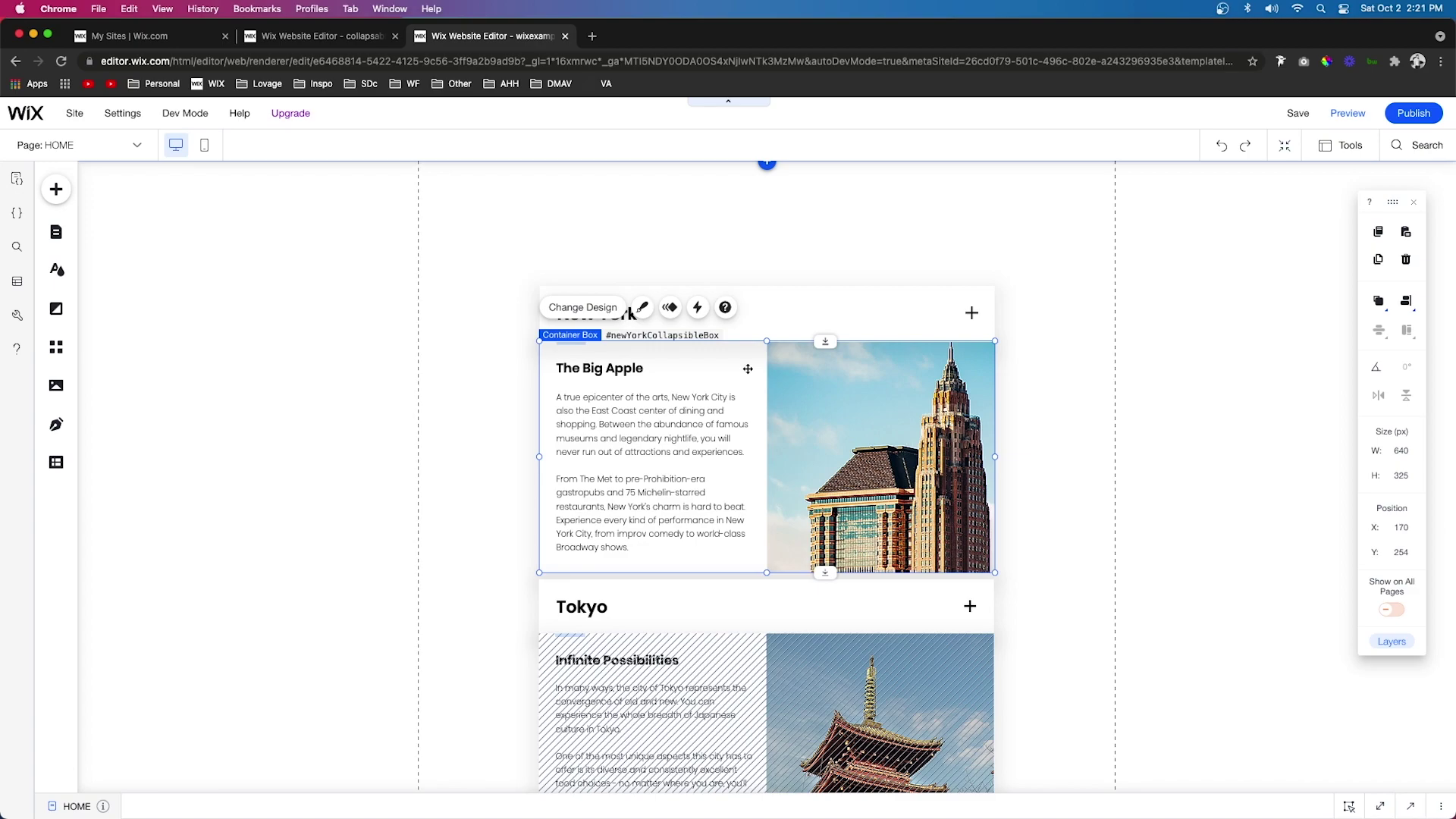
{"action": "key", "text": "super+w"}
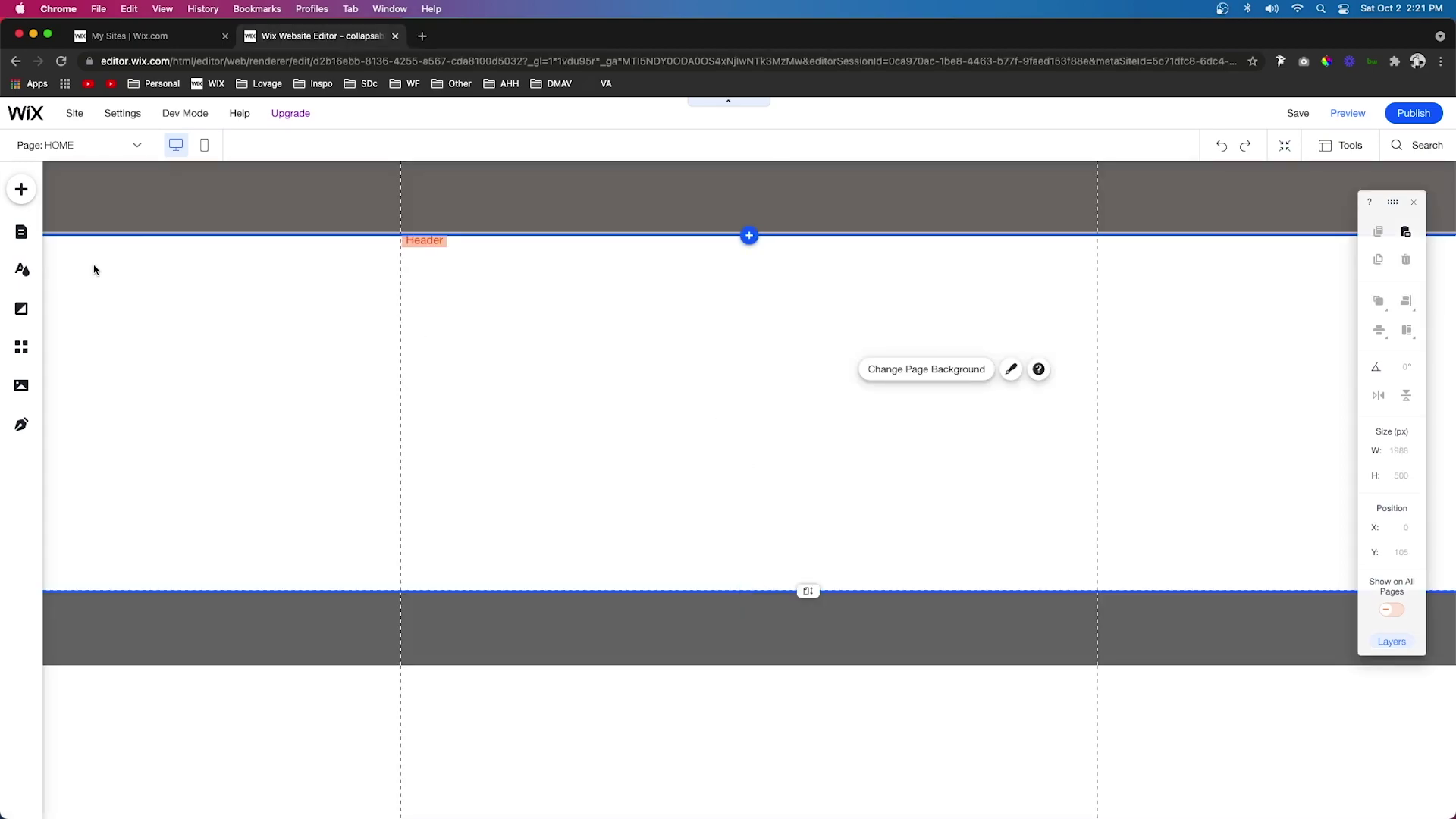
Add a strip directly below the header and set its background colour opacity to 0%.
{"action": "left_click", "coordinate": [749, 237]}
{"action": "left_click", "coordinate": [334, 378]}
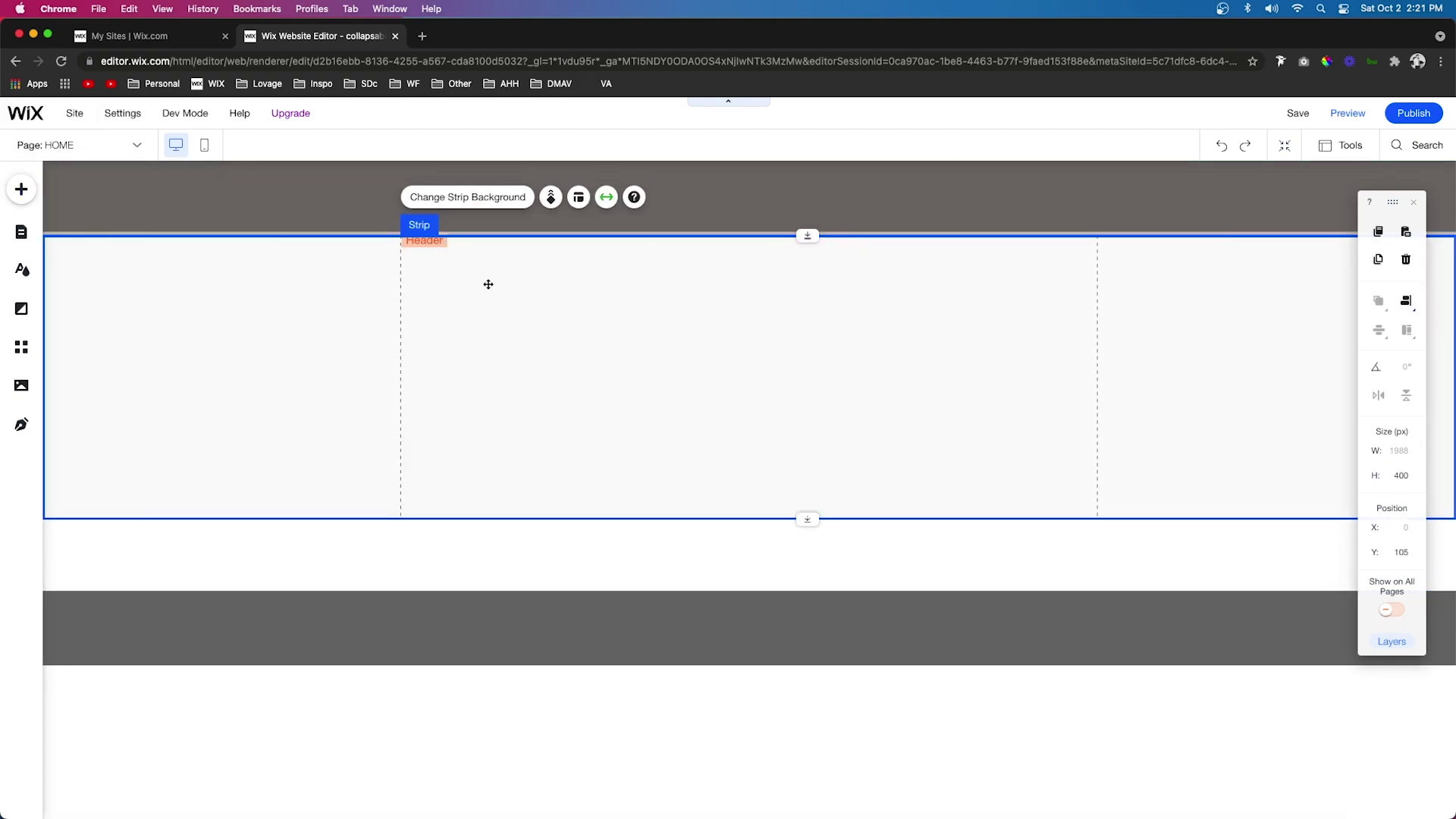
{"action": "left_click", "coordinate": [456, 200]}
{"action": "left_click", "coordinate": [280, 275]}
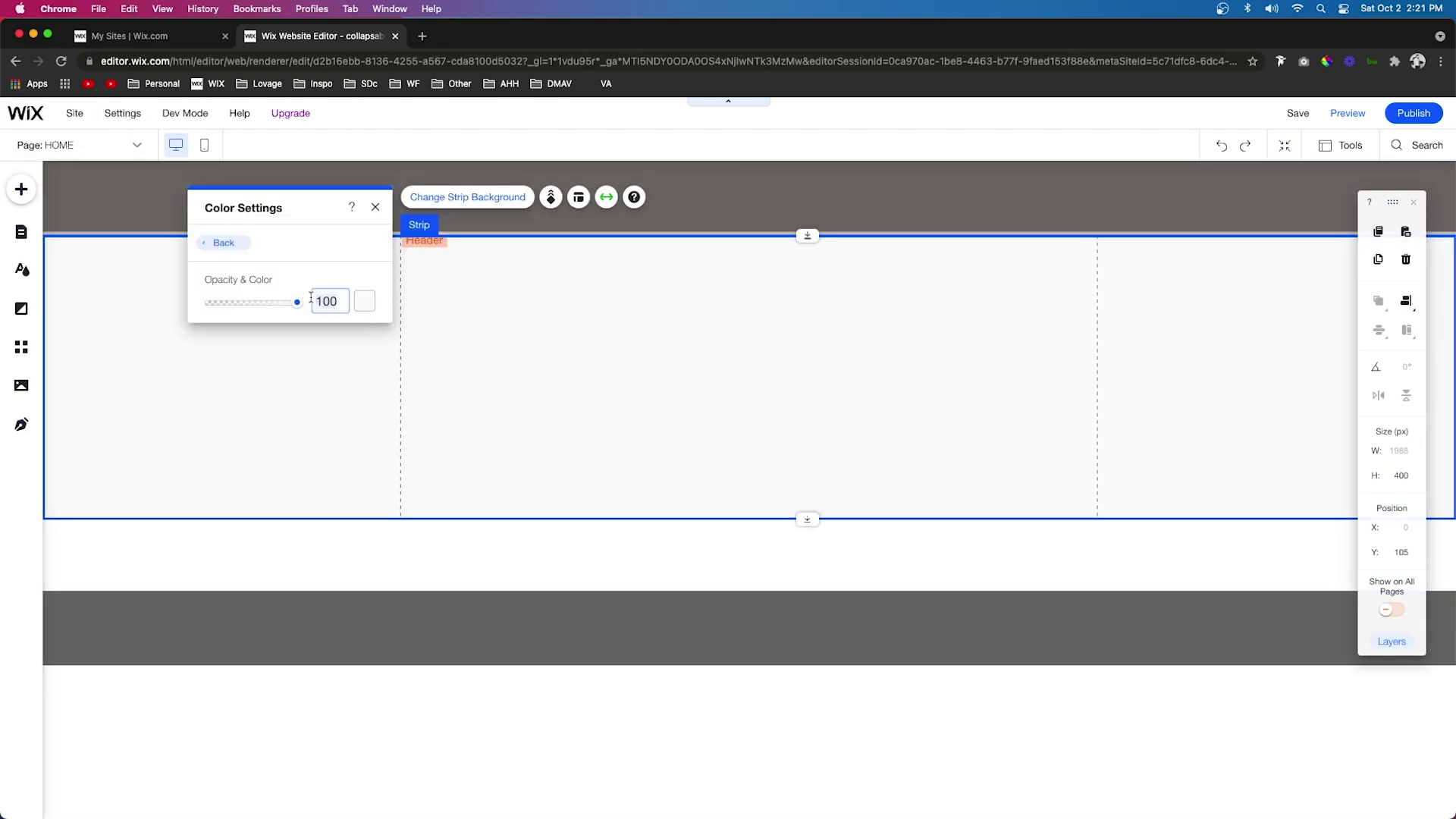
{"action": "type", "text": "0"}
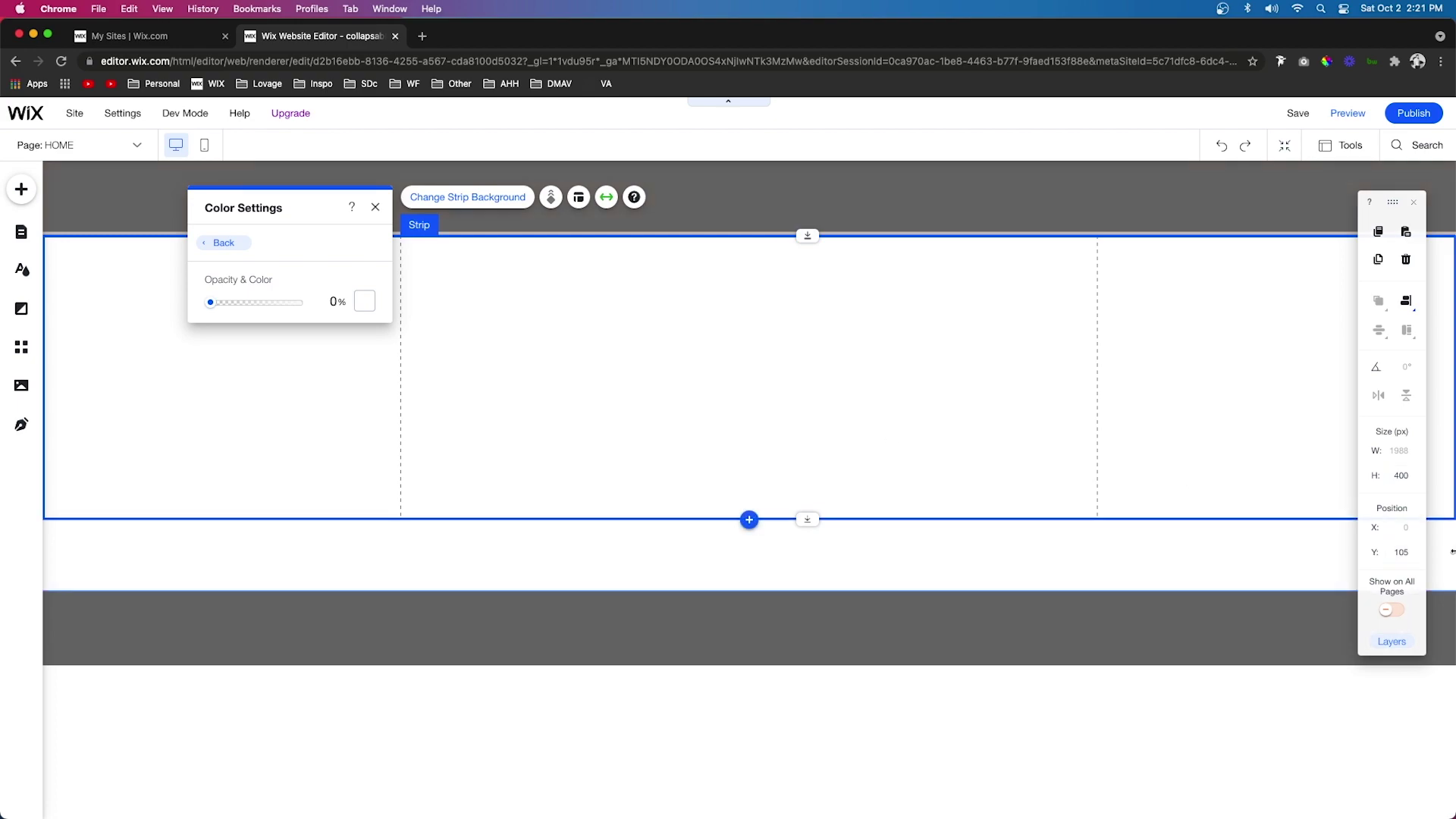
Set the new strip's height to 120 px.
{"action": "left_click", "coordinate": [1413, 482]}
{"action": "type", "text": "12"}
{"action": "key", "text": "Return"}
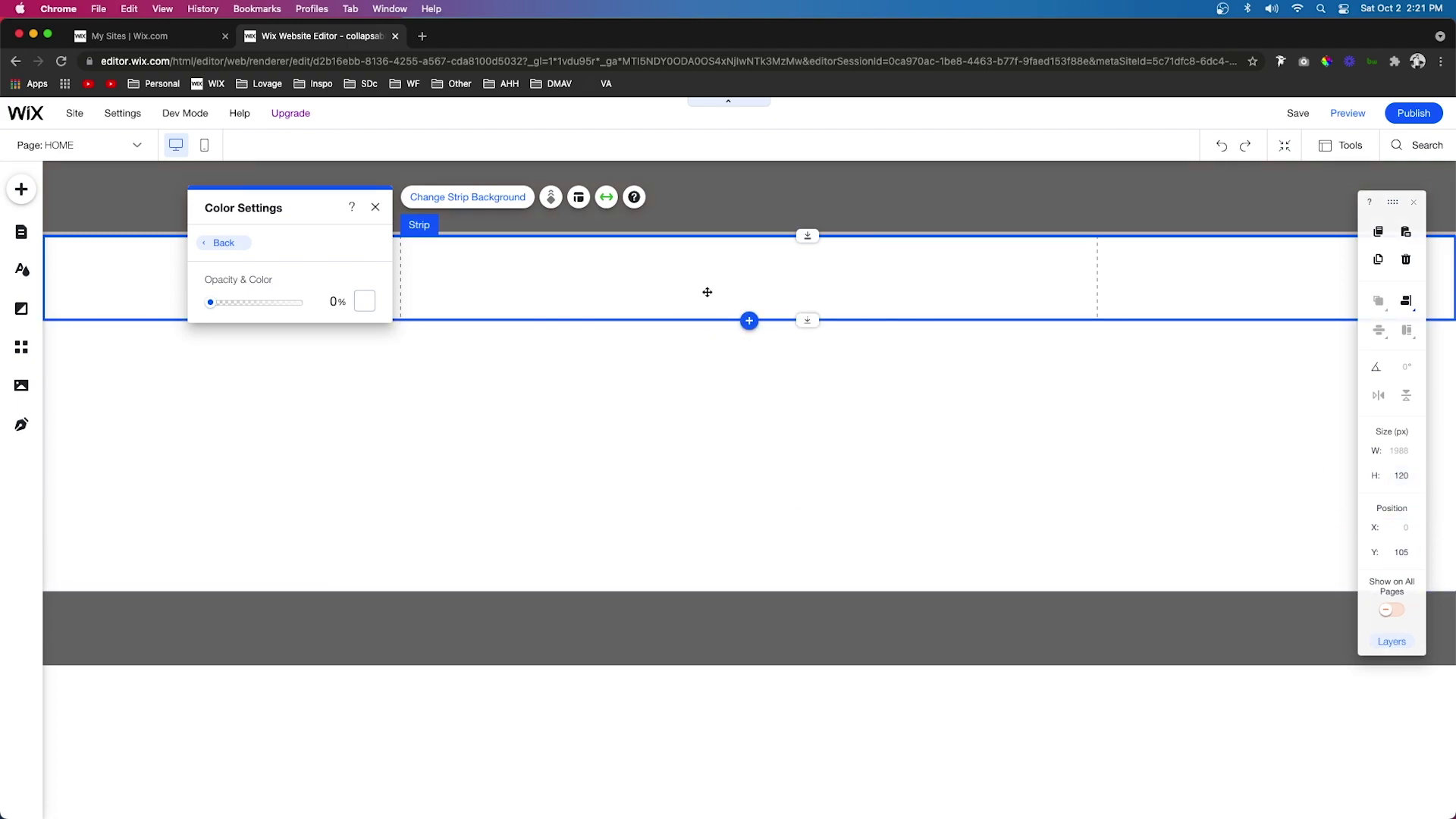
Add a container box to the page below the strip, at about X 209, Y 274.
{"action": "left_click", "coordinate": [21, 189]}
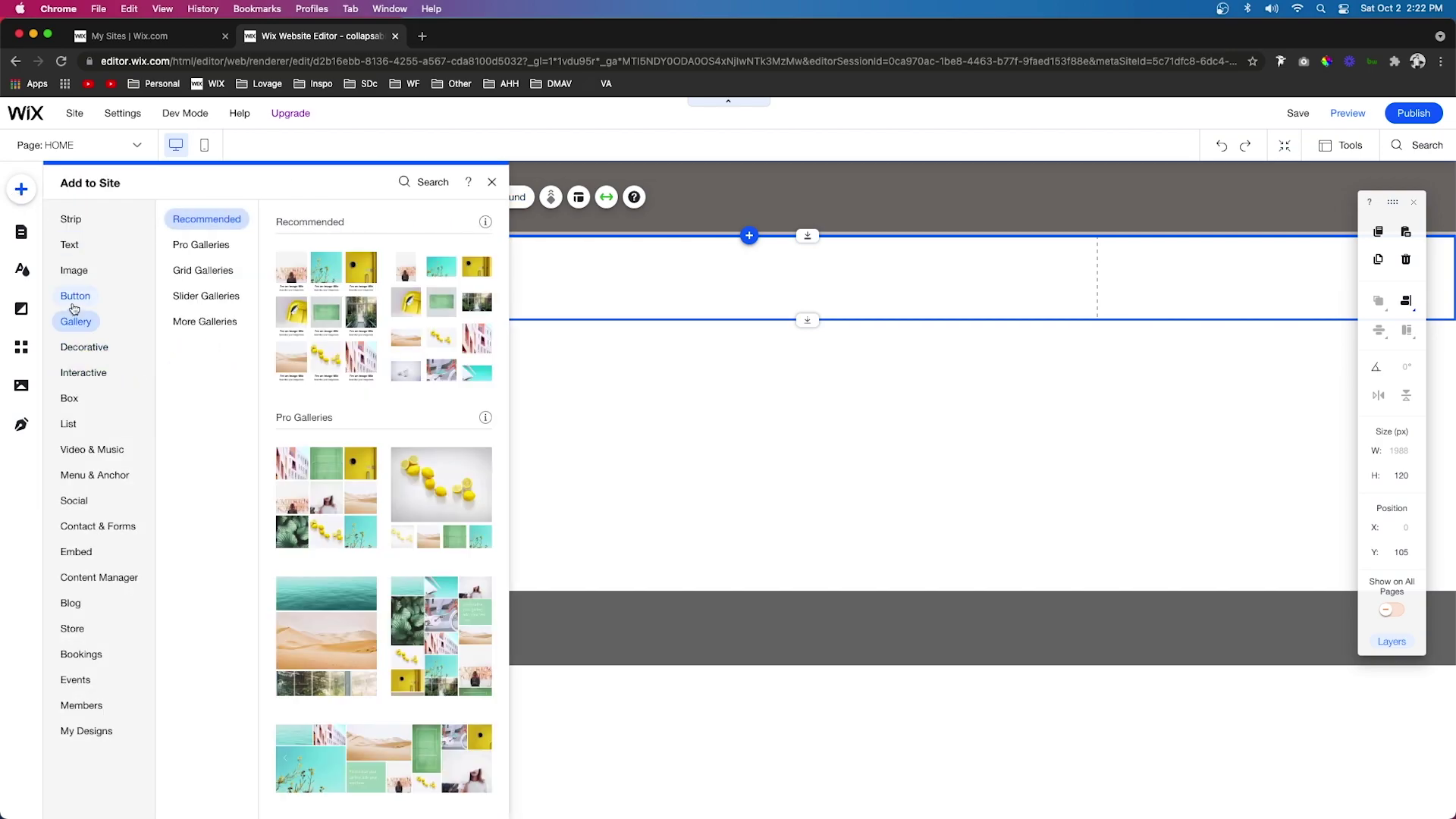
{"action": "left_click", "coordinate": [76, 297]}
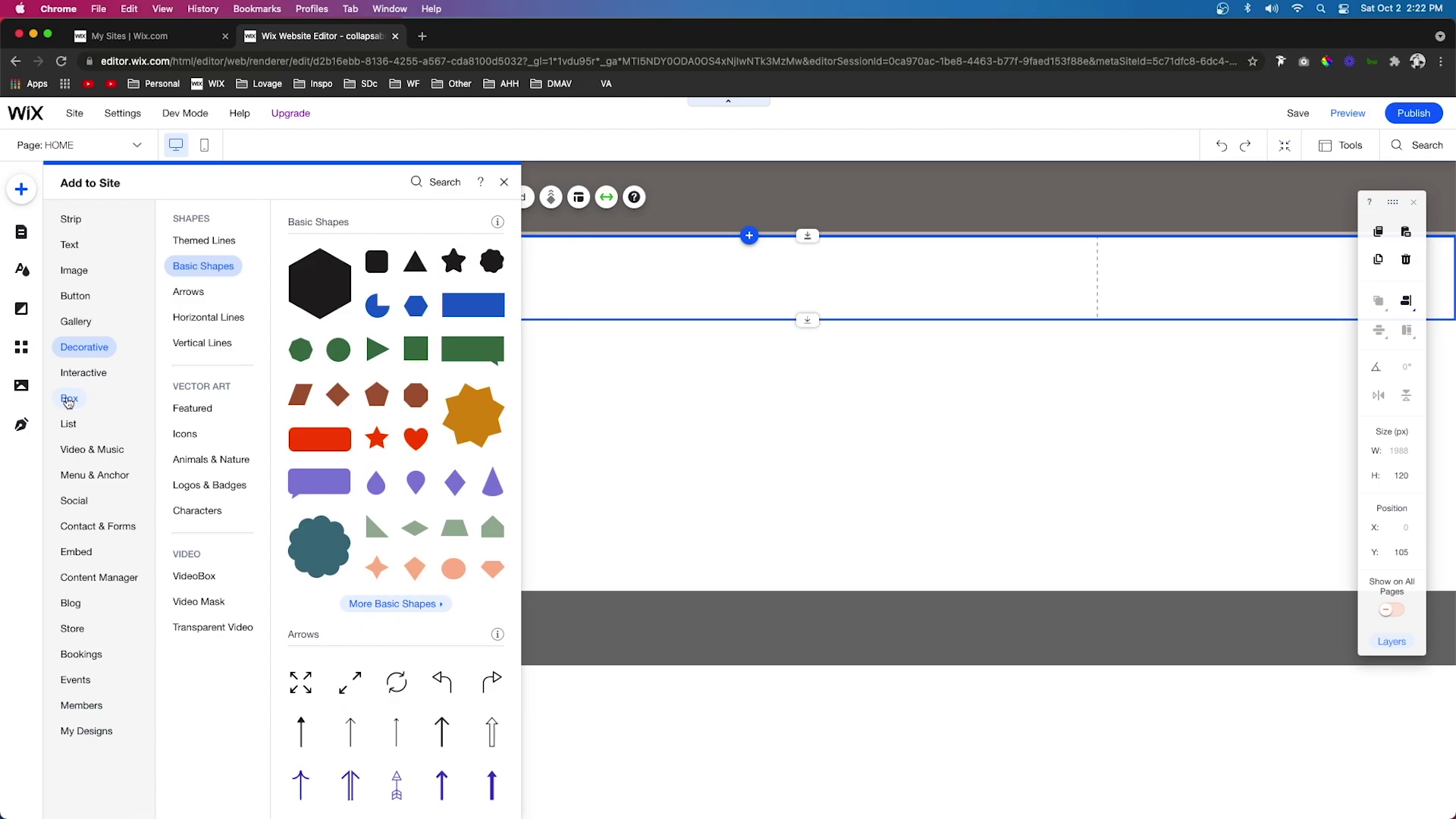
{"action": "left_click", "coordinate": [68, 400]}
{"action": "left_click_drag", "start_coordinate": [311, 279], "coordinate": [832, 452]}
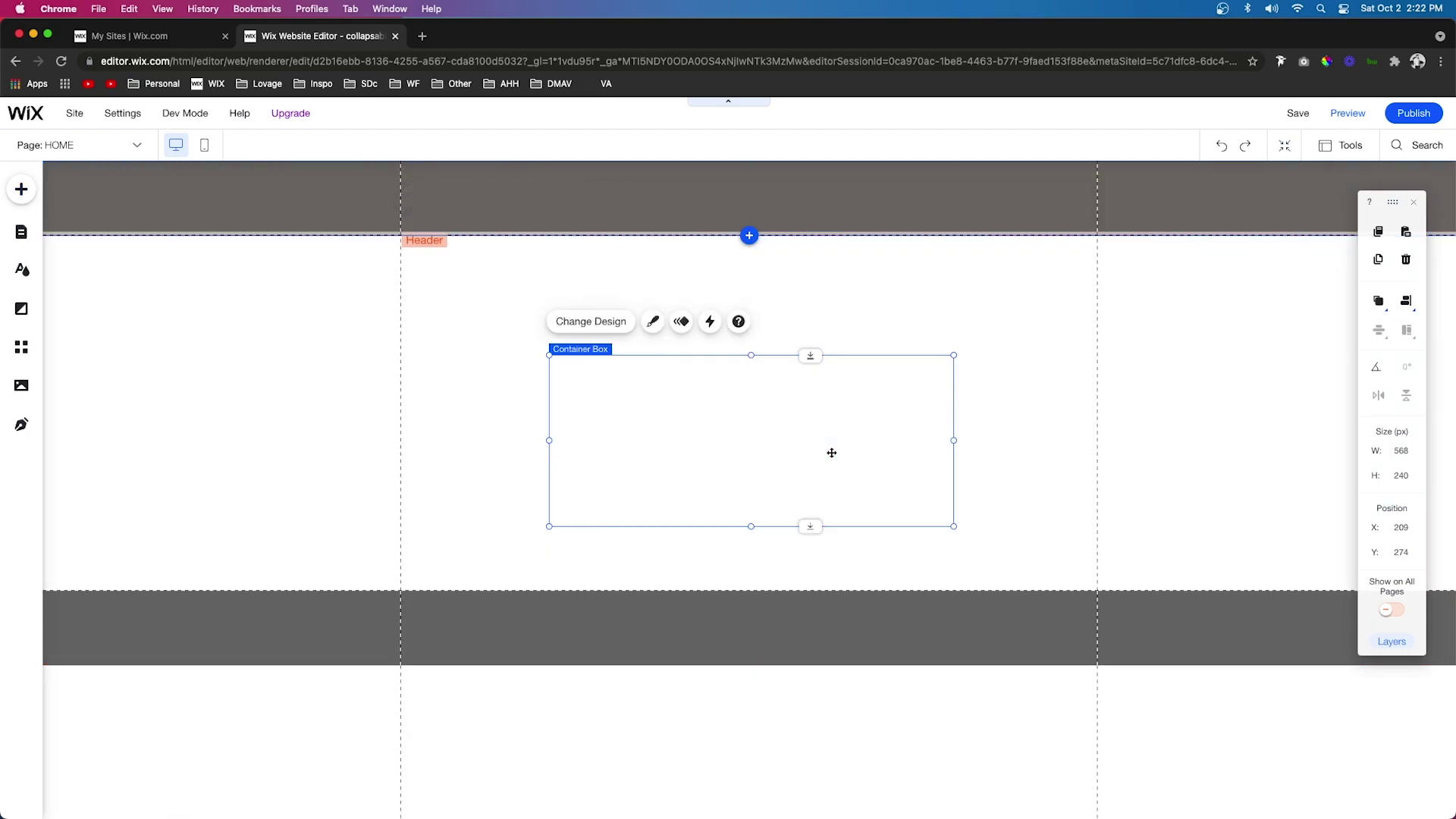
Resize the container box to 700 px wide and 80 px high.
{"action": "left_click", "coordinate": [1411, 450]}
{"action": "type", "text": "700"}
{"action": "key", "text": "Return"}
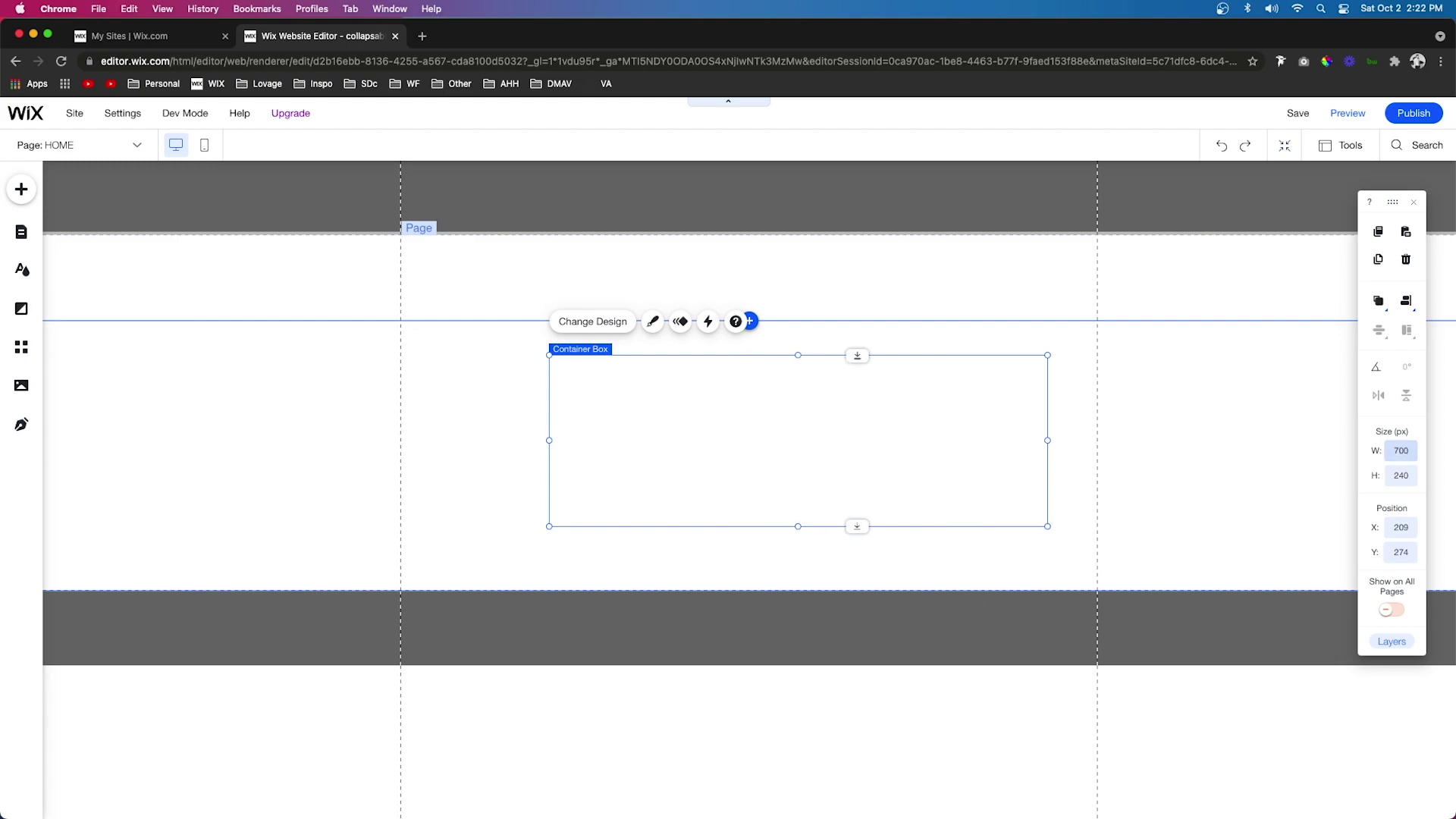
{"action": "left_click", "coordinate": [1411, 474]}
{"action": "type", "text": "80"}
{"action": "key", "text": "Return"}
Move the container box into the strip, horizontally centred at X 140, and align it to the strip's bottom edge.
{"action": "left_click_drag", "start_coordinate": [719, 386], "coordinate": [671, 280]}
{"action": "mouse_move", "coordinate": [1405, 307]}
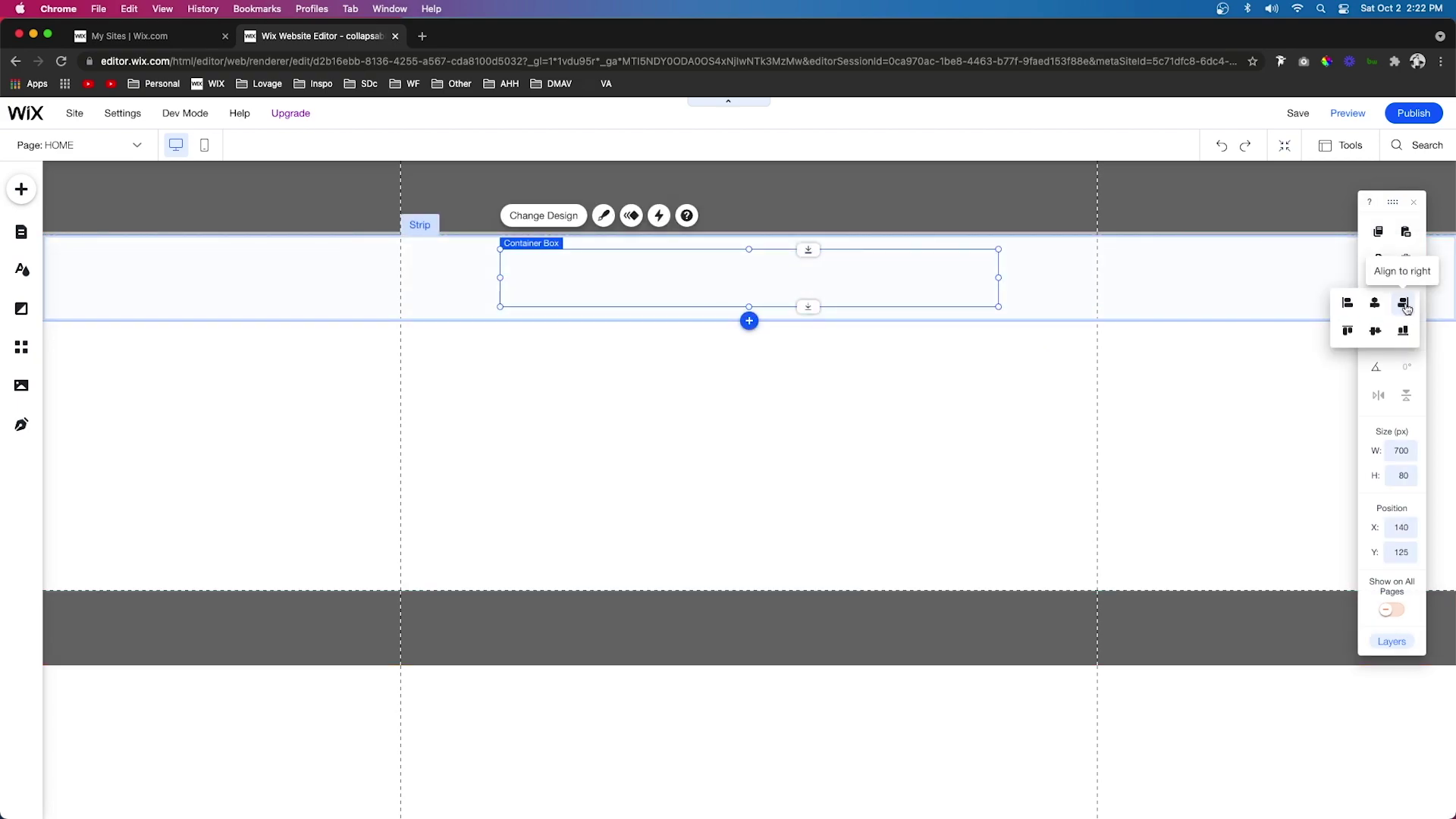
{"action": "left_click", "coordinate": [1402, 330]}
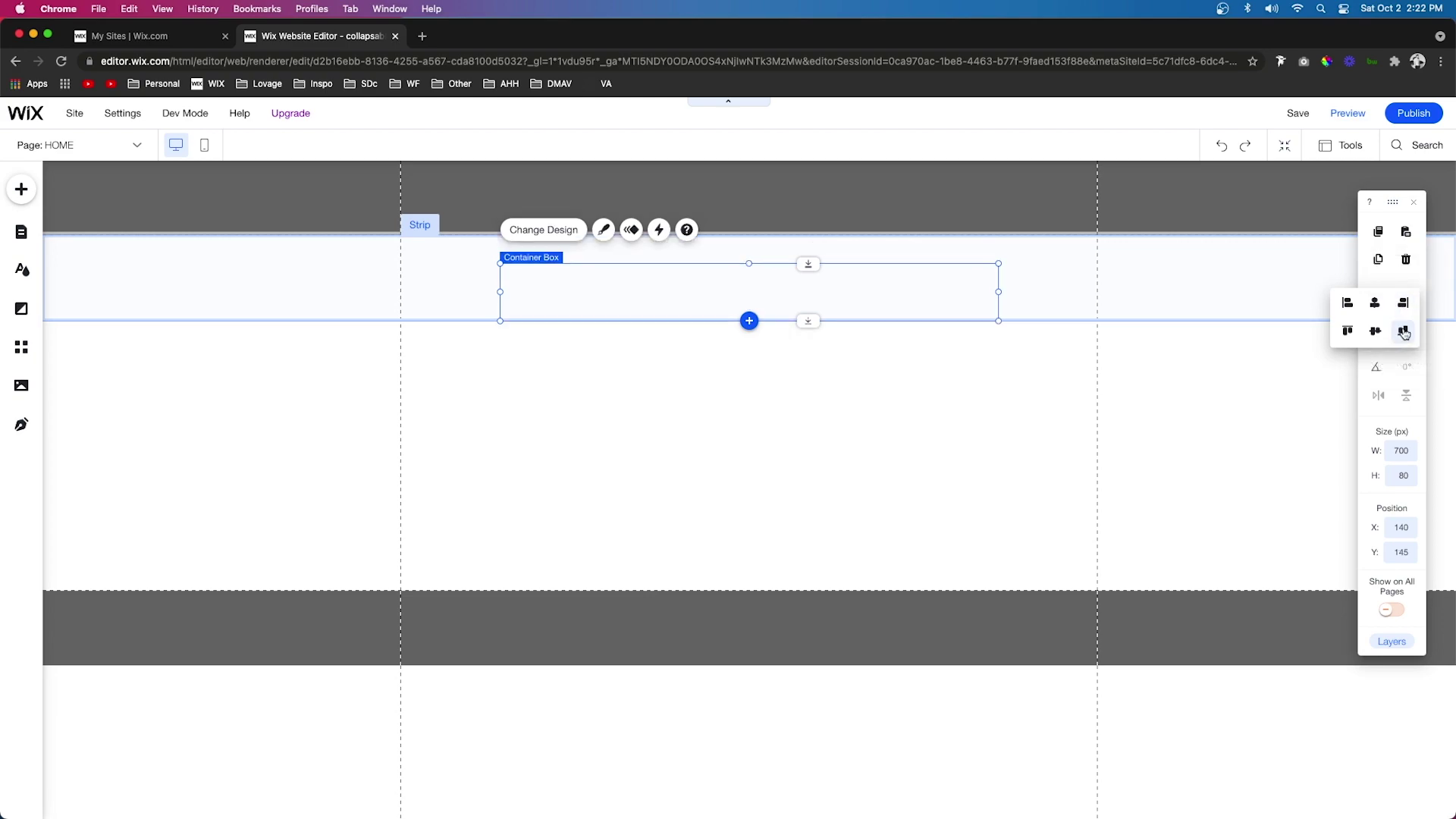
Customize the container box's design and enable its shadow.
{"action": "left_click", "coordinate": [603, 230]}
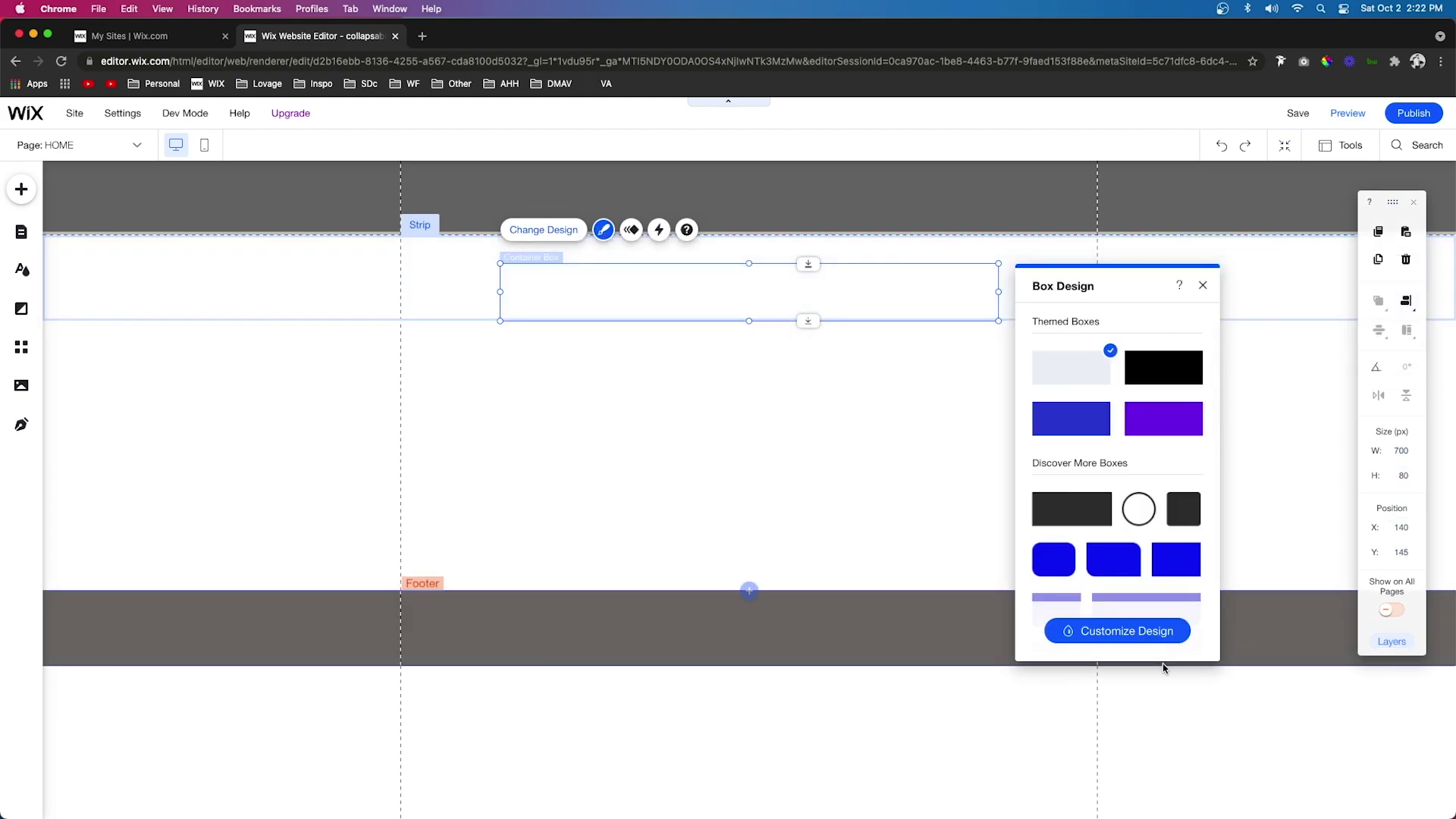
{"action": "left_click", "coordinate": [1115, 630]}
{"action": "left_click", "coordinate": [1065, 477]}
{"action": "left_click", "coordinate": [1174, 413]}
{"action": "scroll", "coordinate": [1137, 493], "scroll_direction": "down", "scroll_amount": 3}
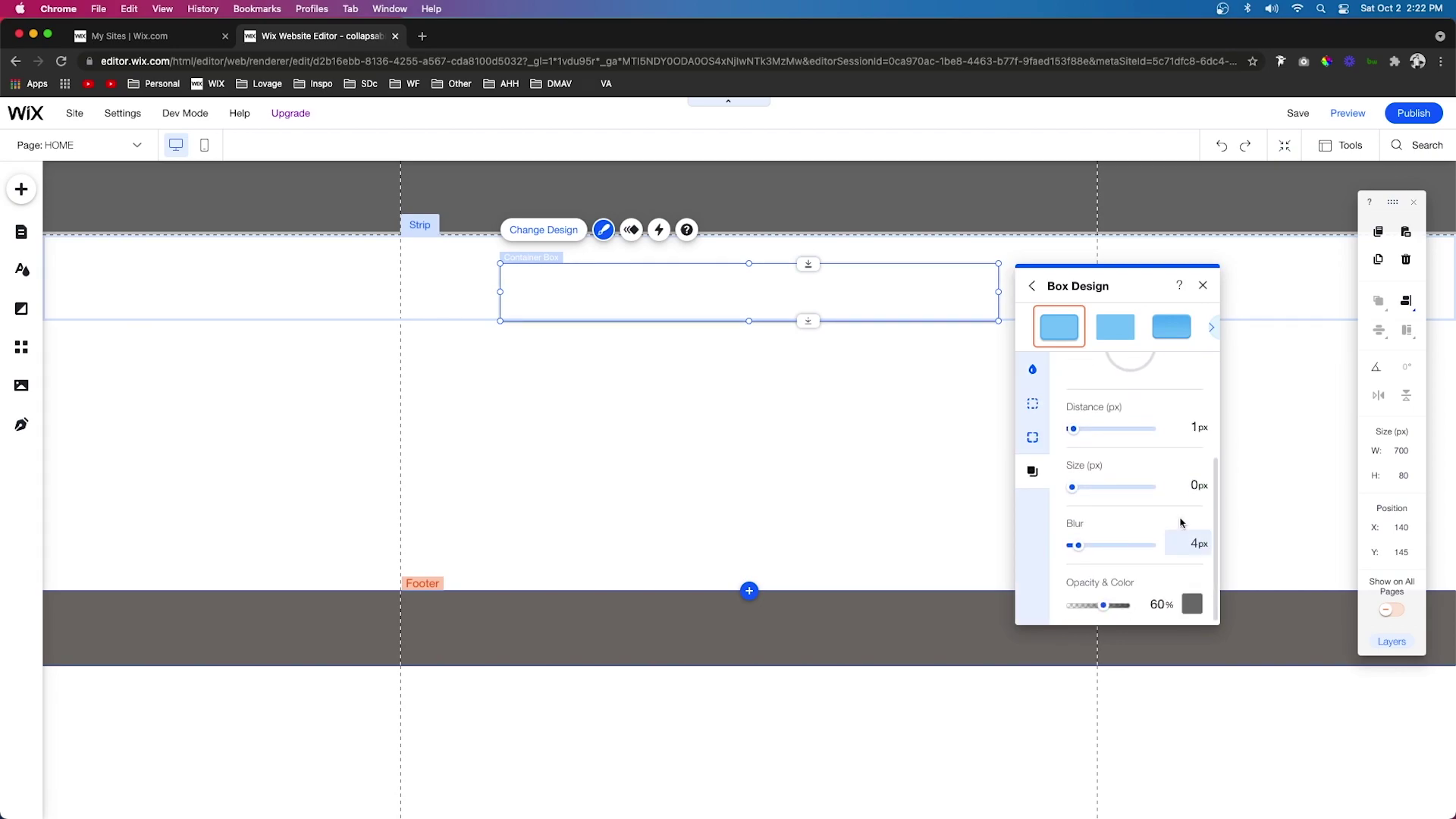
Set the container box's shadow to size 5 px, blur 15 px and opacity 15%, and deselect the box.
{"action": "left_click", "coordinate": [1194, 492]}
{"action": "scroll", "coordinate": [1194, 491], "scroll_direction": "up", "scroll_amount": 2}
{"action": "scroll", "coordinate": [1193, 490], "scroll_direction": "down", "scroll_amount": 2}
{"action": "type", "text": "5"}
{"action": "key", "text": "Tab"}
{"action": "type", "text": "15"}
{"action": "key", "text": "Tab"}
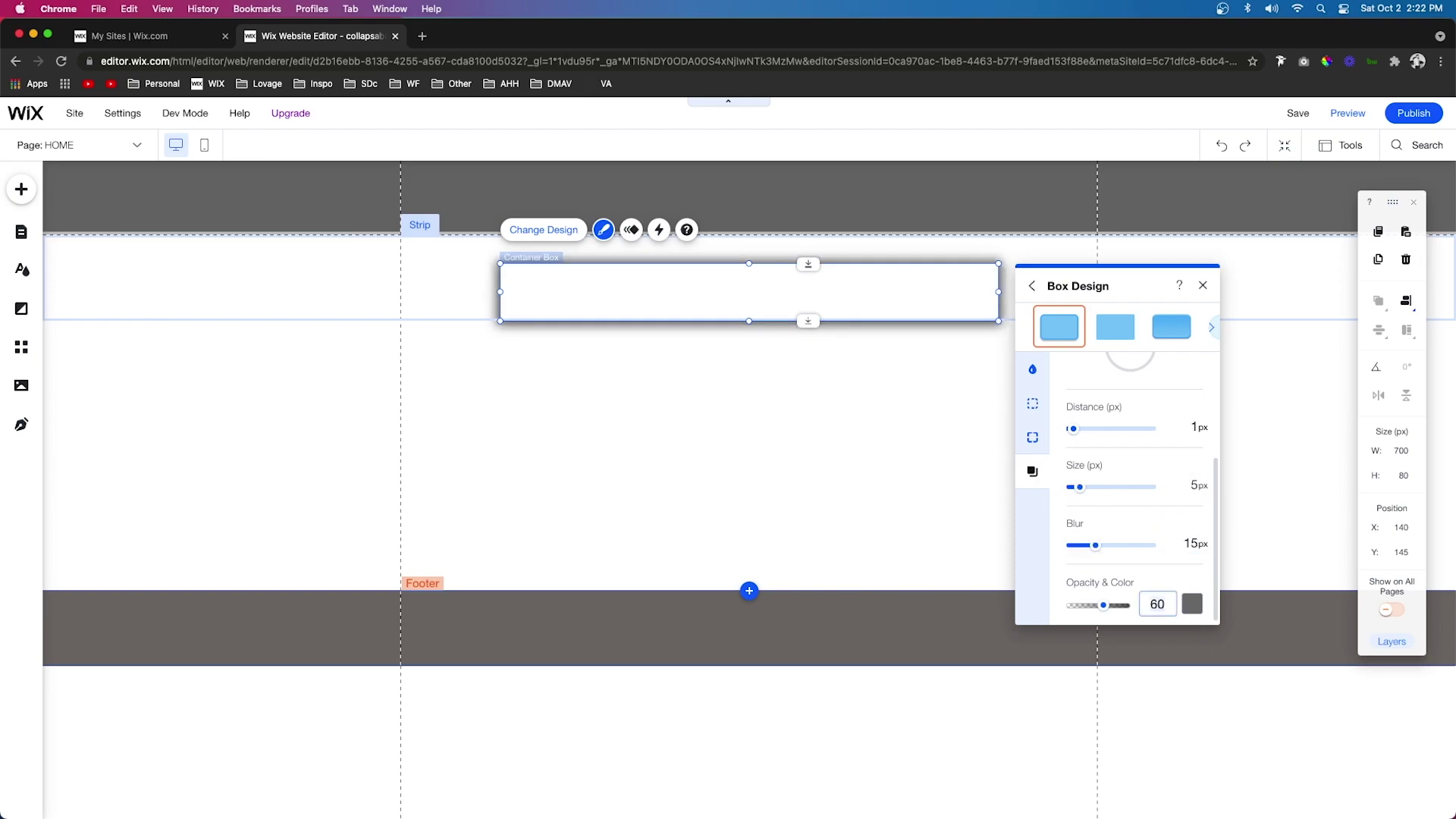
{"action": "type", "text": "15"}
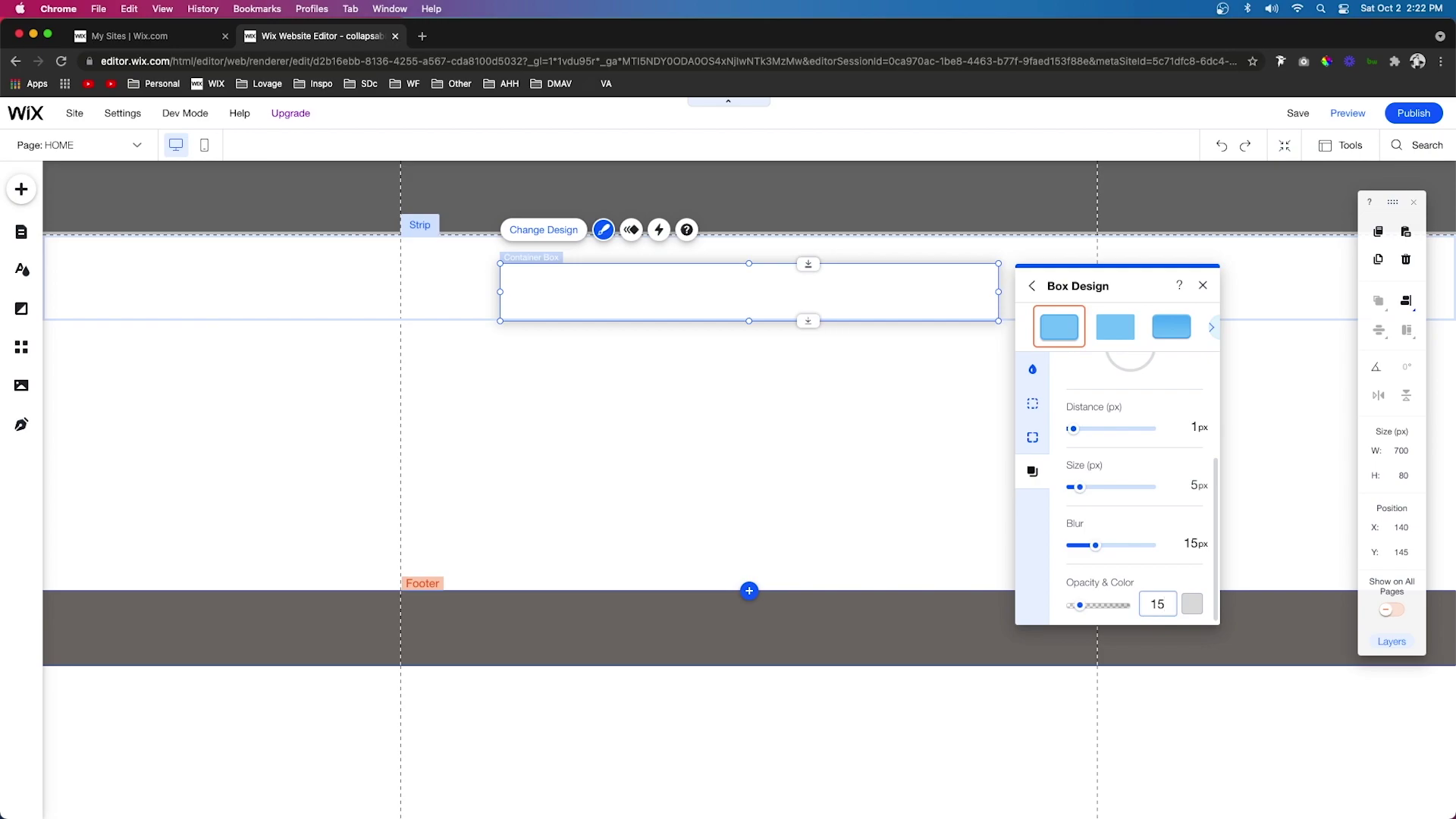
{"action": "left_click", "coordinate": [673, 461]}
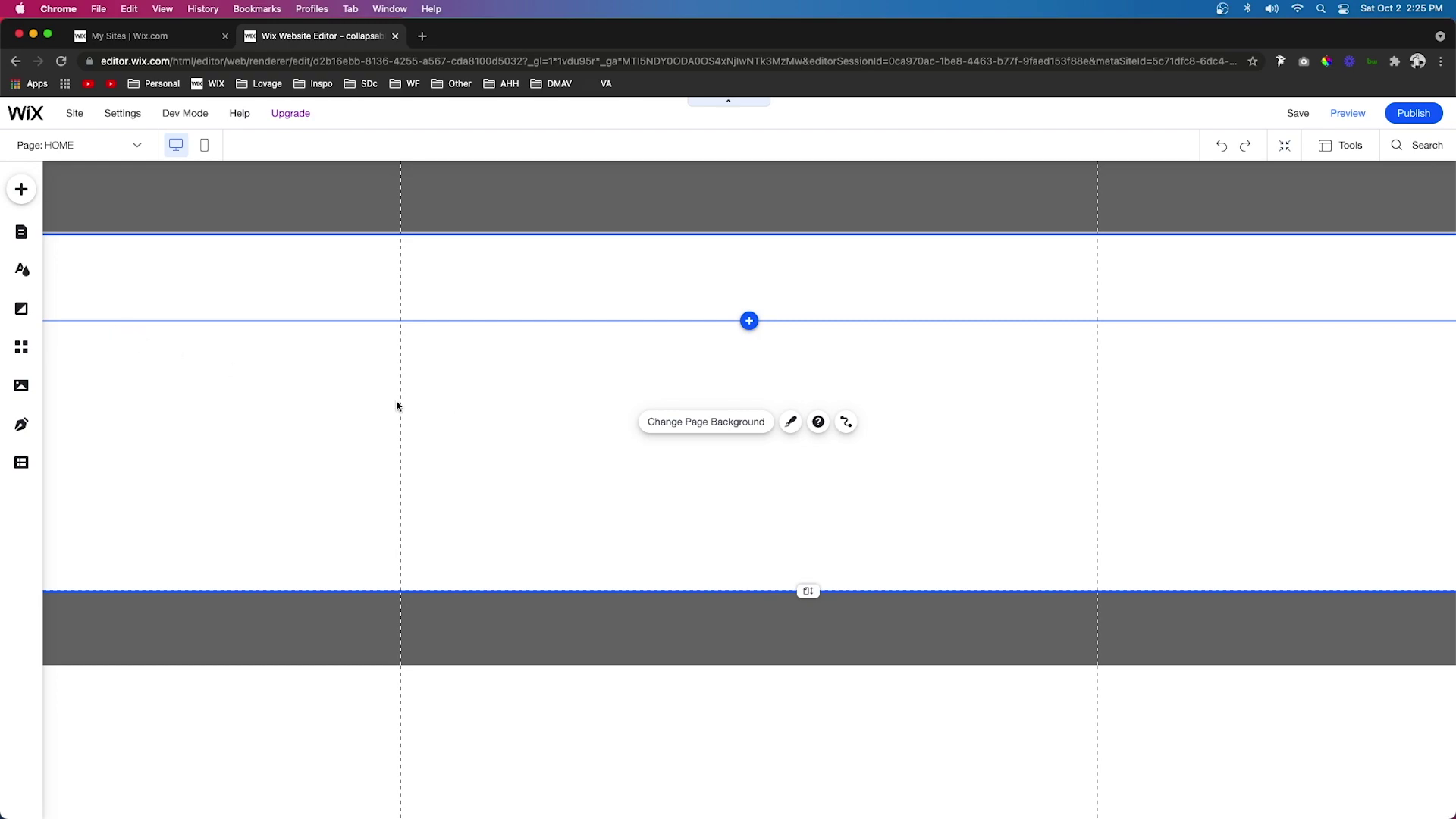
Paste the copied plus and minus icons onto the blank page area below the strip and separate them.
{"action": "right_click", "coordinate": [507, 419]}
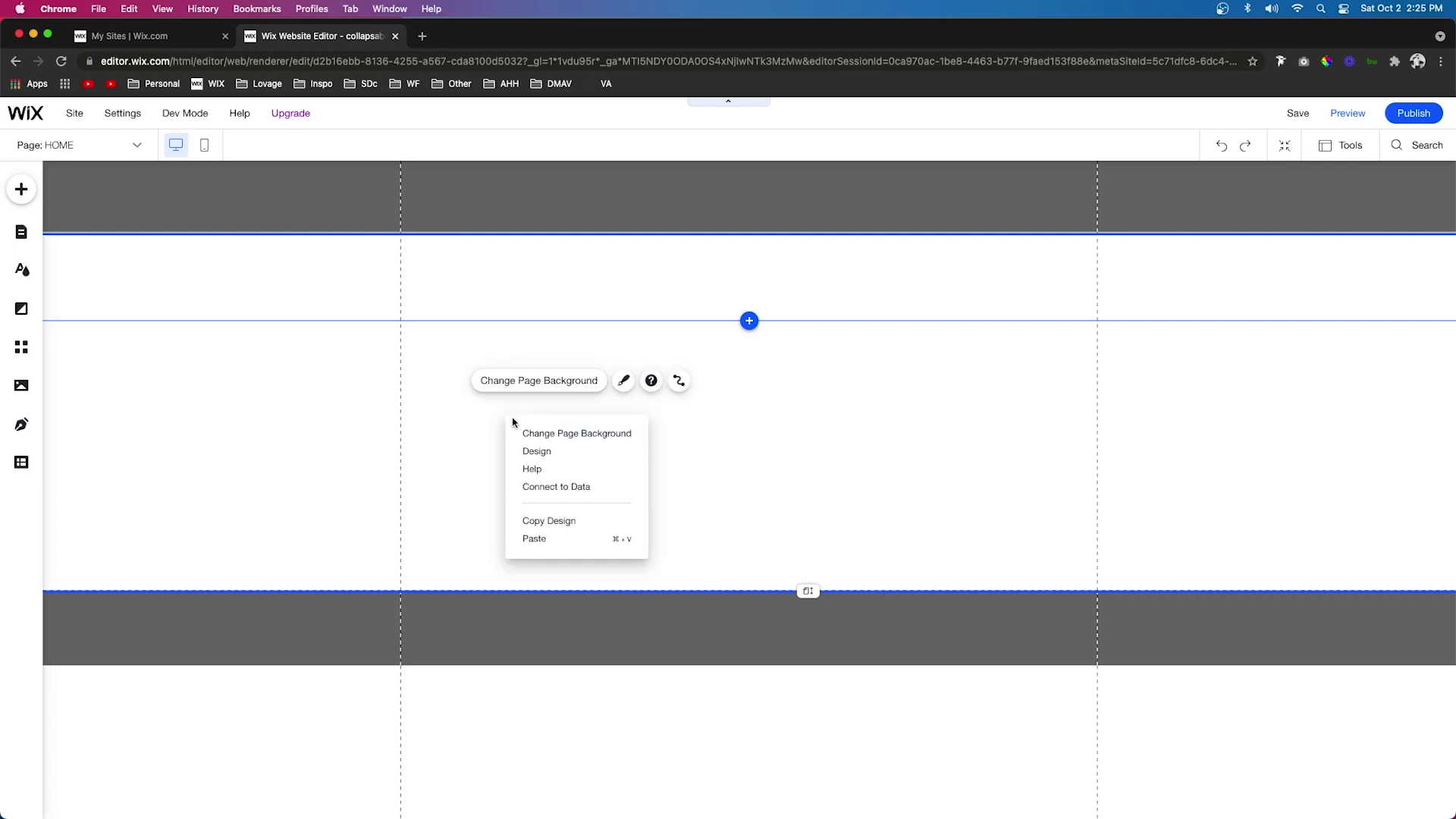
{"action": "left_click", "coordinate": [546, 538]}
{"action": "left_click", "coordinate": [644, 451]}
{"action": "left_click_drag", "start_coordinate": [635, 460], "coordinate": [681, 442]}
{"action": "left_click", "coordinate": [566, 442]}
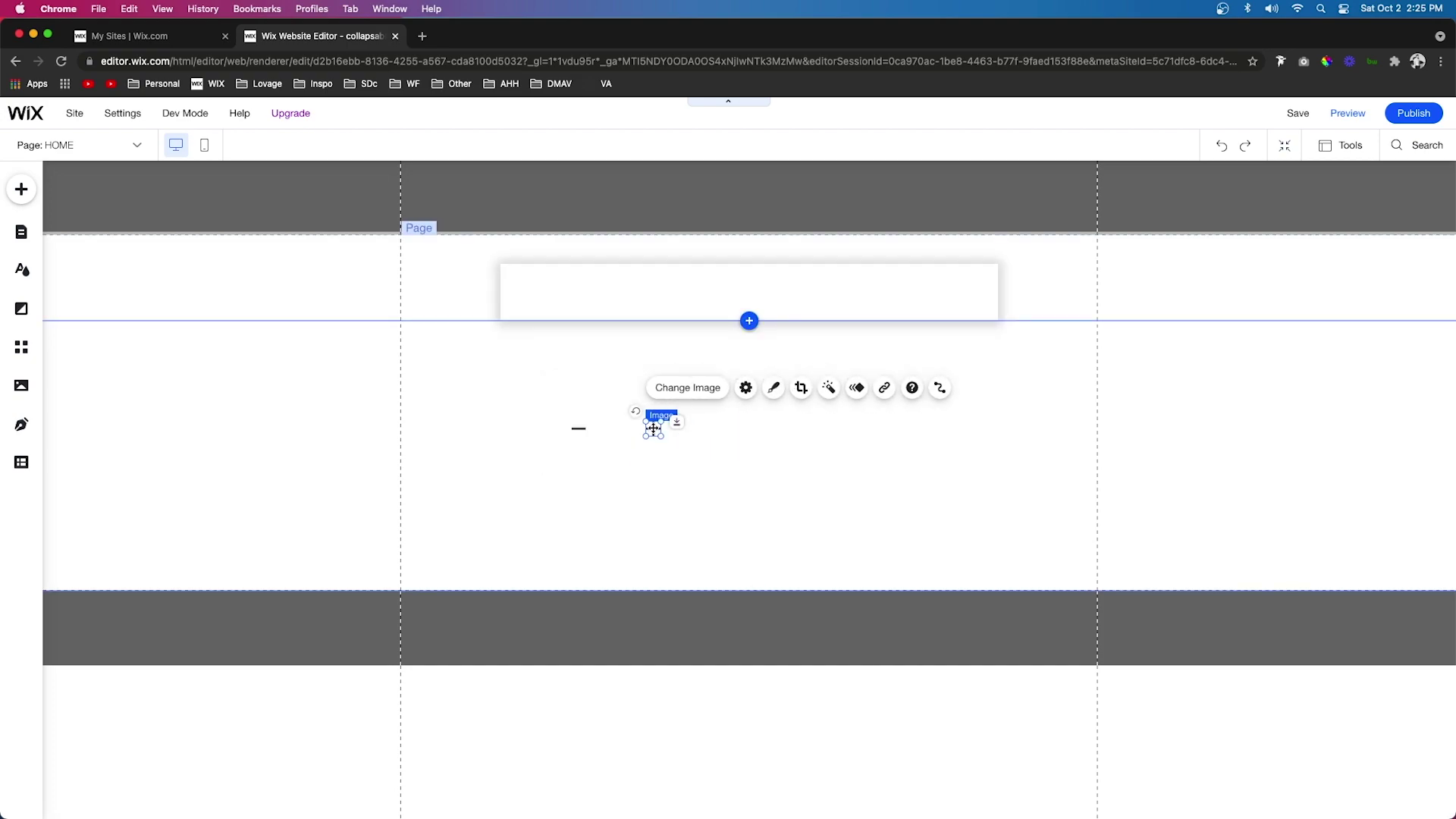
Place the plus icon near the right end of the container box and stack the minus icon on the same spot.
{"action": "left_click_drag", "start_coordinate": [653, 428], "coordinate": [965, 293]}
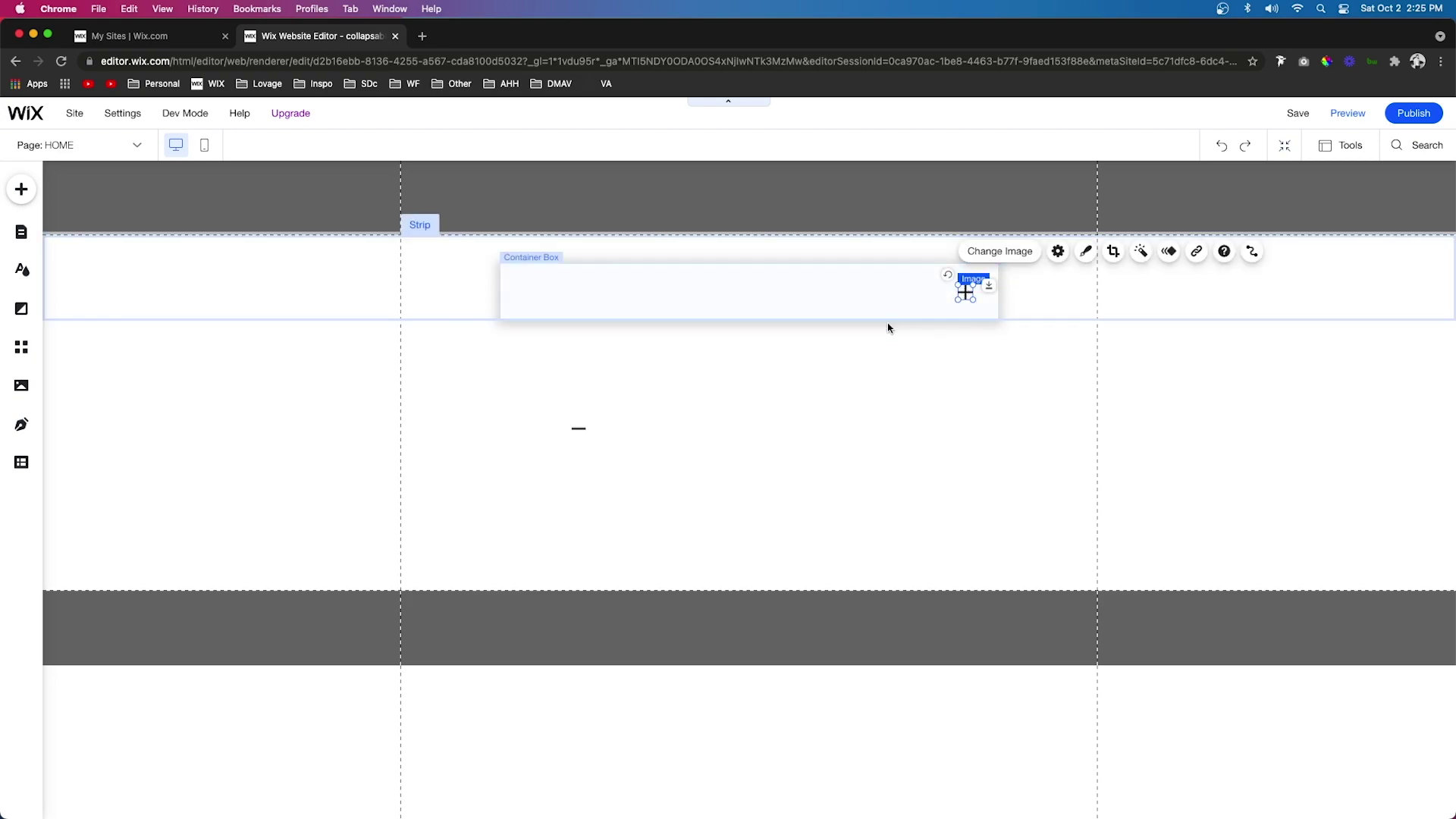
{"action": "left_click", "coordinate": [577, 432]}
{"action": "left_click_drag", "start_coordinate": [576, 432], "coordinate": [964, 293]}
Show the editing toolbar and open the stacking-order options for the icon in the container box.
{"action": "left_click", "coordinate": [1343, 146]}
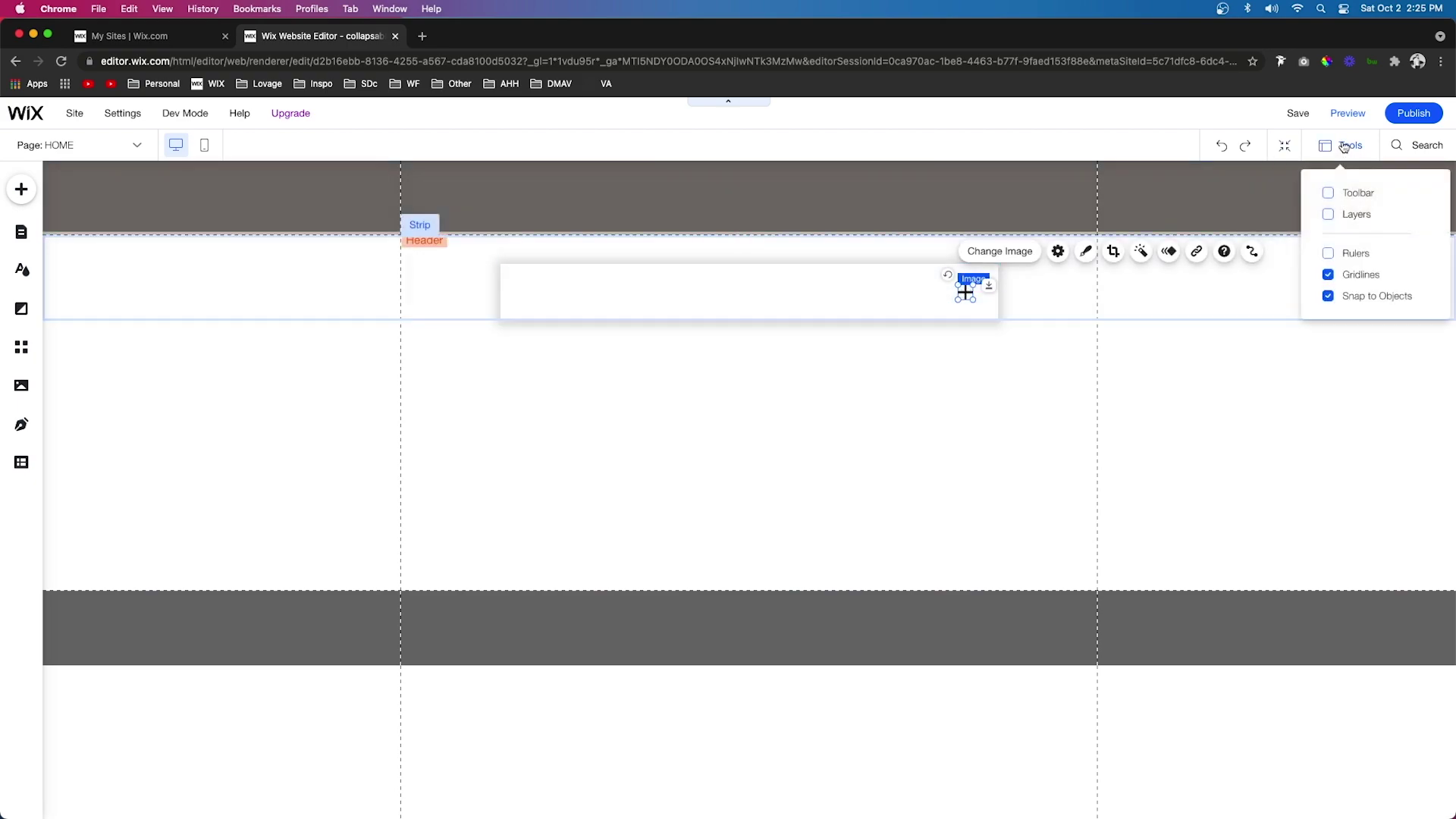
{"action": "left_click", "coordinate": [1328, 192]}
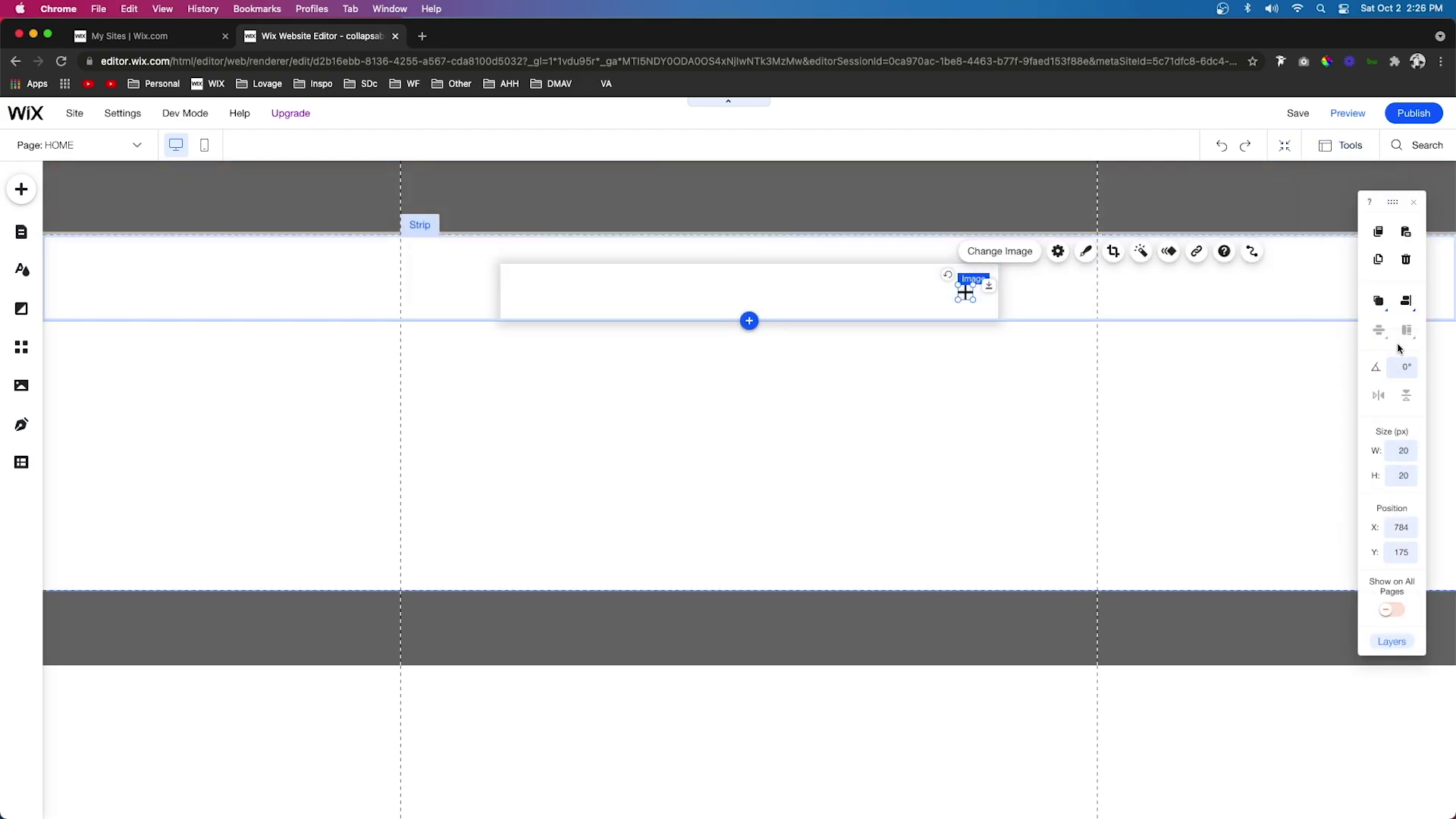
{"action": "left_click", "coordinate": [1376, 302]}
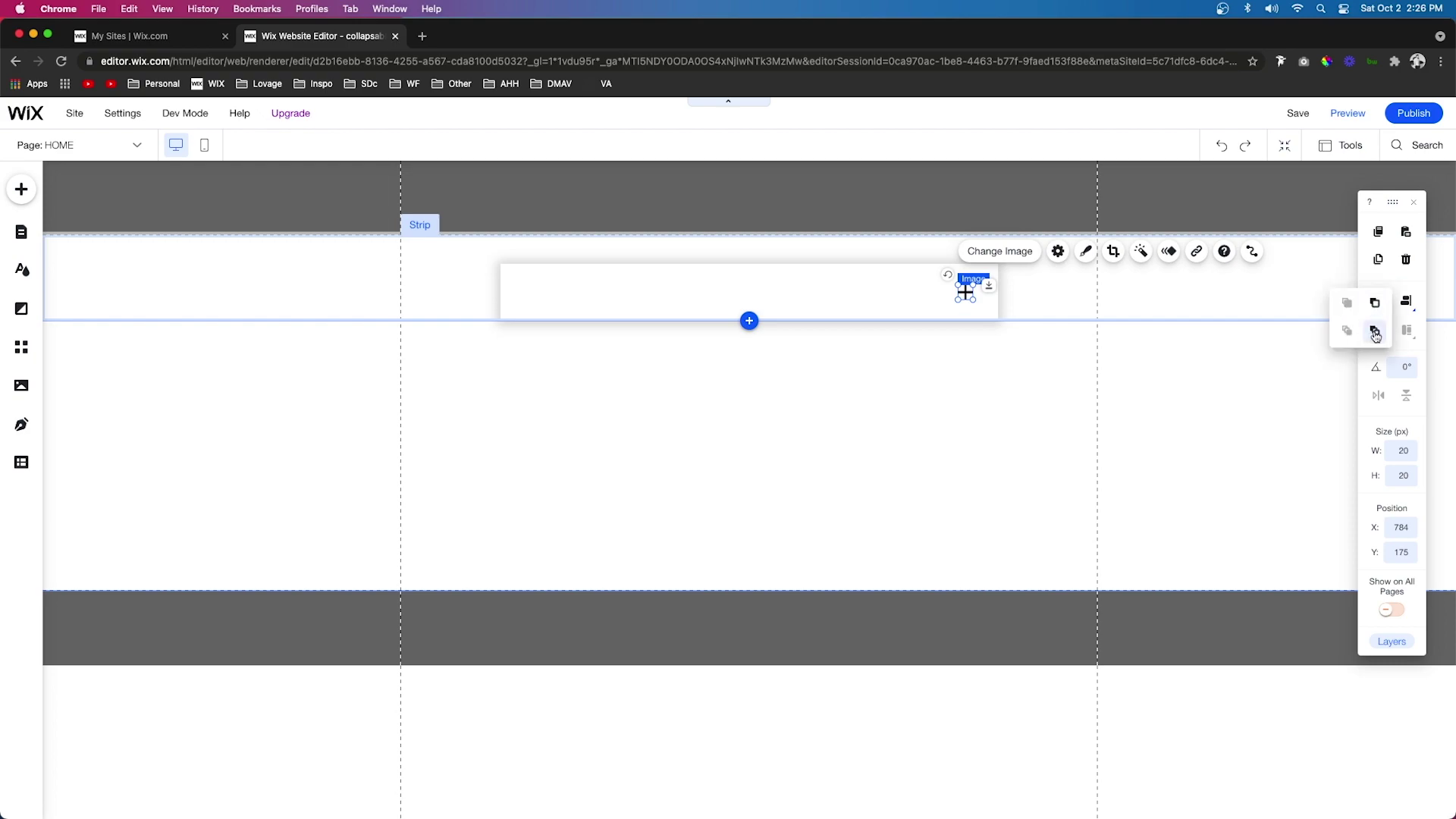
{"action": "key", "text": "Escape"}
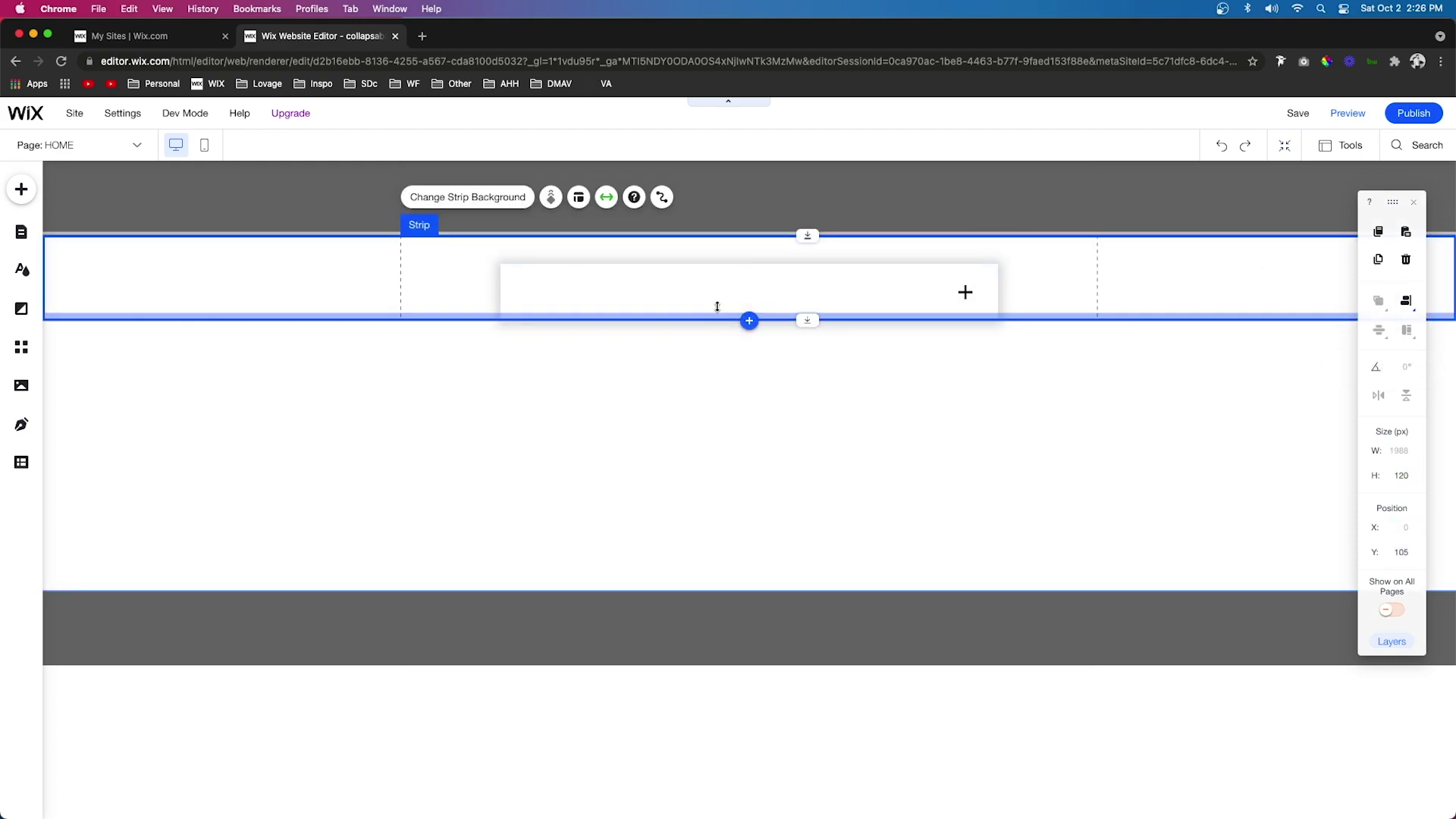
Add a black View More button below the strip and size it to match the container box, 700 by 80 px.
{"action": "left_click", "coordinate": [19, 191]}
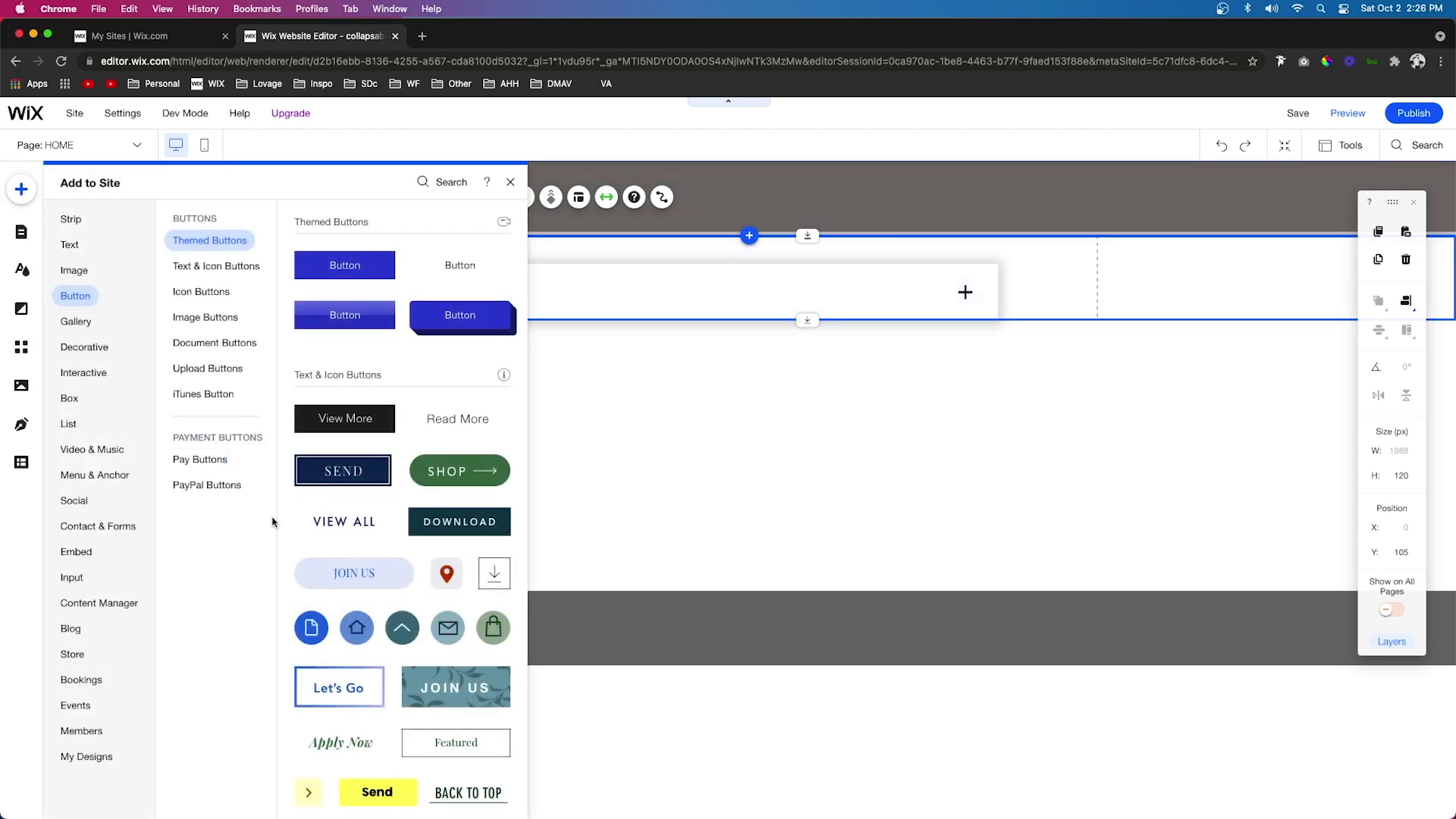
{"action": "mouse_move", "coordinate": [78, 294]}
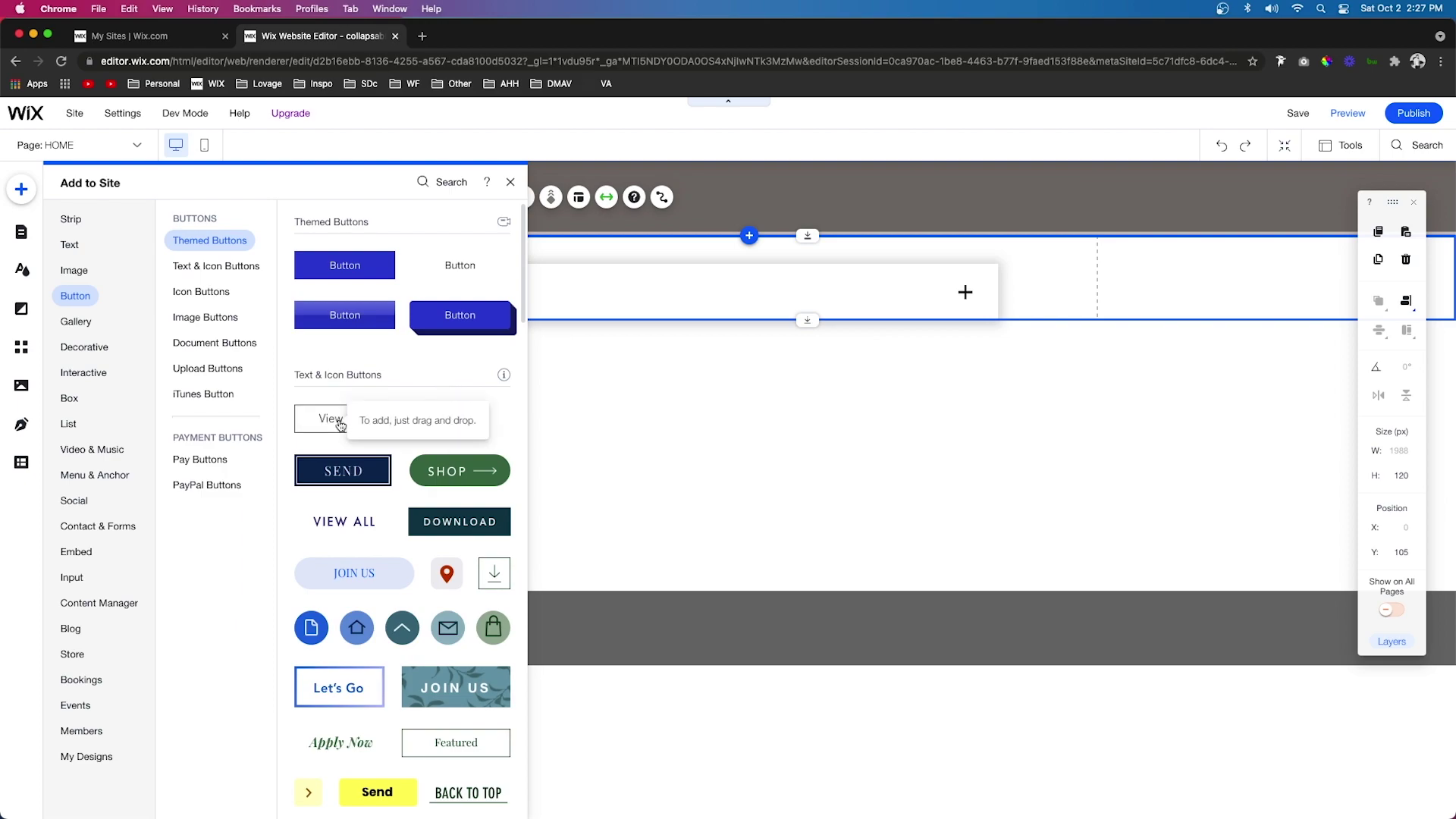
{"action": "left_click_drag", "start_coordinate": [339, 425], "coordinate": [842, 420]}
{"action": "left_click", "coordinate": [708, 287]}
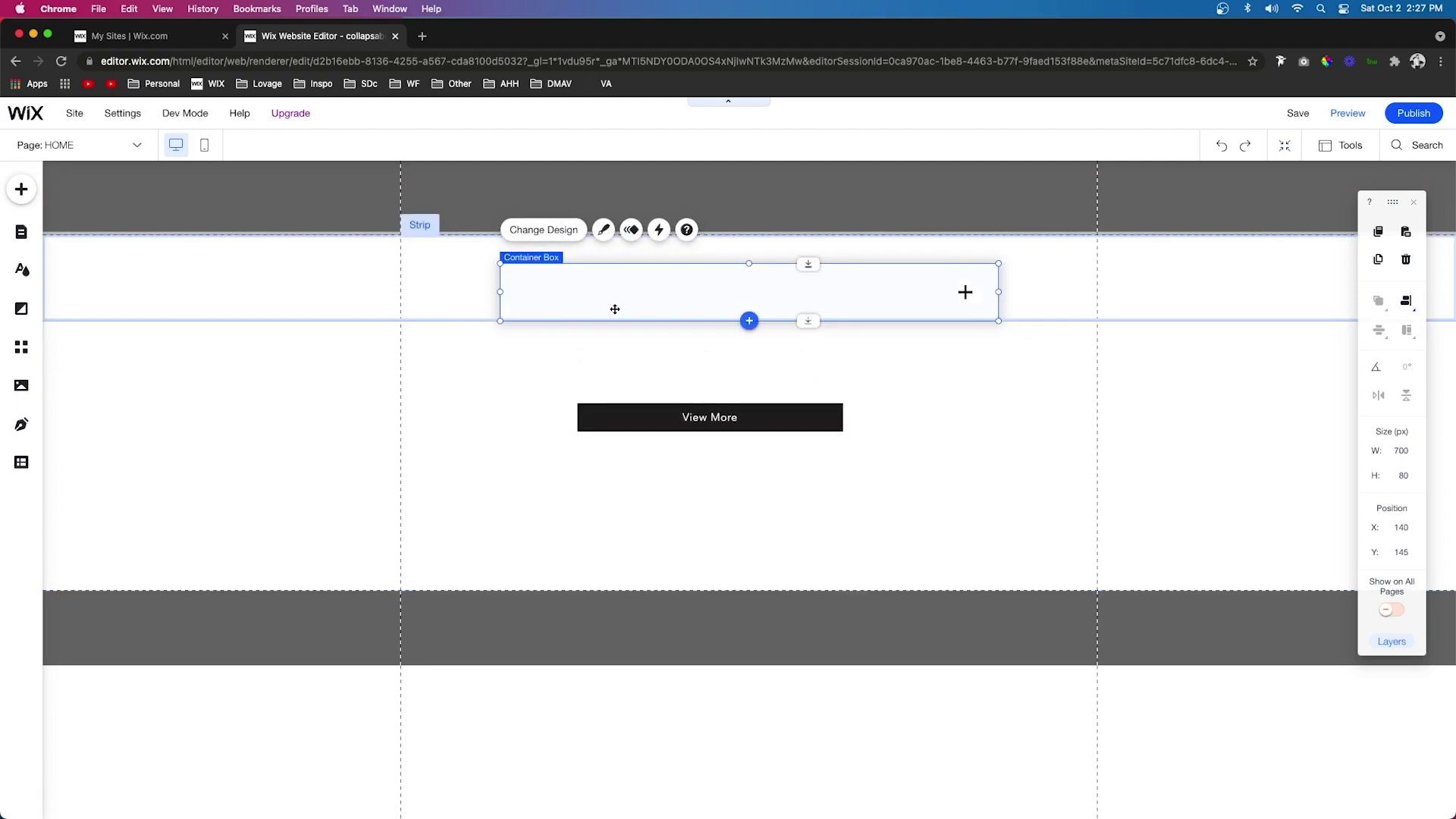
{"action": "left_click", "coordinate": [639, 419]}
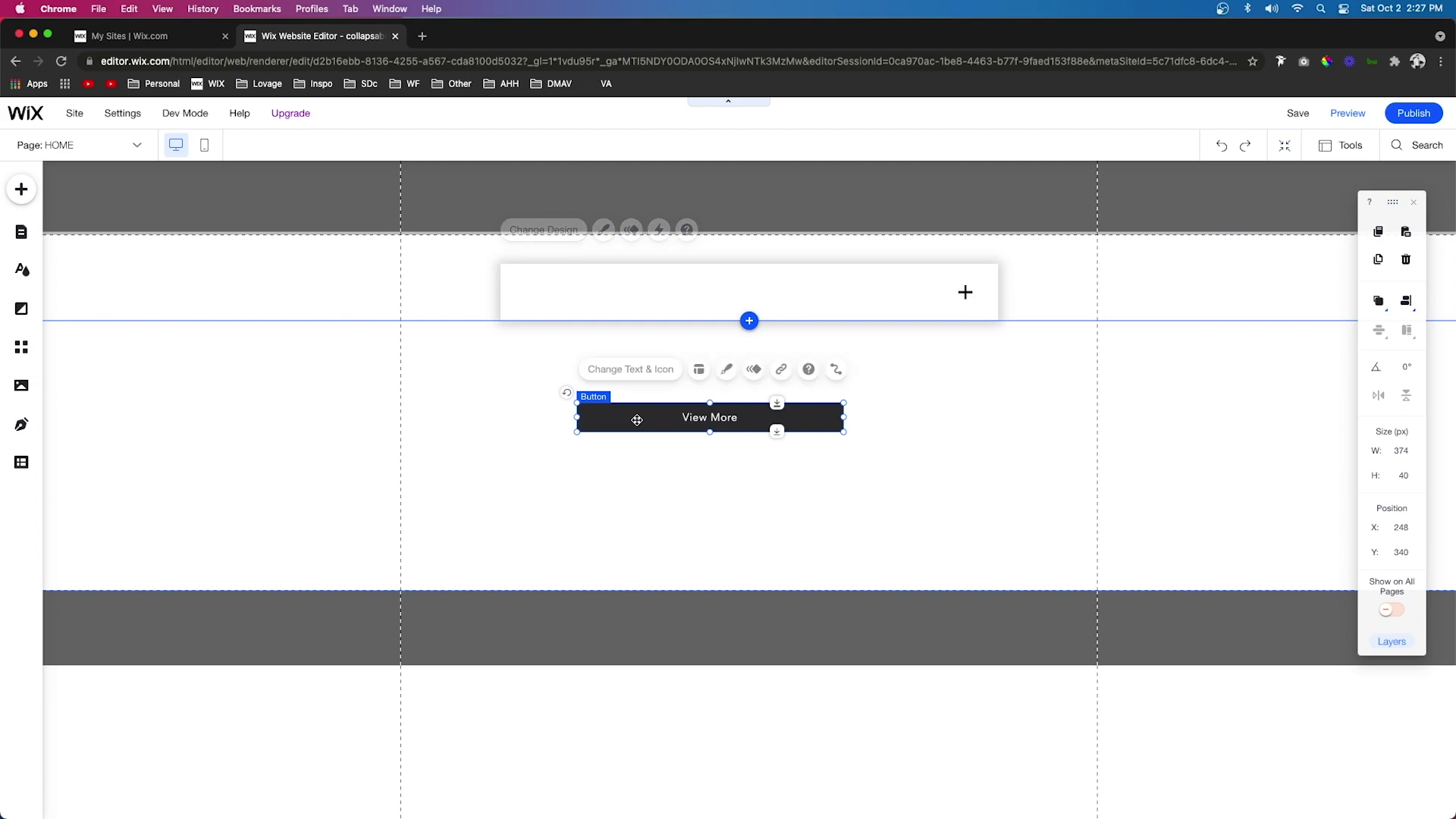
Make the View More button's regular background fill fully transparent.
{"action": "left_click", "coordinate": [727, 369]}
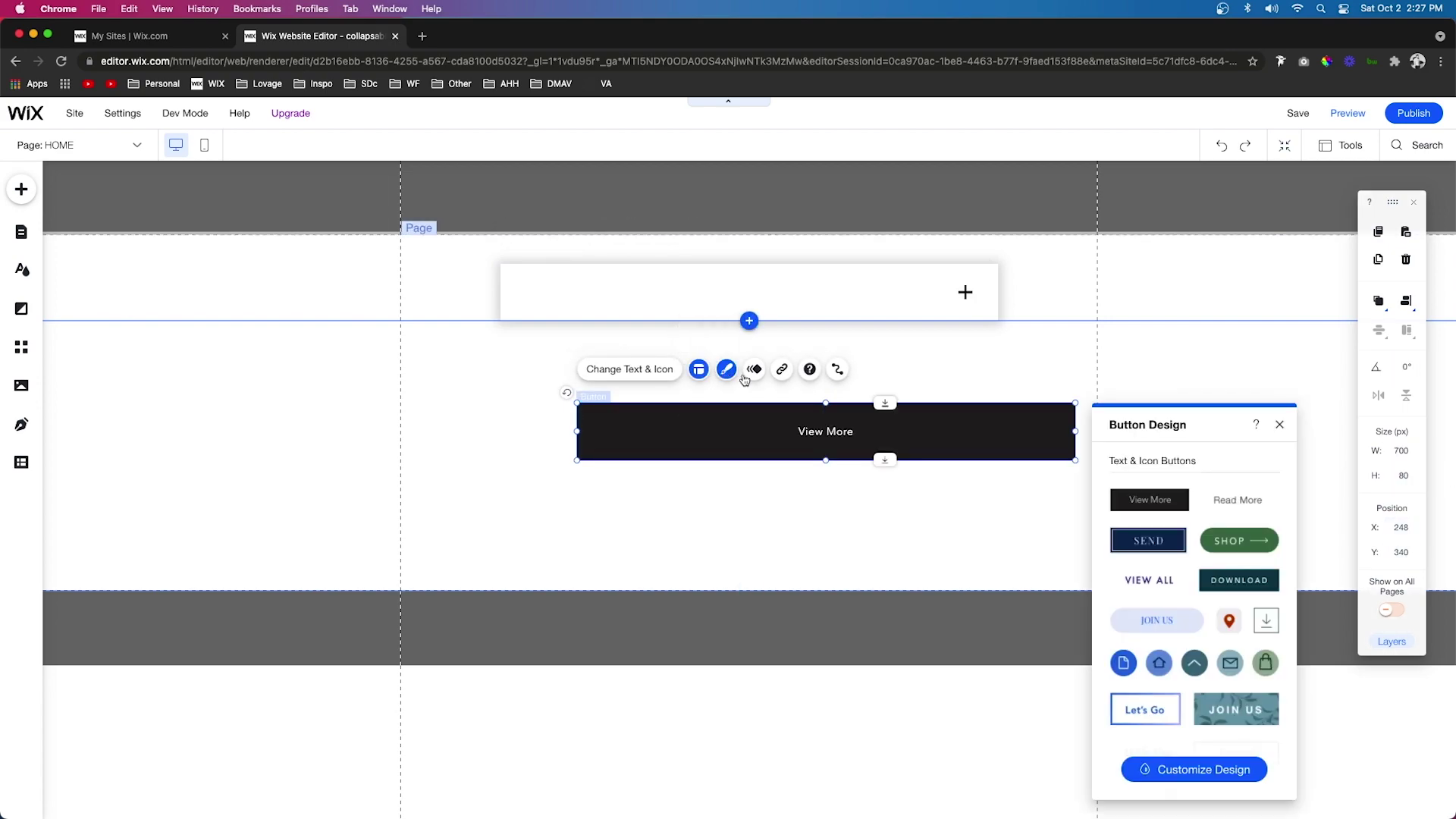
{"action": "left_click", "coordinate": [1156, 767]}
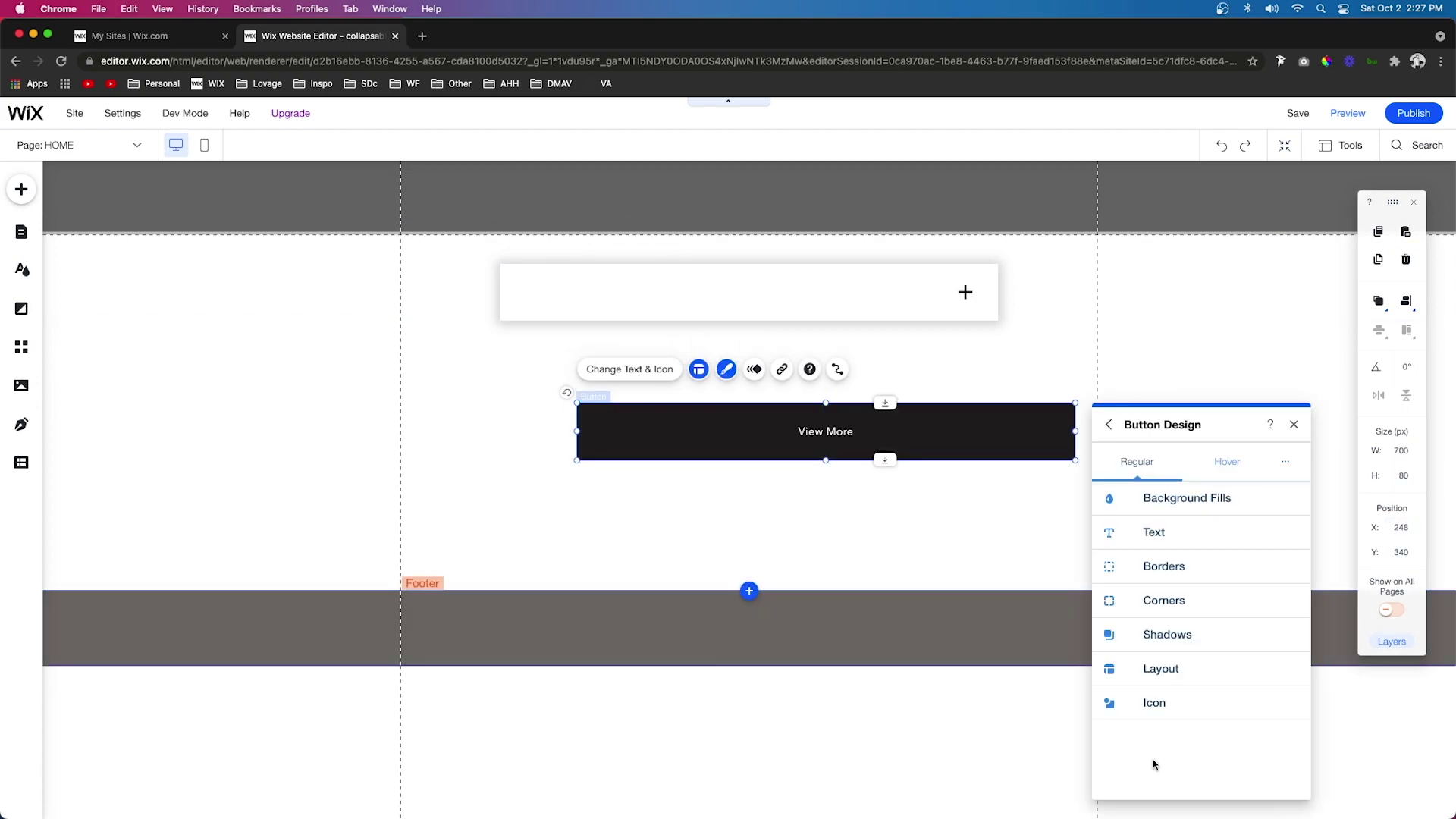
{"action": "left_click", "coordinate": [1165, 499]}
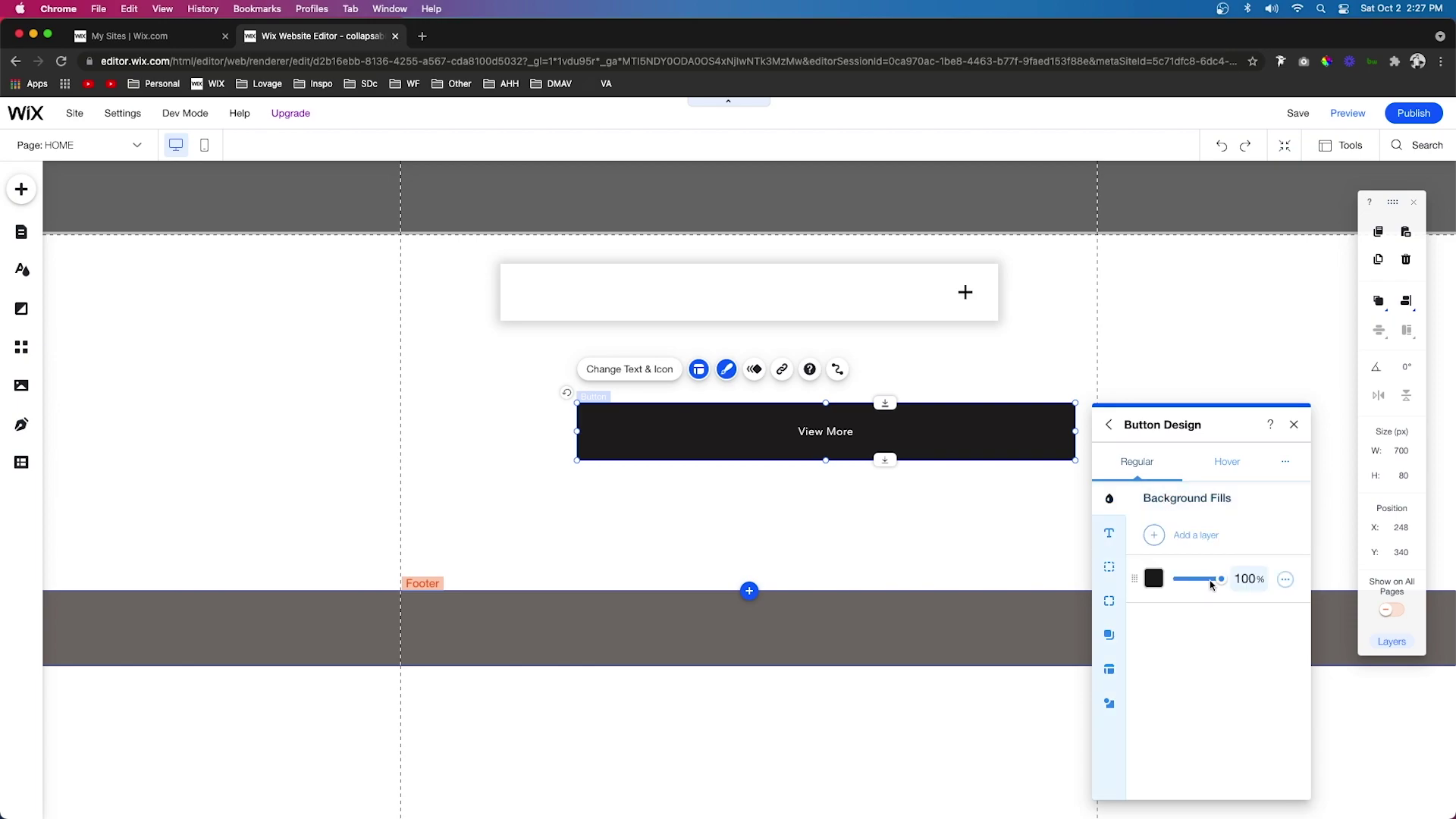
{"action": "left_click_drag", "start_coordinate": [1213, 580], "coordinate": [1173, 580]}
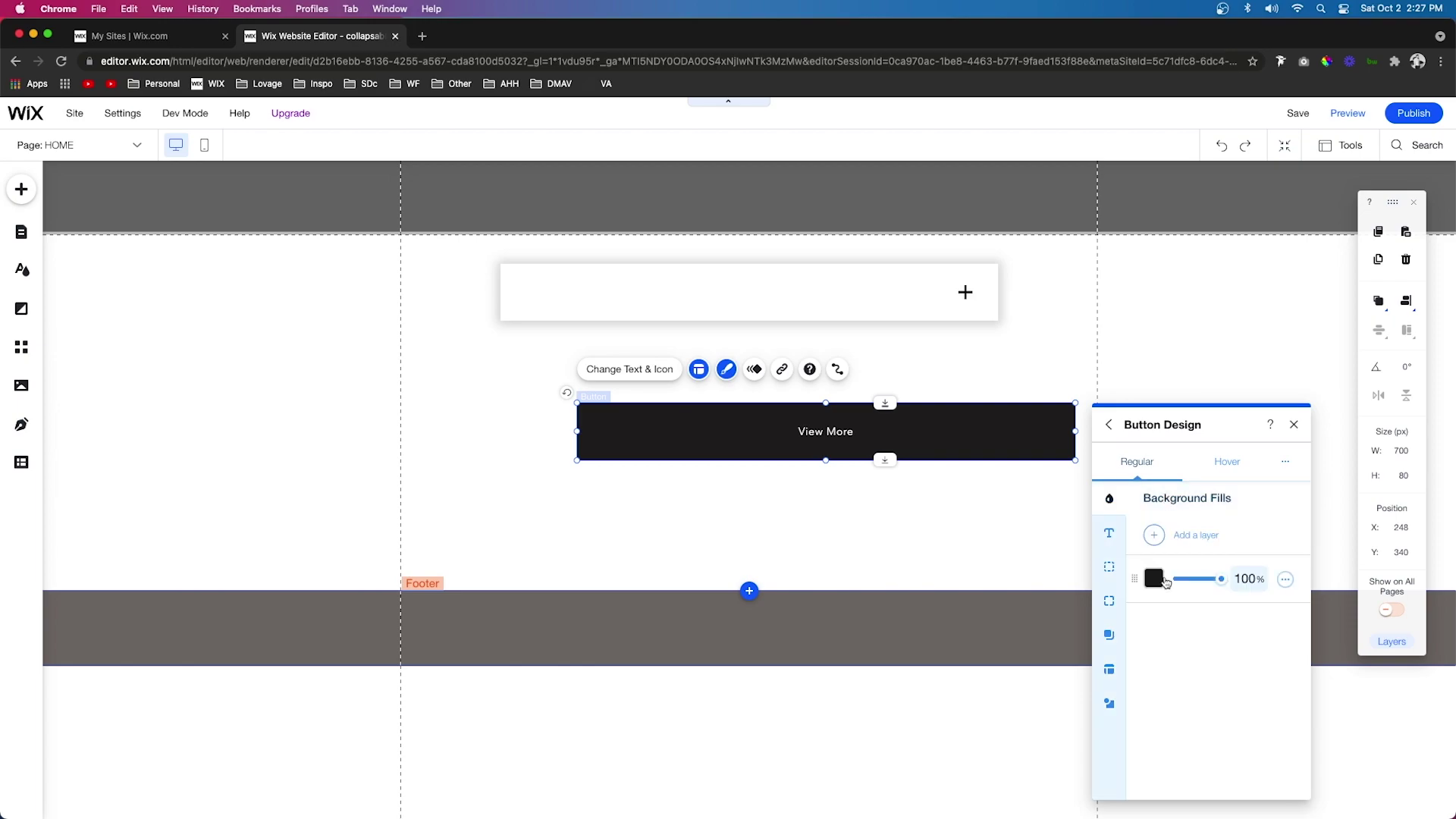
Style the View More button's text in black Poppins Bold with left text alignment.
{"action": "left_click", "coordinate": [1107, 531]}
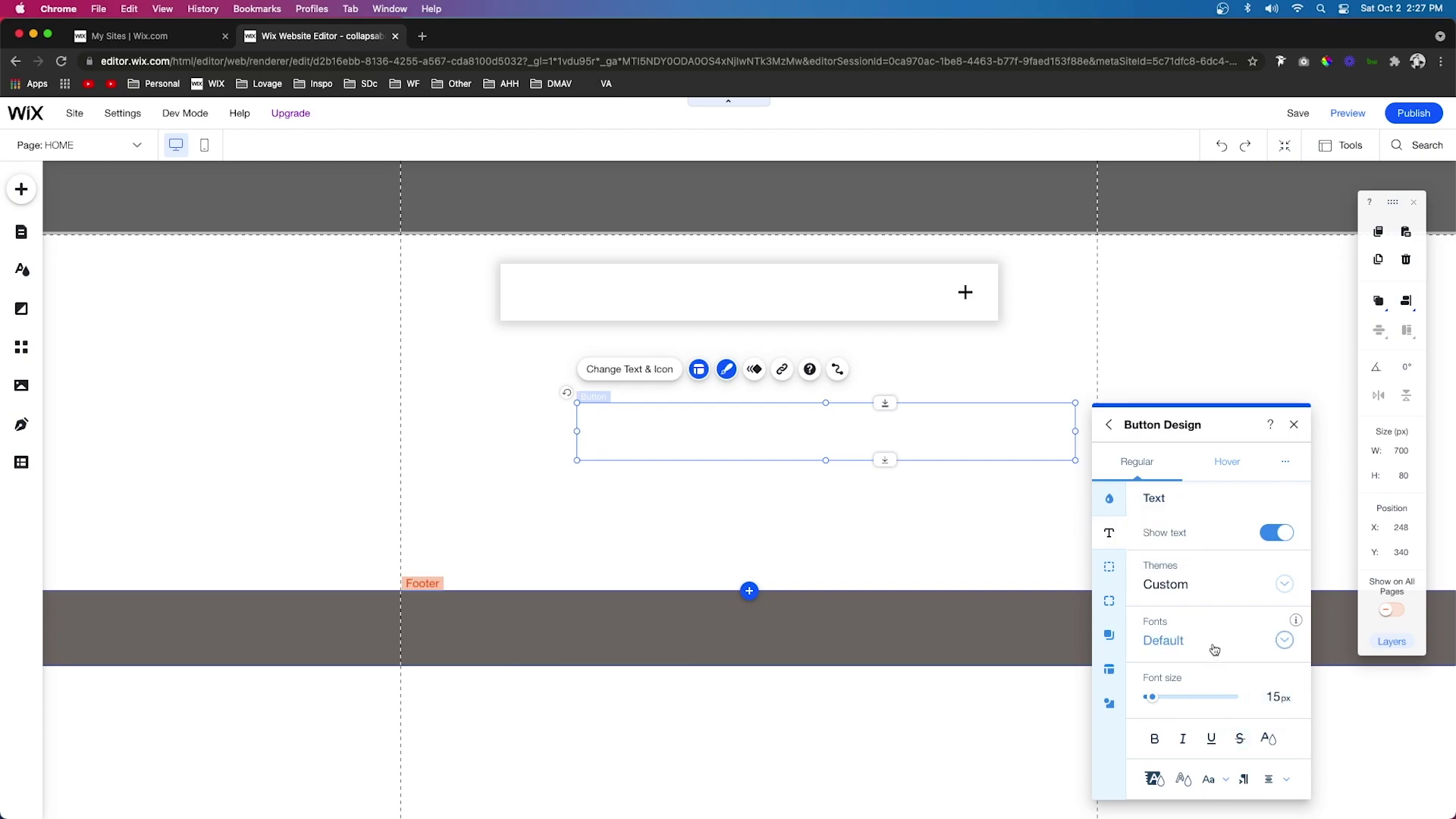
{"action": "left_click", "coordinate": [1186, 643]}
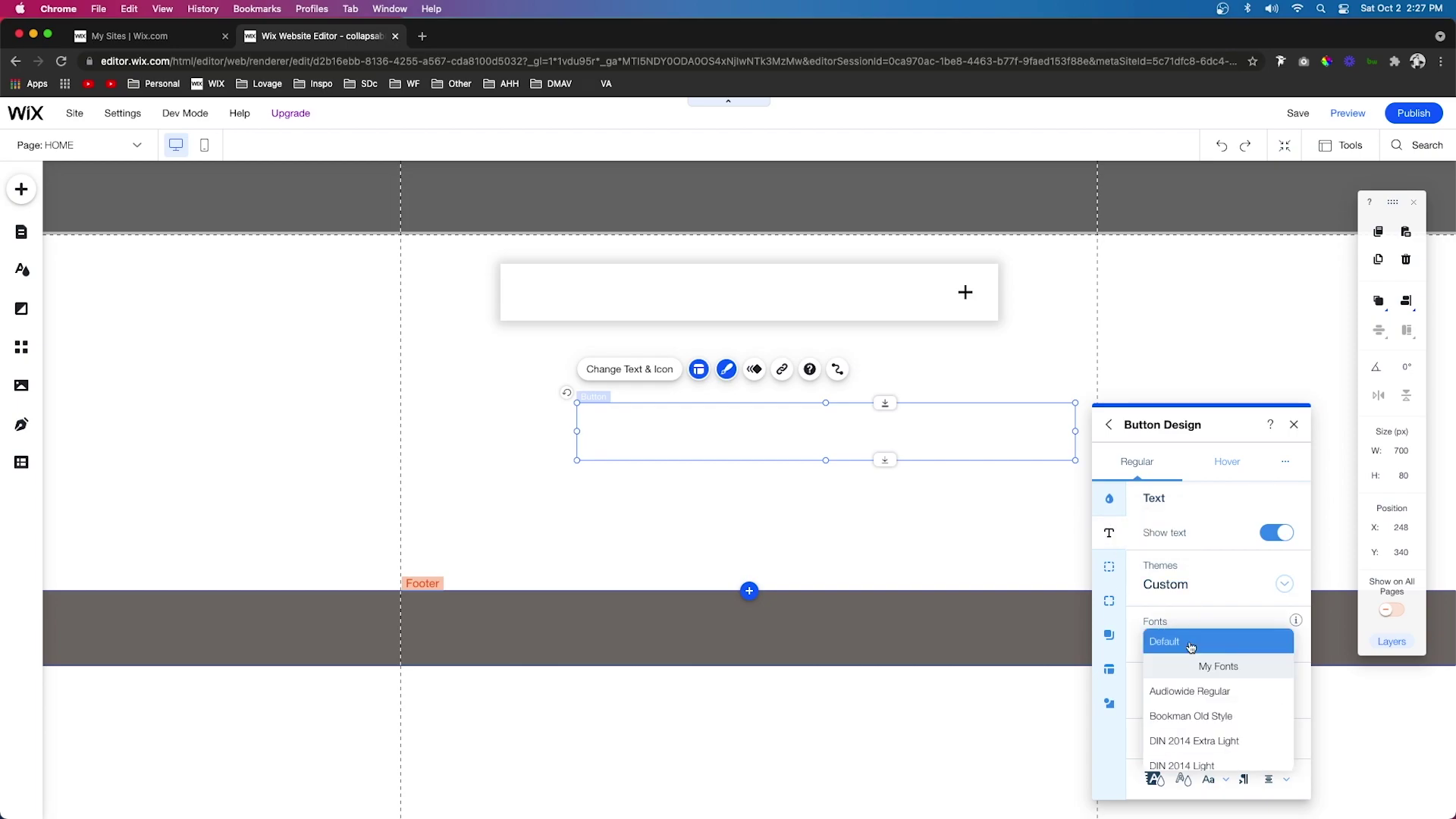
{"action": "scroll", "coordinate": [1216, 719], "scroll_direction": "down", "scroll_amount": 10}
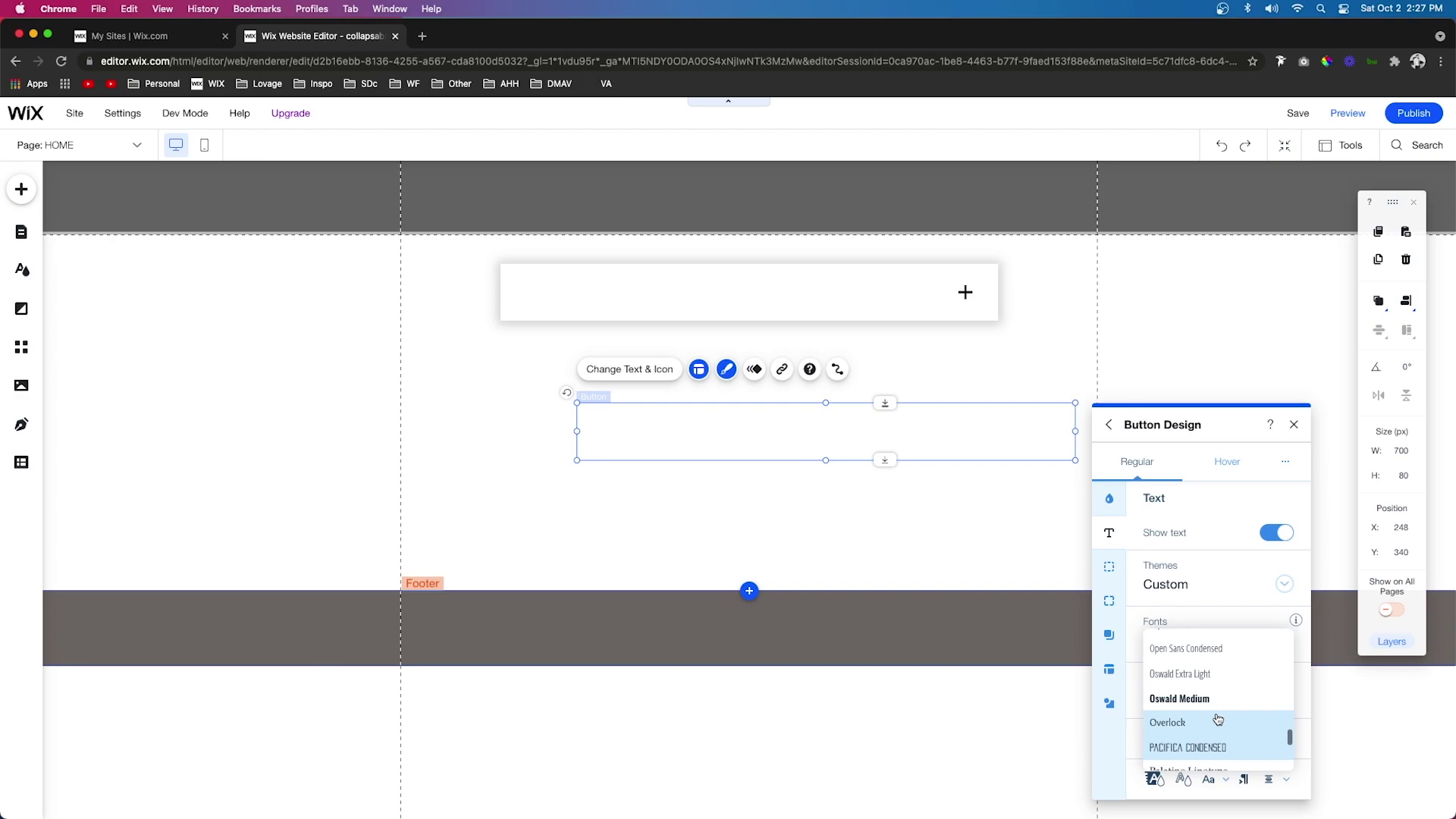
{"action": "left_click", "coordinate": [1268, 740]}
{"action": "left_click", "coordinate": [494, 464]}
{"action": "scroll", "coordinate": [1243, 652], "scroll_direction": "down", "scroll_amount": 2}
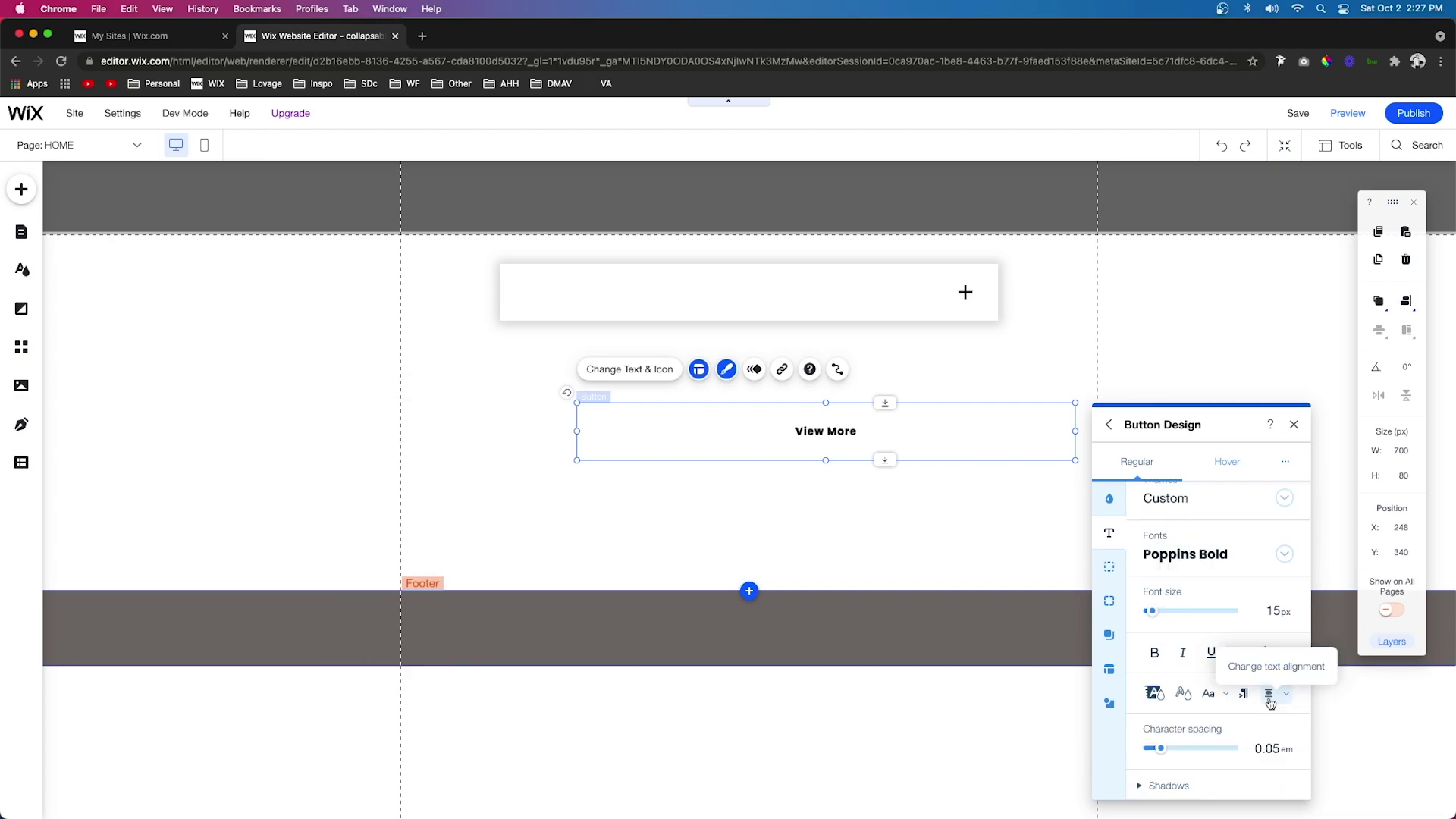
{"action": "left_click", "coordinate": [1269, 696]}
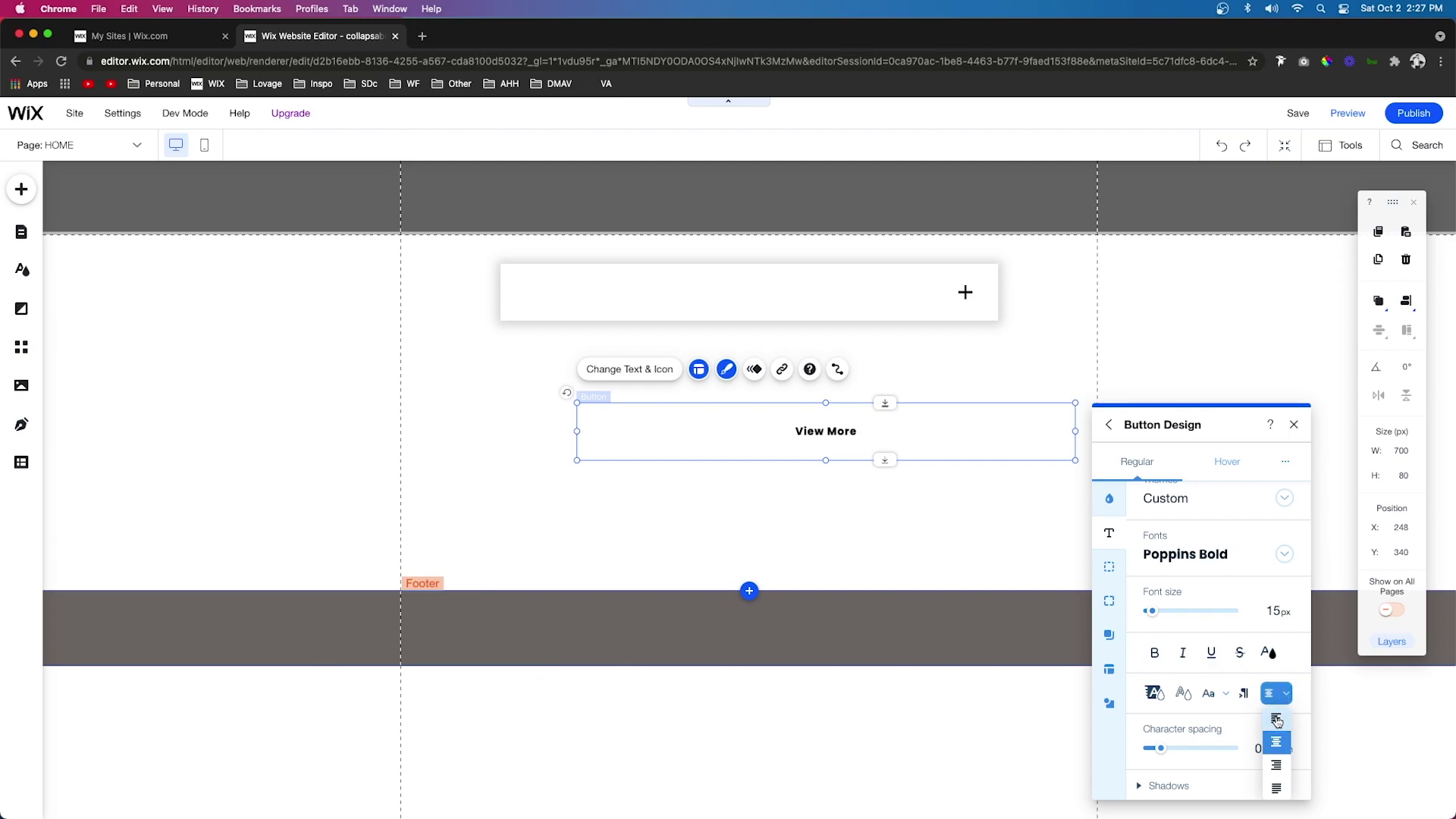
{"action": "left_click", "coordinate": [1277, 719]}
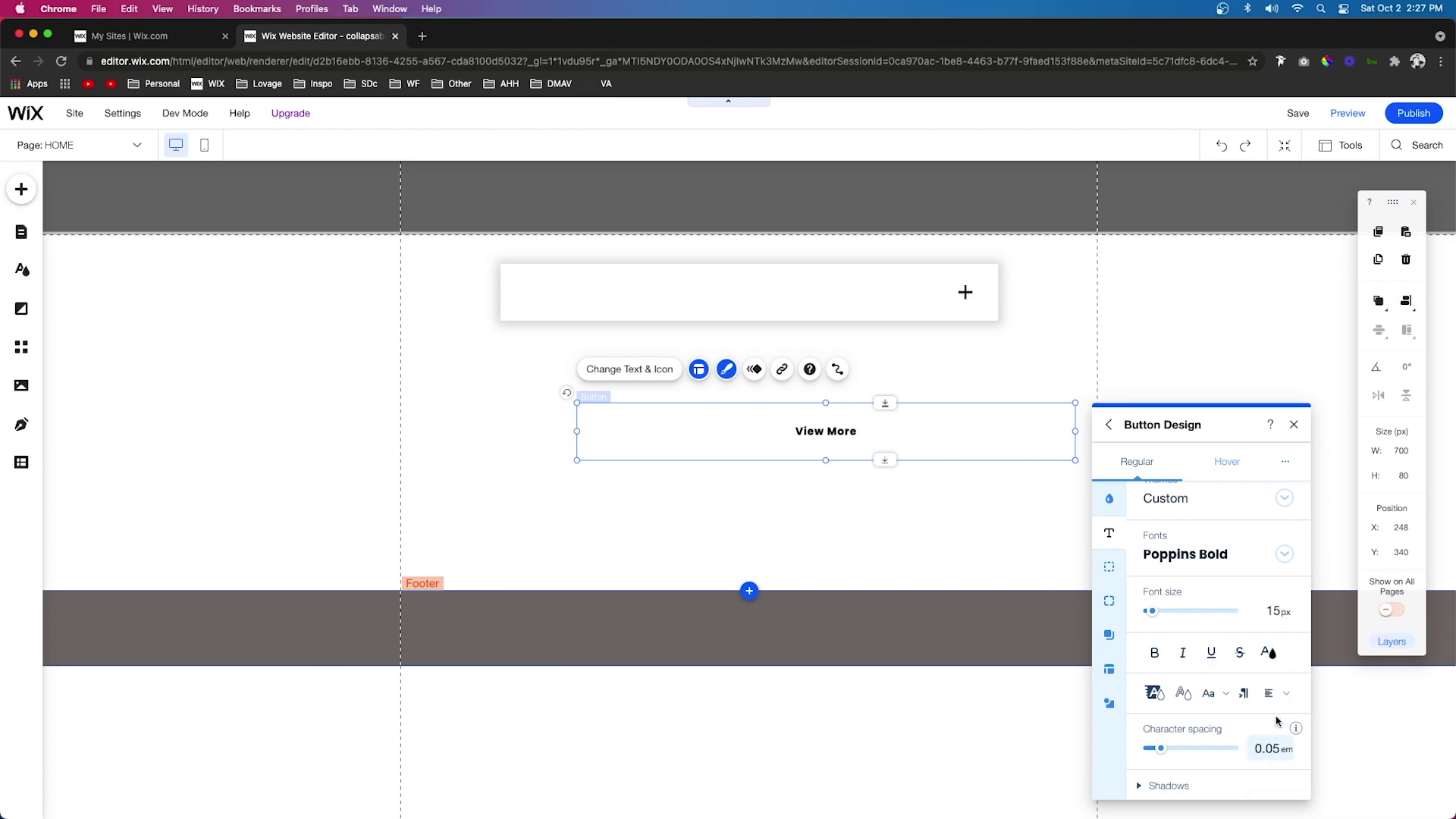
Align the button's content to the left and set its padding to 20 px on all sides.
{"action": "left_click", "coordinate": [1109, 671]}
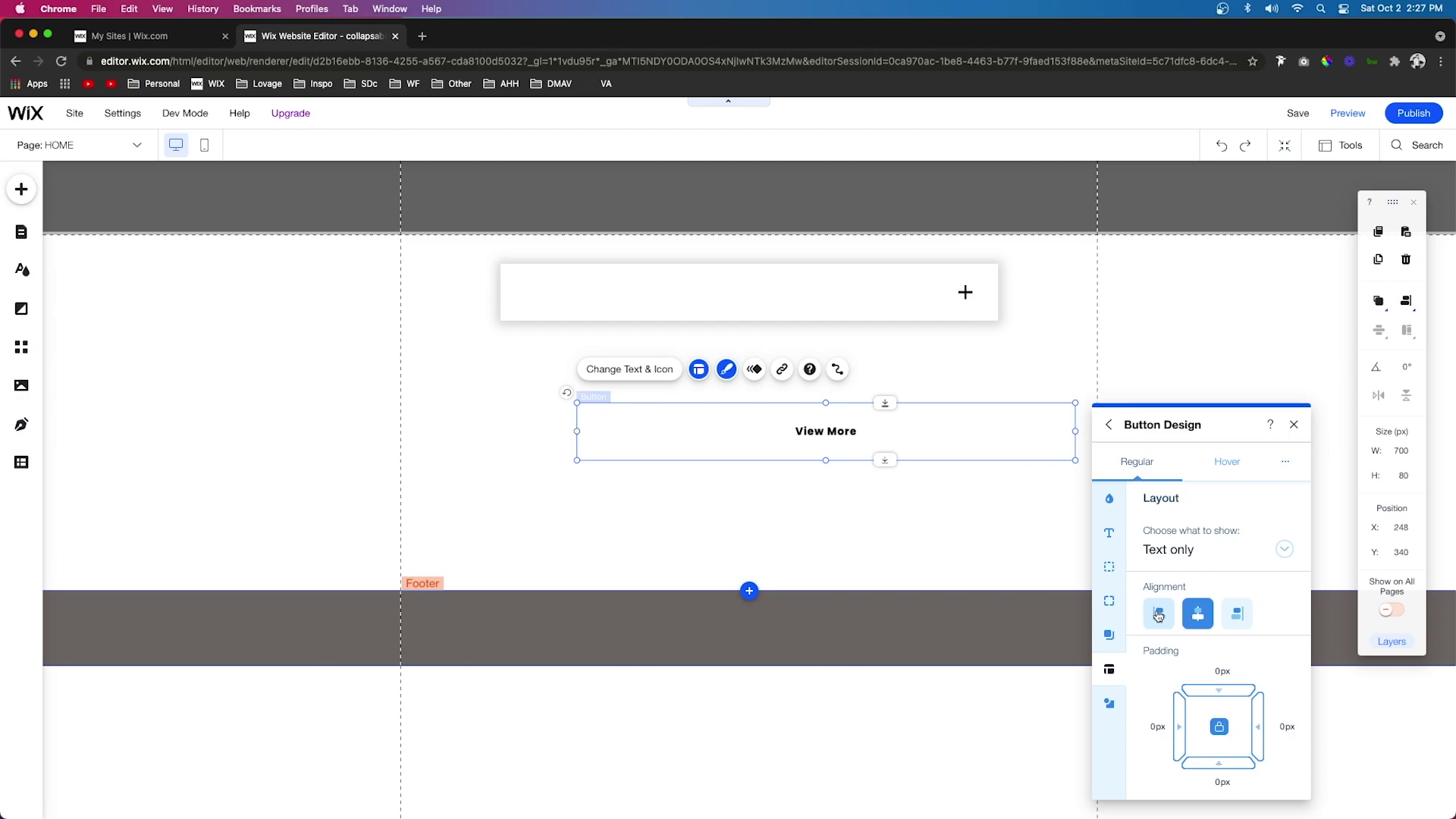
{"action": "left_click", "coordinate": [1158, 616]}
{"action": "left_click", "coordinate": [1152, 728]}
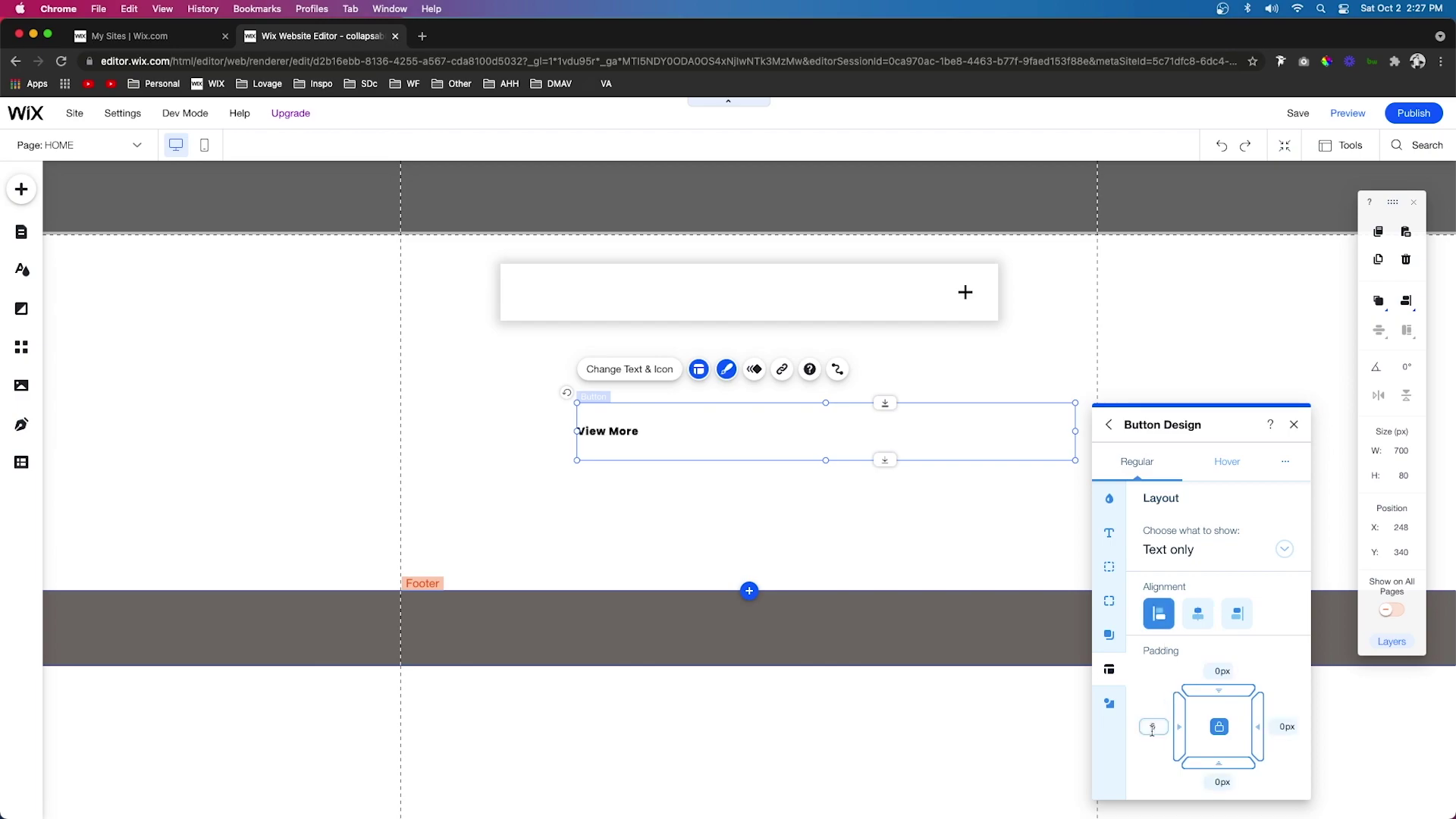
{"action": "type", "text": "20"}
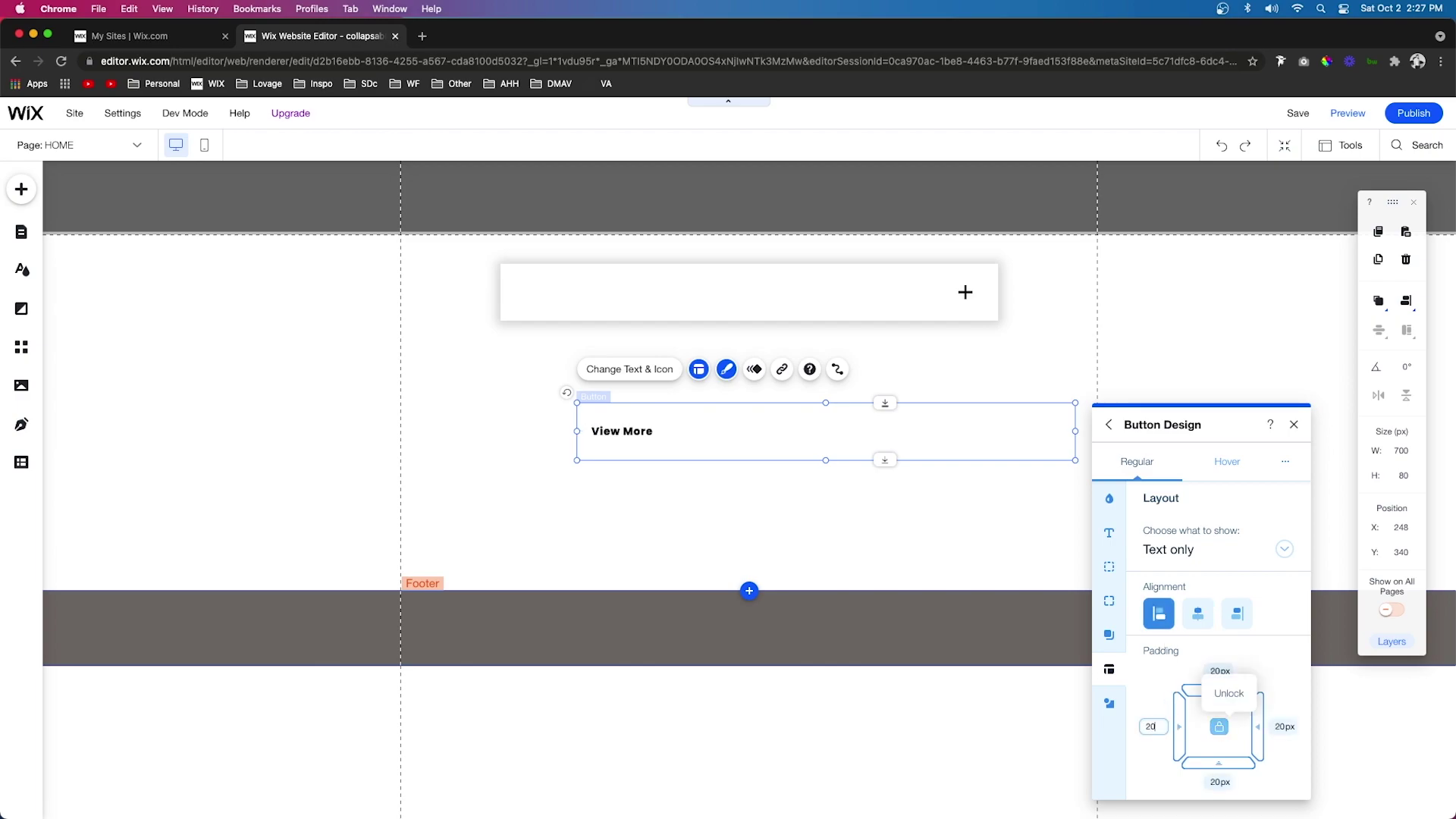
Set the View More button's font size to 20 px.
{"action": "left_click", "coordinate": [1214, 541]}
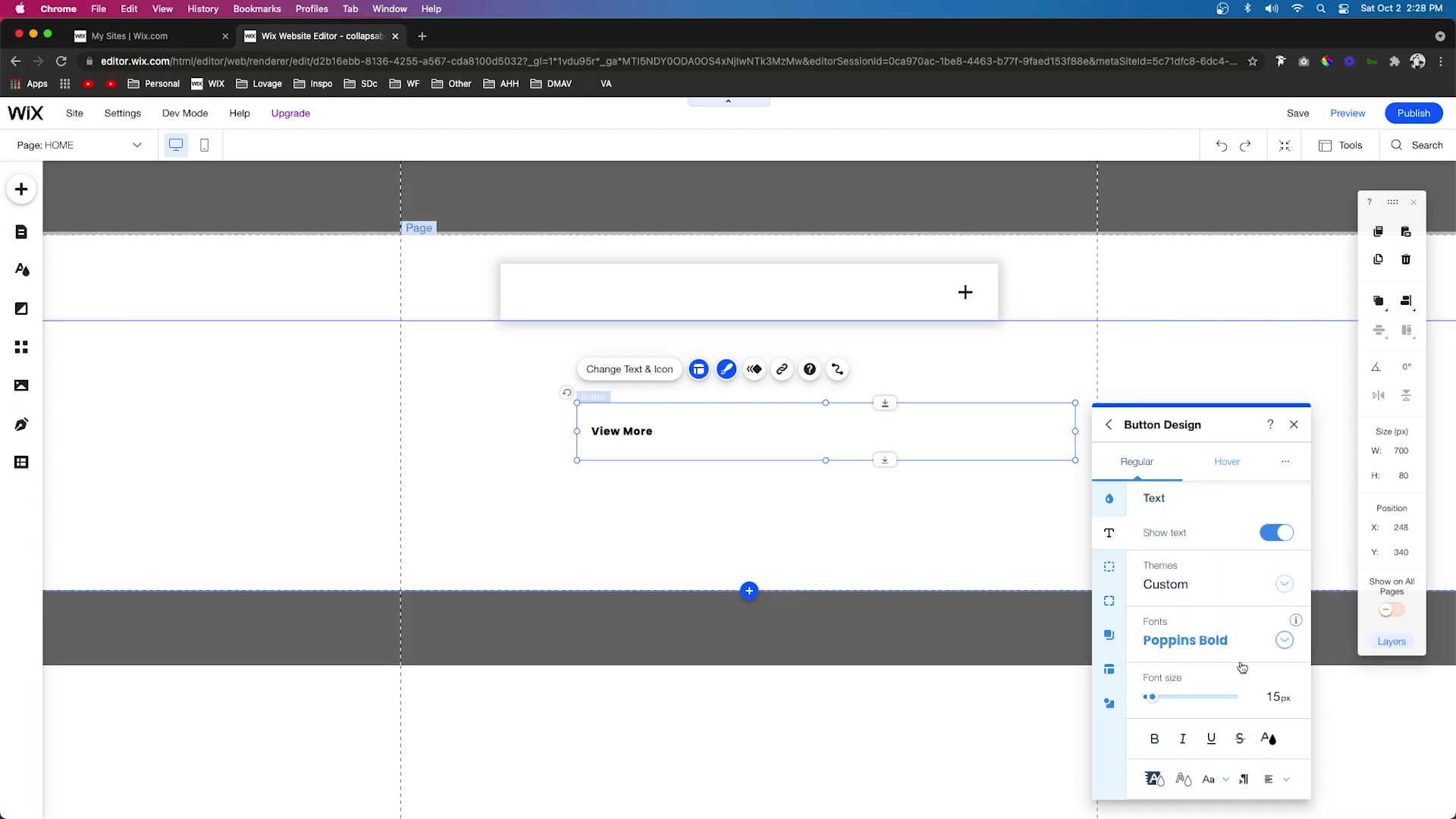
{"action": "left_click", "coordinate": [1278, 704]}
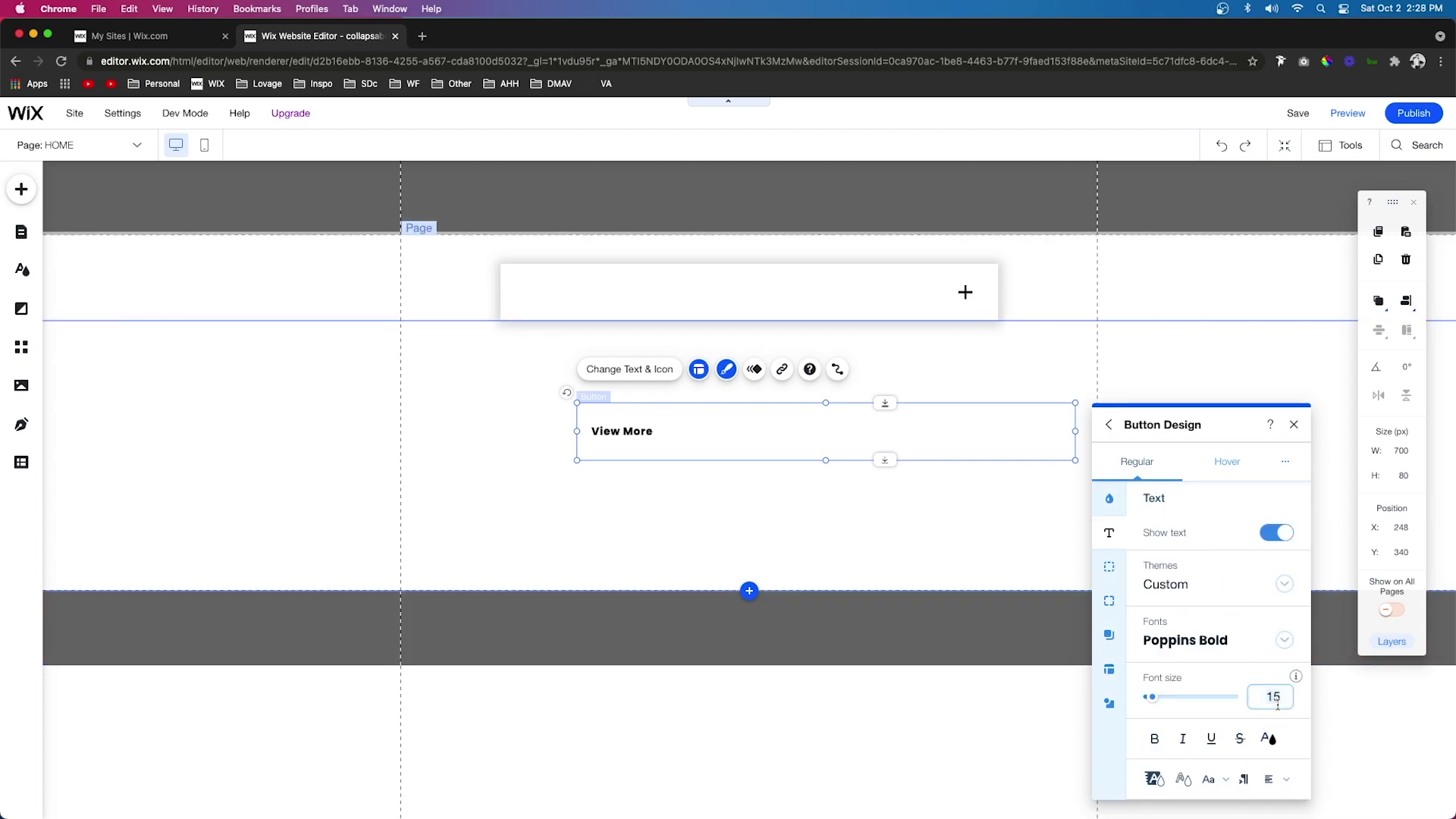
{"action": "type", "text": "20"}
{"action": "key", "text": "Return"}
Review the button's hover design and place the button exactly over the container box with the plus icon.
{"action": "left_click", "coordinate": [1219, 464]}
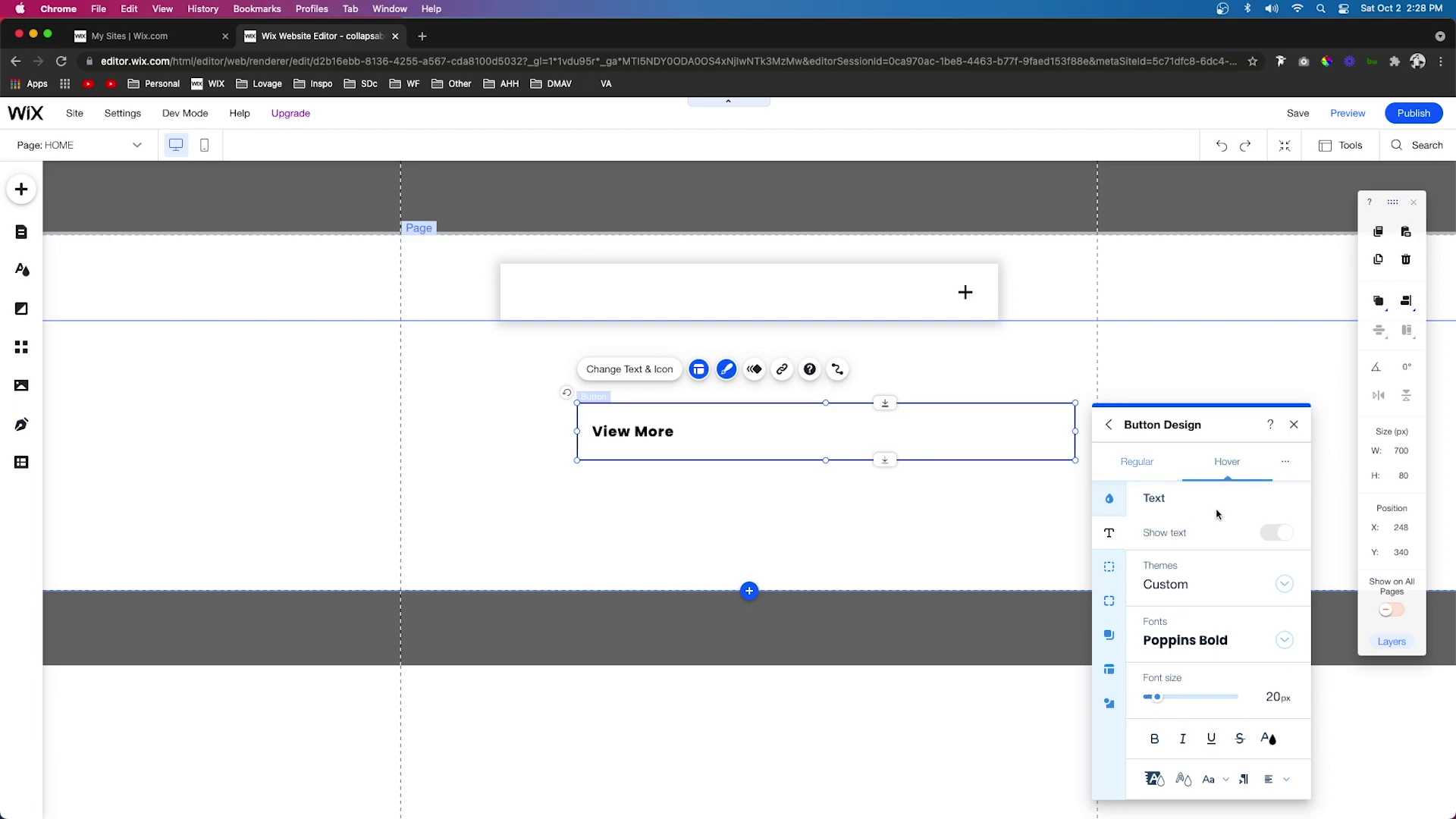
{"action": "left_click", "coordinate": [1129, 464]}
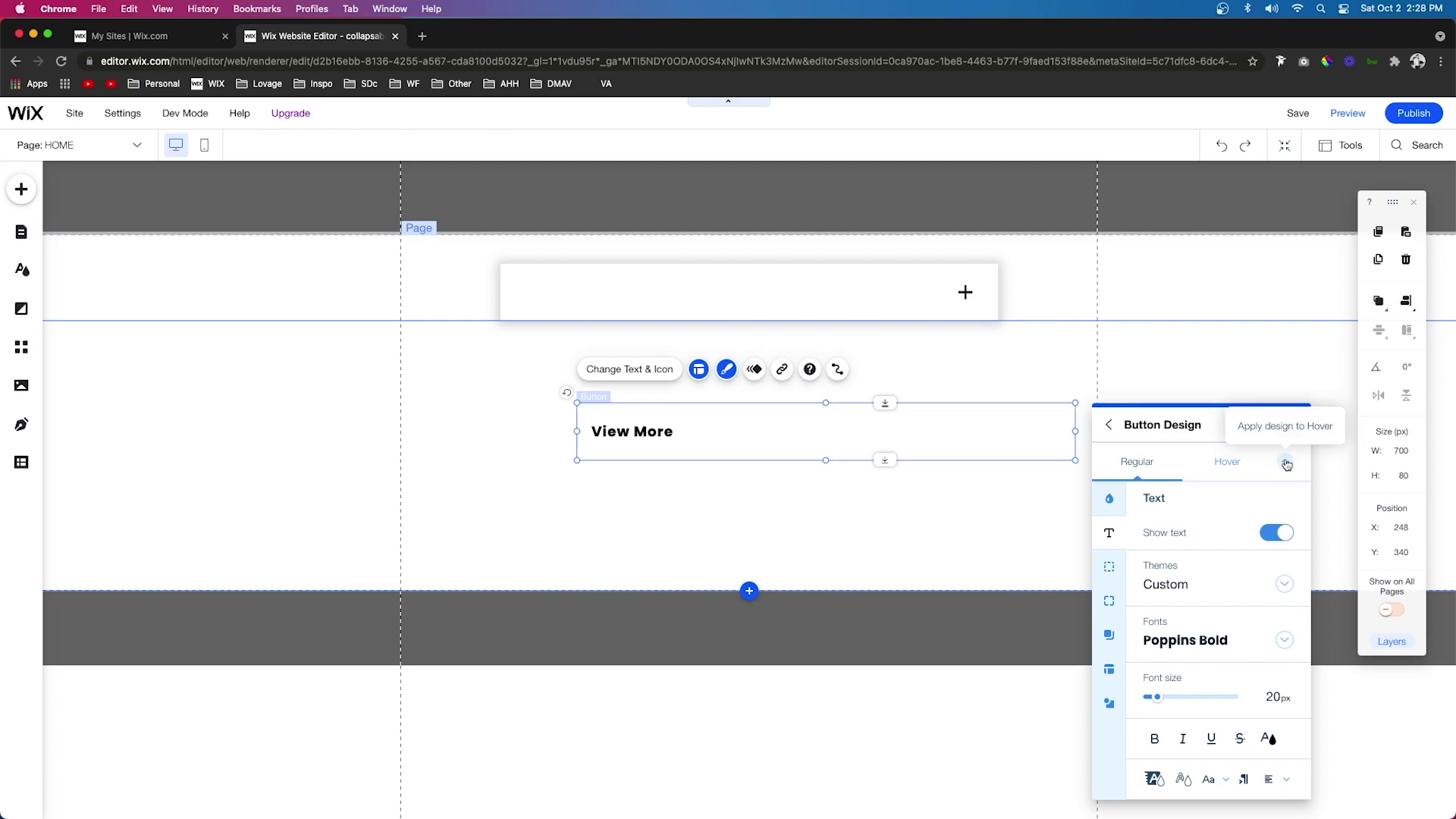
{"action": "left_click", "coordinate": [1233, 464]}
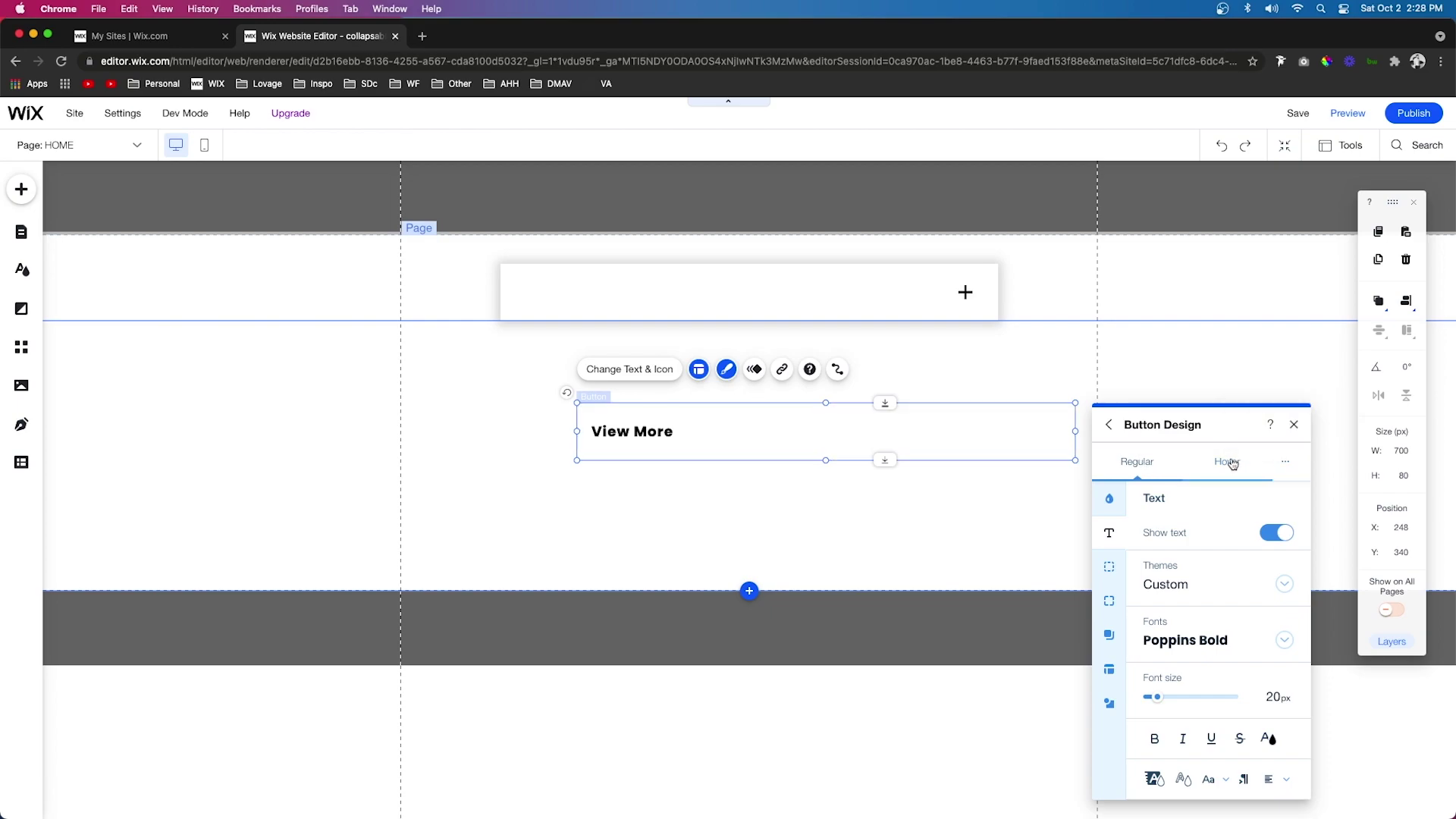
{"action": "left_click", "coordinate": [1137, 464]}
{"action": "left_click_drag", "start_coordinate": [611, 434], "coordinate": [532, 294]}
{"action": "left_click", "coordinate": [642, 409]}
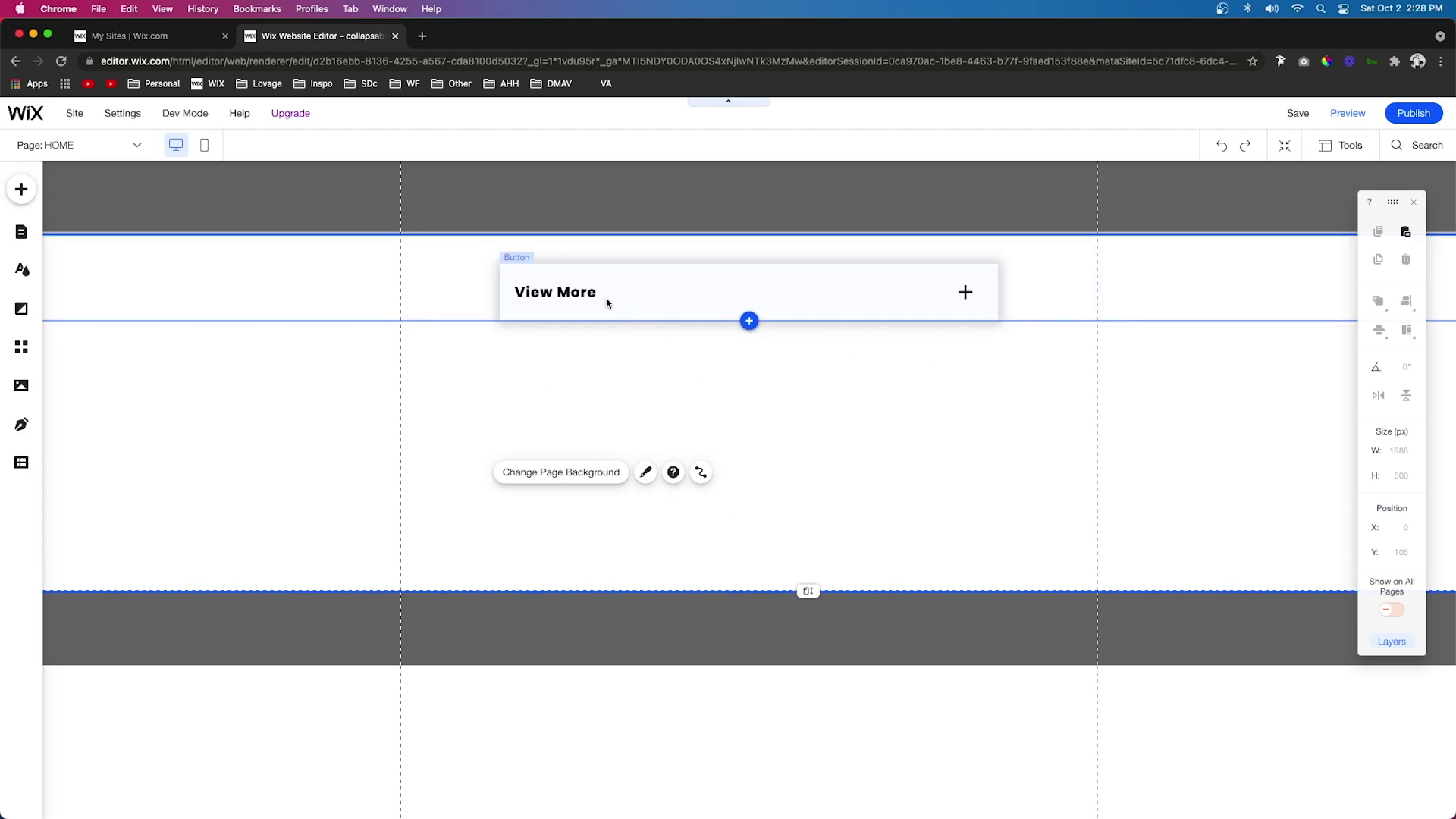
Add a blank classic strip directly below the first strip and set its background color opacity to 0%.
{"action": "left_click", "coordinate": [21, 190]}
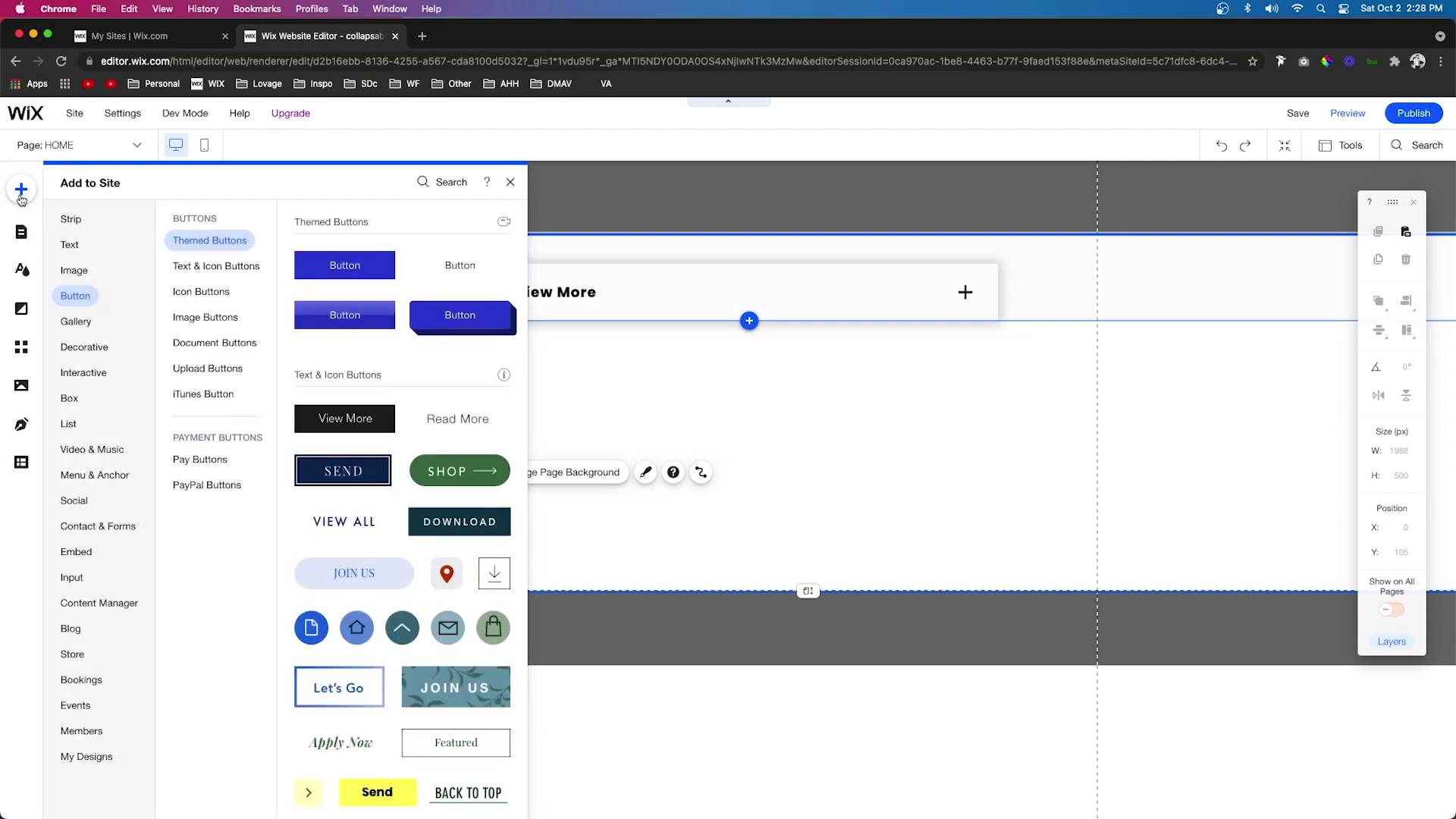
{"action": "left_click", "coordinate": [62, 221]}
{"action": "left_click_drag", "start_coordinate": [309, 384], "coordinate": [669, 423]}
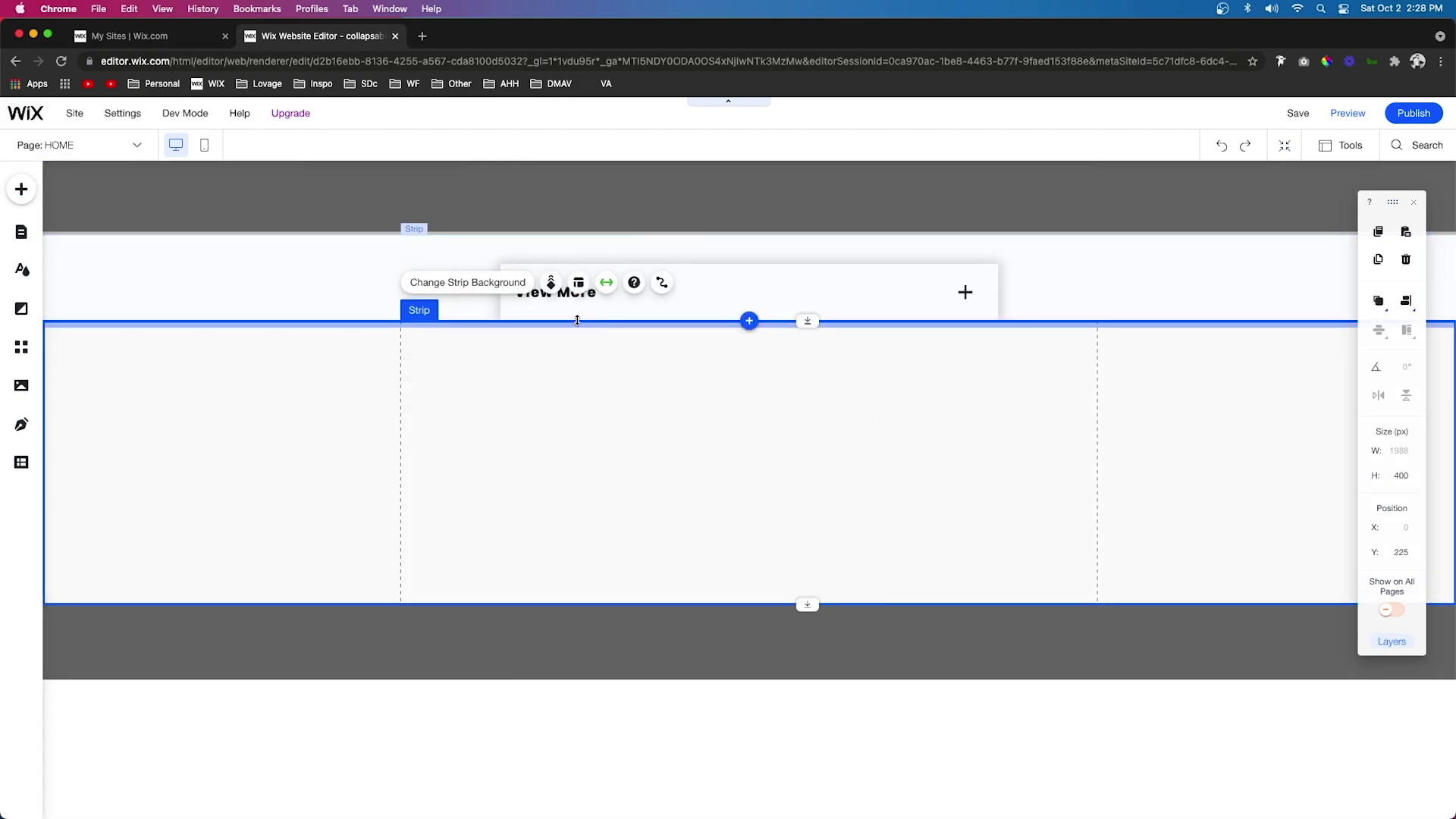
{"action": "left_click", "coordinate": [468, 283]}
{"action": "left_click", "coordinate": [293, 357]}
{"action": "left_click_drag", "start_coordinate": [288, 388], "coordinate": [121, 377]}
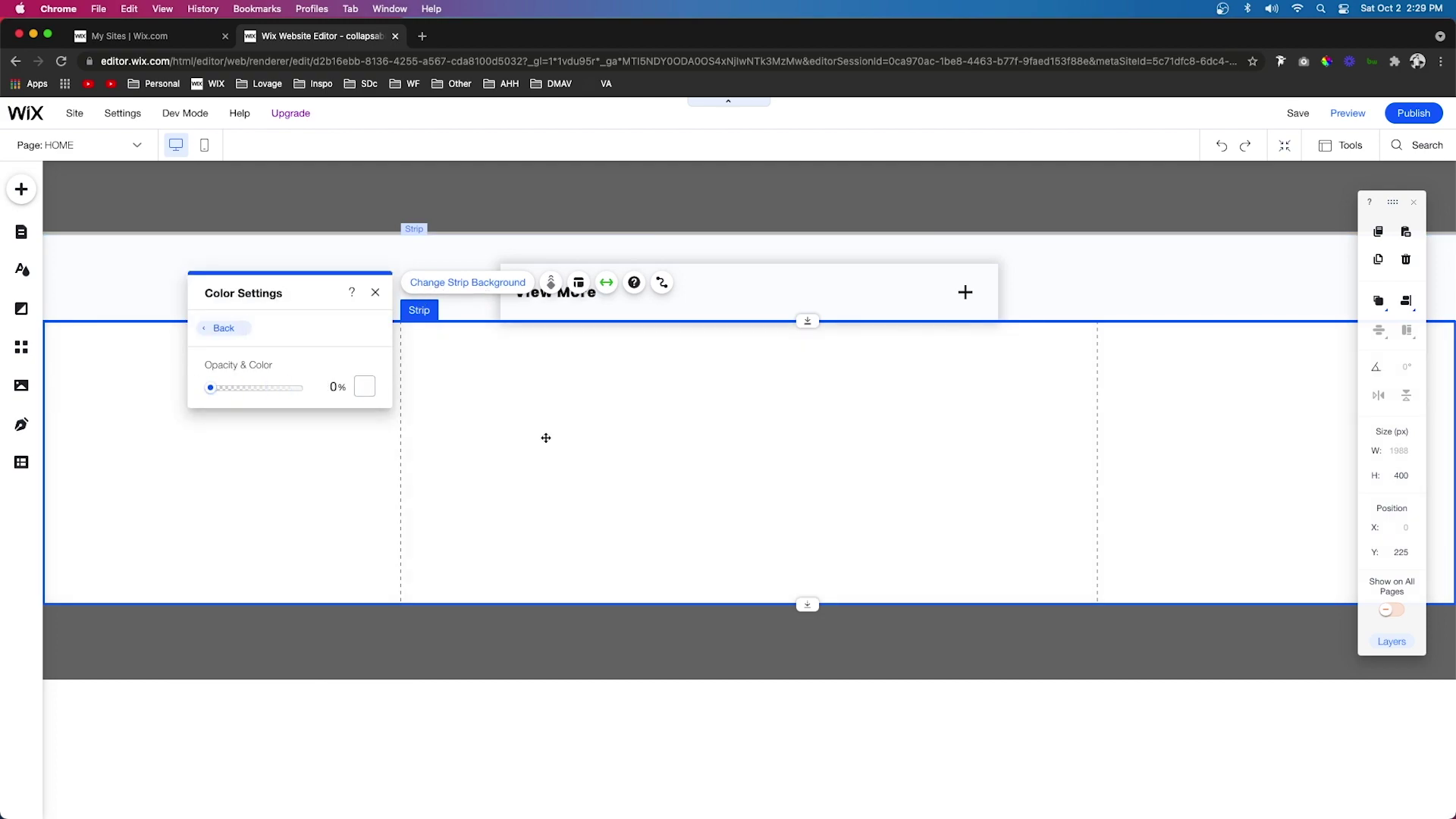
Add a container box to the new strip directly beneath the View More box and size it to 700 by 358 px.
{"action": "left_click", "coordinate": [21, 191]}
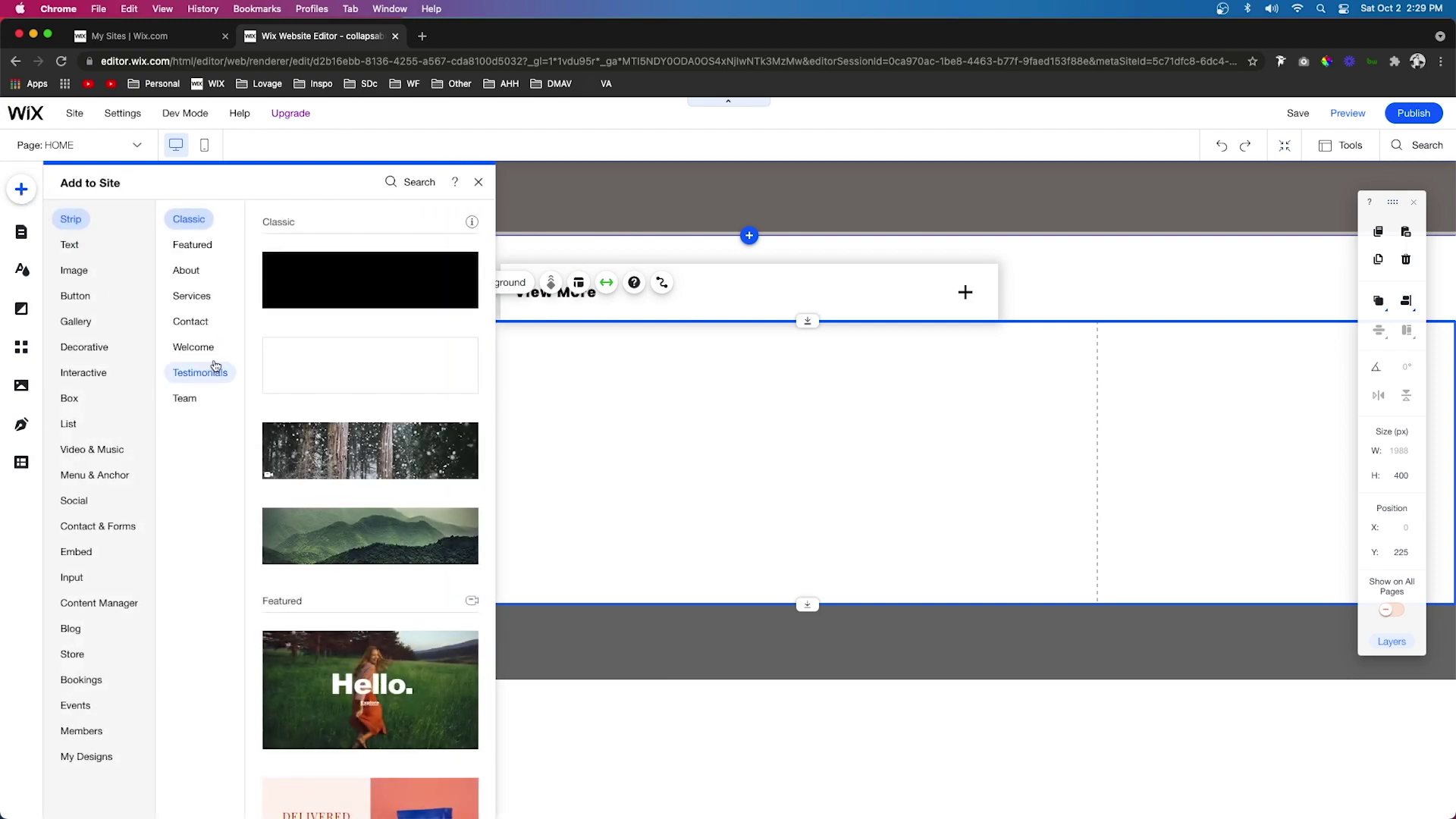
{"action": "left_click", "coordinate": [76, 320]}
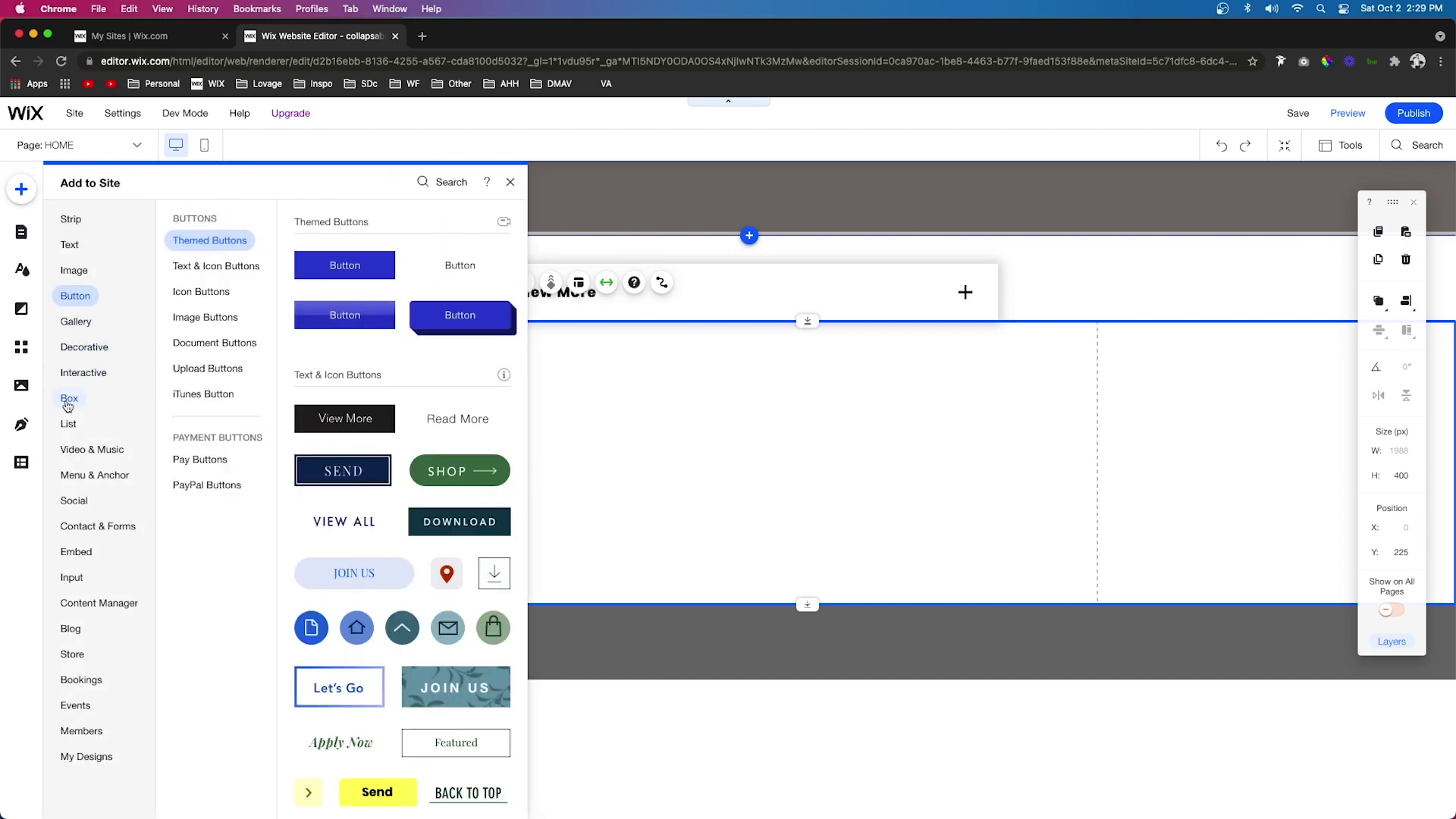
{"action": "left_click", "coordinate": [69, 398]}
{"action": "left_click_drag", "start_coordinate": [321, 380], "coordinate": [725, 424]}
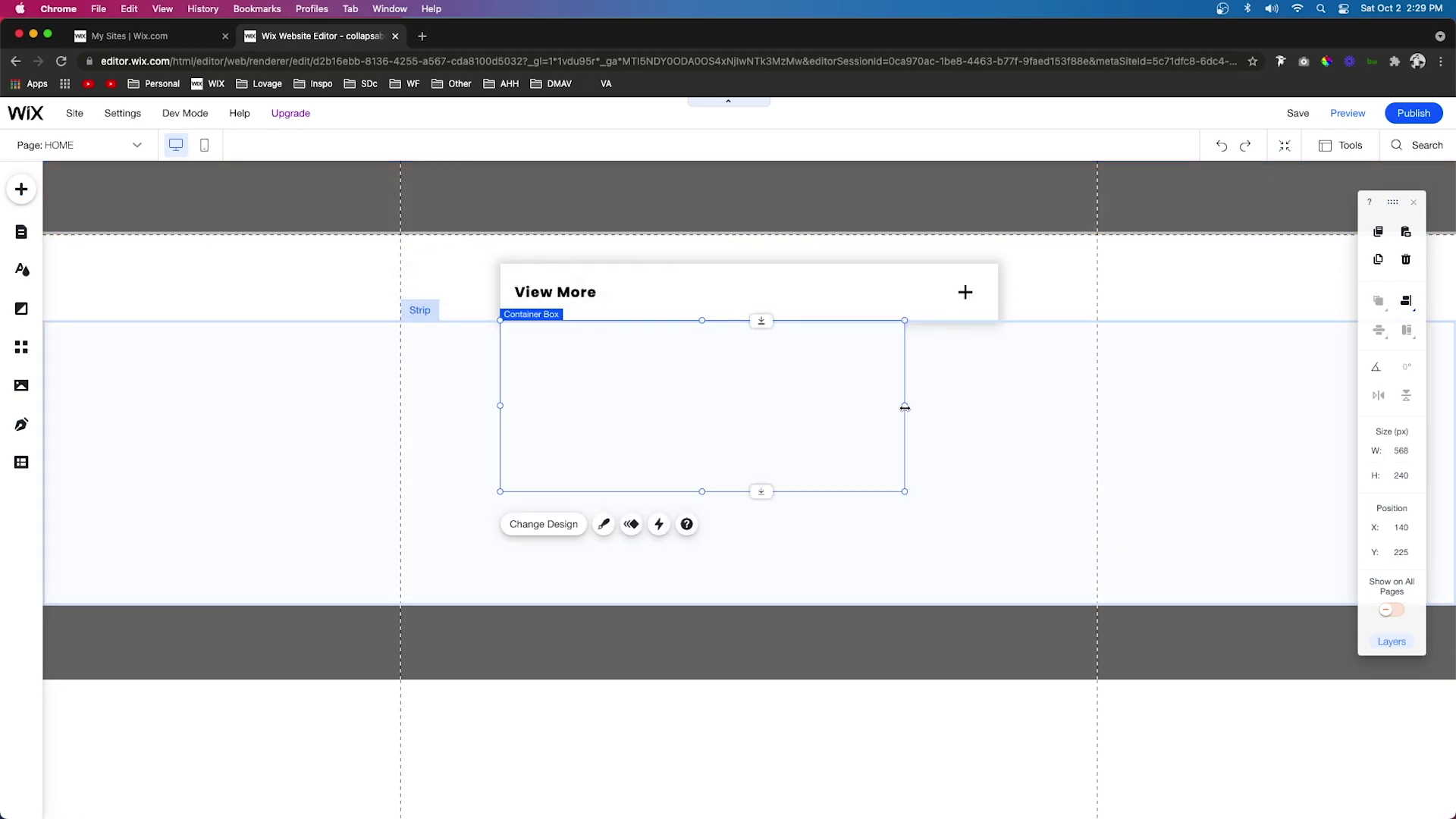
{"action": "left_click_drag", "start_coordinate": [904, 407], "coordinate": [998, 411]}
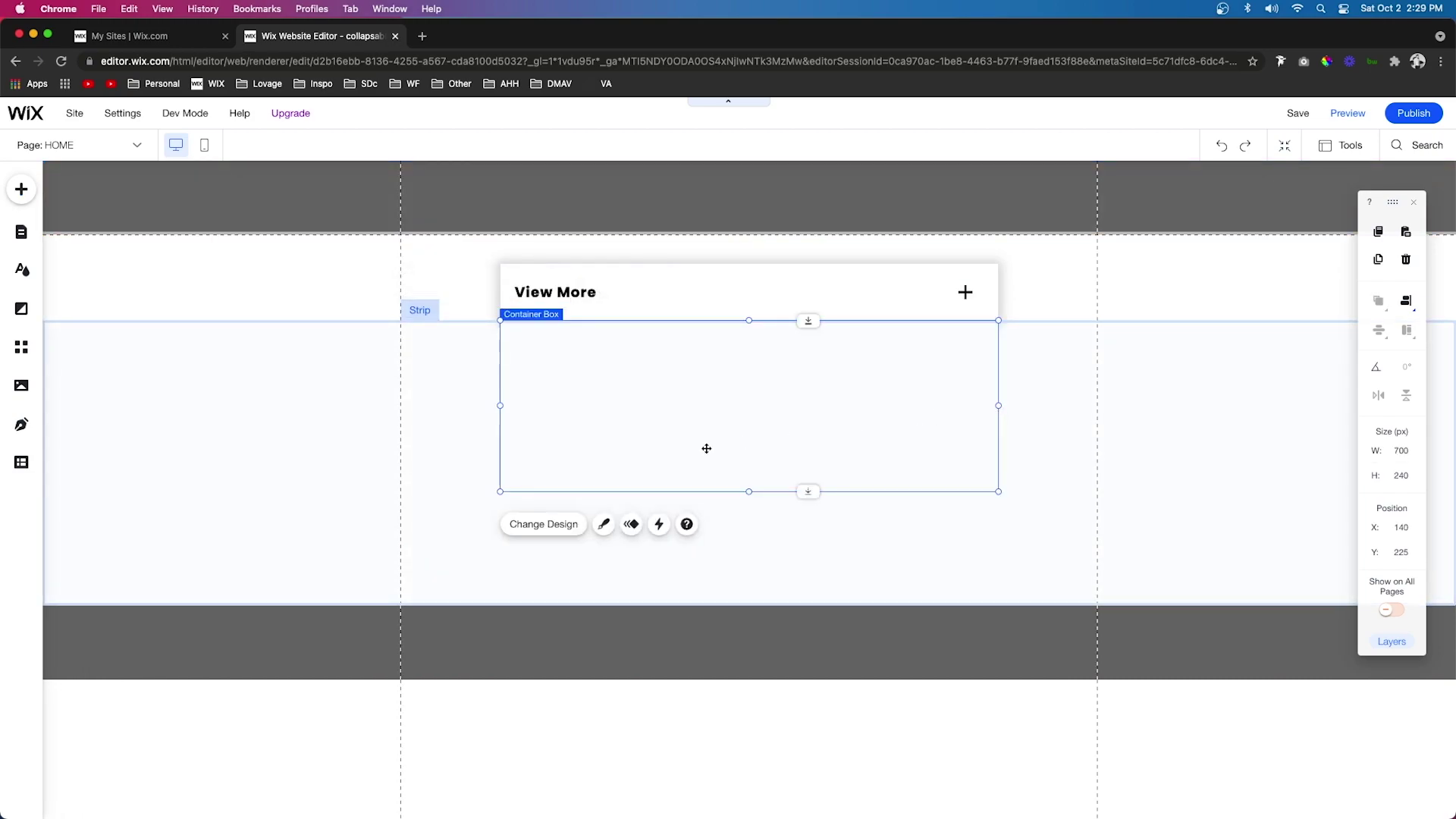
{"action": "left_click_drag", "start_coordinate": [749, 492], "coordinate": [746, 539]}
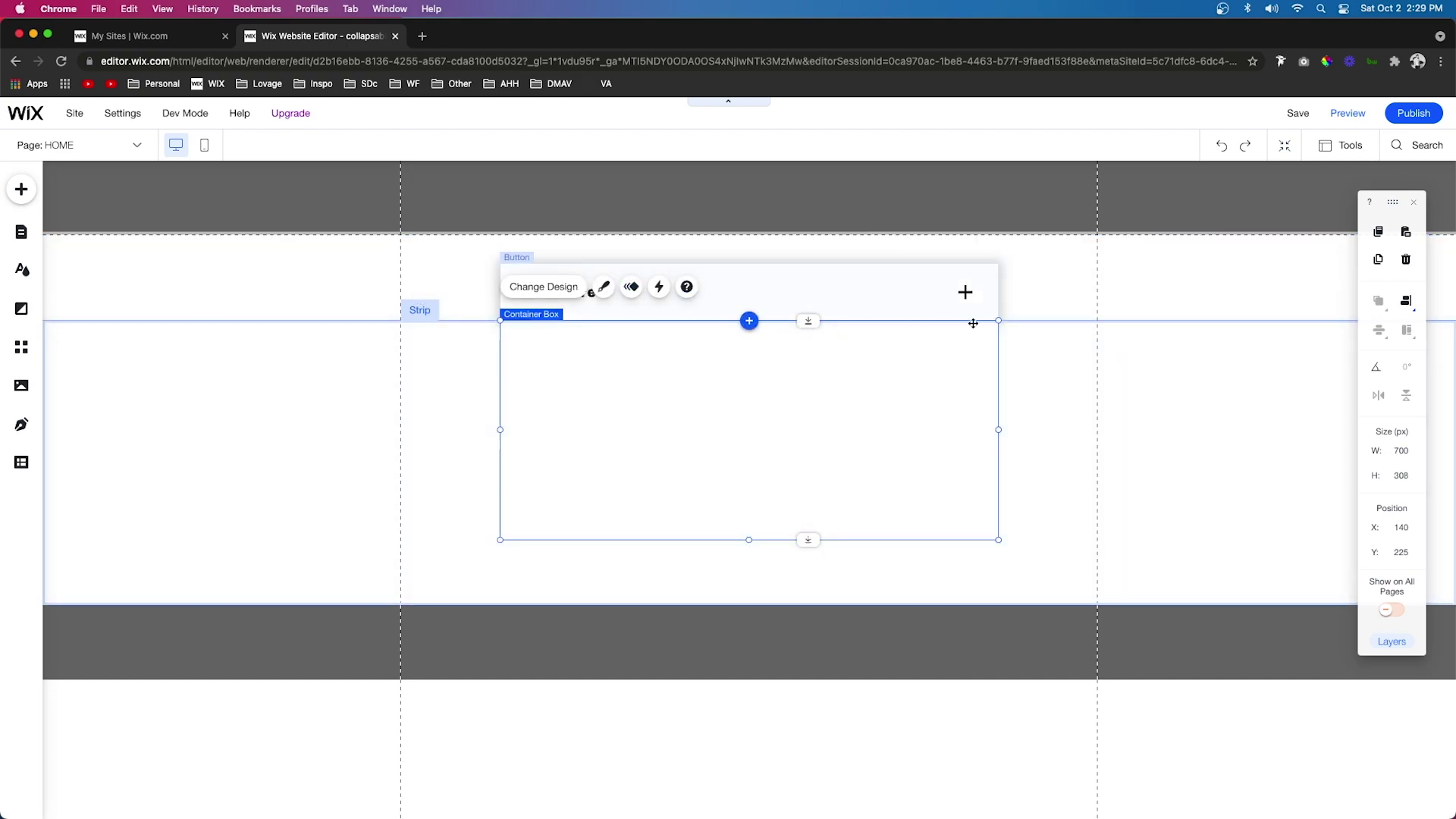
{"action": "left_click_drag", "start_coordinate": [748, 540], "coordinate": [748, 576]}
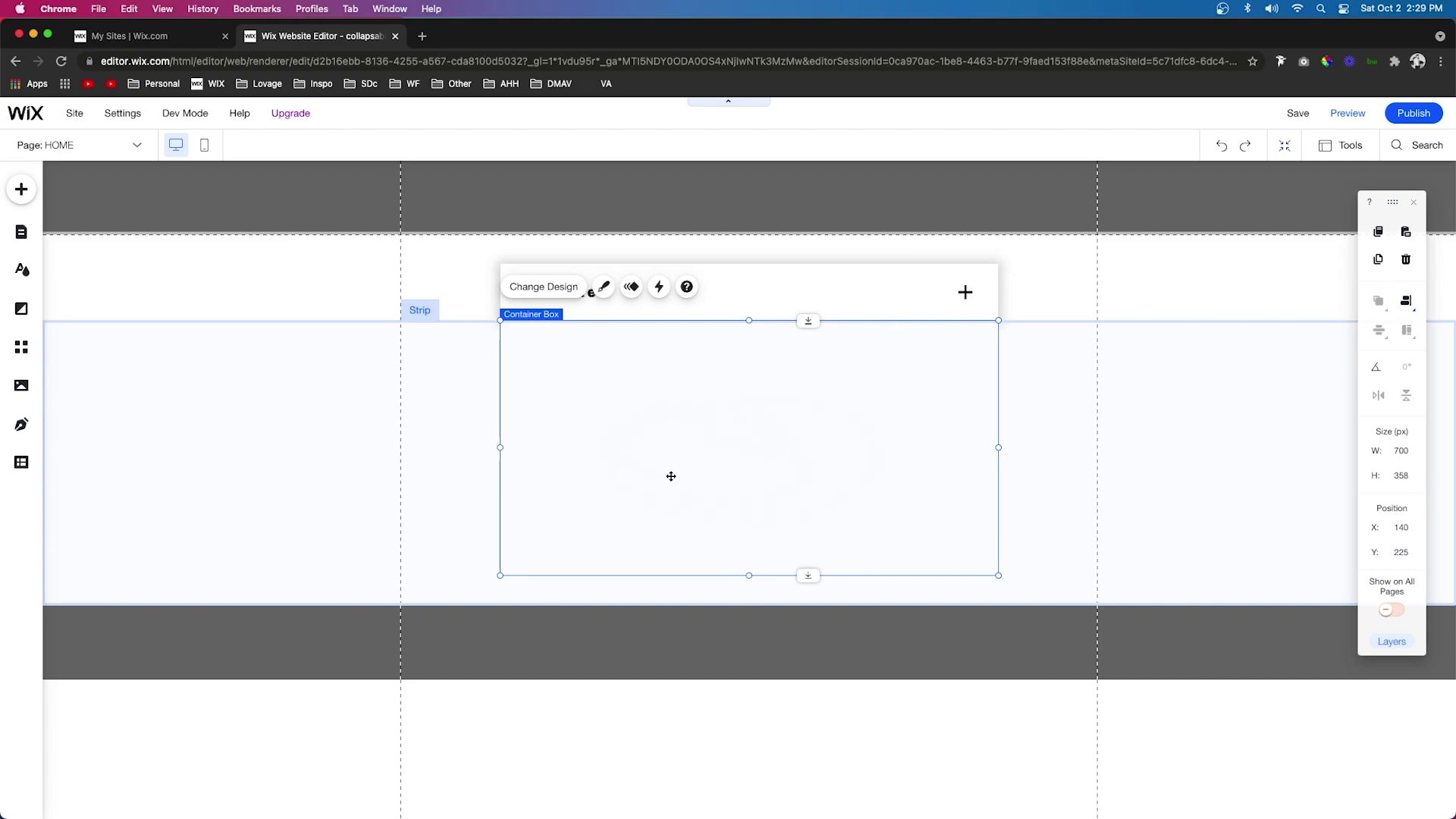
Add a Heading 4 text near the upper left of the lower container box and a paragraph text beneath it.
{"action": "left_click", "coordinate": [21, 189]}
{"action": "left_click", "coordinate": [92, 449]}
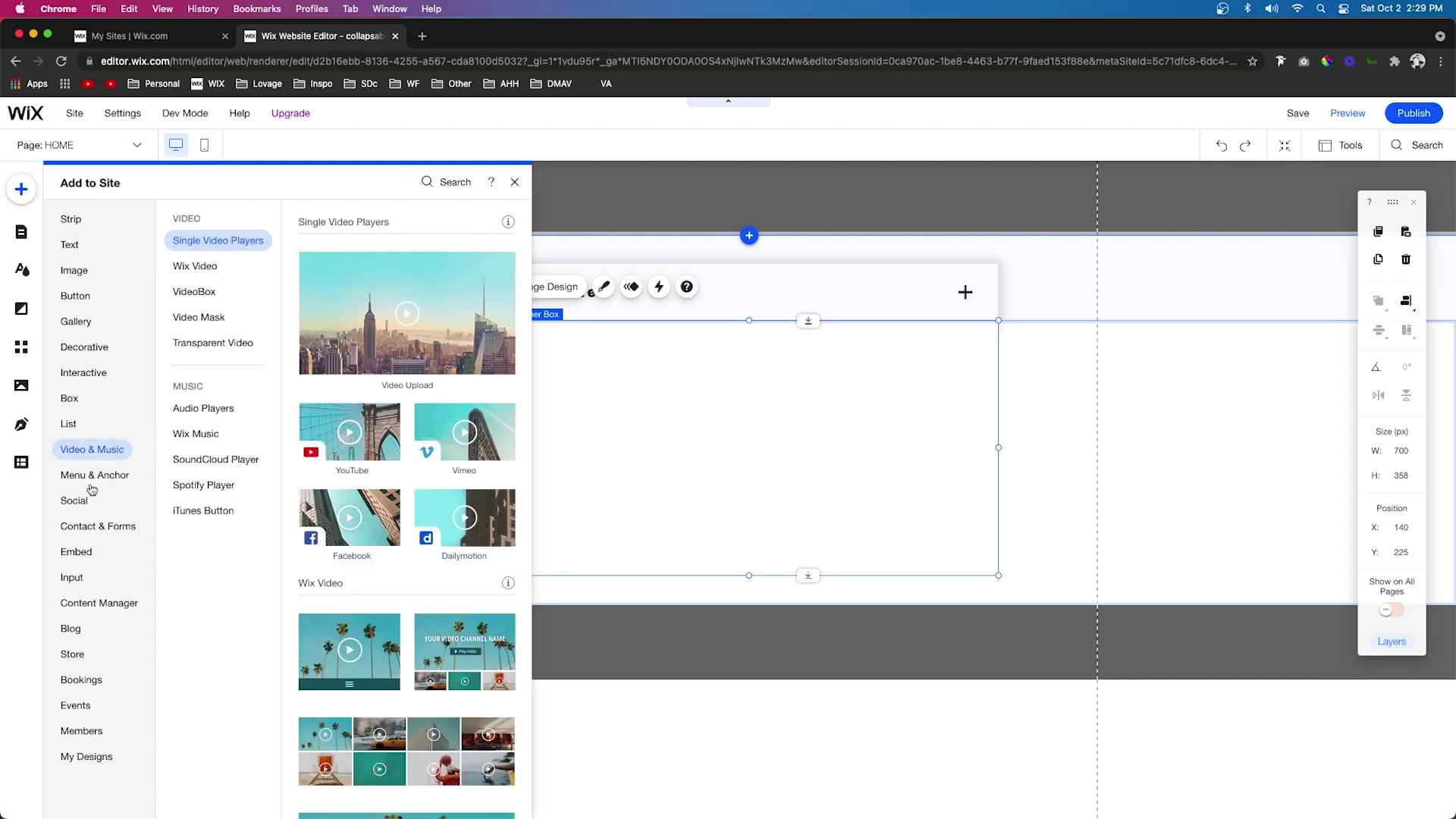
{"action": "left_click", "coordinate": [75, 500]}
{"action": "left_click", "coordinate": [85, 556]}
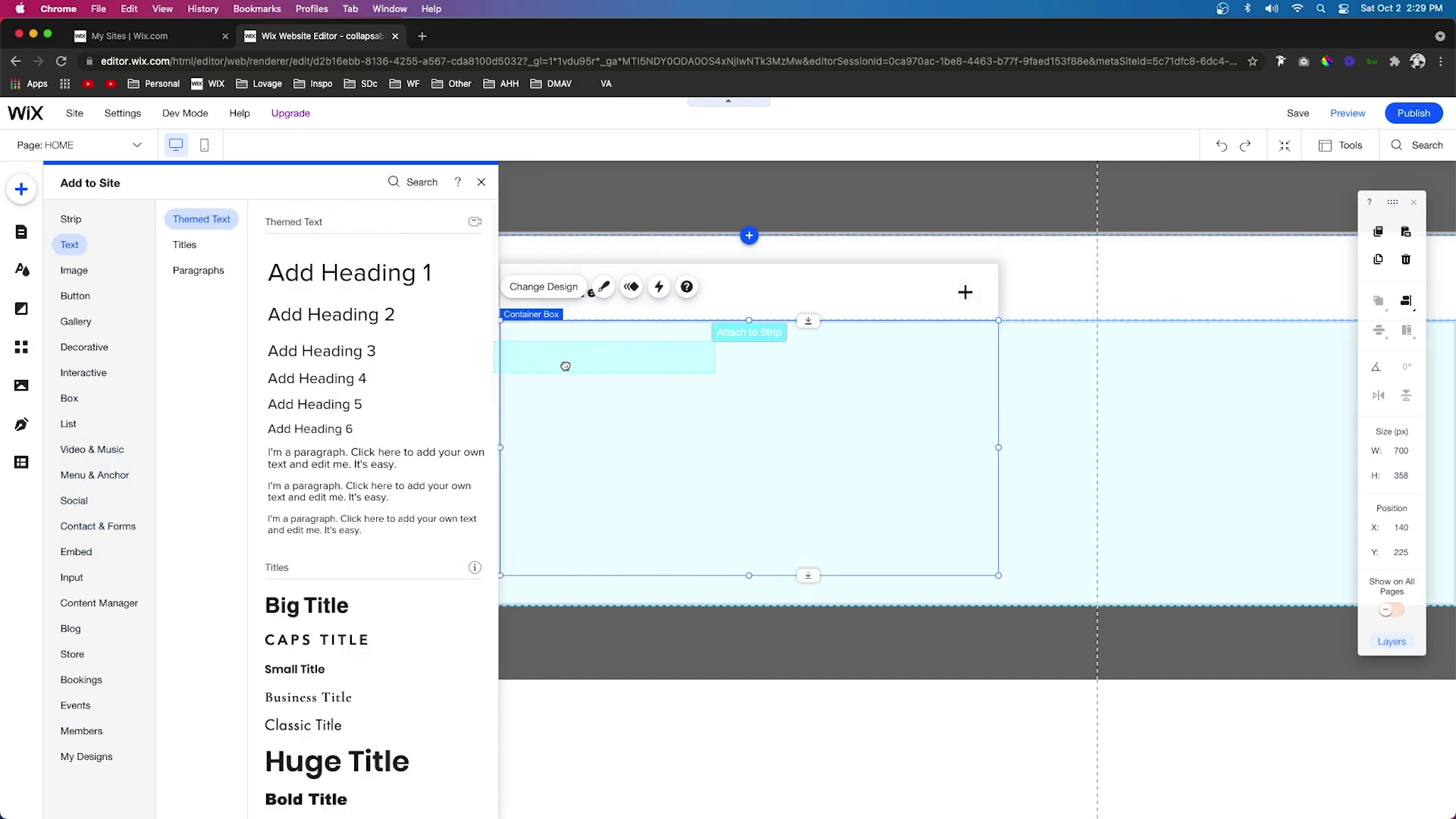
{"action": "left_click_drag", "start_coordinate": [565, 364], "coordinate": [590, 371]}
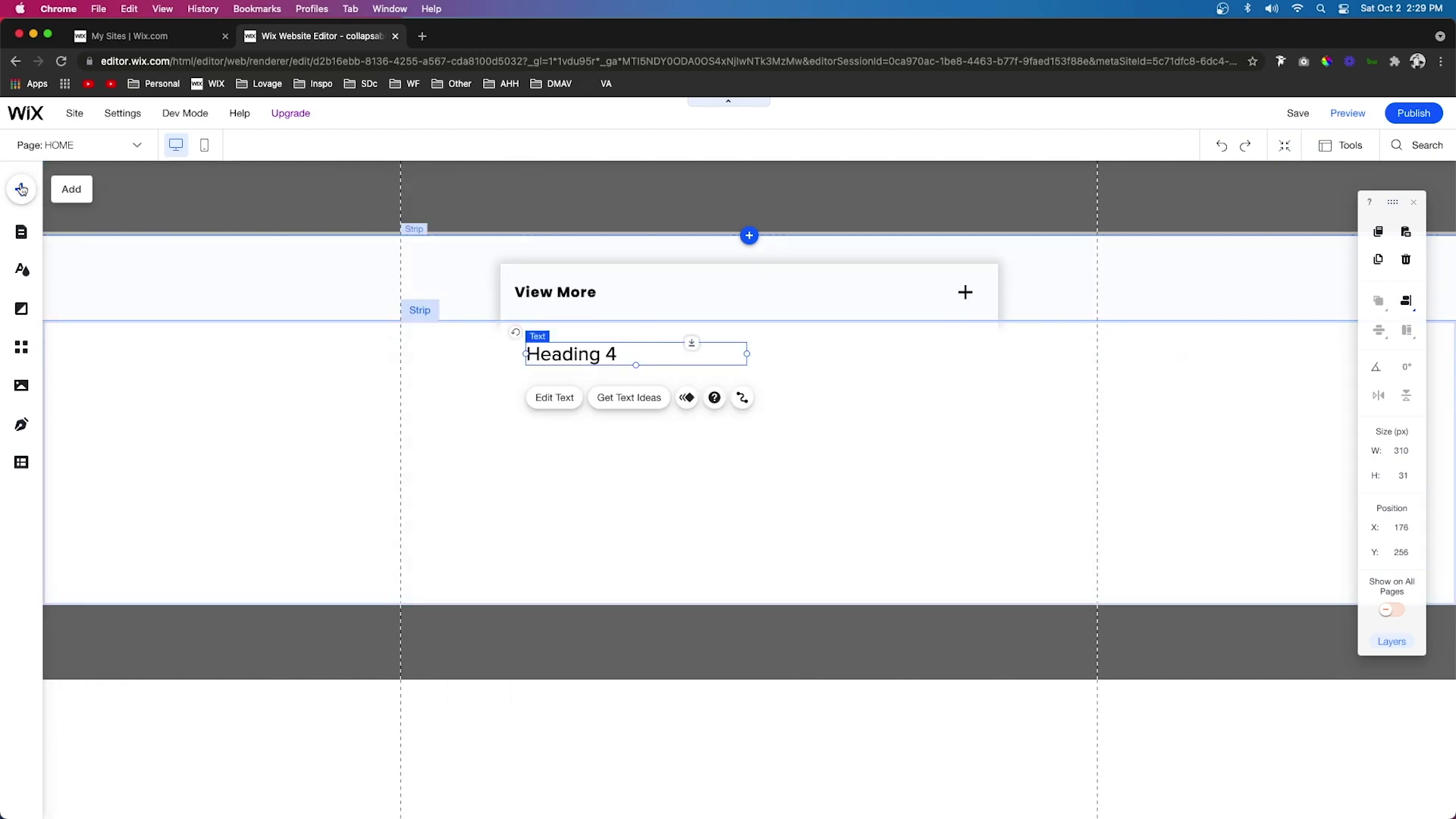
{"action": "left_click", "coordinate": [21, 189]}
{"action": "left_click_drag", "start_coordinate": [335, 465], "coordinate": [590, 406]}
Add a simple audio player 278 px wide beneath the paragraph and a photo beside the texts in the lower container box.
{"action": "left_click", "coordinate": [22, 189]}
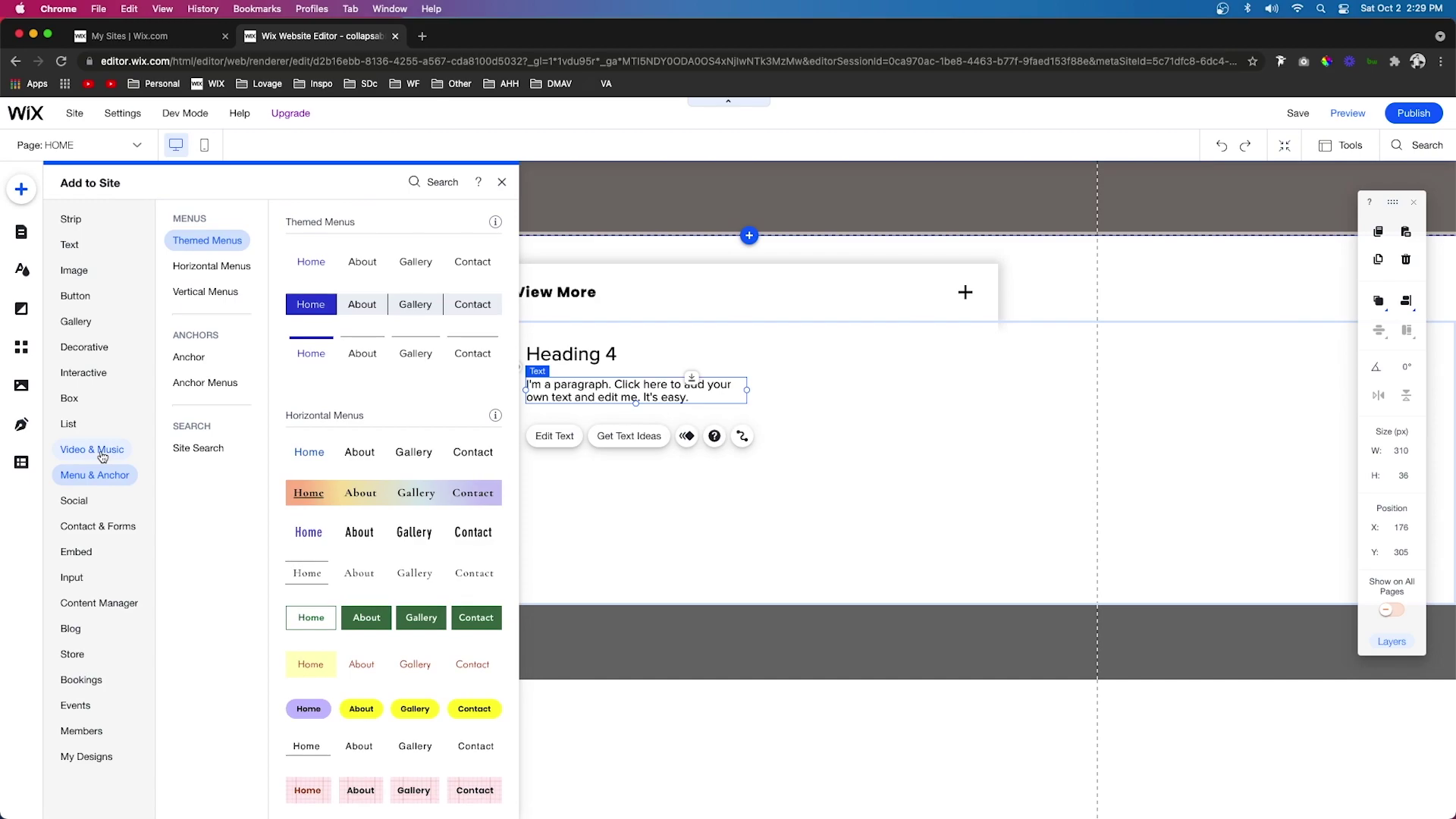
{"action": "mouse_move", "coordinate": [102, 455]}
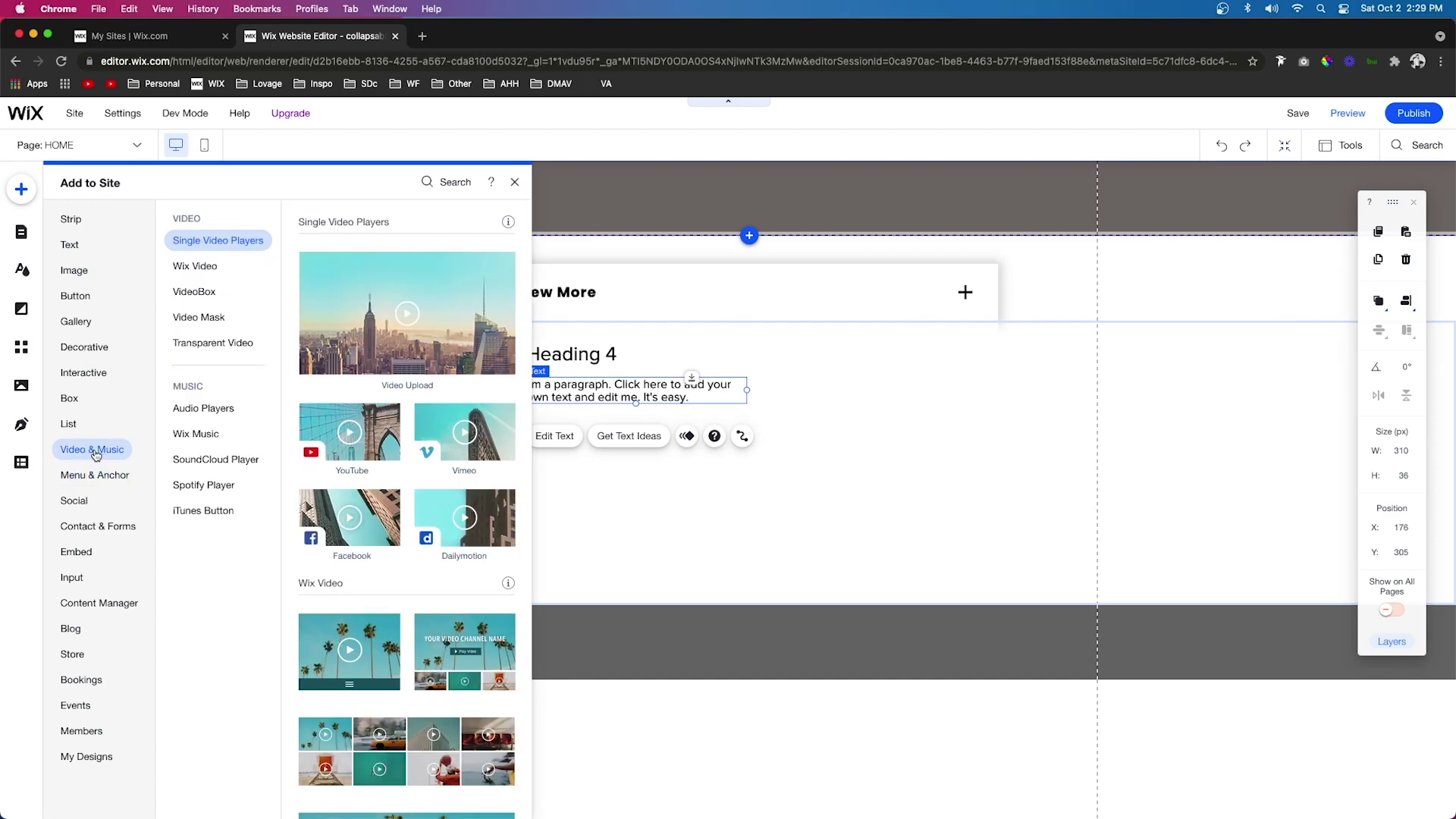
{"action": "left_click", "coordinate": [196, 435]}
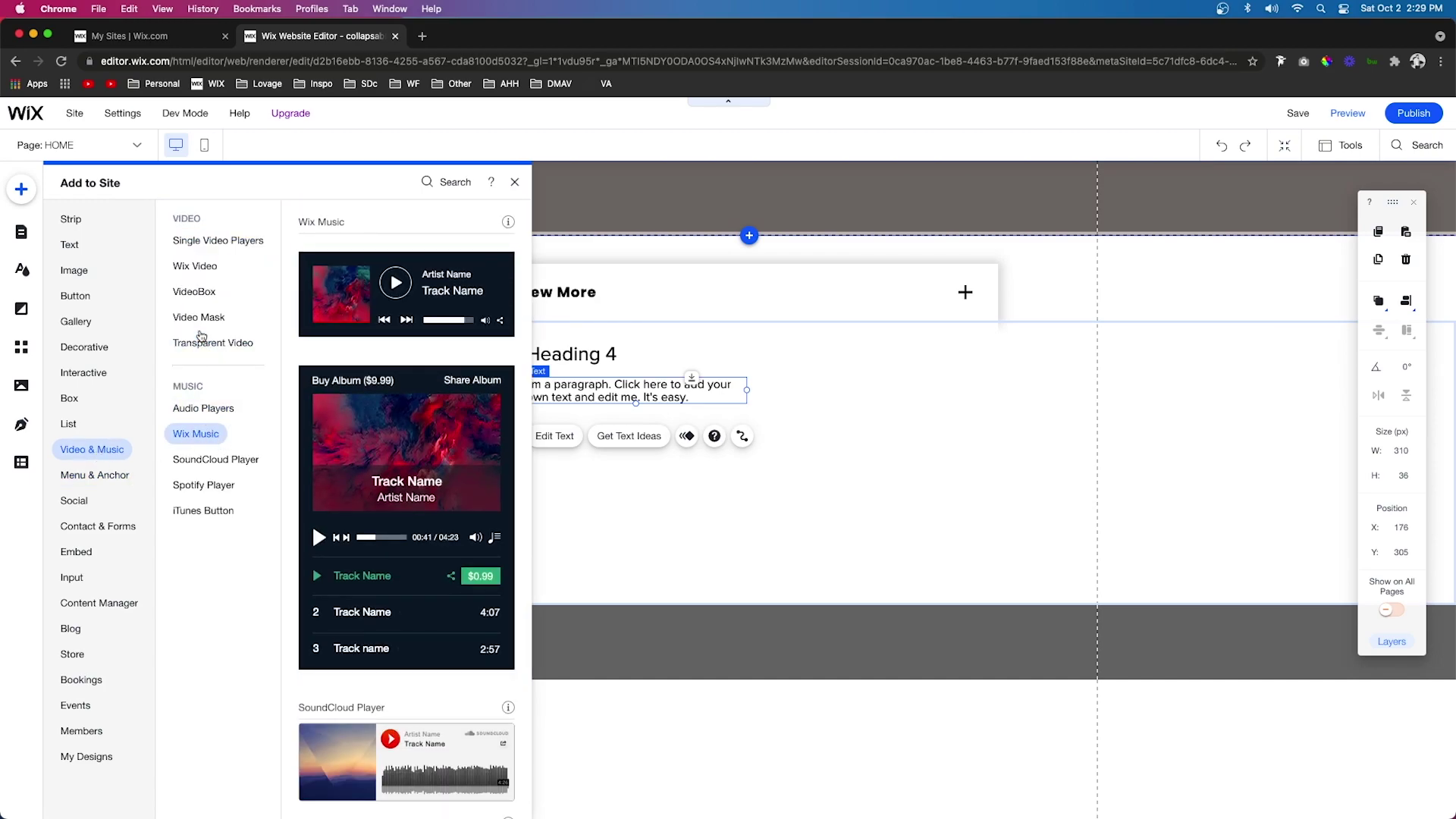
{"action": "left_click", "coordinate": [191, 408]}
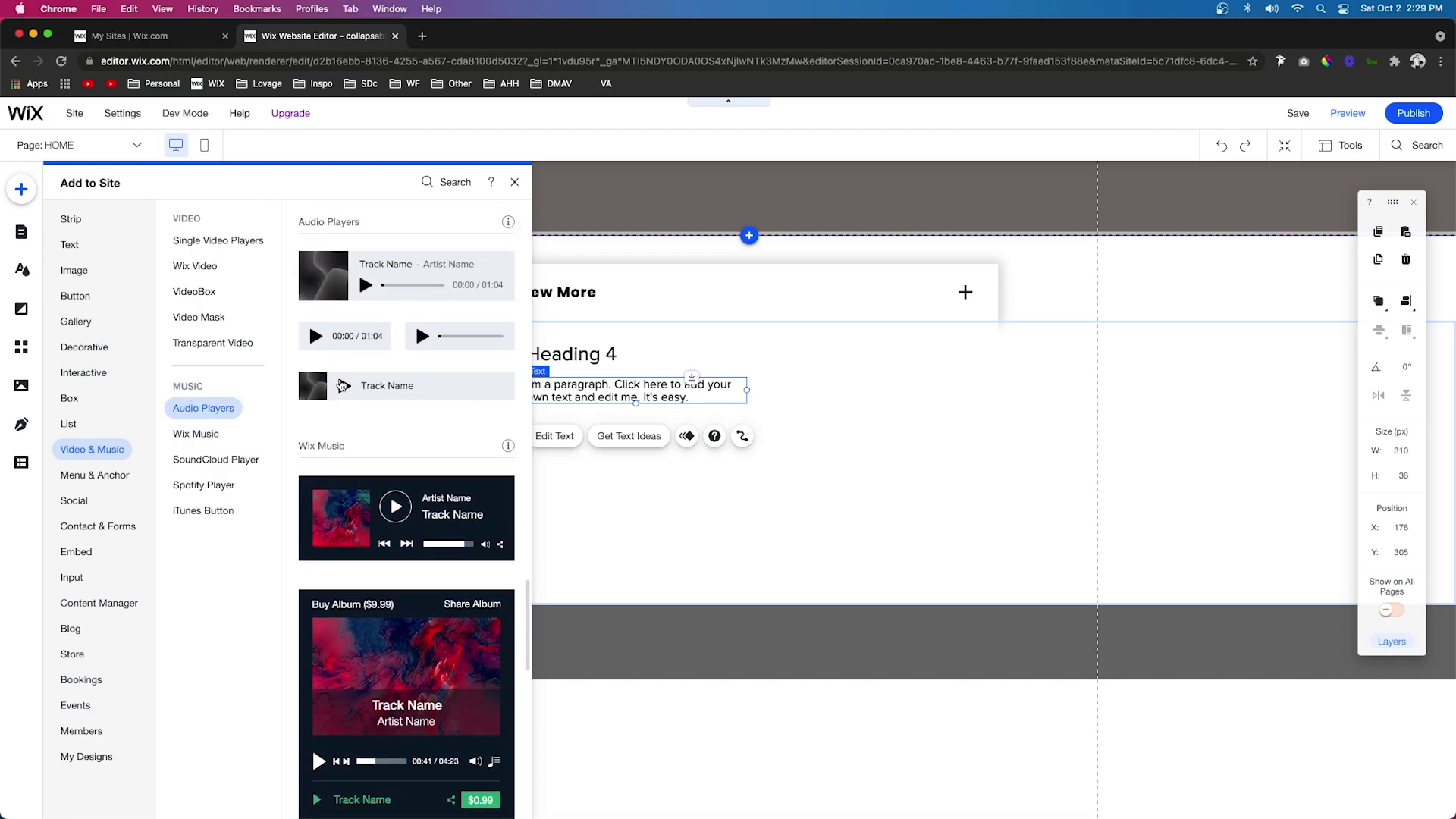
{"action": "left_click_drag", "start_coordinate": [444, 339], "coordinate": [724, 436]}
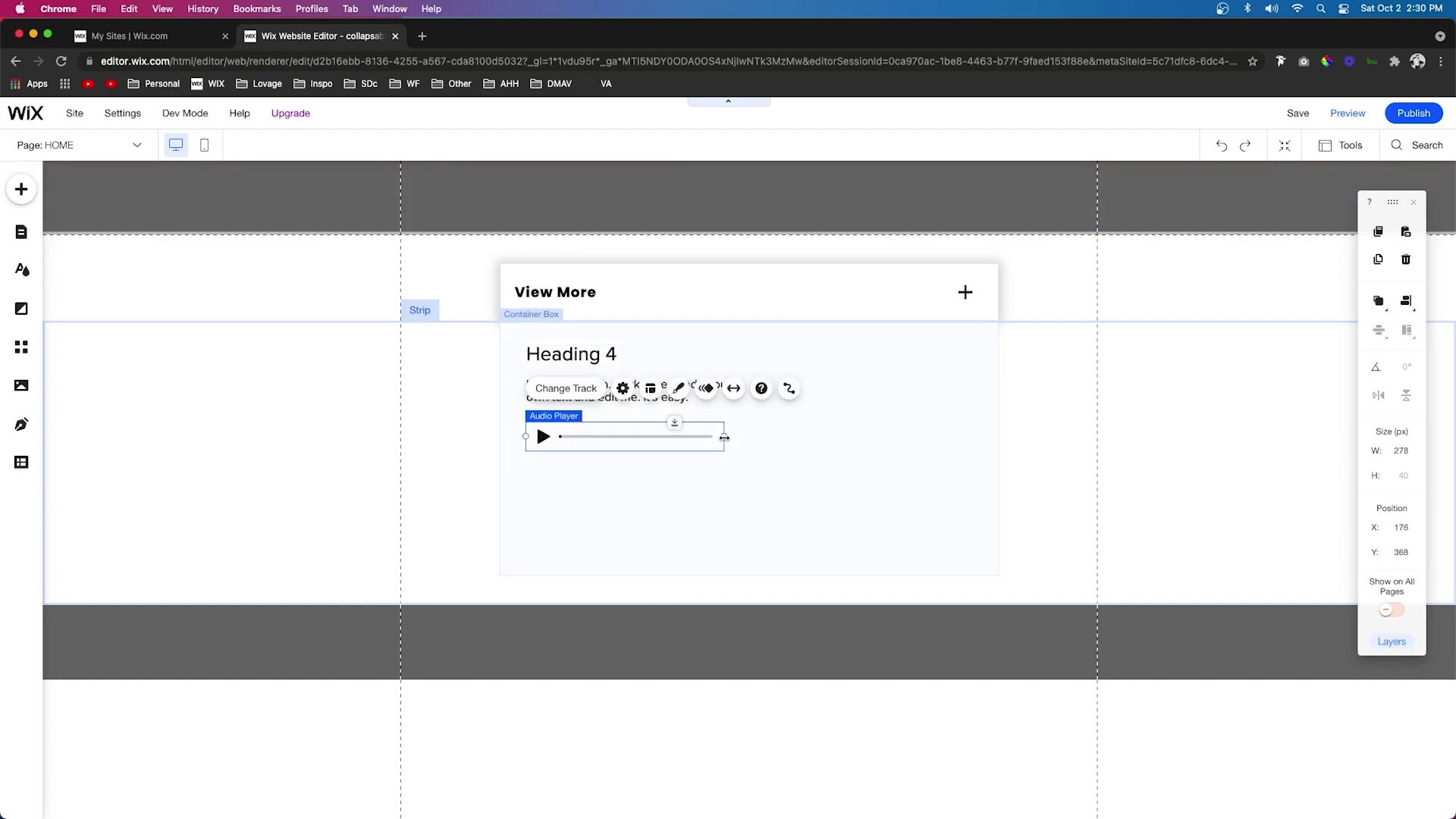
{"action": "left_click", "coordinate": [22, 189]}
{"action": "mouse_move", "coordinate": [70, 280]}
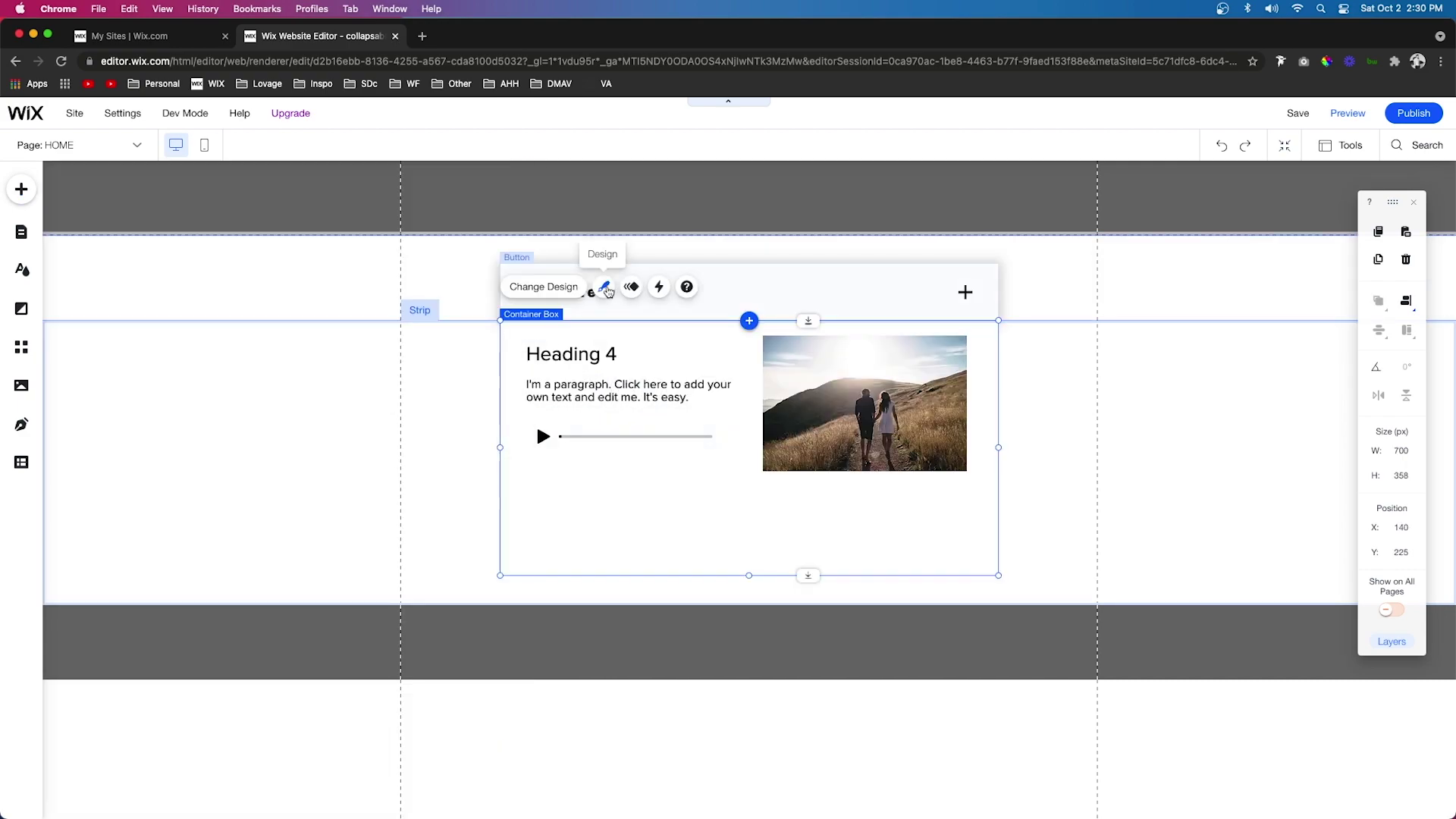
Set the lower container box's background fill to the light gray theme color #E8E6E6.
{"action": "left_click", "coordinate": [605, 288]}
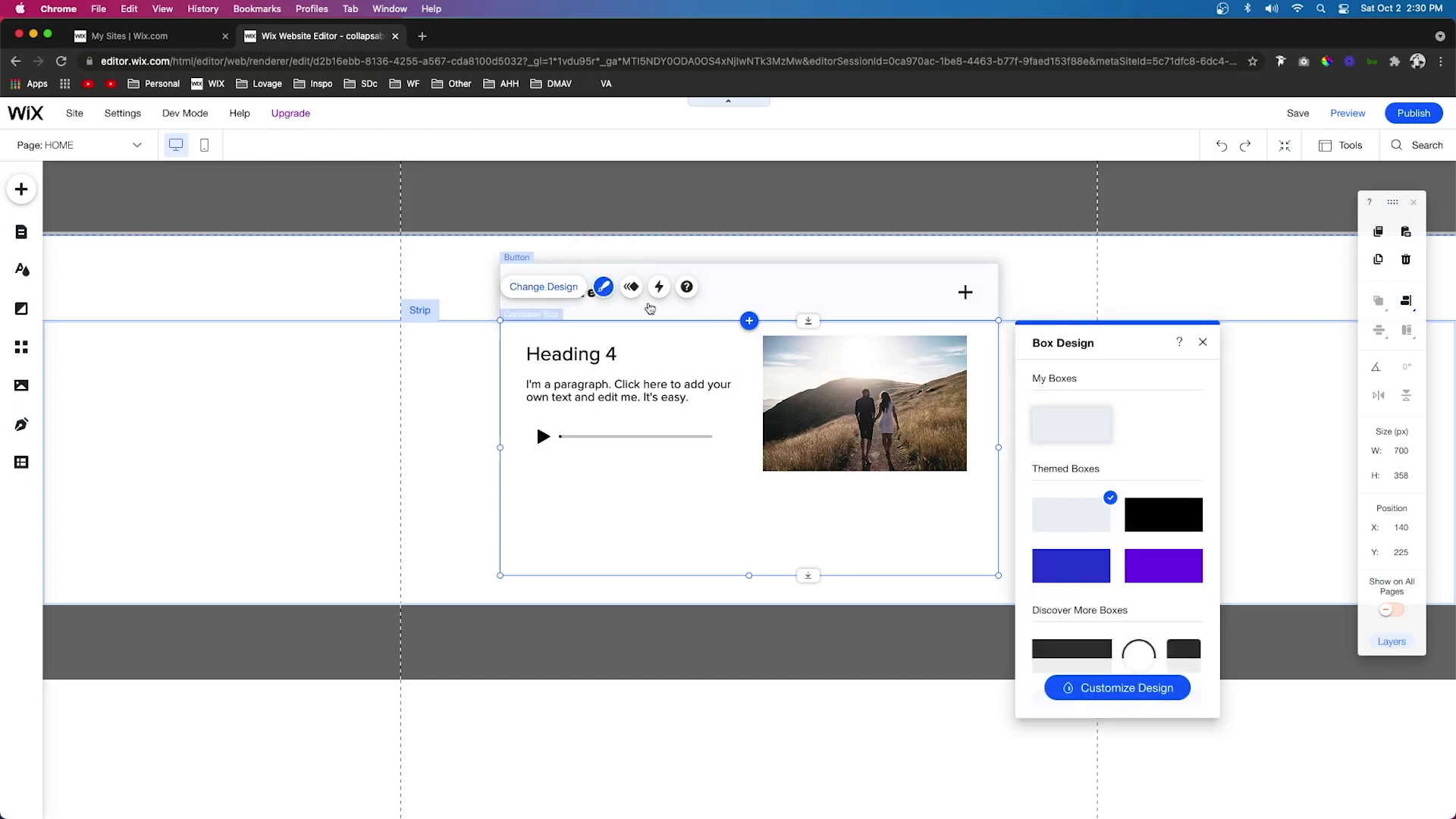
{"action": "left_click", "coordinate": [1081, 689]}
{"action": "left_click", "coordinate": [1085, 437]}
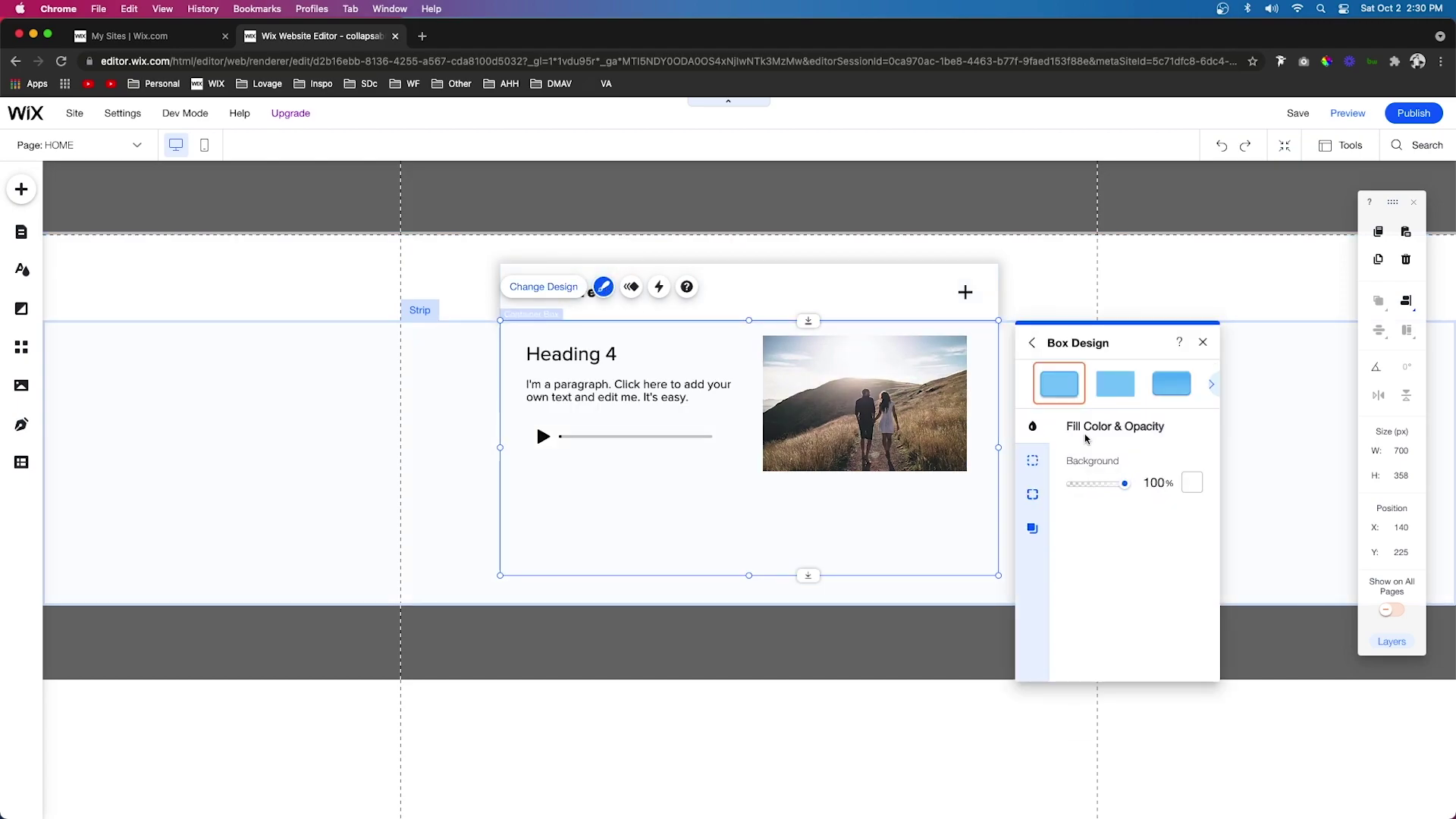
{"action": "left_click", "coordinate": [1191, 484]}
{"action": "left_click", "coordinate": [1239, 558]}
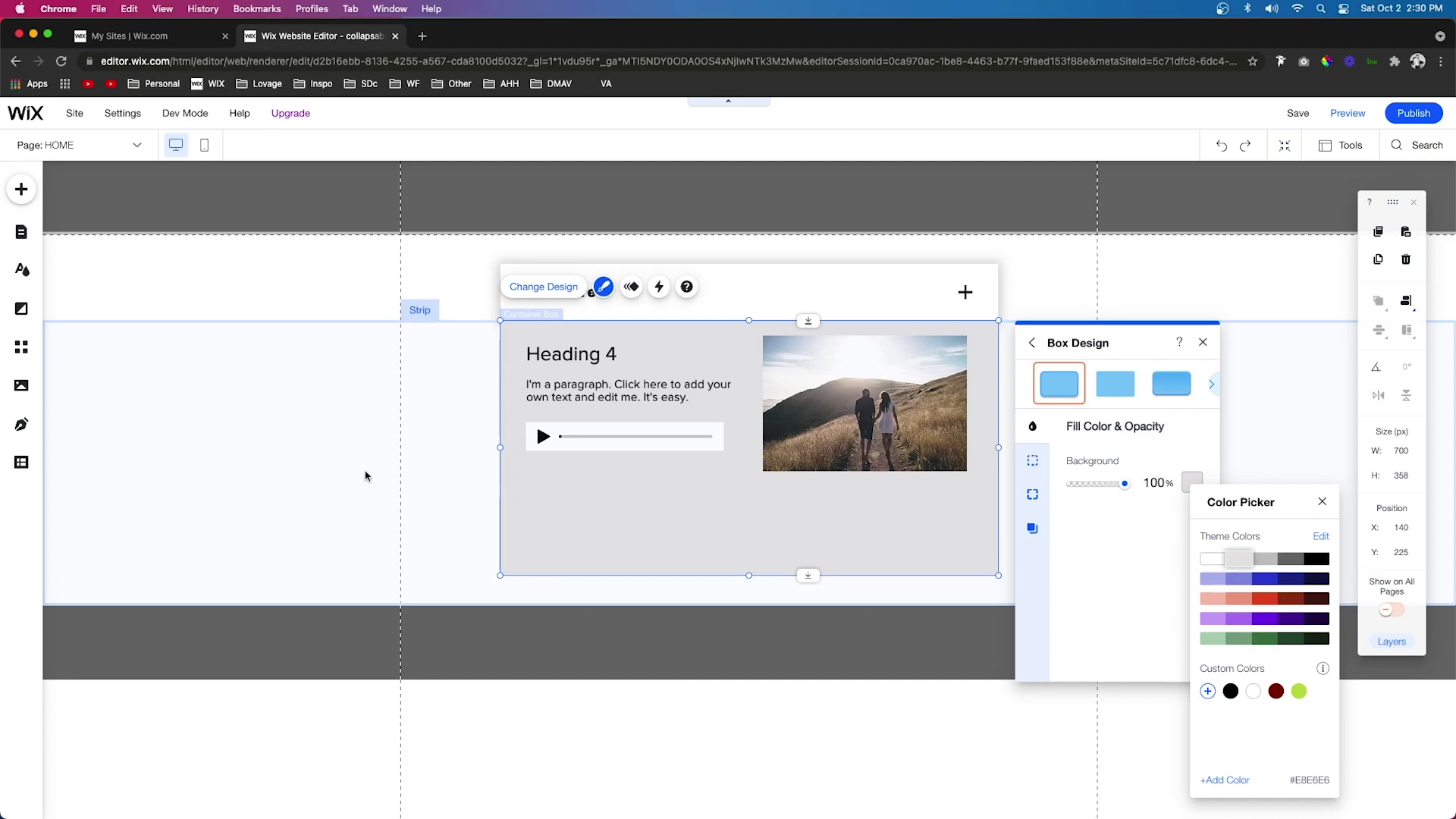
{"action": "left_click", "coordinate": [437, 471]}
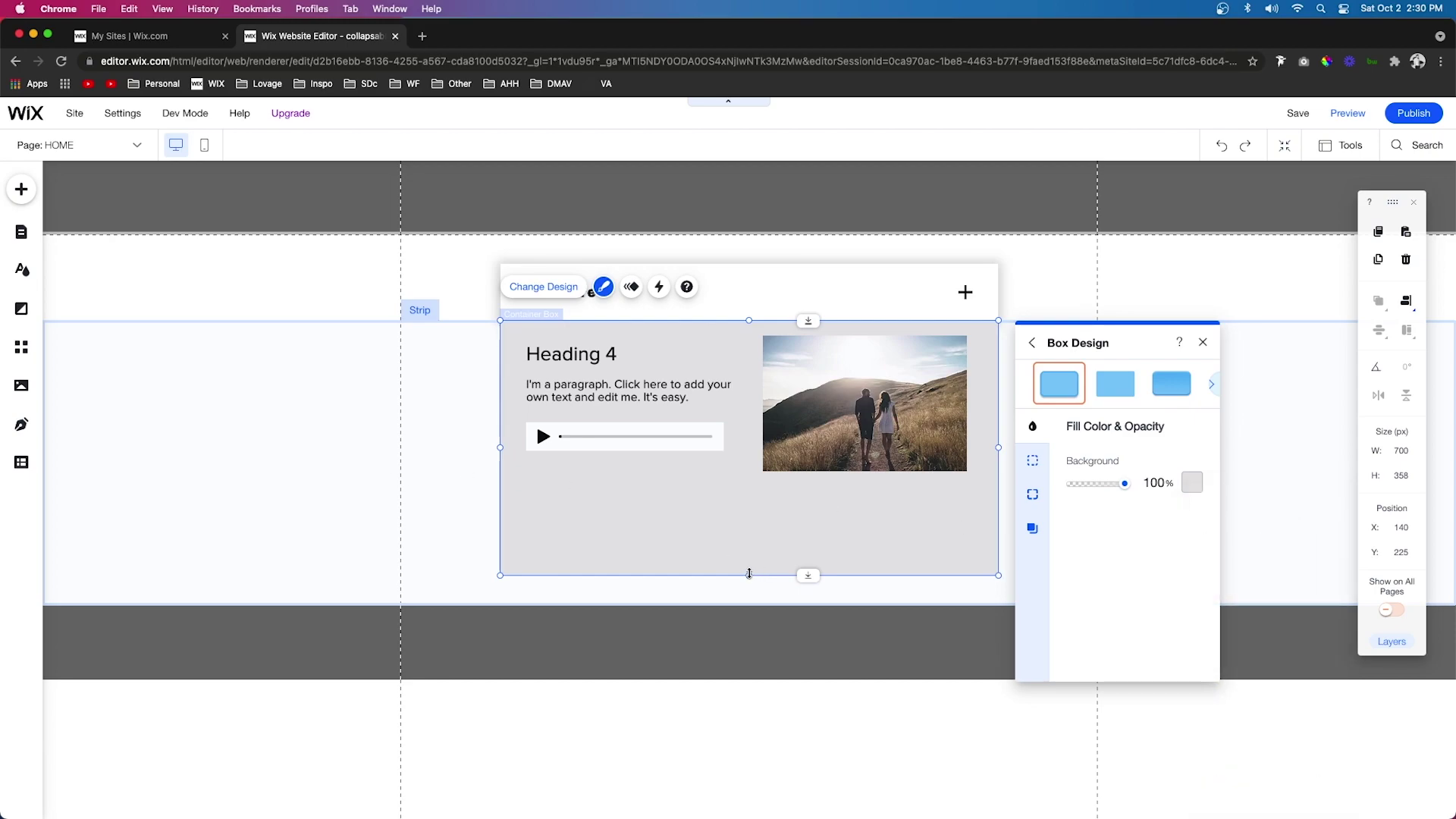
Shorten the lower container box and its strip so both end just beneath the photo.
{"action": "left_click_drag", "start_coordinate": [749, 574], "coordinate": [749, 493]}
{"action": "left_click", "coordinate": [766, 554]}
{"action": "left_click_drag", "start_coordinate": [807, 604], "coordinate": [807, 493]}
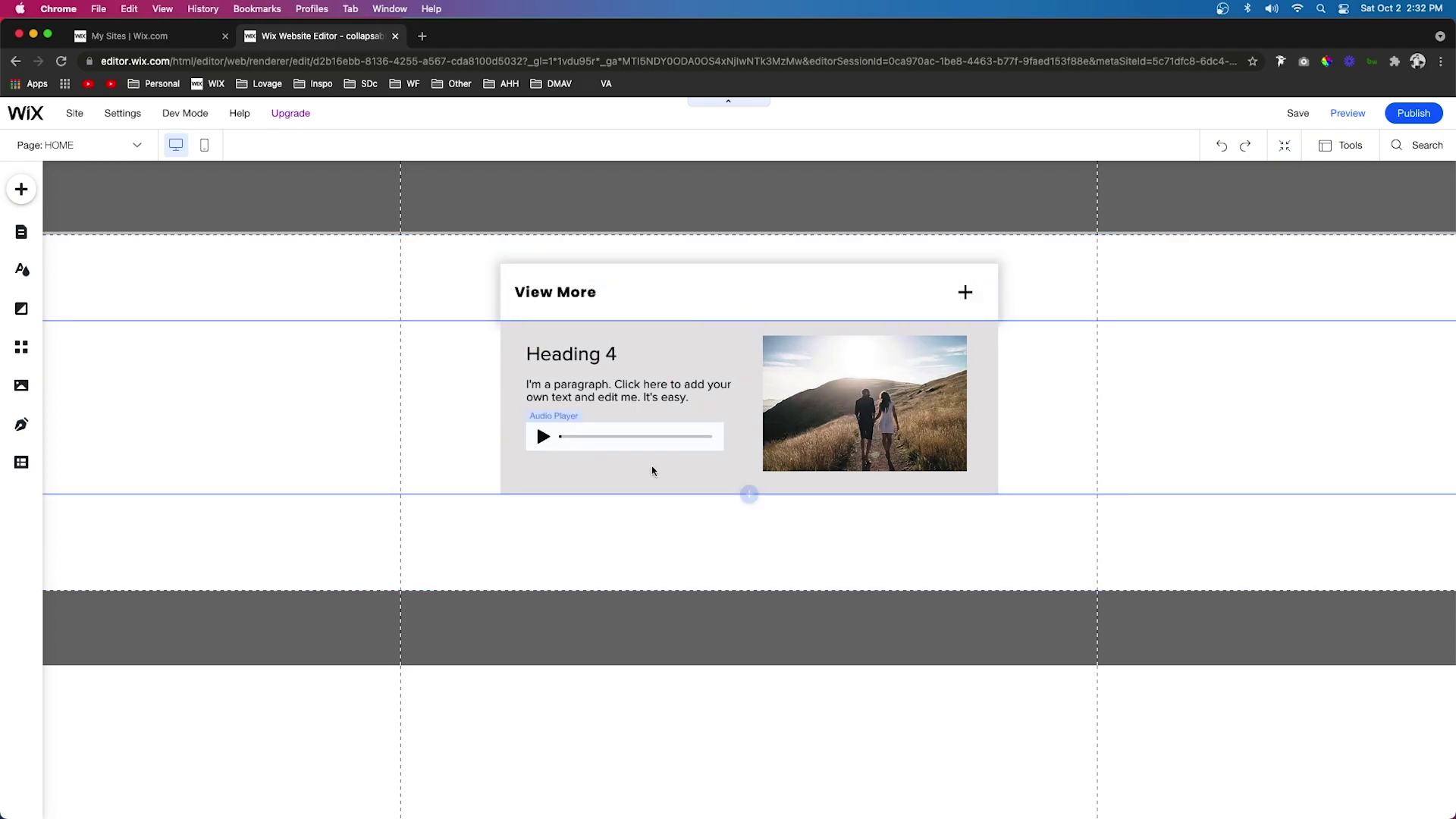
Change the header button's label to "Step 1" and the heading in the lower box to "Instructions".
{"action": "left_click", "coordinate": [598, 300]}
{"action": "left_click", "coordinate": [531, 239]}
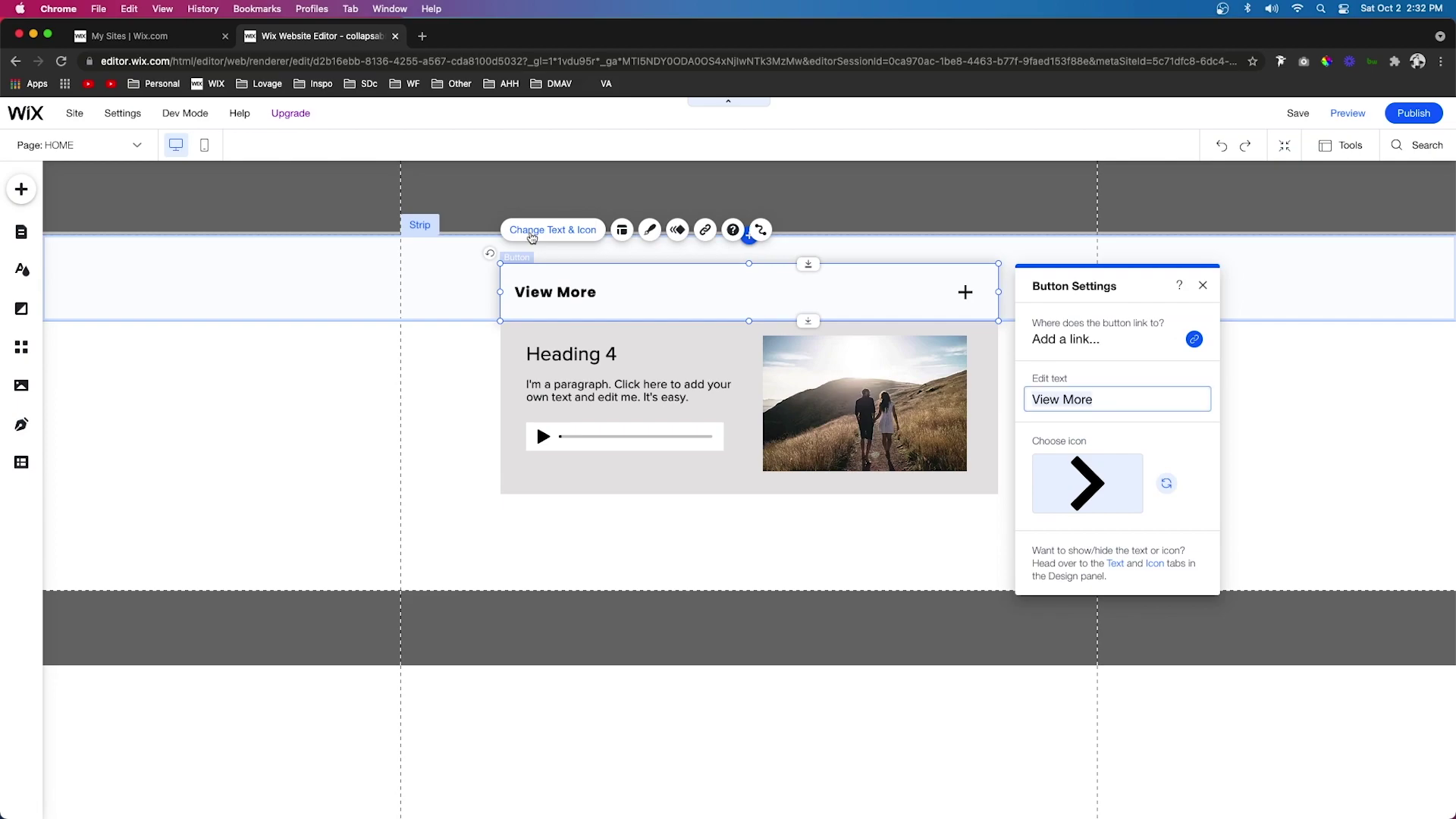
{"action": "type", "text": "Step 1"}
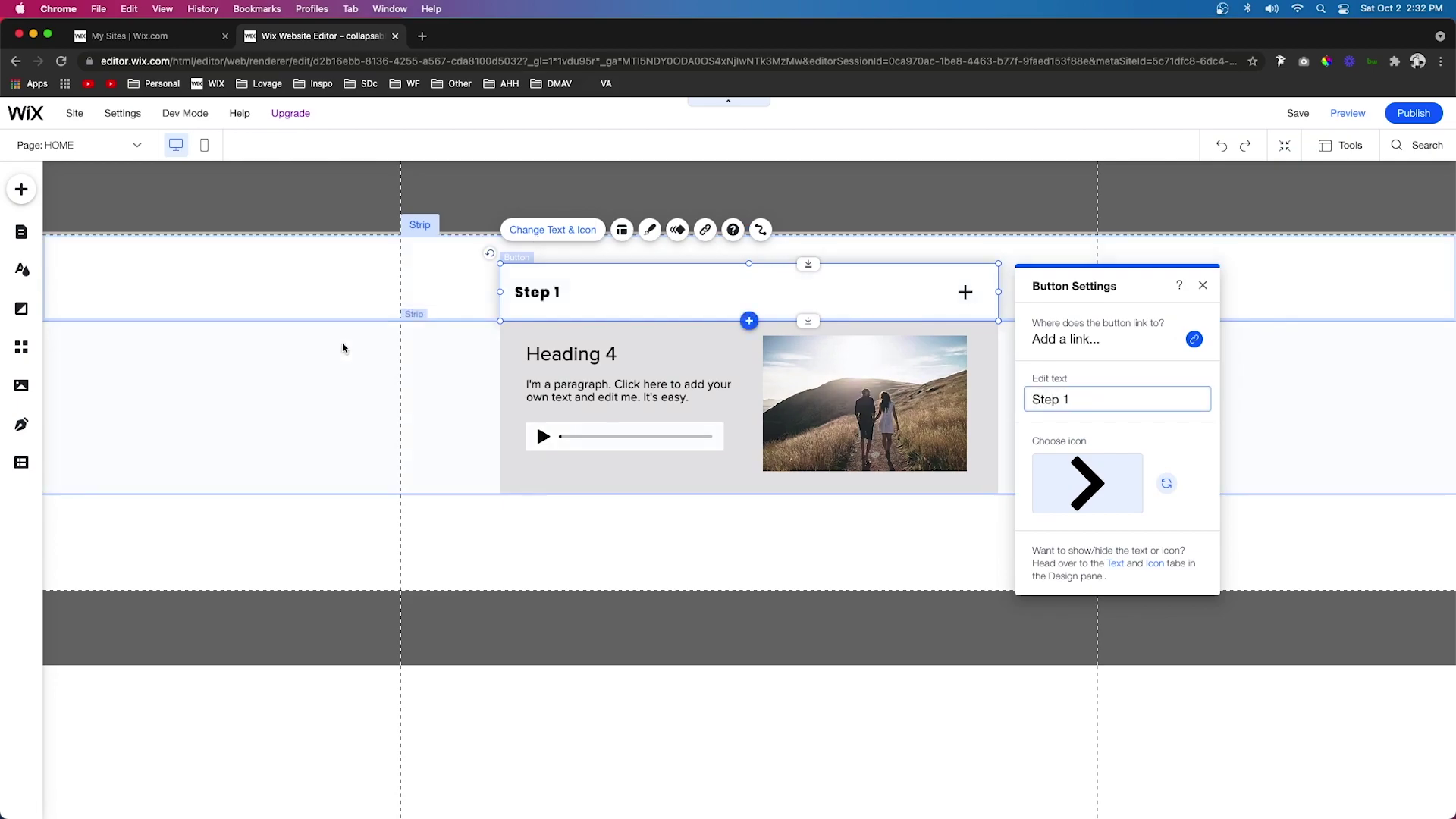
{"action": "double_click", "coordinate": [561, 354]}
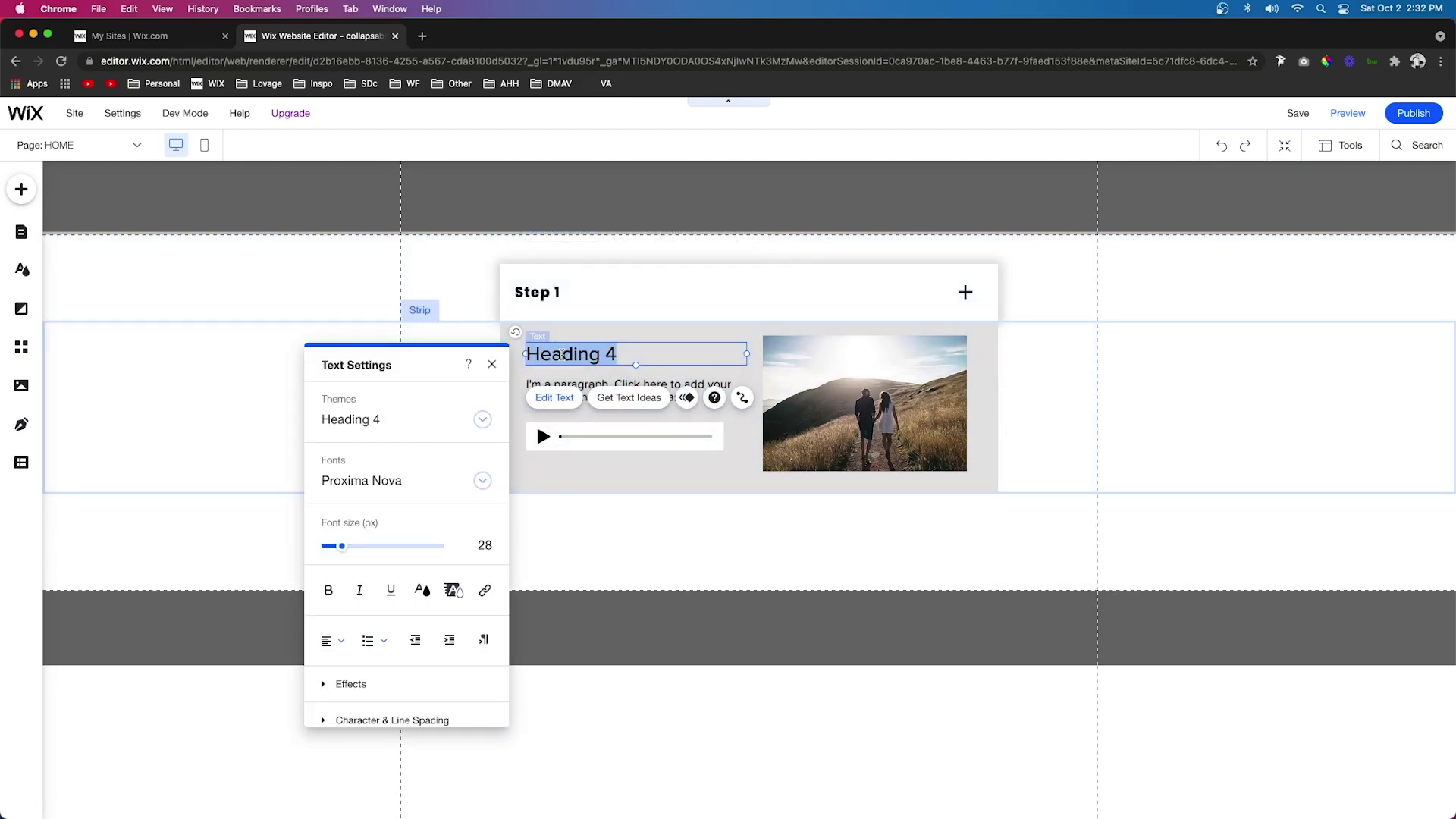
{"action": "type", "text": "Instructions"}
{"action": "left_click", "coordinate": [761, 339]}
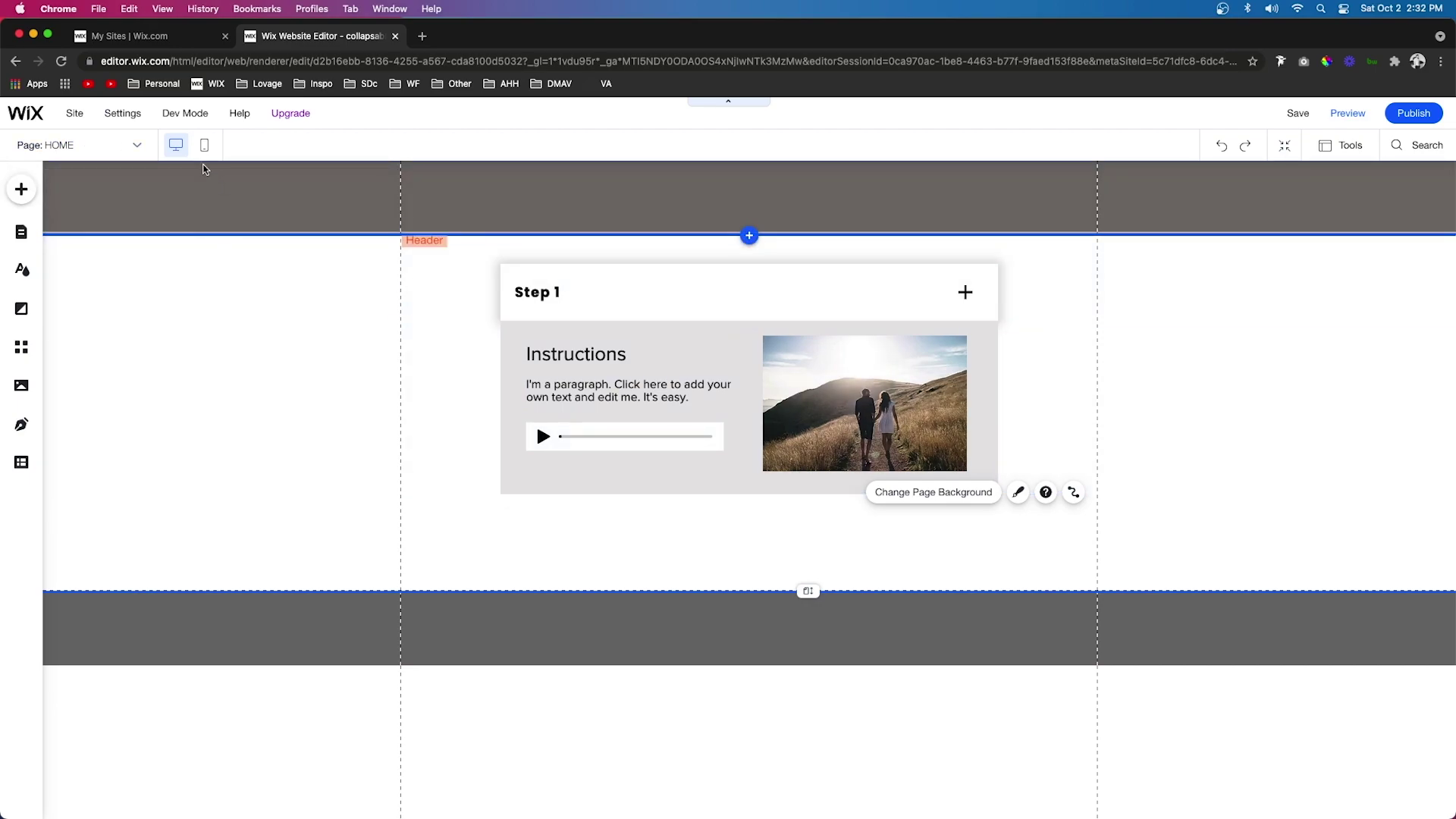
Turn on Velo Dev Mode and set the Step 1 button's ID to stepOneCollapseButton.
{"action": "mouse_move", "coordinate": [176, 119]}
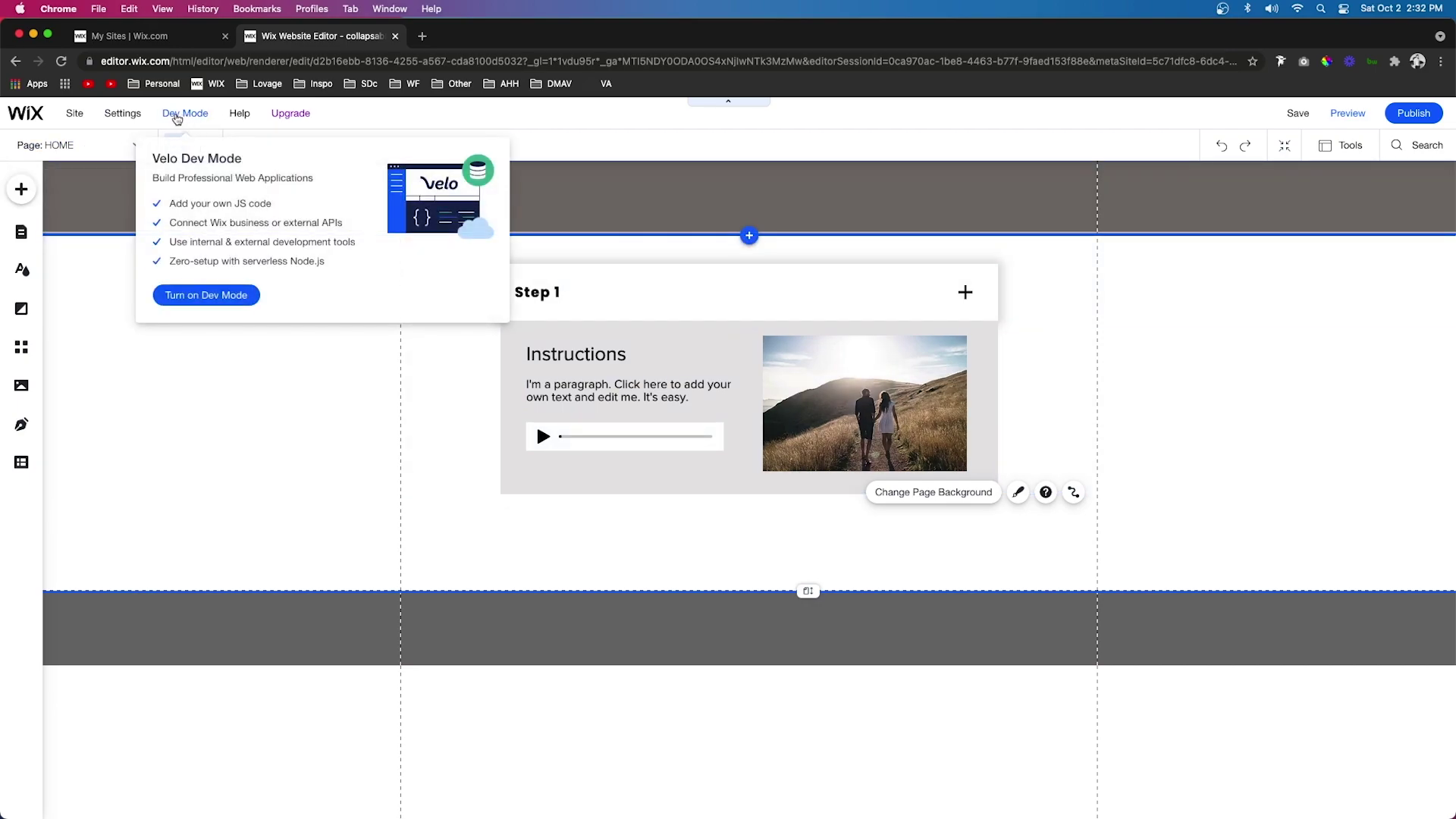
{"action": "left_click", "coordinate": [206, 295]}
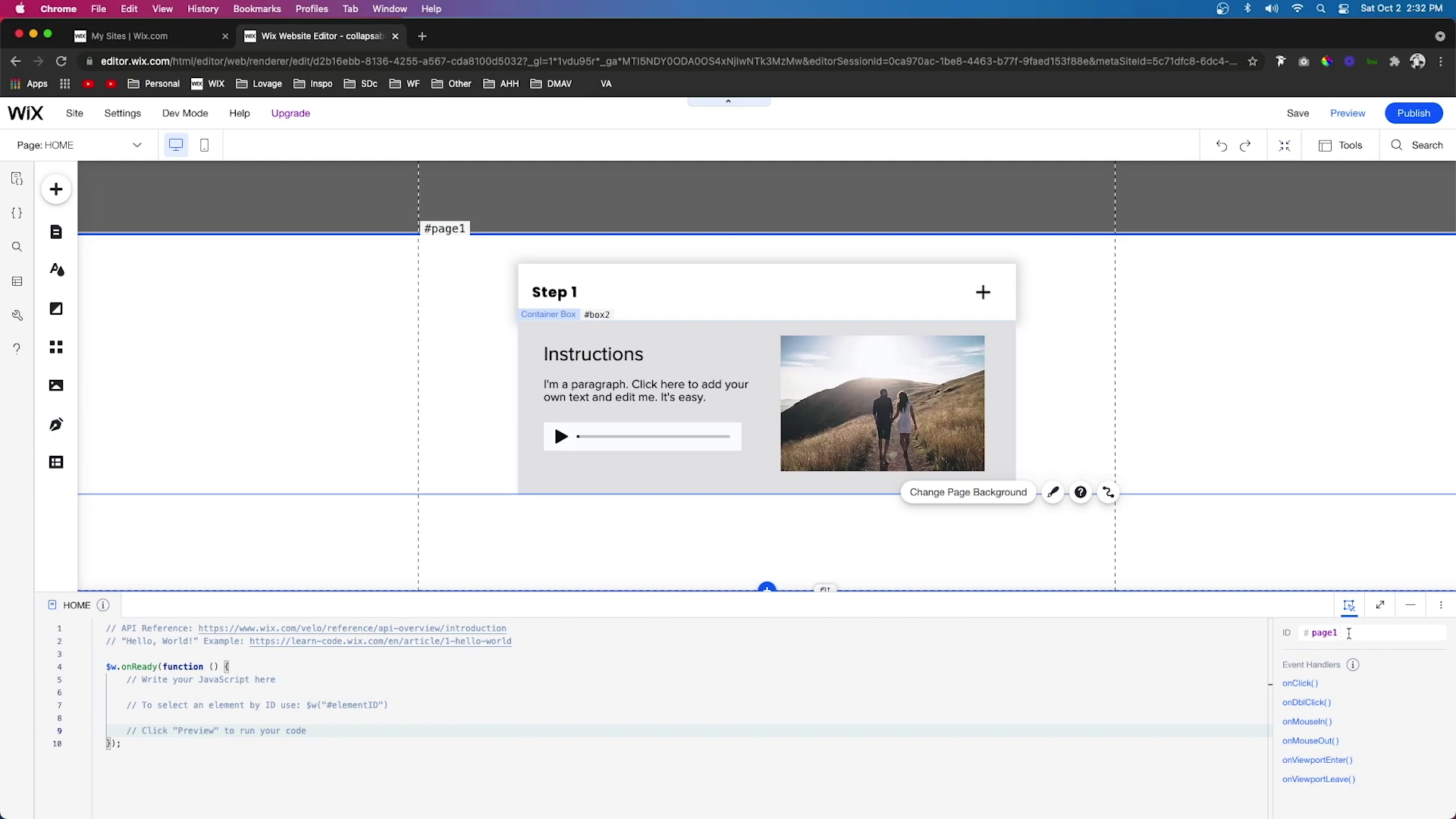
{"action": "left_click", "coordinate": [648, 282]}
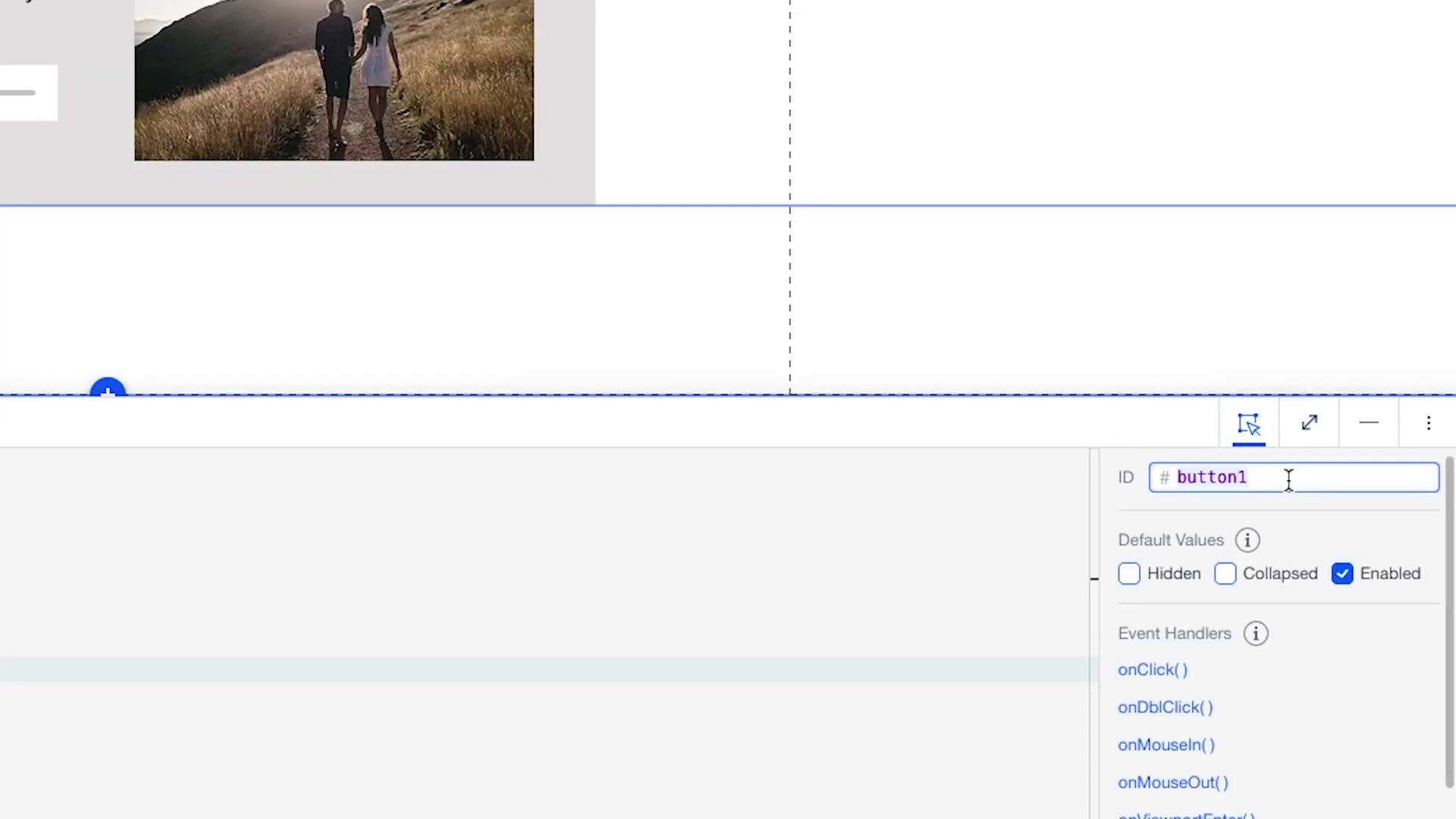
{"action": "type", "text": "stepOne"}
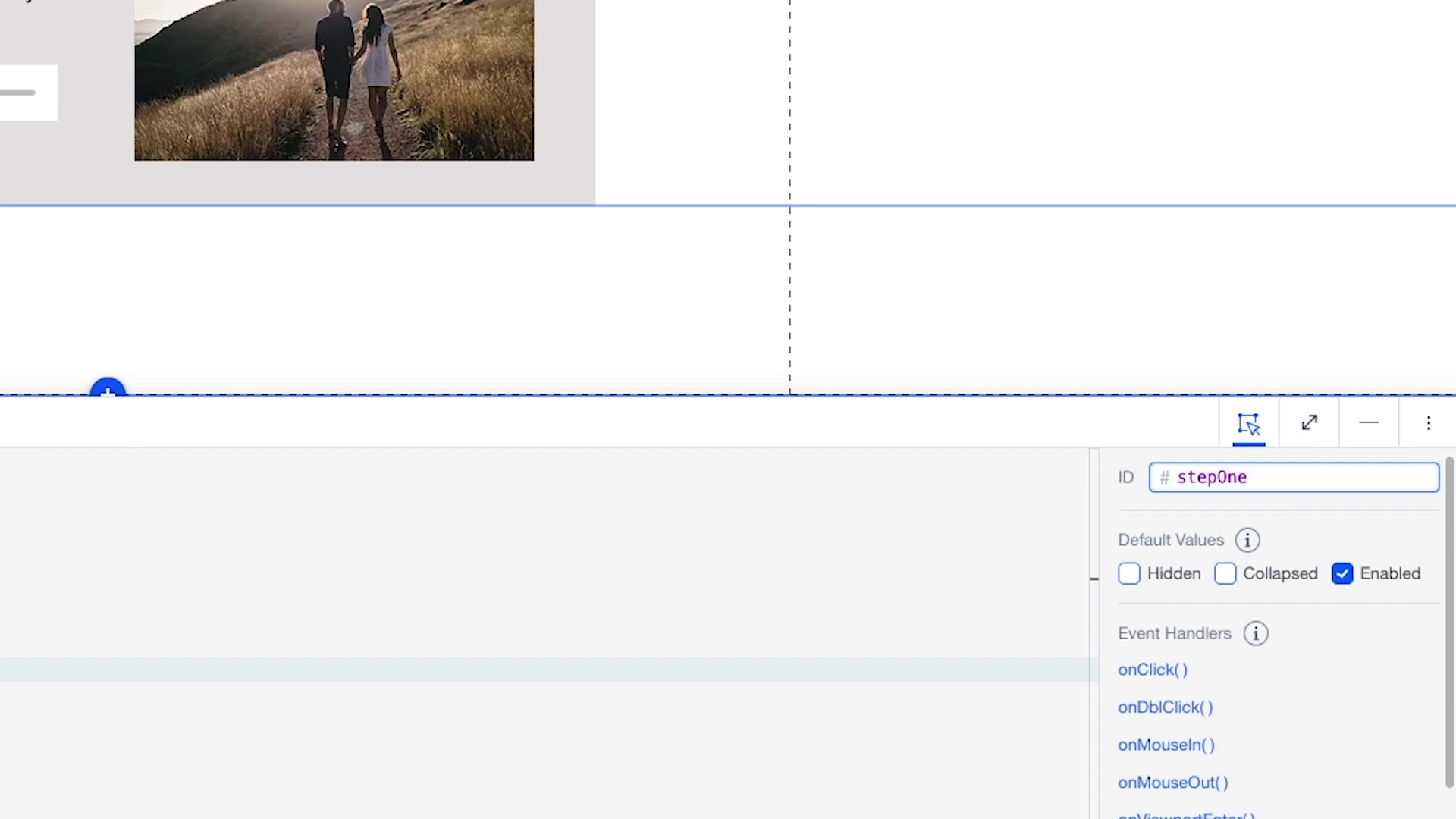
{"action": "type", "text": "CollapseButton"}
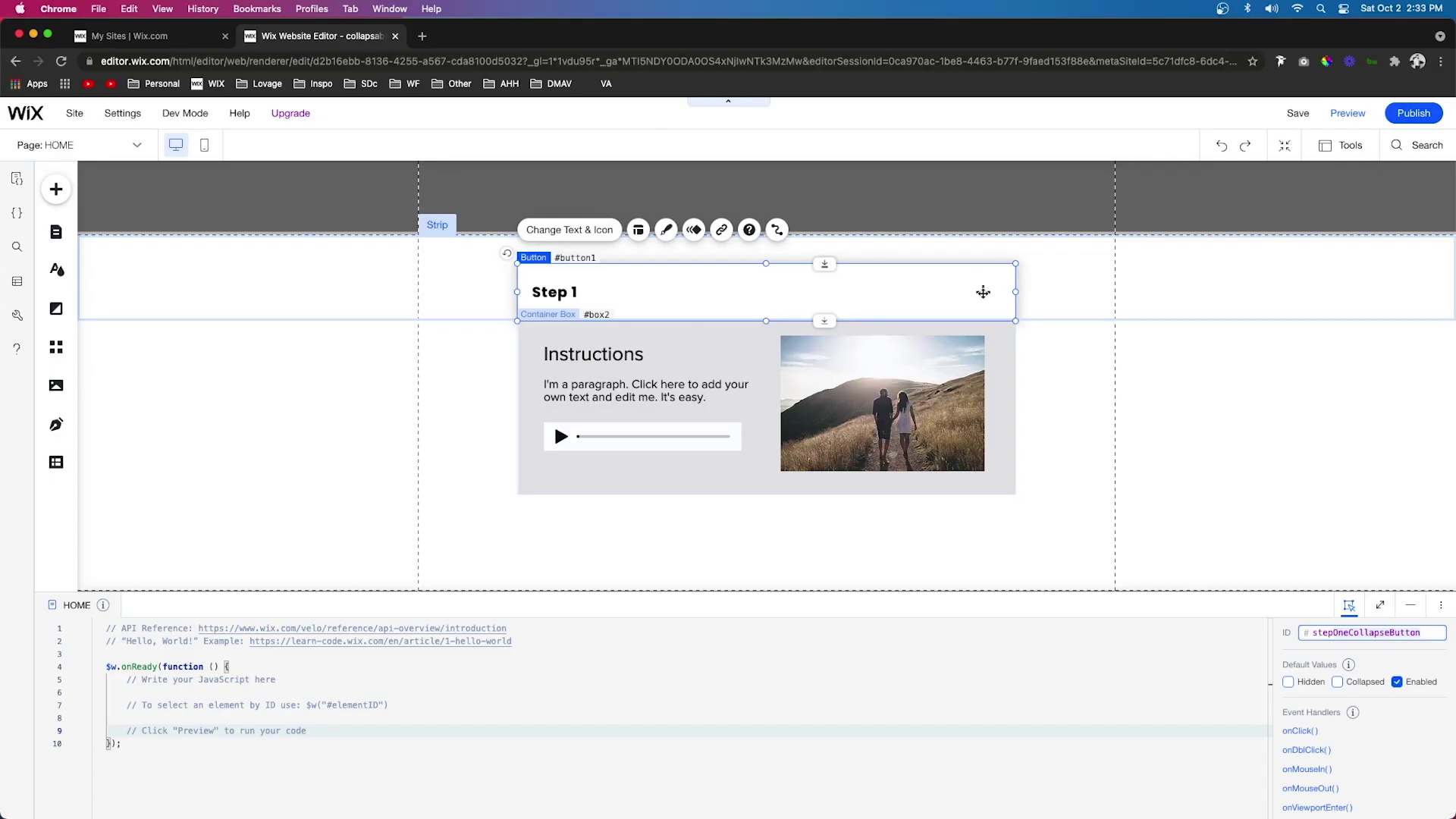
Narrow the Step 1 button to uncover the icons, then set the minus icon's ID to StepOneMinusSign and make it hidden by default.
{"action": "left_click", "coordinate": [984, 293]}
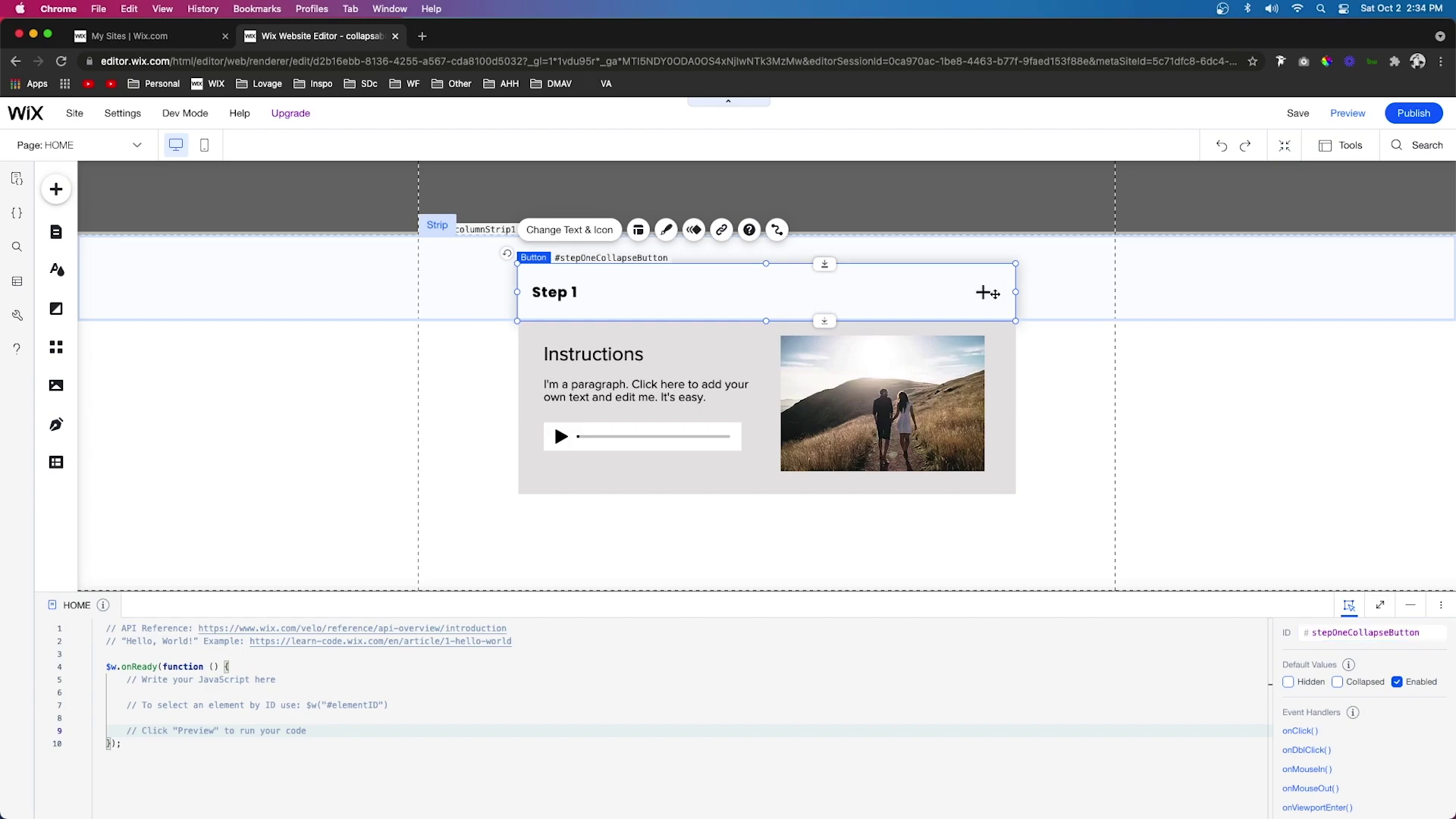
{"action": "left_click_drag", "start_coordinate": [1016, 292], "coordinate": [929, 293]}
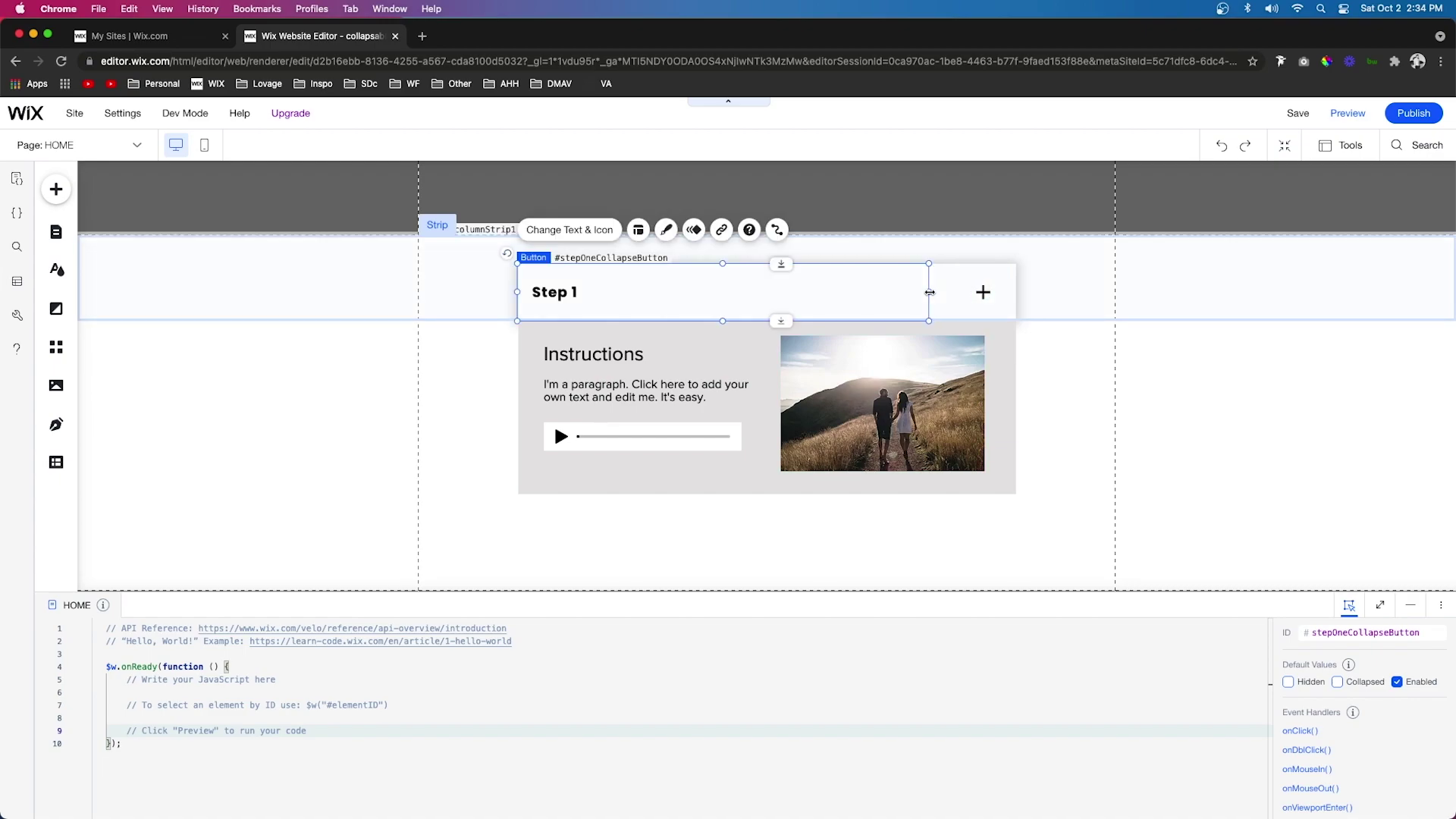
{"action": "left_click", "coordinate": [983, 294]}
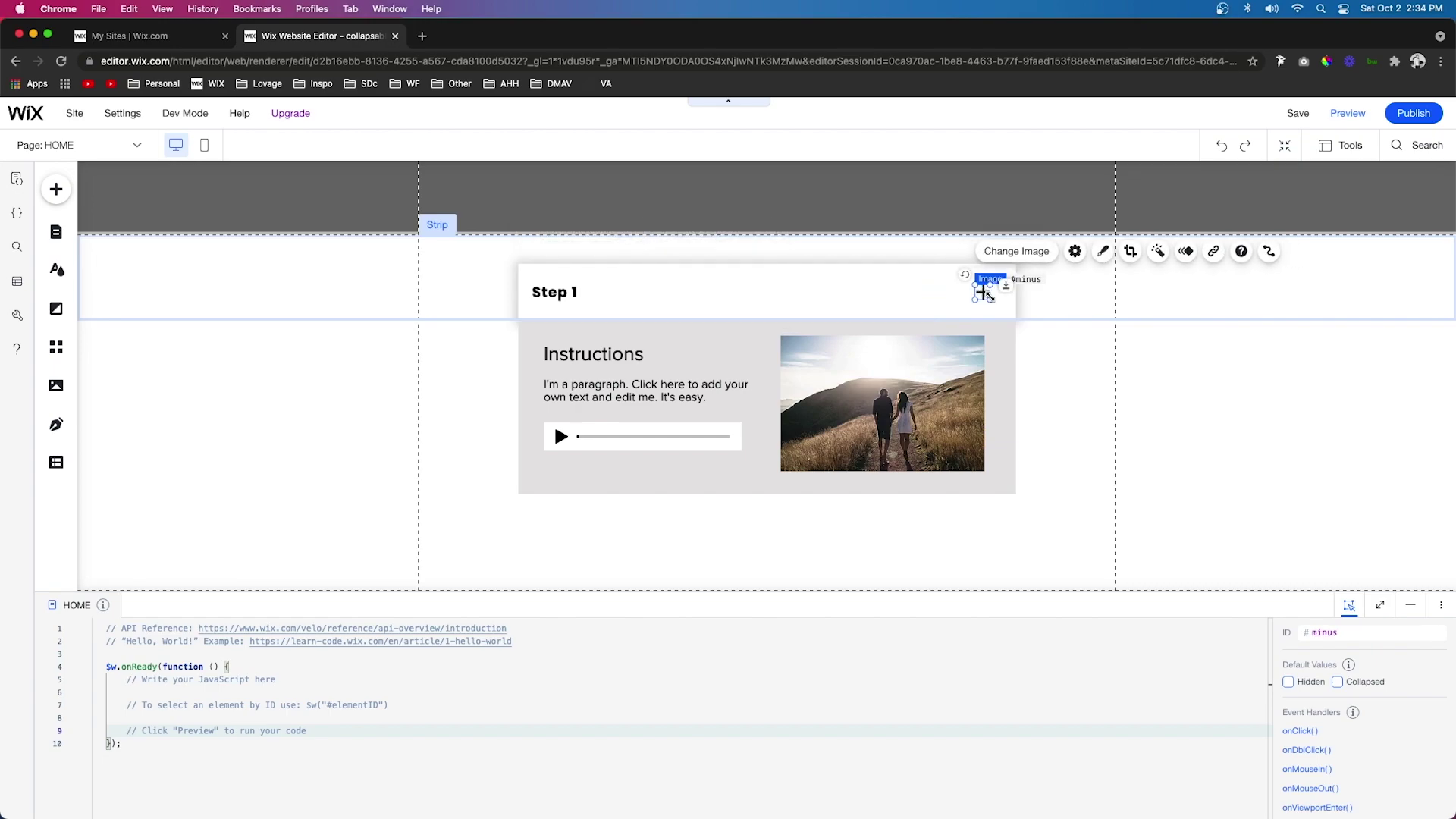
{"action": "left_click", "coordinate": [1347, 633]}
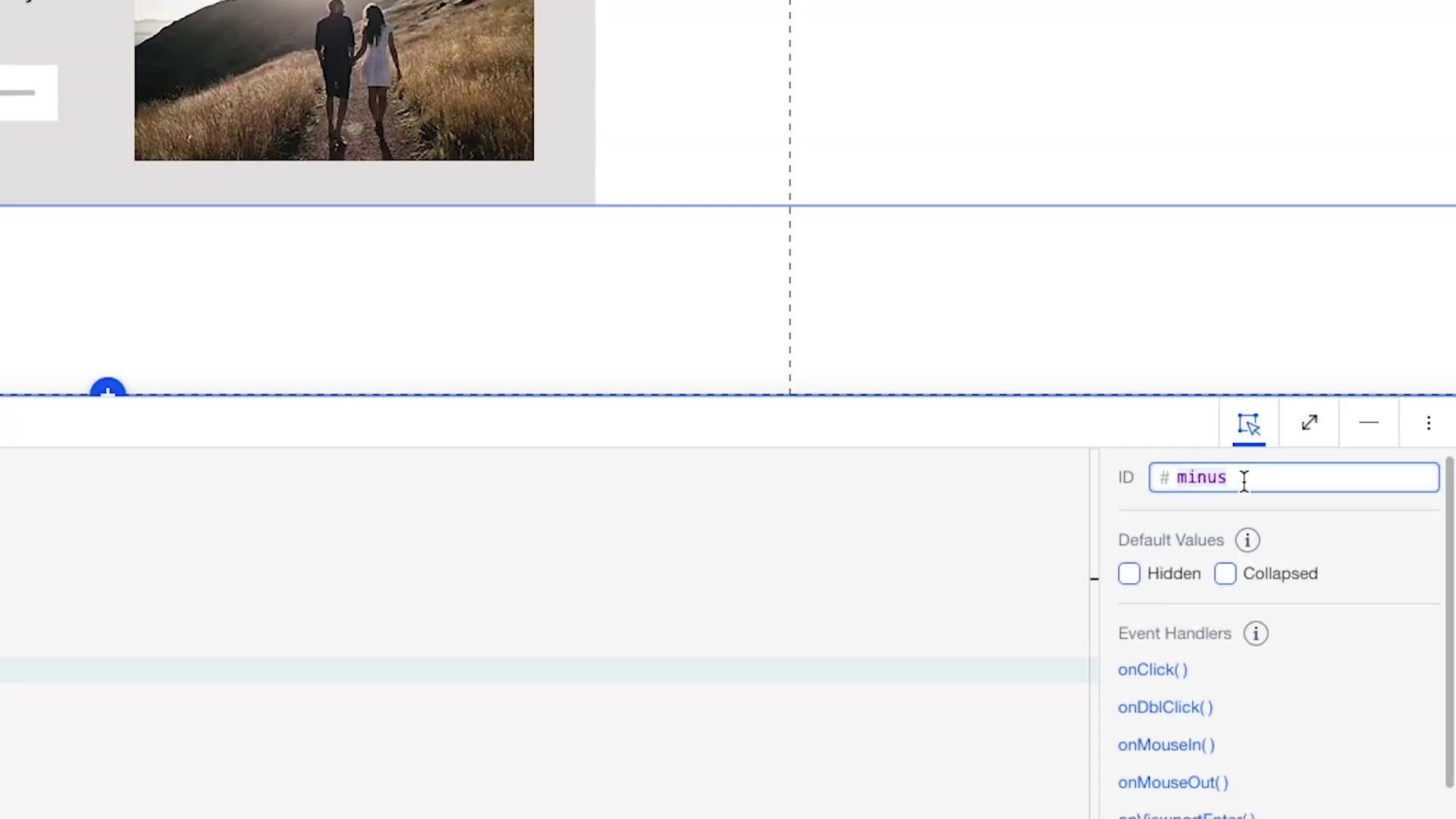
{"action": "double_click", "coordinate": [1245, 480]}
{"action": "type", "text": "StepOneMinusSign"}
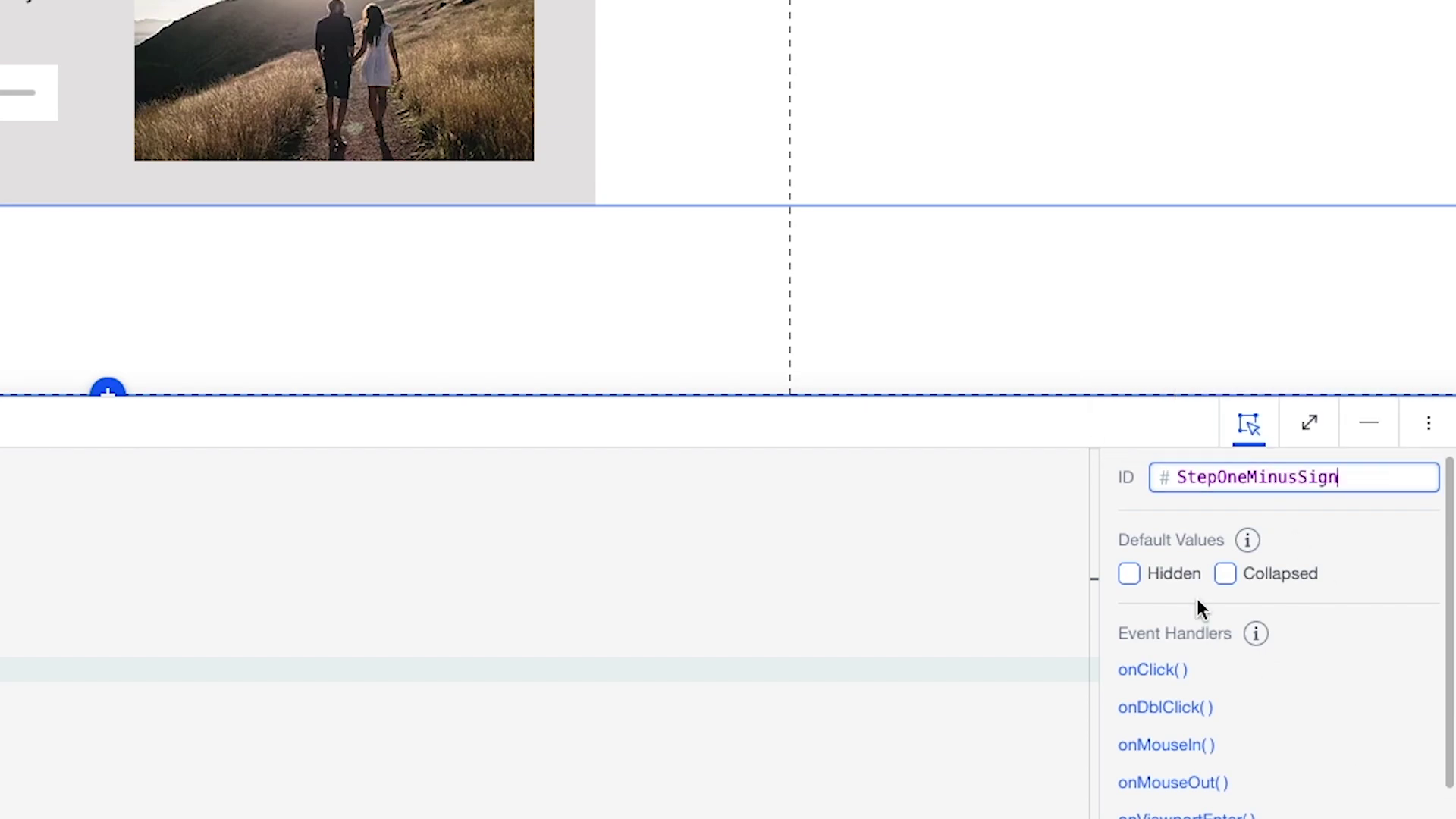
{"action": "left_click", "coordinate": [1130, 575]}
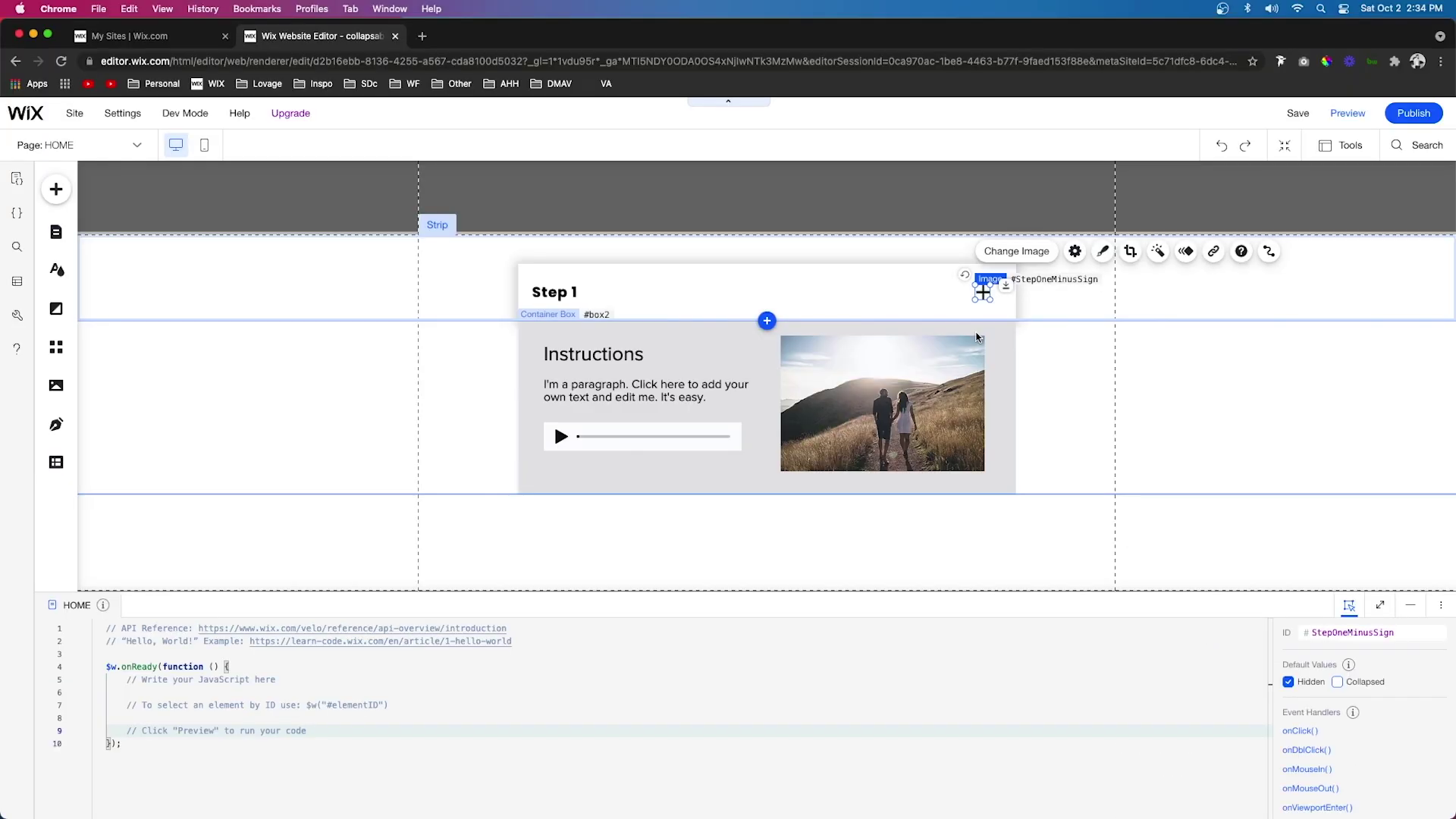
Nudge the minus icon aside to reach the plus icon and set the plus icon's ID to stepOnePlusSign.
{"action": "key", "text": "shift+Left"}
{"action": "key", "text": "shift+Left"}
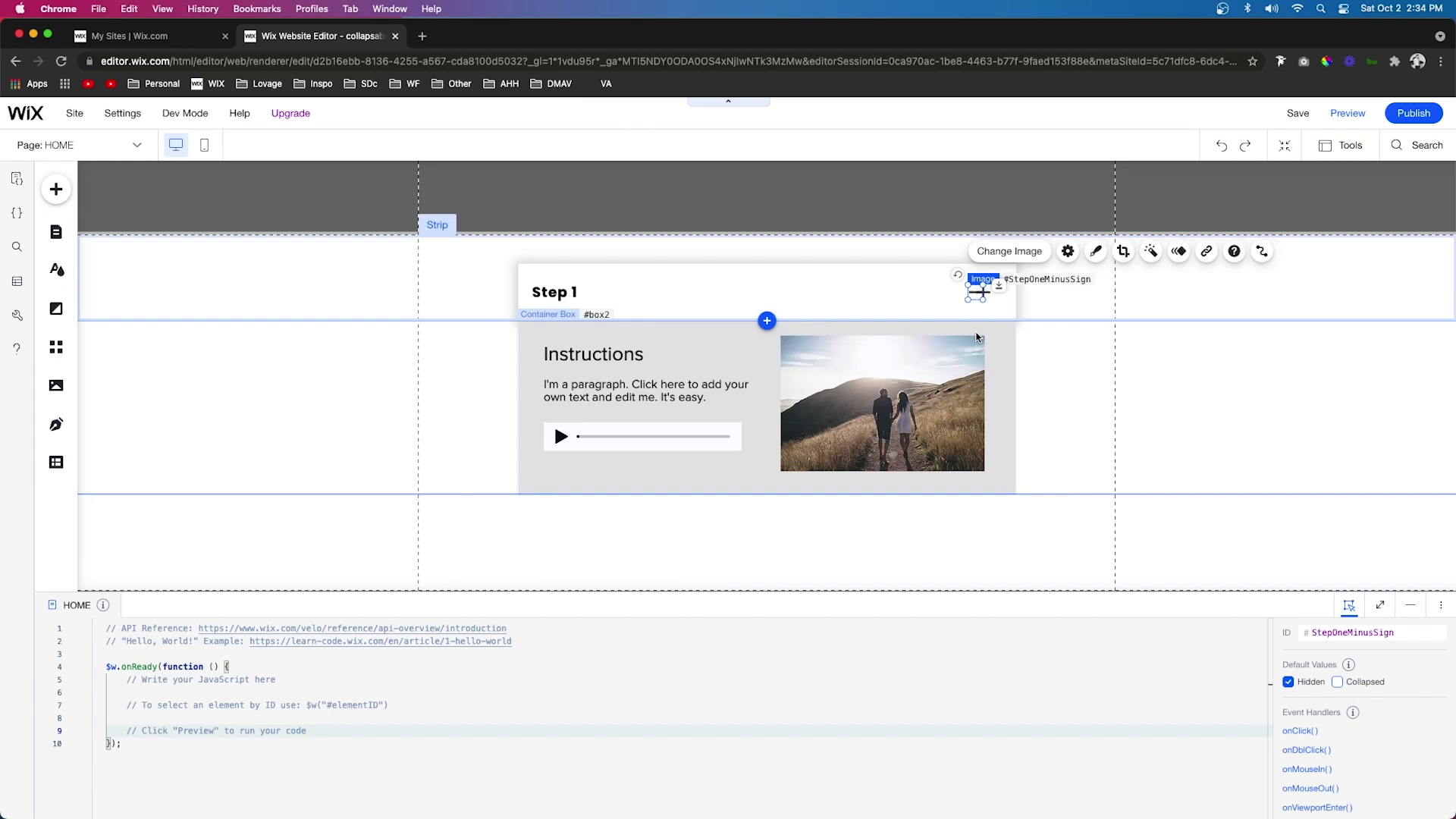
{"action": "left_click", "coordinate": [984, 291]}
{"action": "left_click", "coordinate": [1340, 632]}
{"action": "type", "text": "step"}
{"action": "type", "text": "OnePlusSign"}
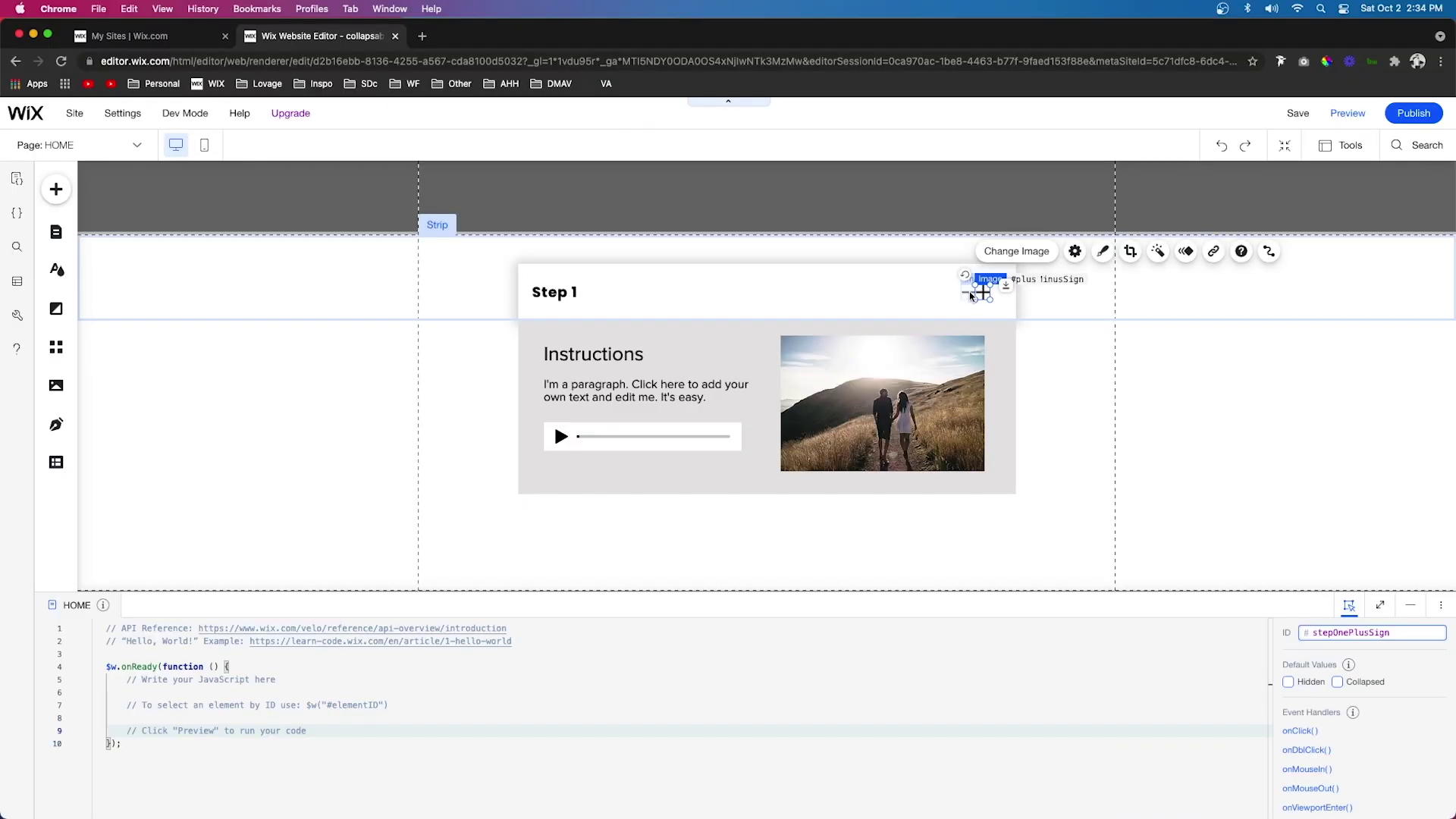
Move the minus icon back over the plus icon and widen the Step 1 button to cover the whole header box again.
{"action": "left_click", "coordinate": [971, 296]}
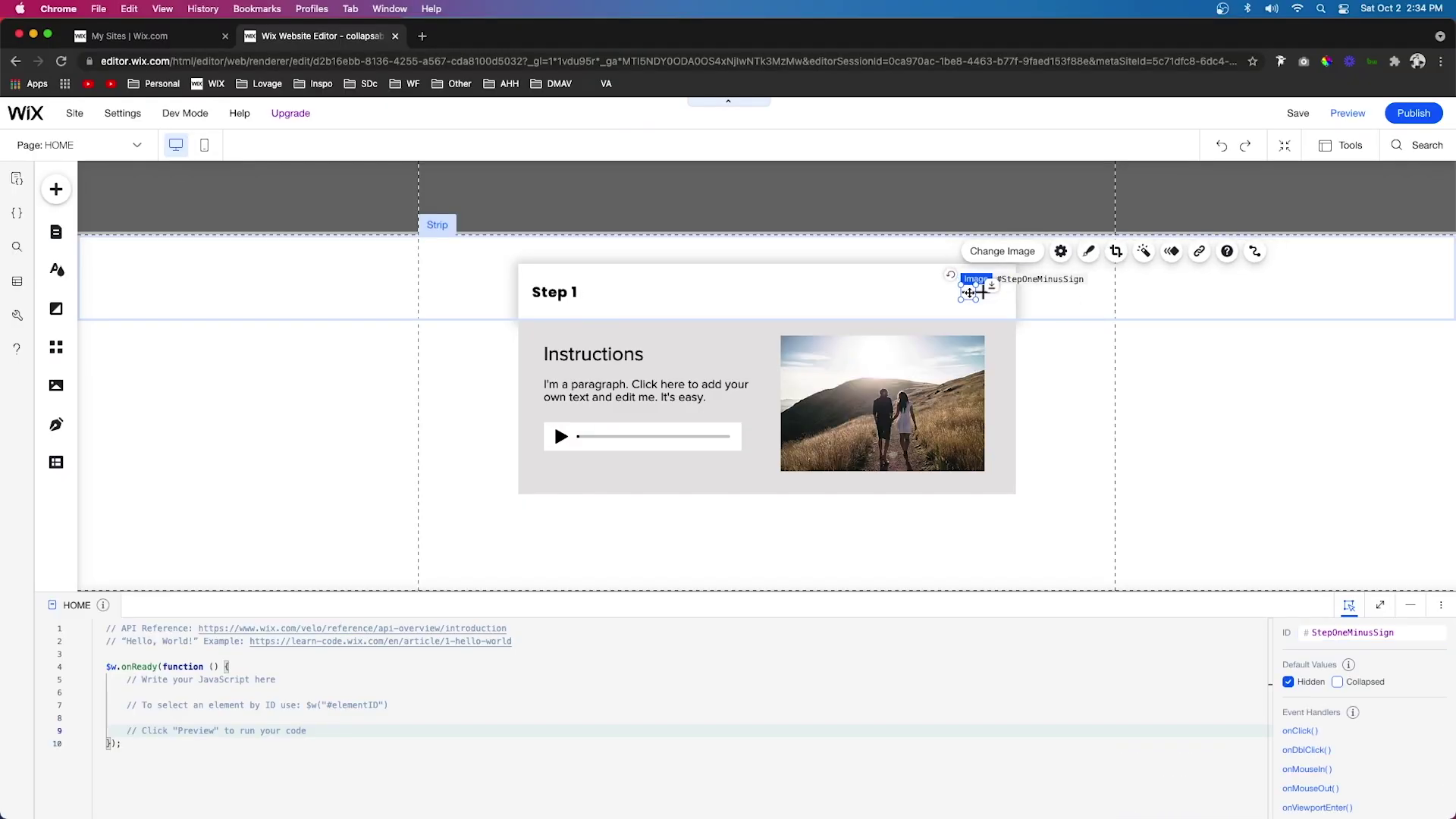
{"action": "left_click", "coordinate": [872, 293]}
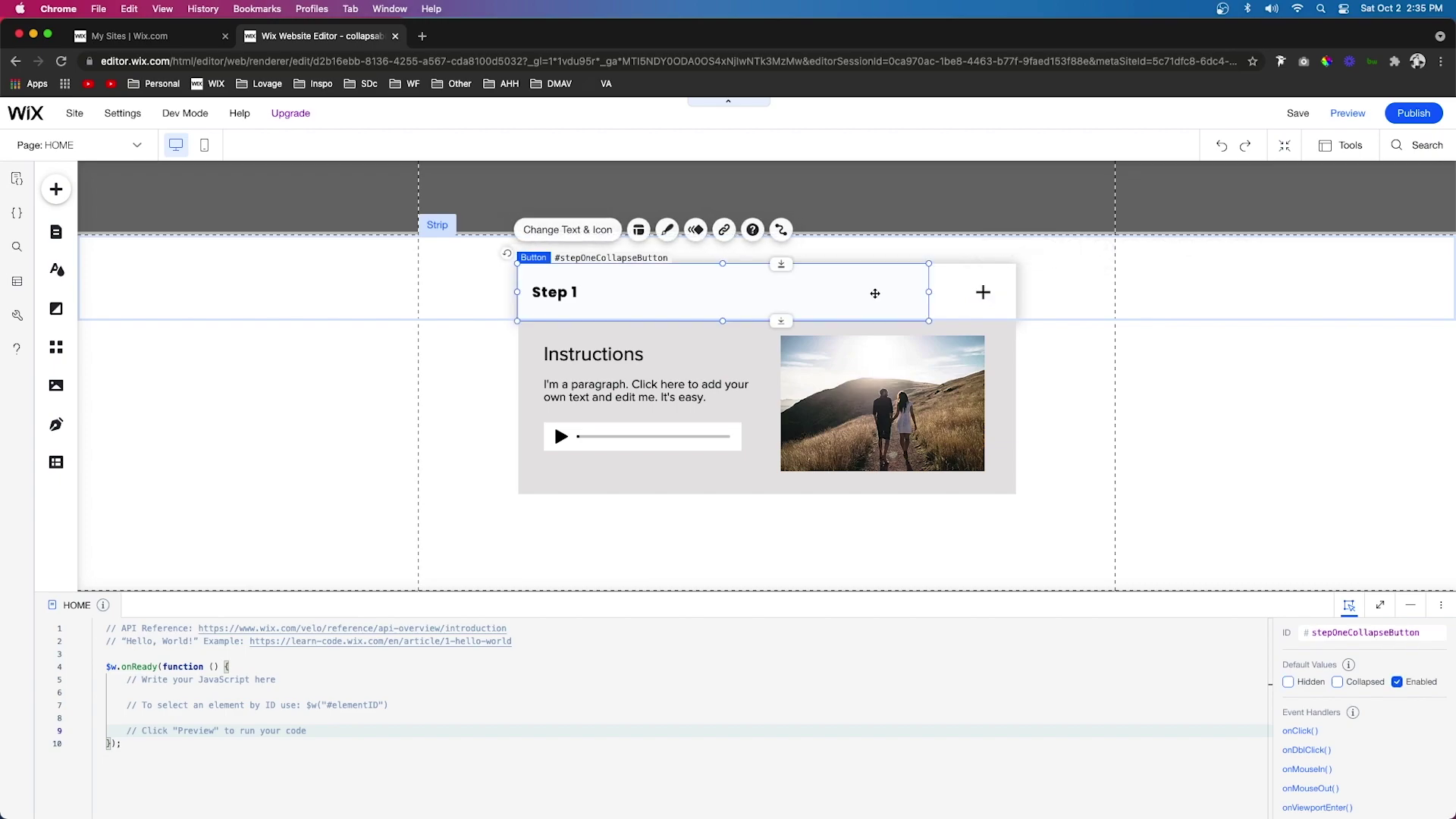
{"action": "left_click_drag", "start_coordinate": [930, 293], "coordinate": [1018, 296]}
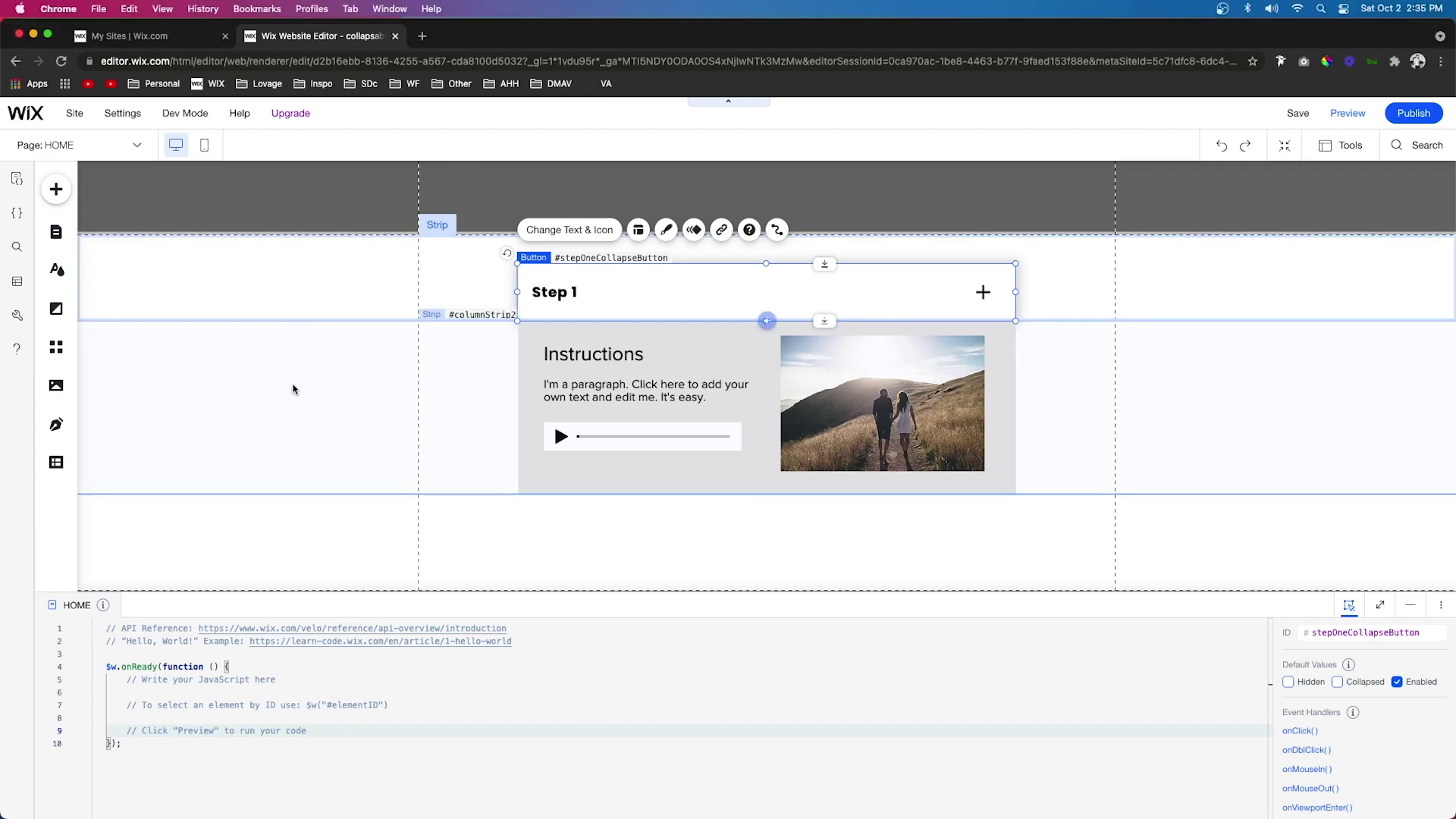
Set the ID of the strip holding the Instructions content to stepOneCollapibleStrip and make it collapsed by default.
{"action": "left_click", "coordinate": [311, 399]}
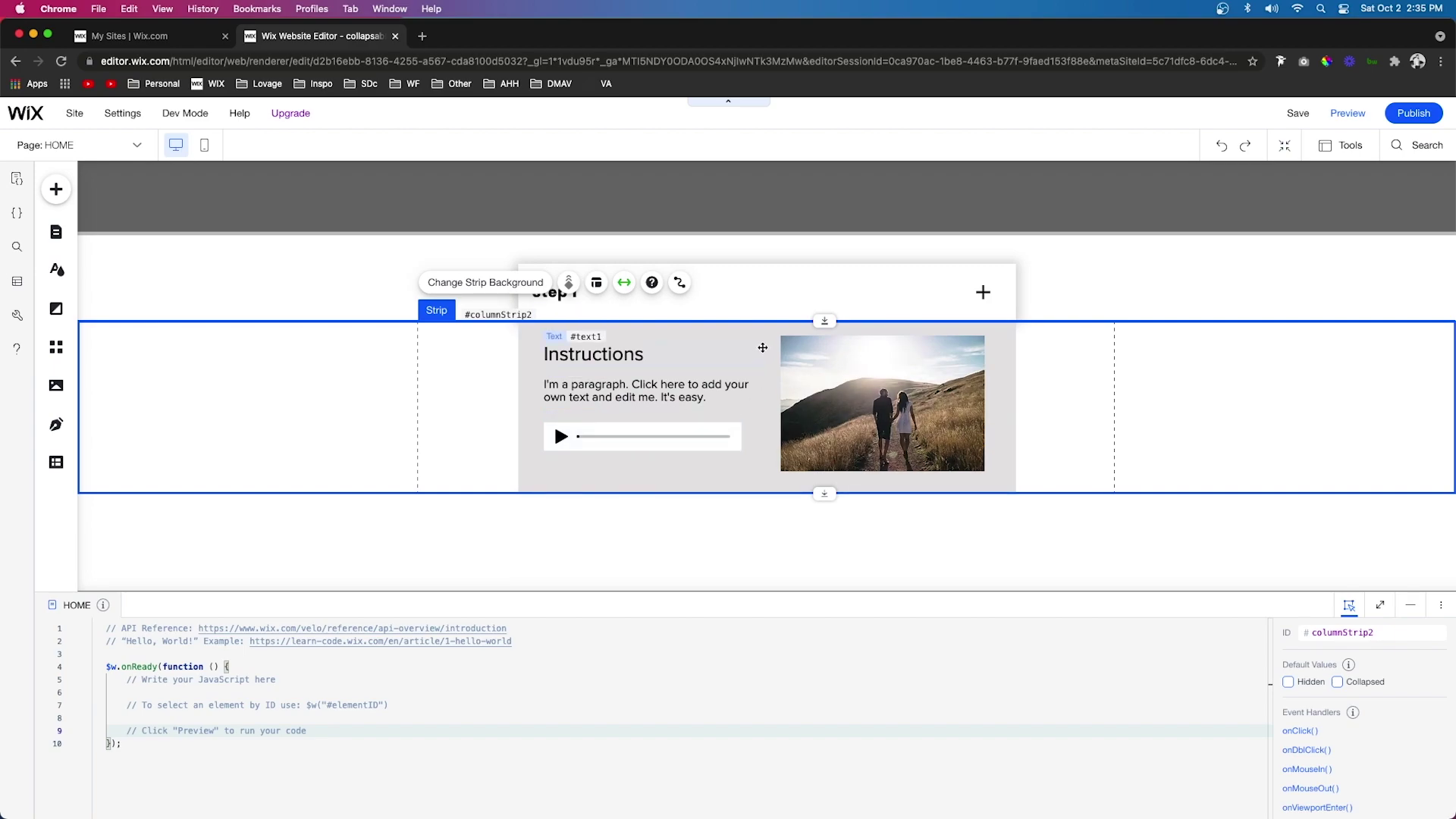
{"action": "left_click", "coordinate": [766, 345]}
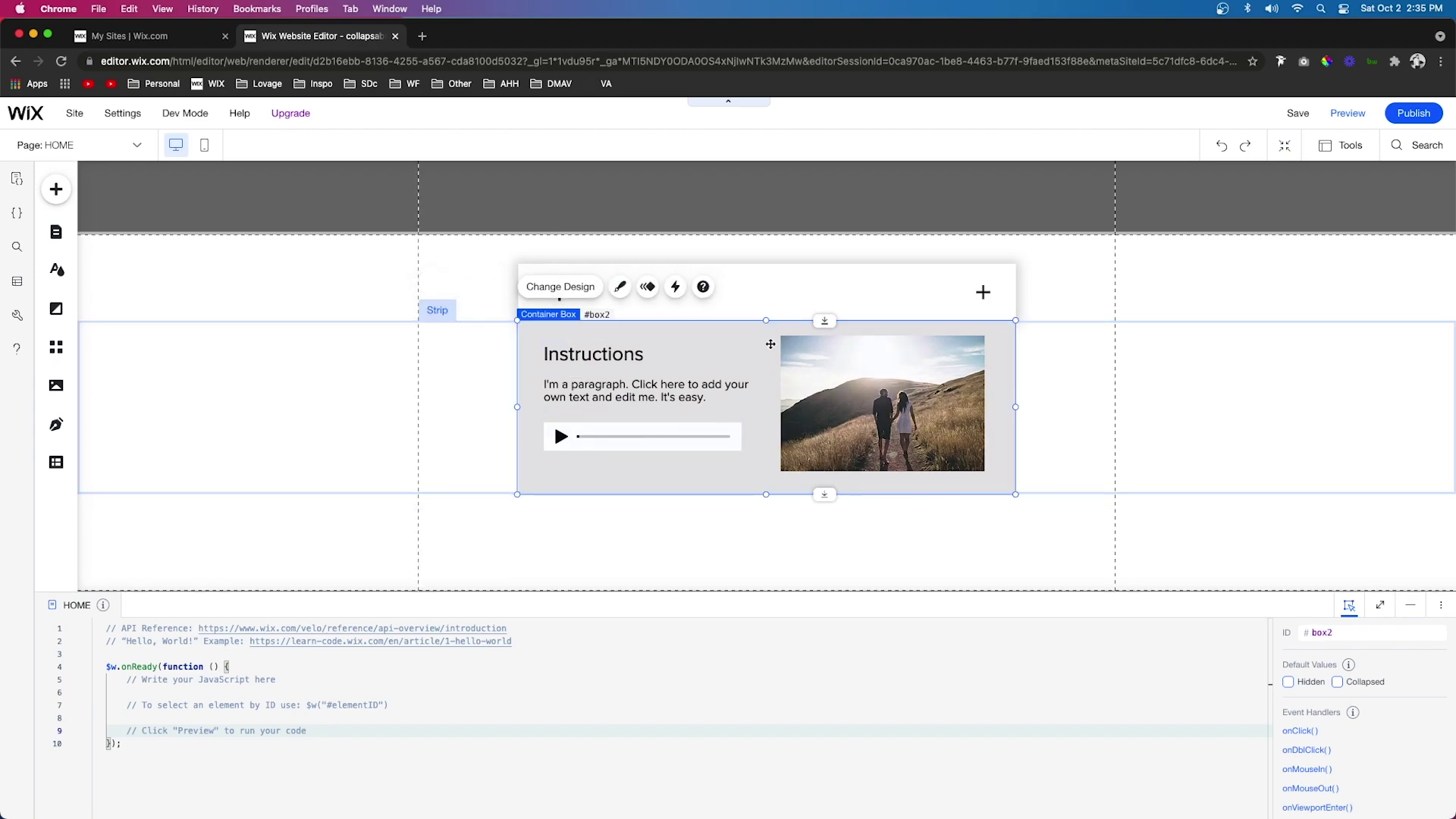
{"action": "left_click", "coordinate": [423, 398]}
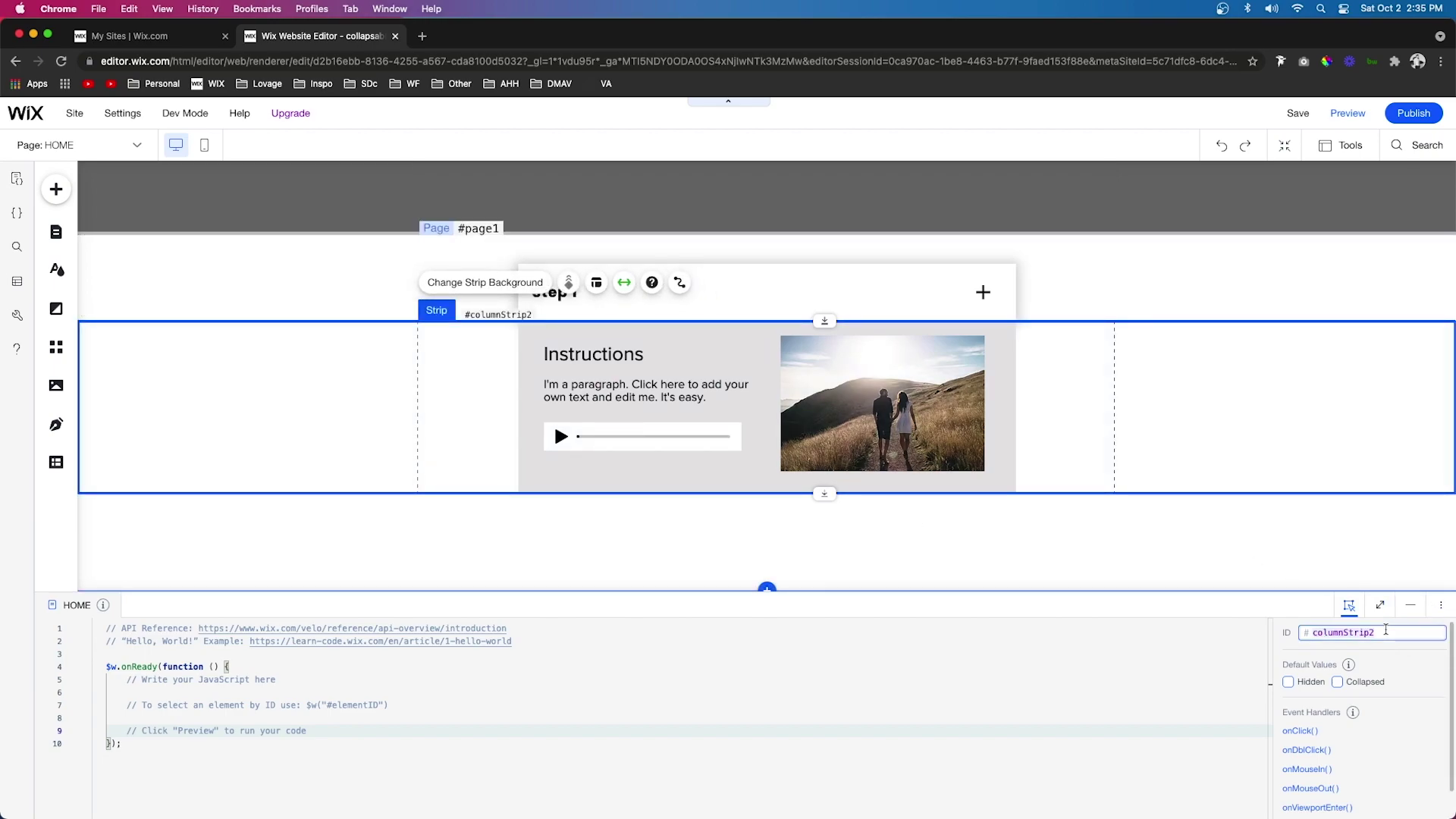
{"action": "triple_click", "coordinate": [1385, 632]}
{"action": "type", "text": "stepOneCol"}
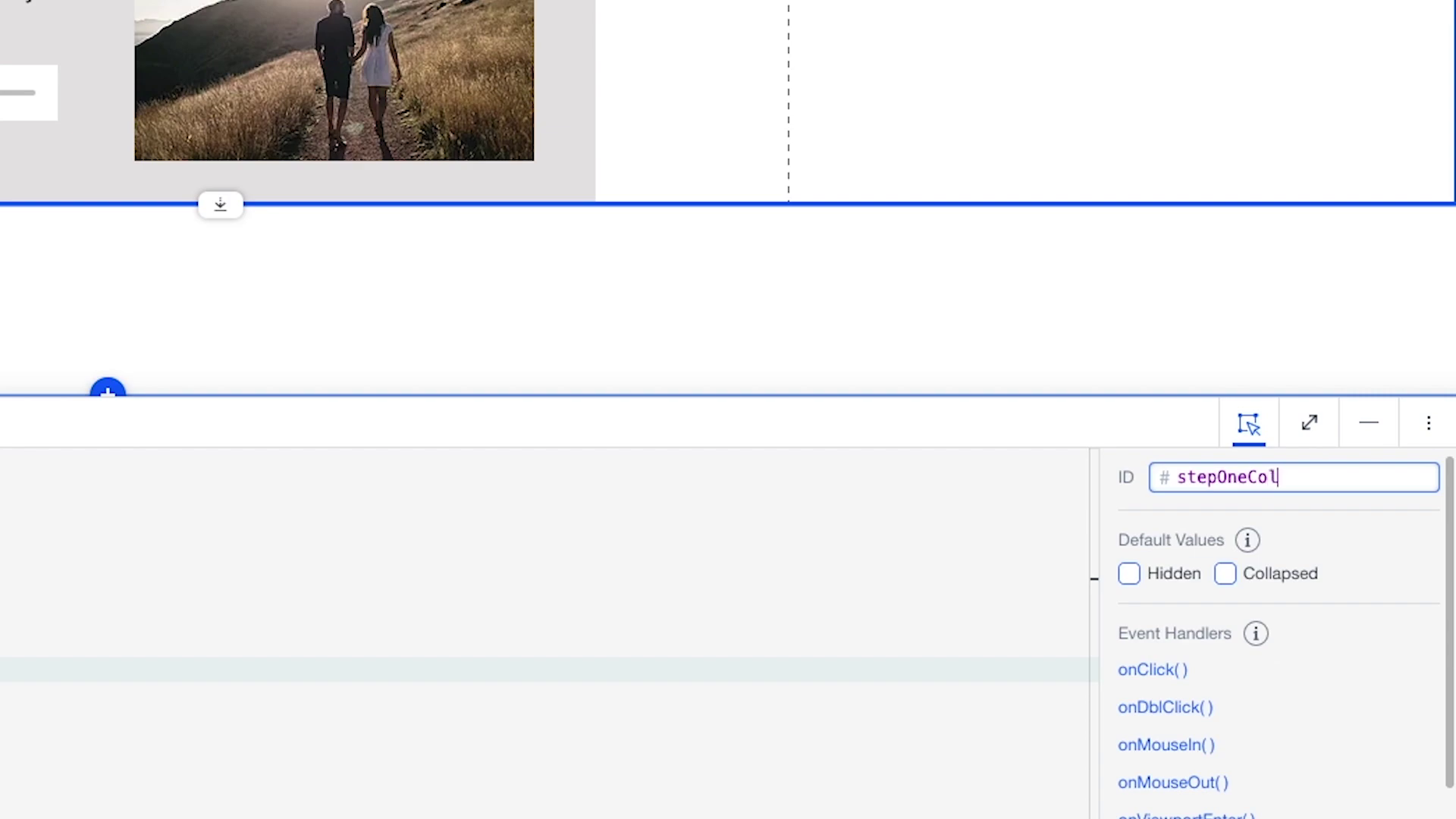
{"action": "type", "text": "lapibleStrip"}
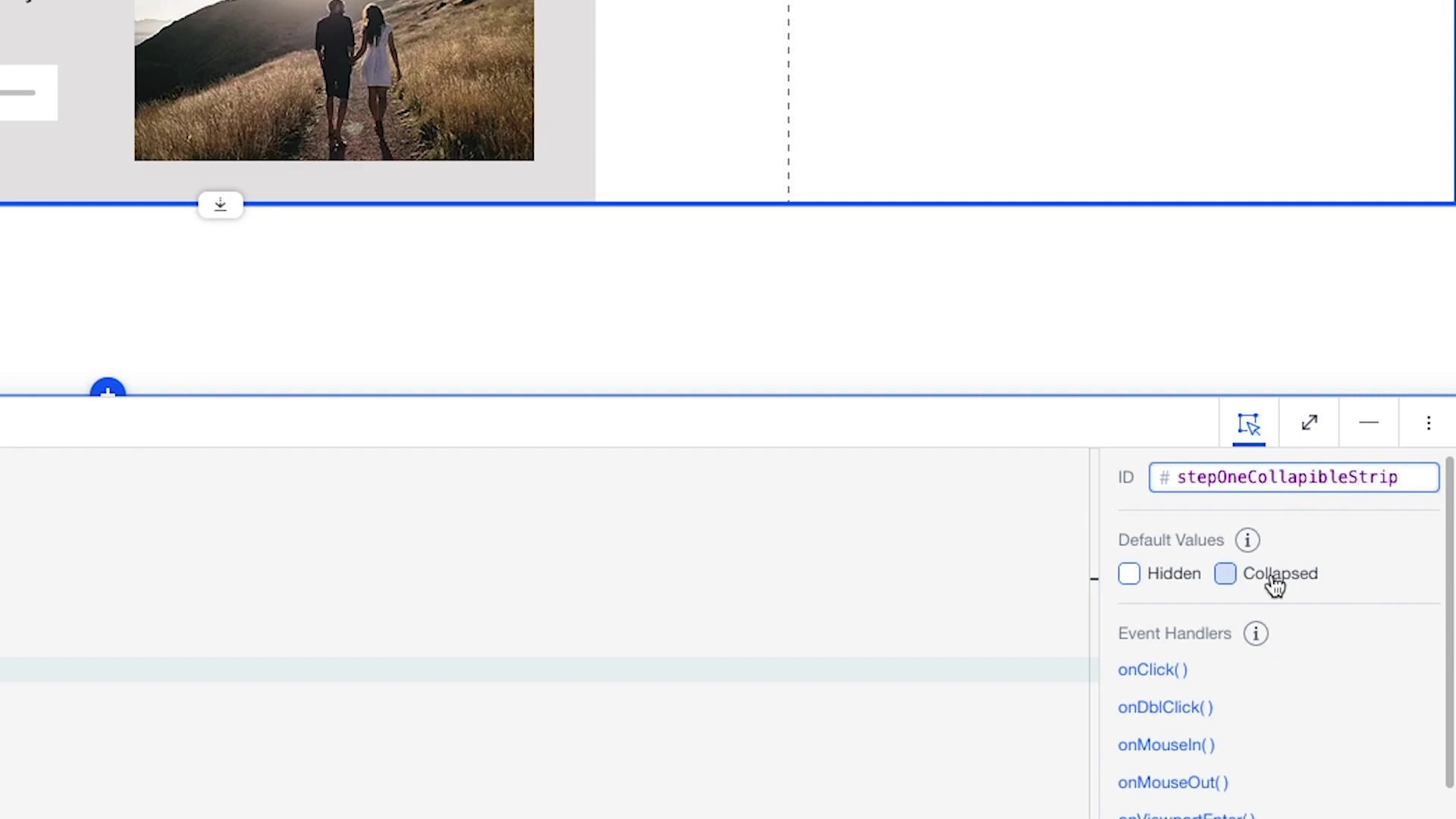
{"action": "left_click", "coordinate": [1230, 582]}
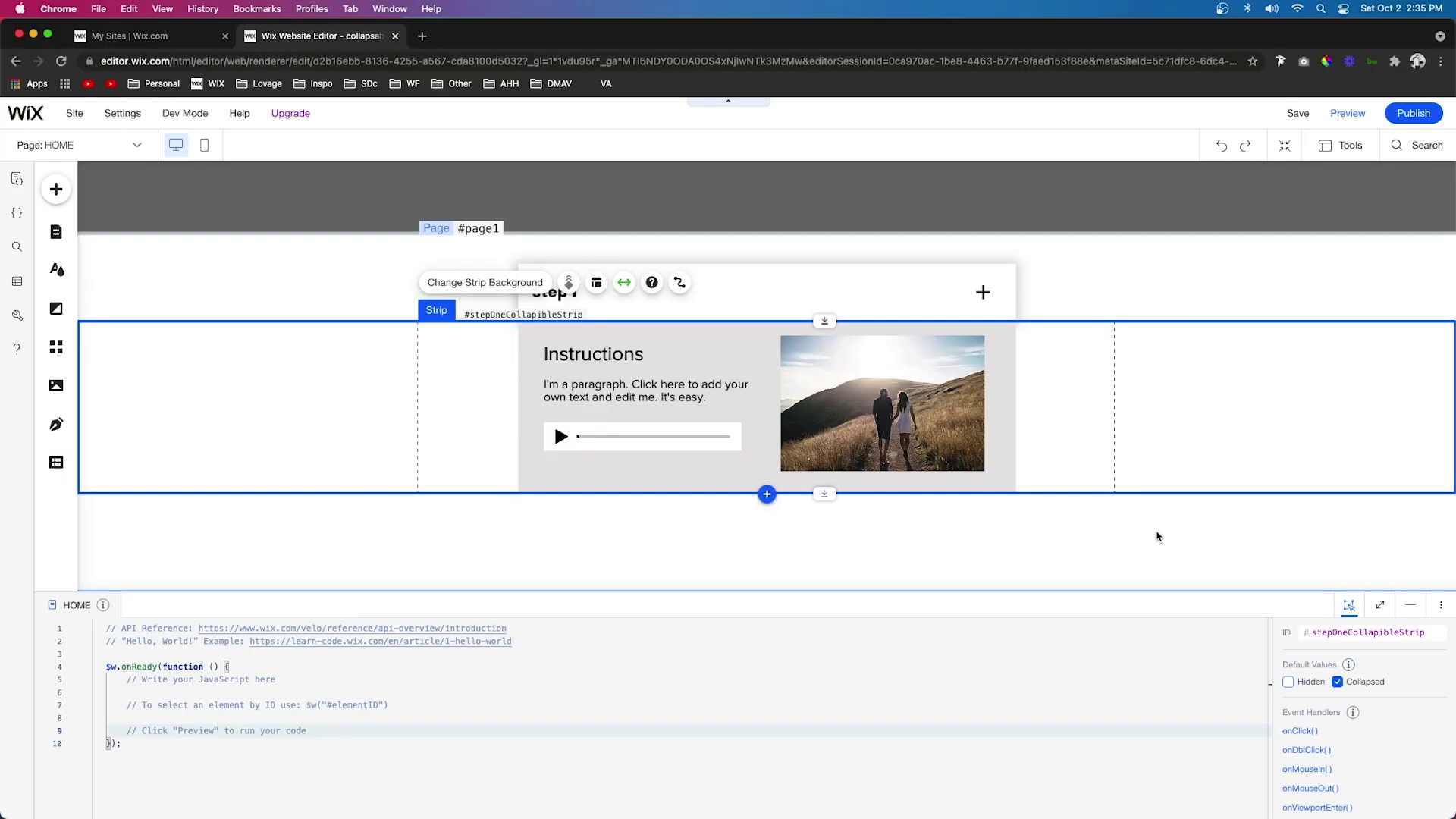
{"action": "left_click", "coordinate": [1156, 536]}
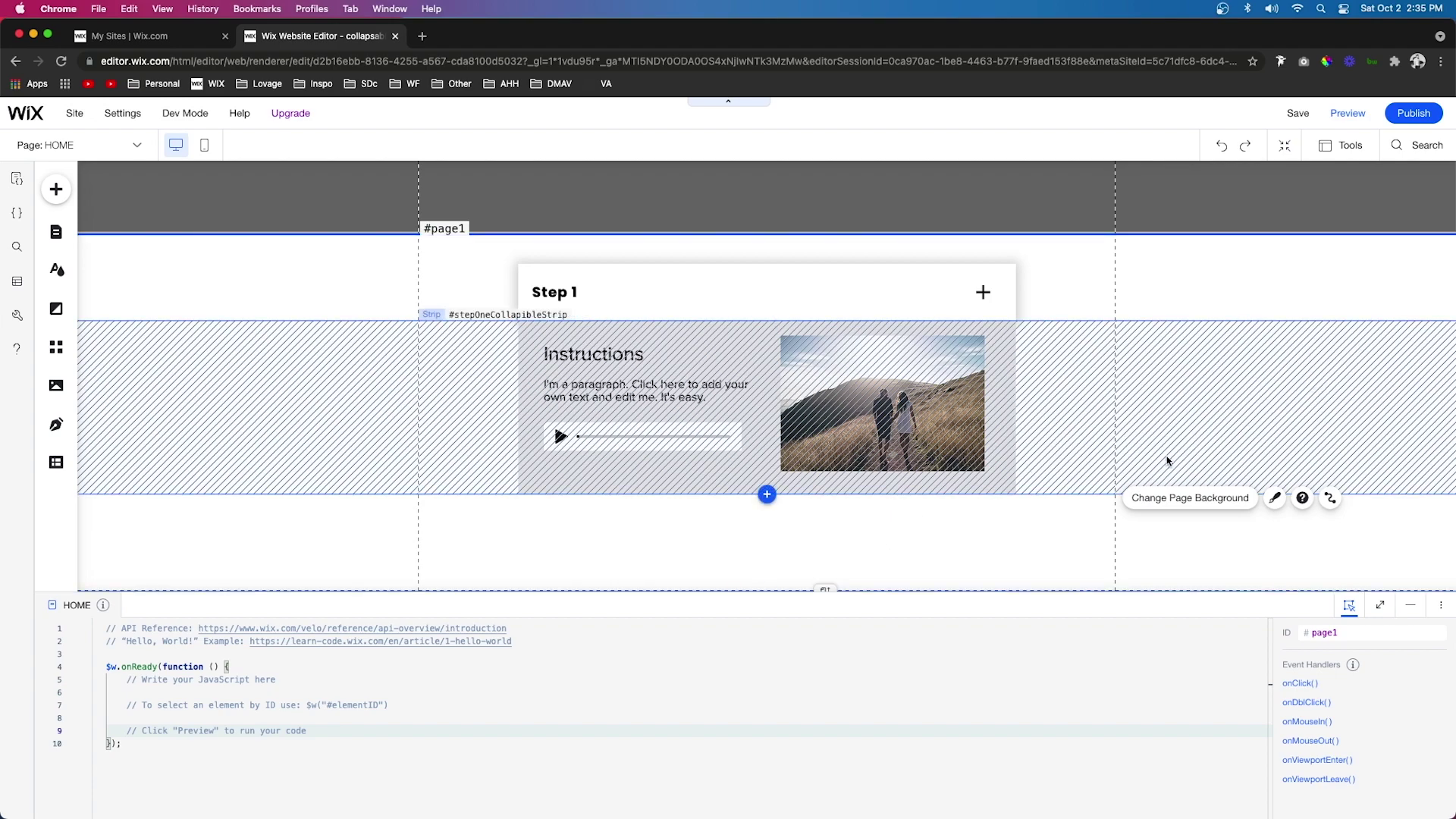
Delete the reference comments above onReady and the placeholder comments inside it in the Home page code.
{"action": "left_click", "coordinate": [534, 641]}
{"action": "key", "text": "shift+Home"}
{"action": "key", "text": "shift+Up"}
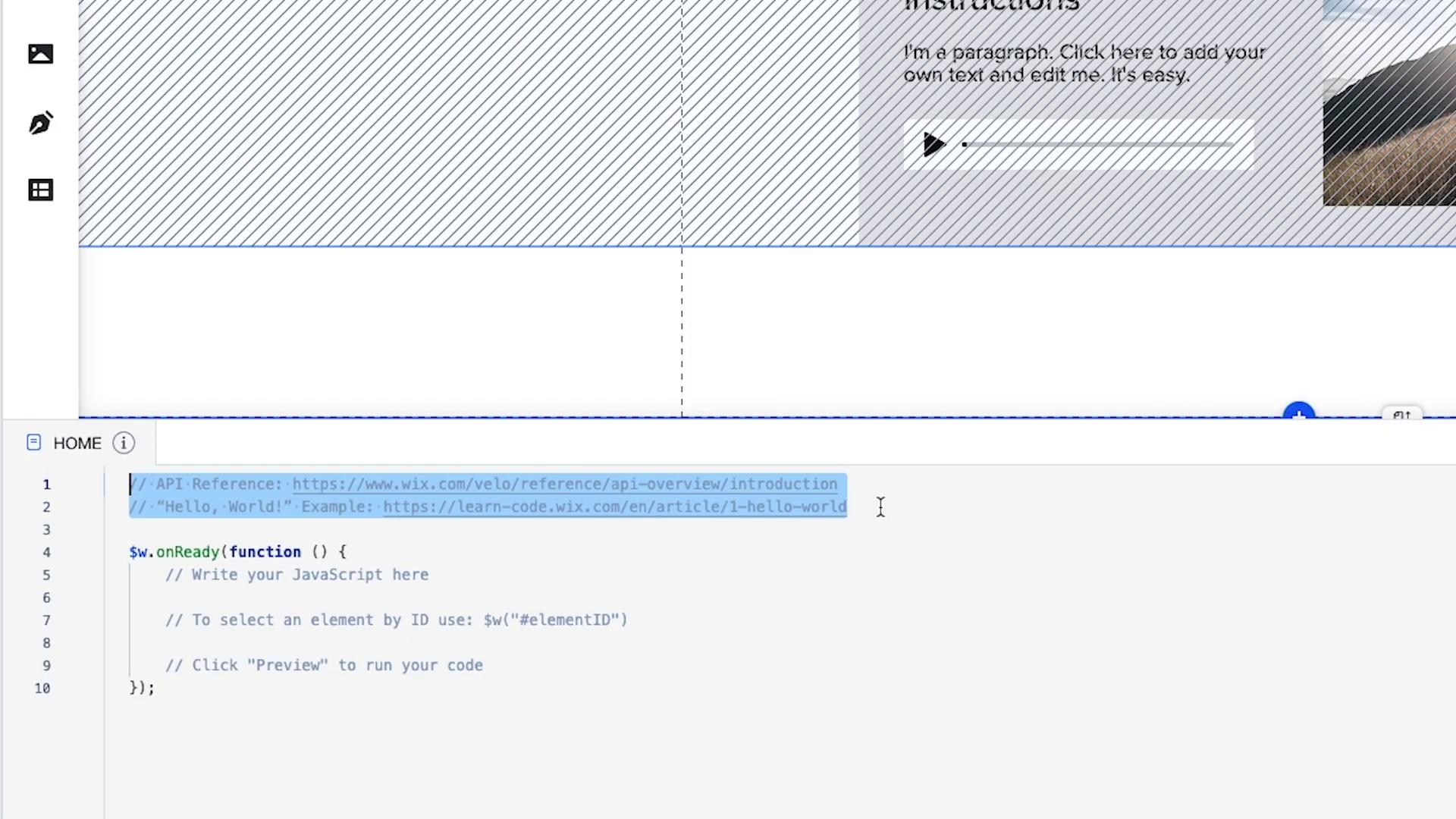
{"action": "key", "text": "BackSpace"}
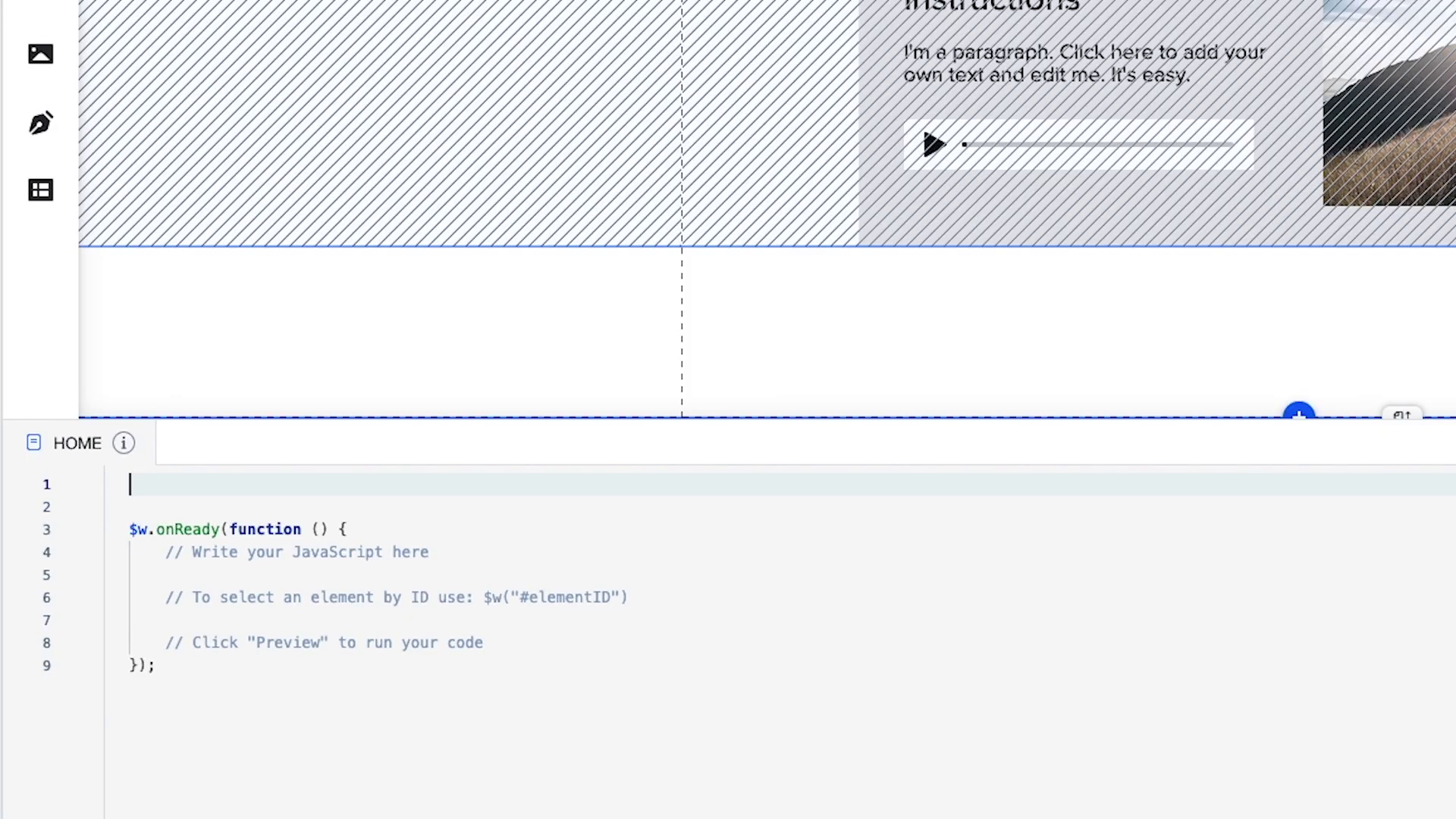
{"action": "left_click_drag", "start_coordinate": [492, 647], "coordinate": [165, 552]}
{"action": "key", "text": "BackSpace"}
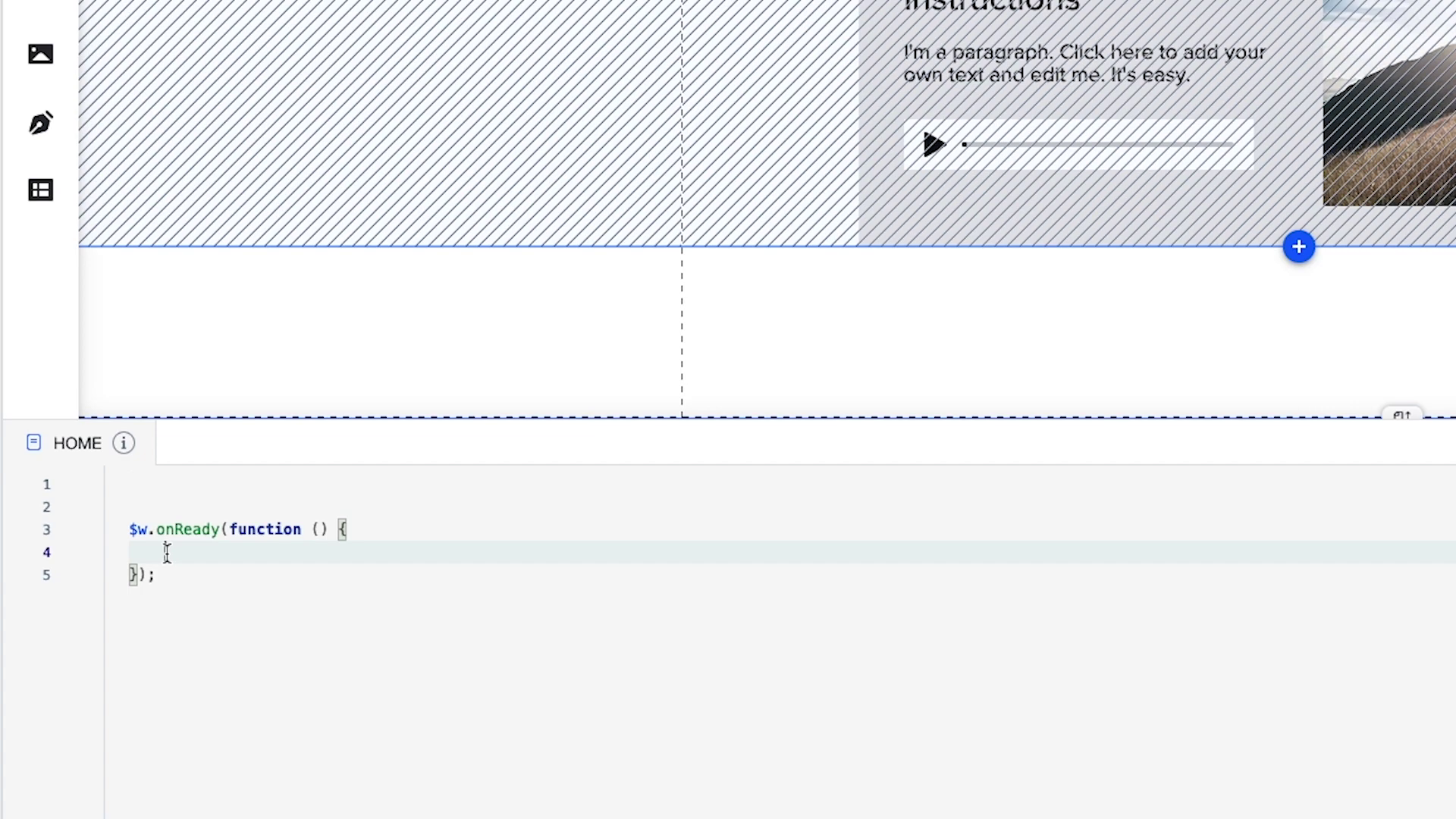
Write the element selector $w('#stepOneCollapseButton') inside the onReady function.
{"action": "type", "text": "$w('"}
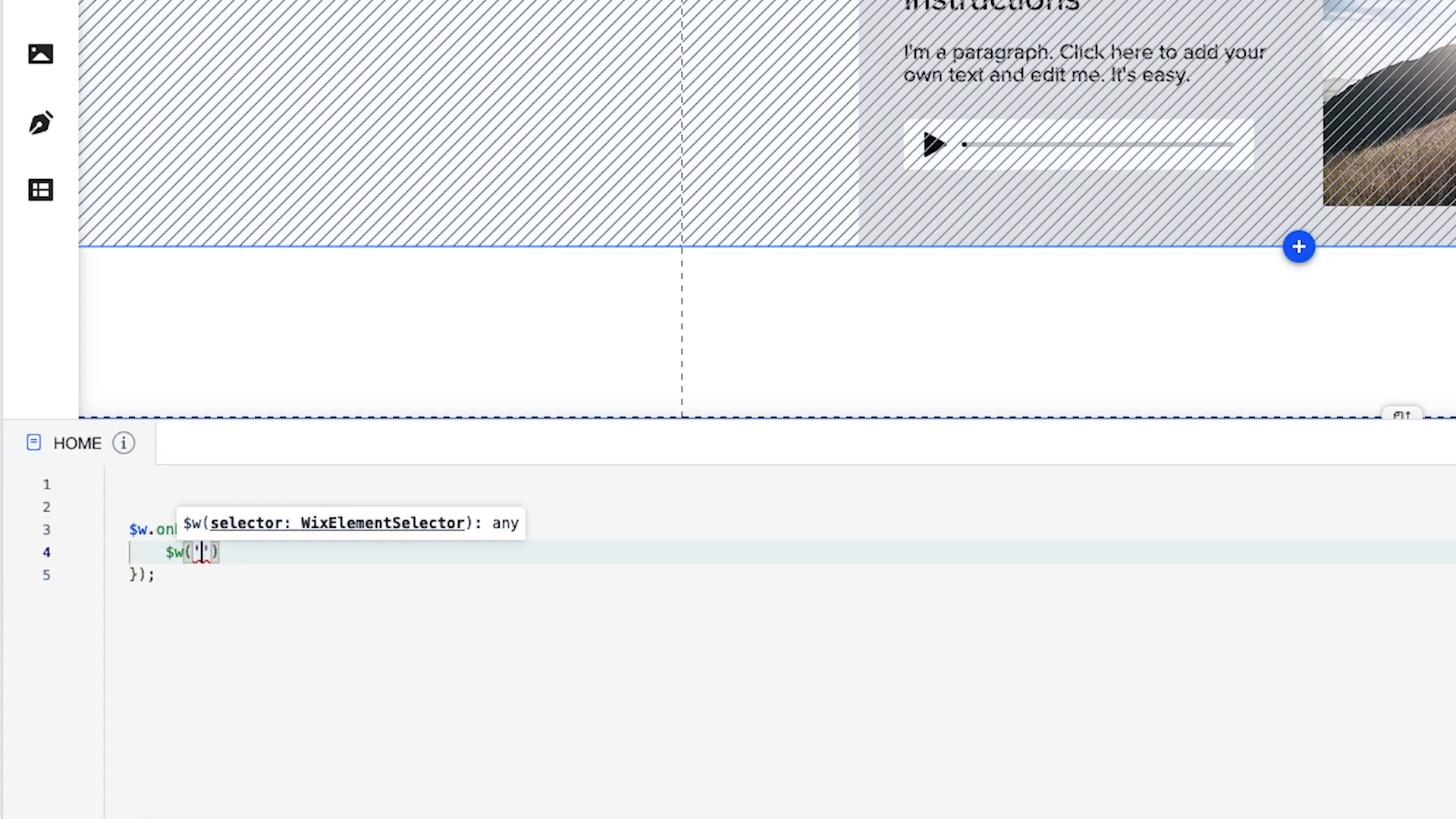
{"action": "type", "text": "#"}
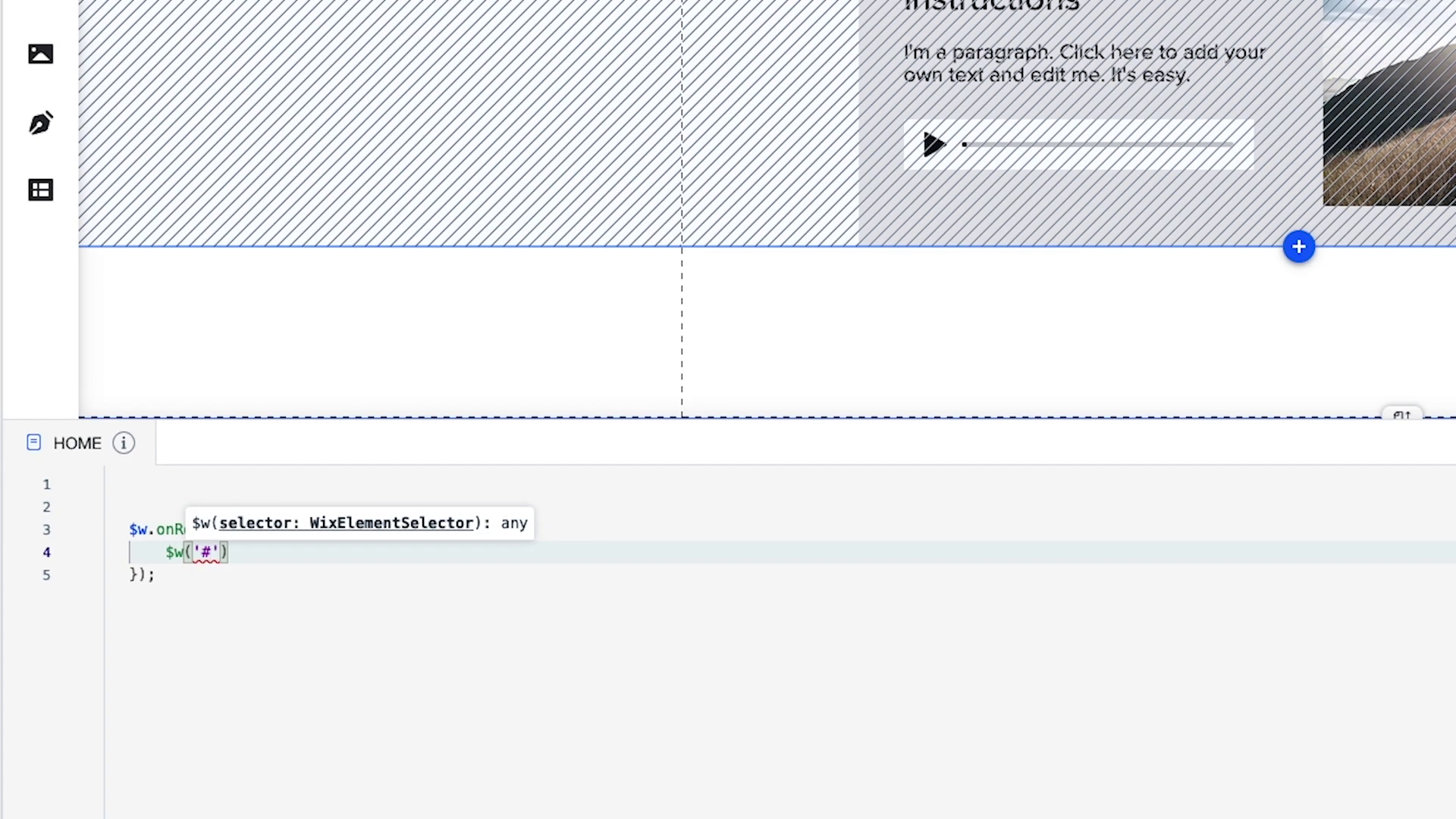
{"action": "type", "text": "step"}
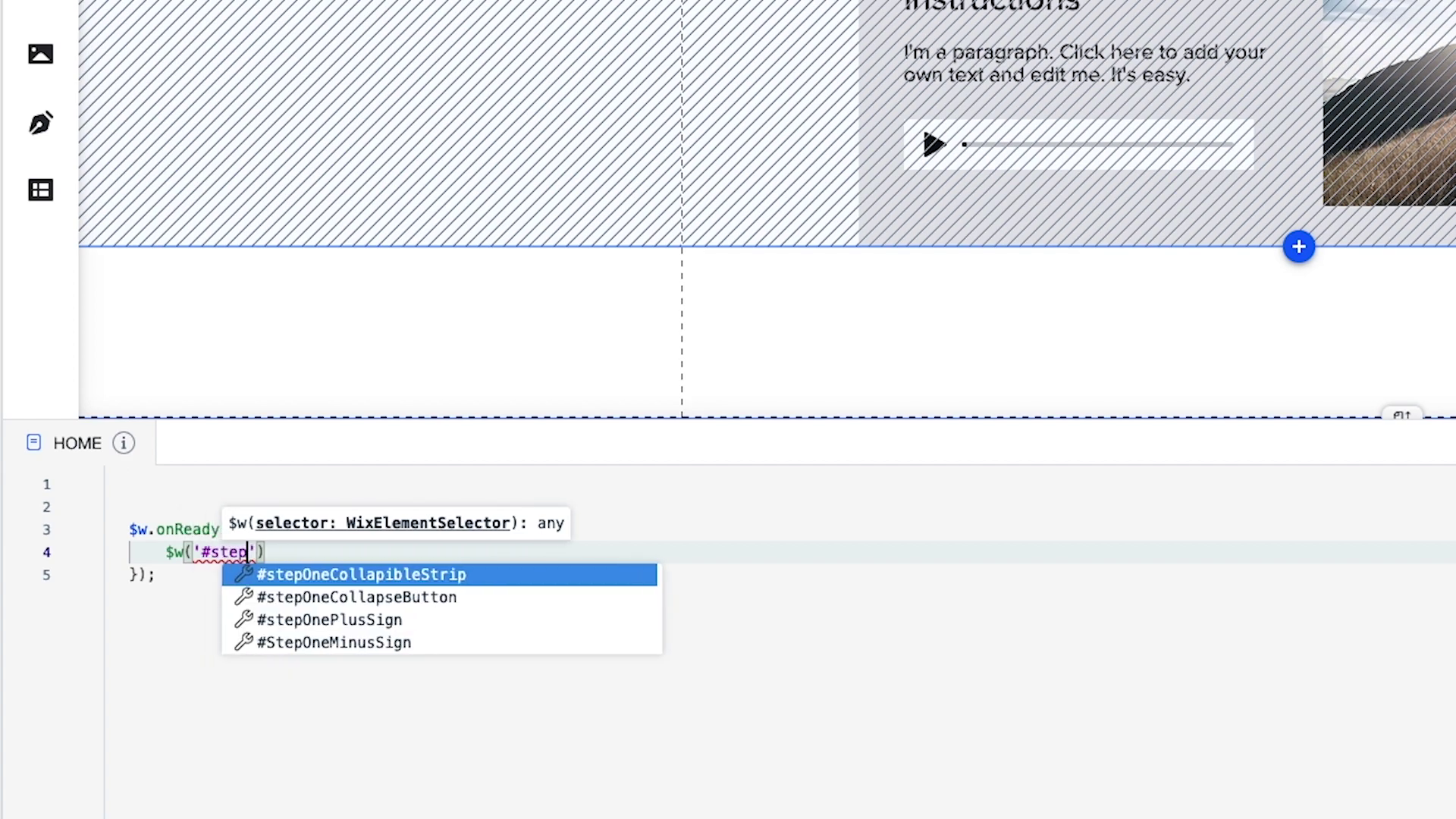
{"action": "key", "text": "Down"}
{"action": "key", "text": "Return"}
{"action": "key", "text": "End"}
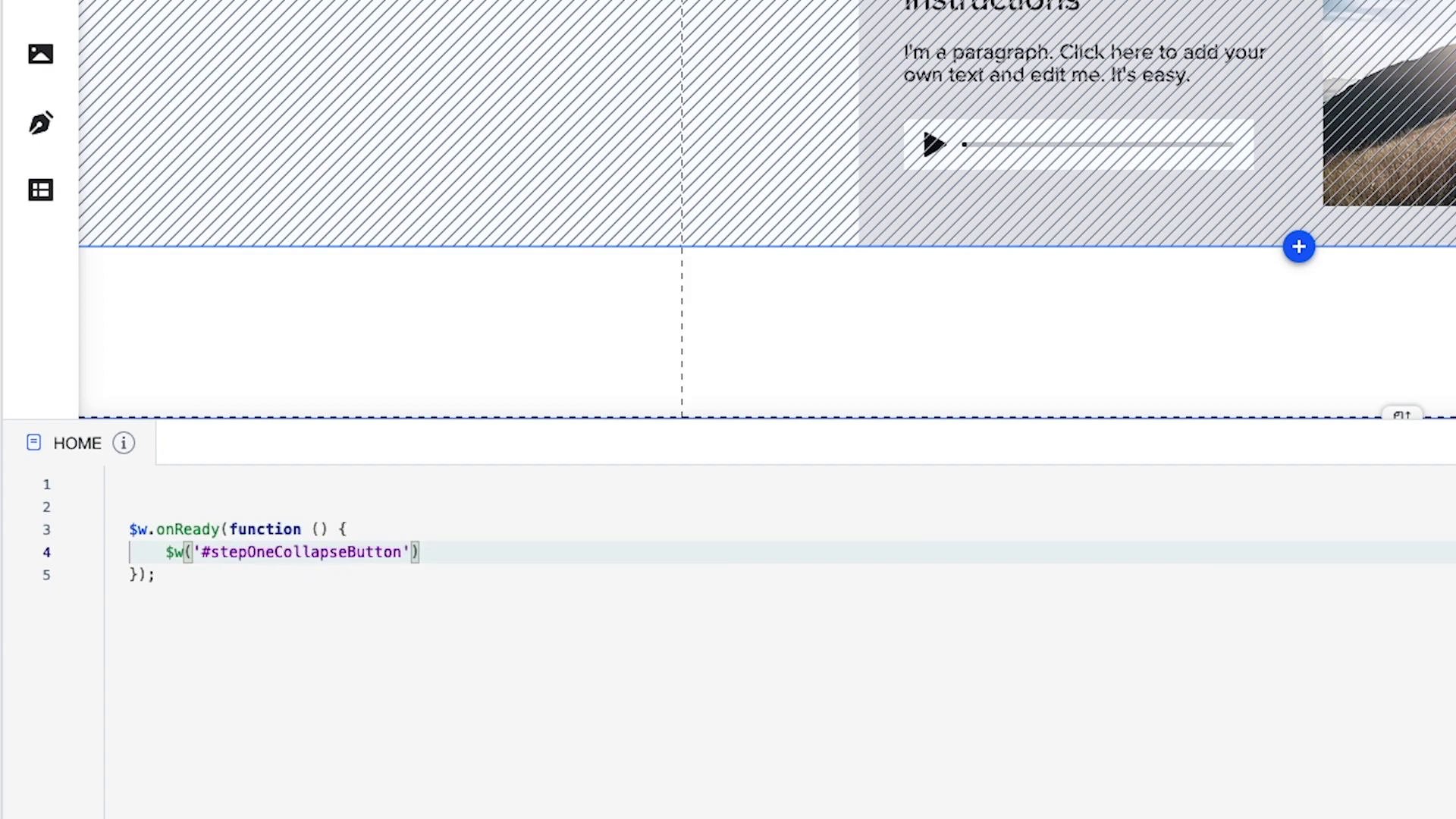
Attach an onClick handler to the stepOneCollapseButton selector with an empty arrow function () => { }.
{"action": "type", "text": ".on"}
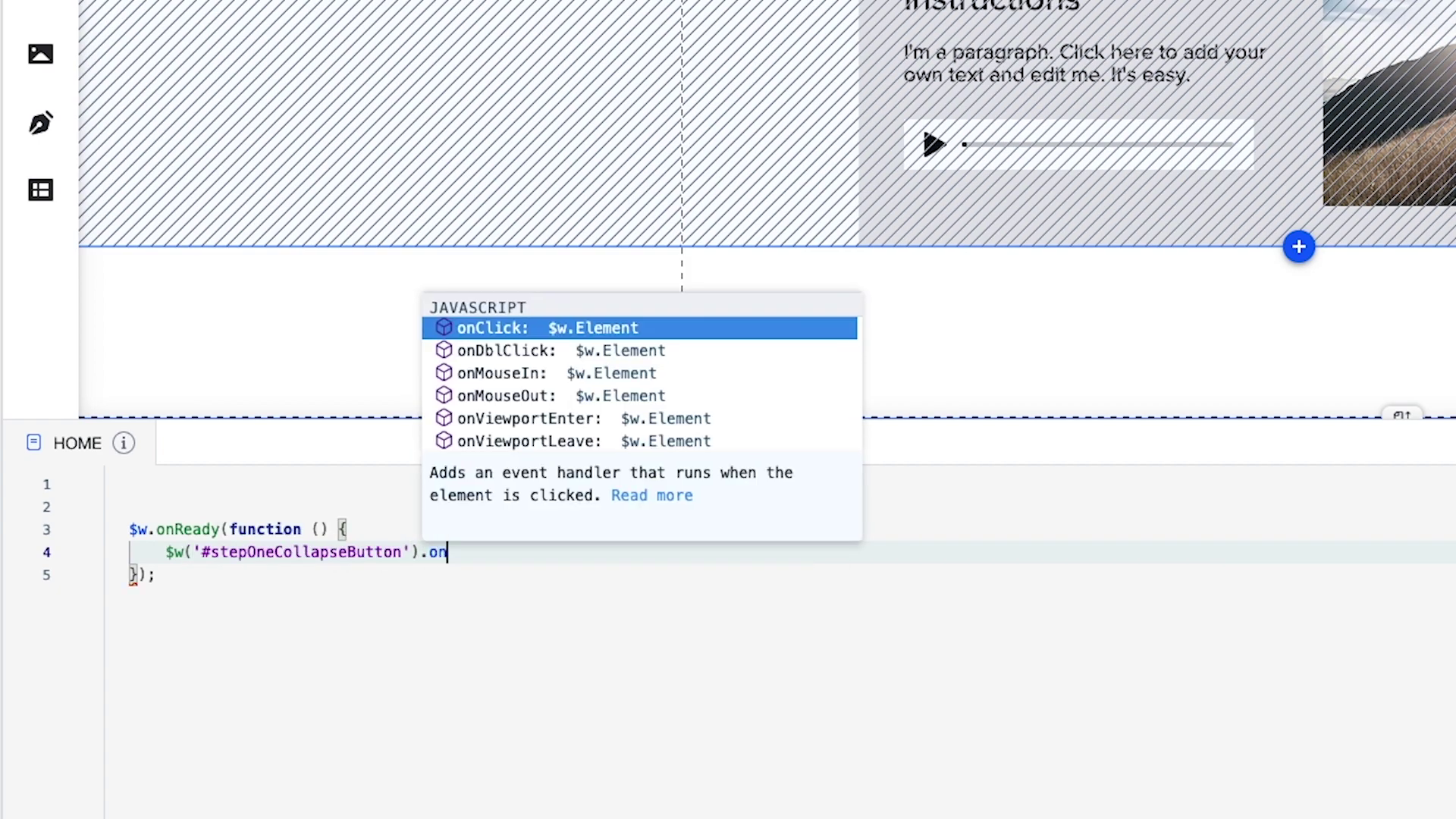
{"action": "key", "text": "Return"}
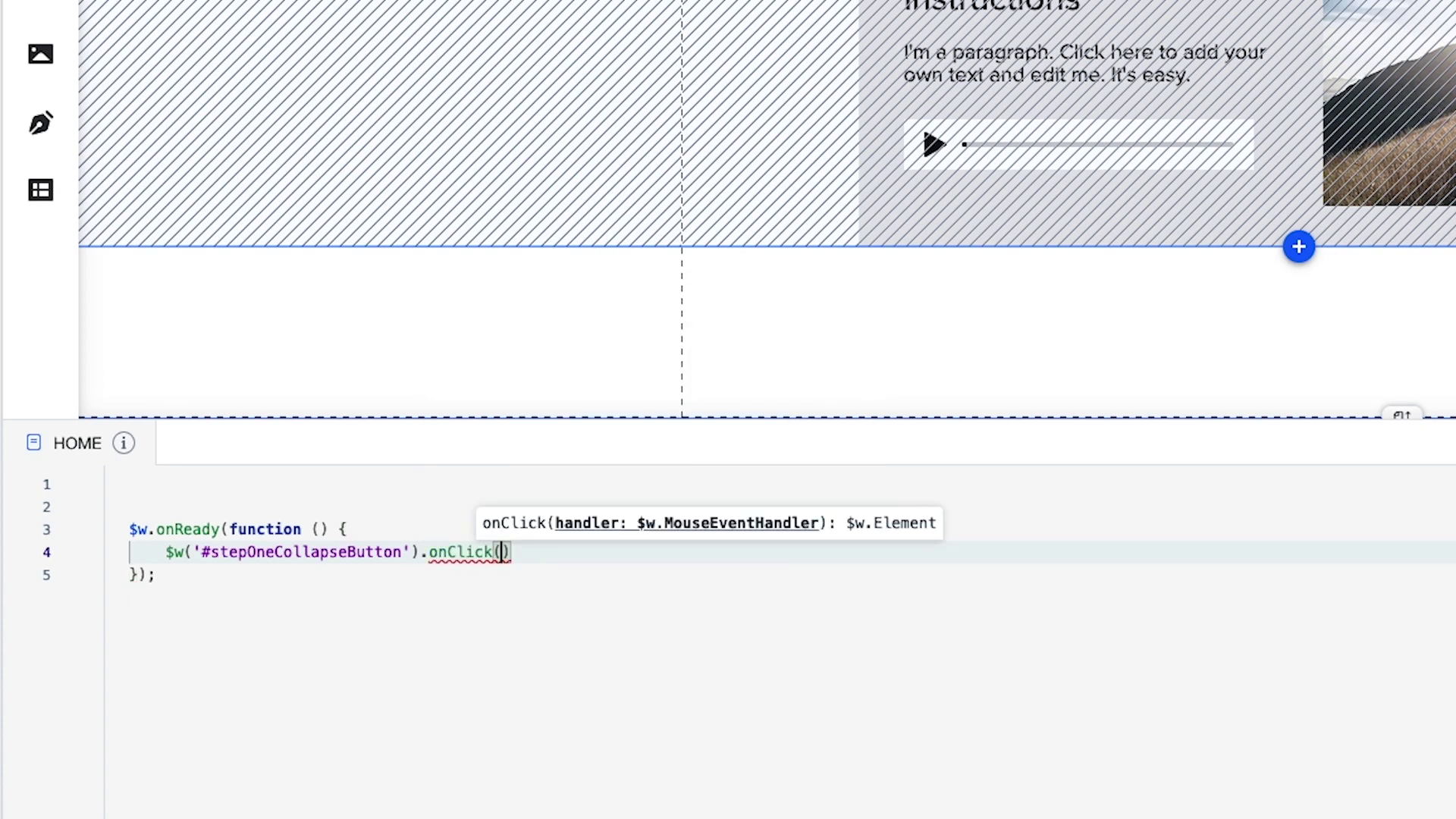
{"action": "type", "text": "()"}
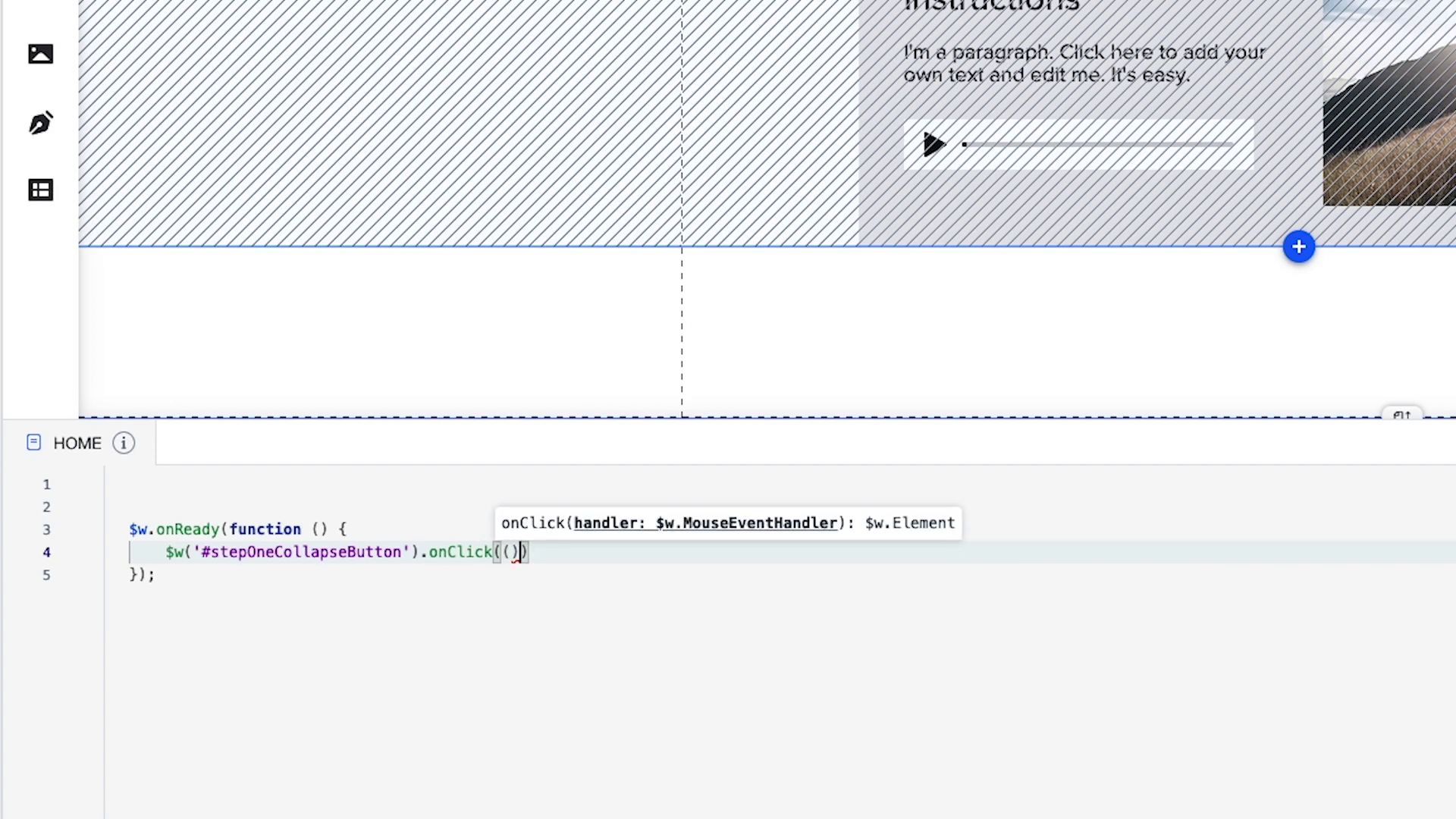
{"action": "type", "text": " =>"}
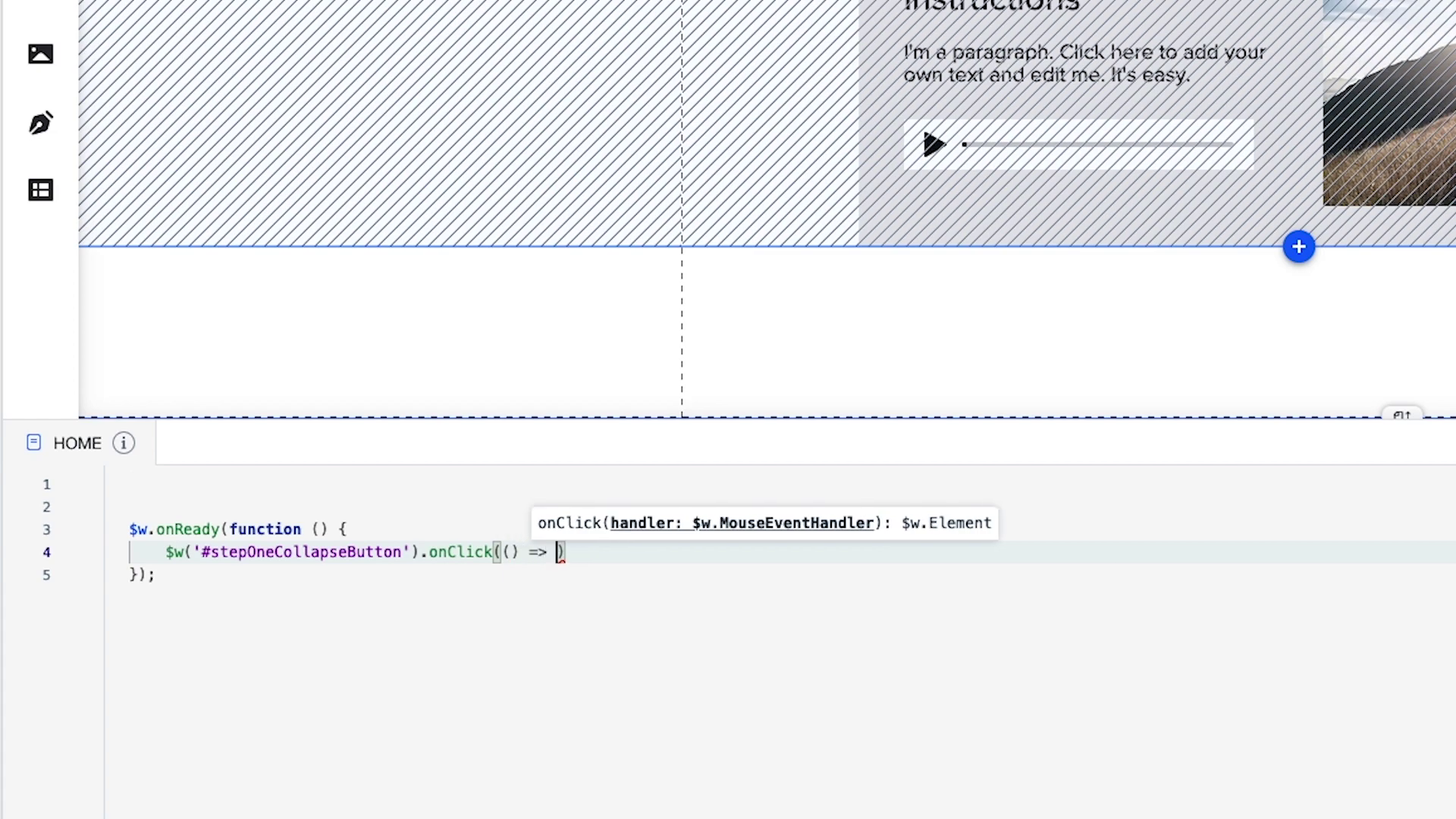
{"action": "type", "text": " {"}
{"action": "key", "text": "Return"}
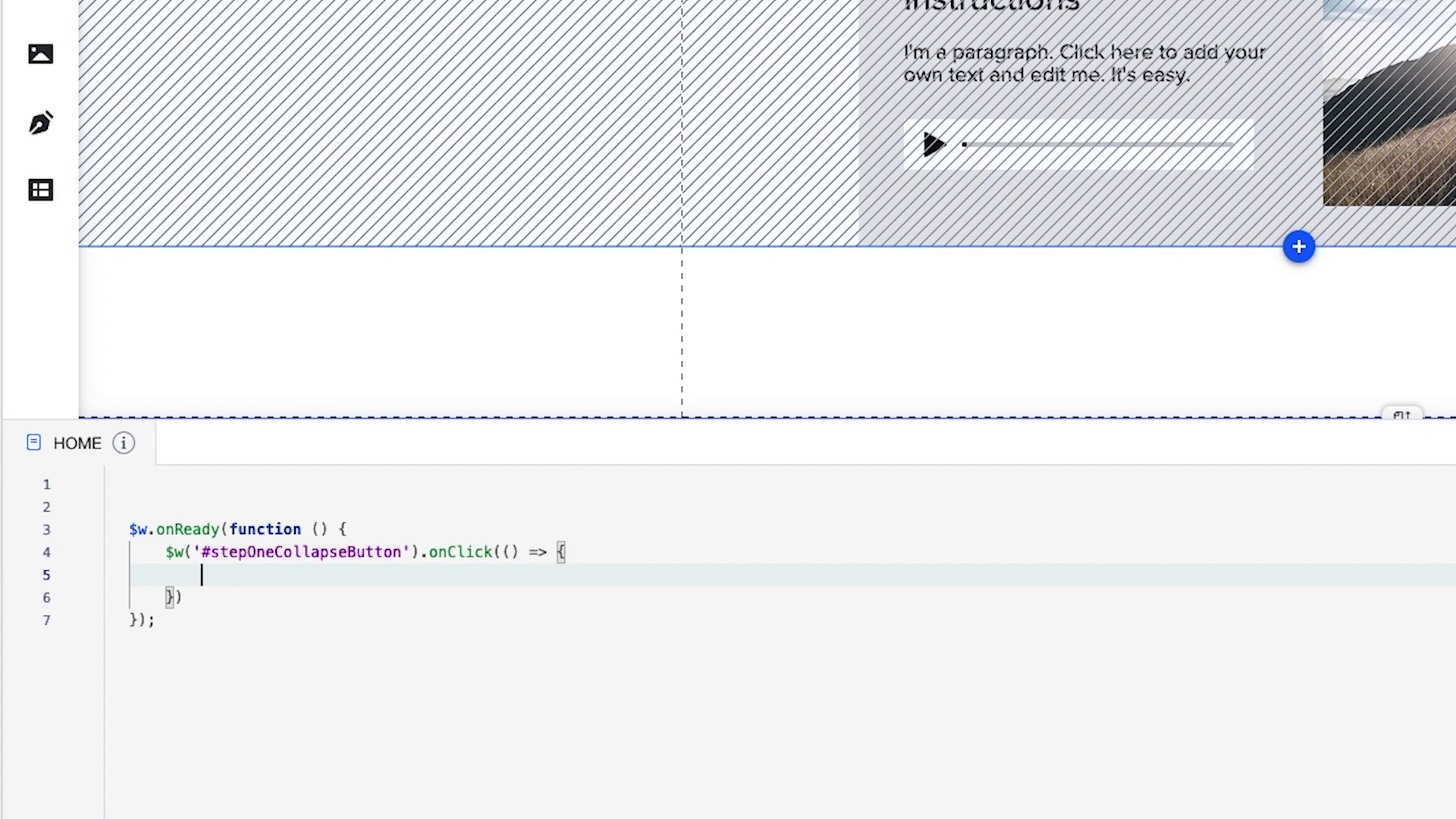
Call toggleBox inside the click handler with $w('#stepOneCollapibleStrip') as its first argument.
{"action": "type", "text": "toggleBox("}
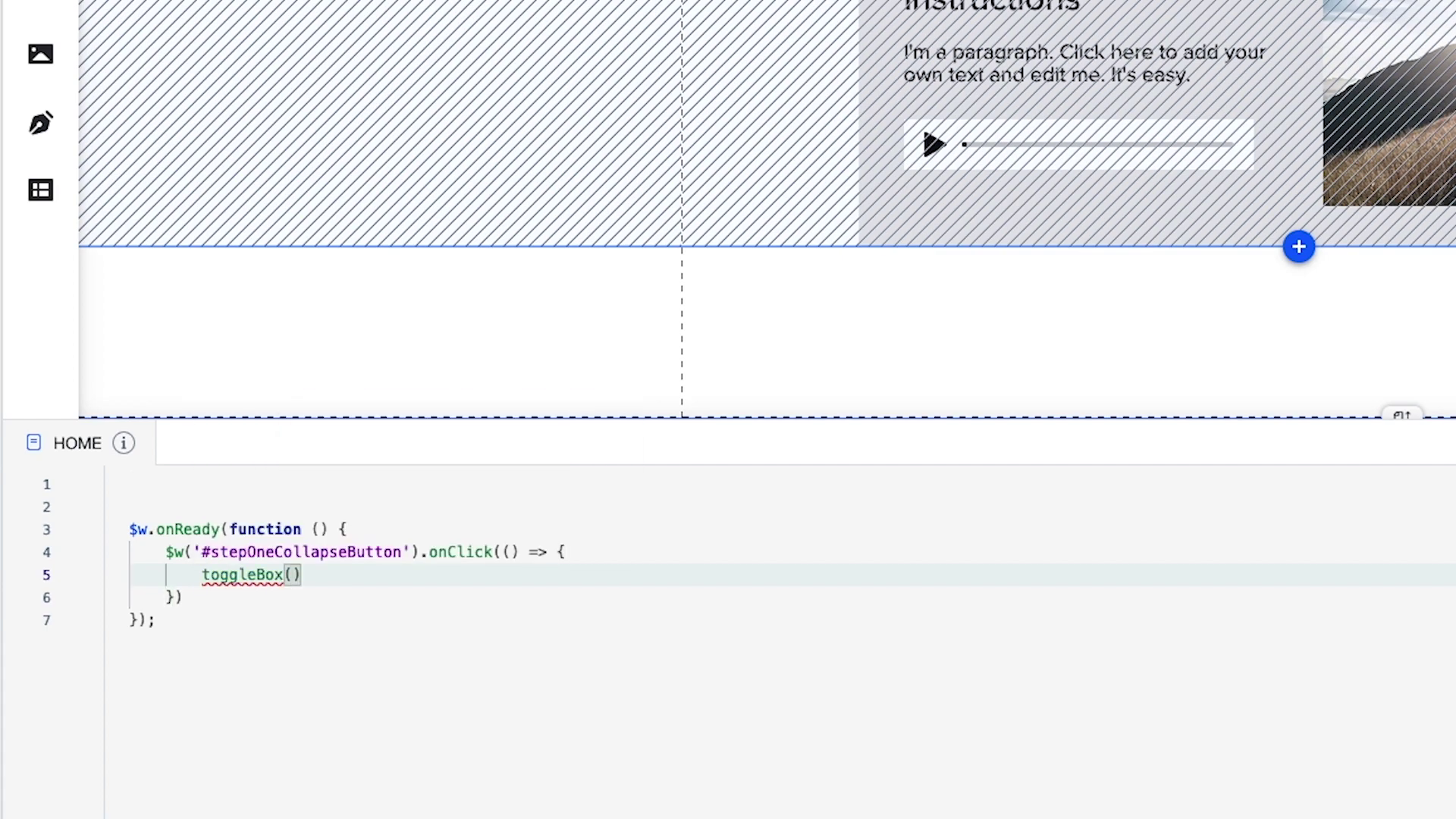
{"action": "type", "text": "$"}
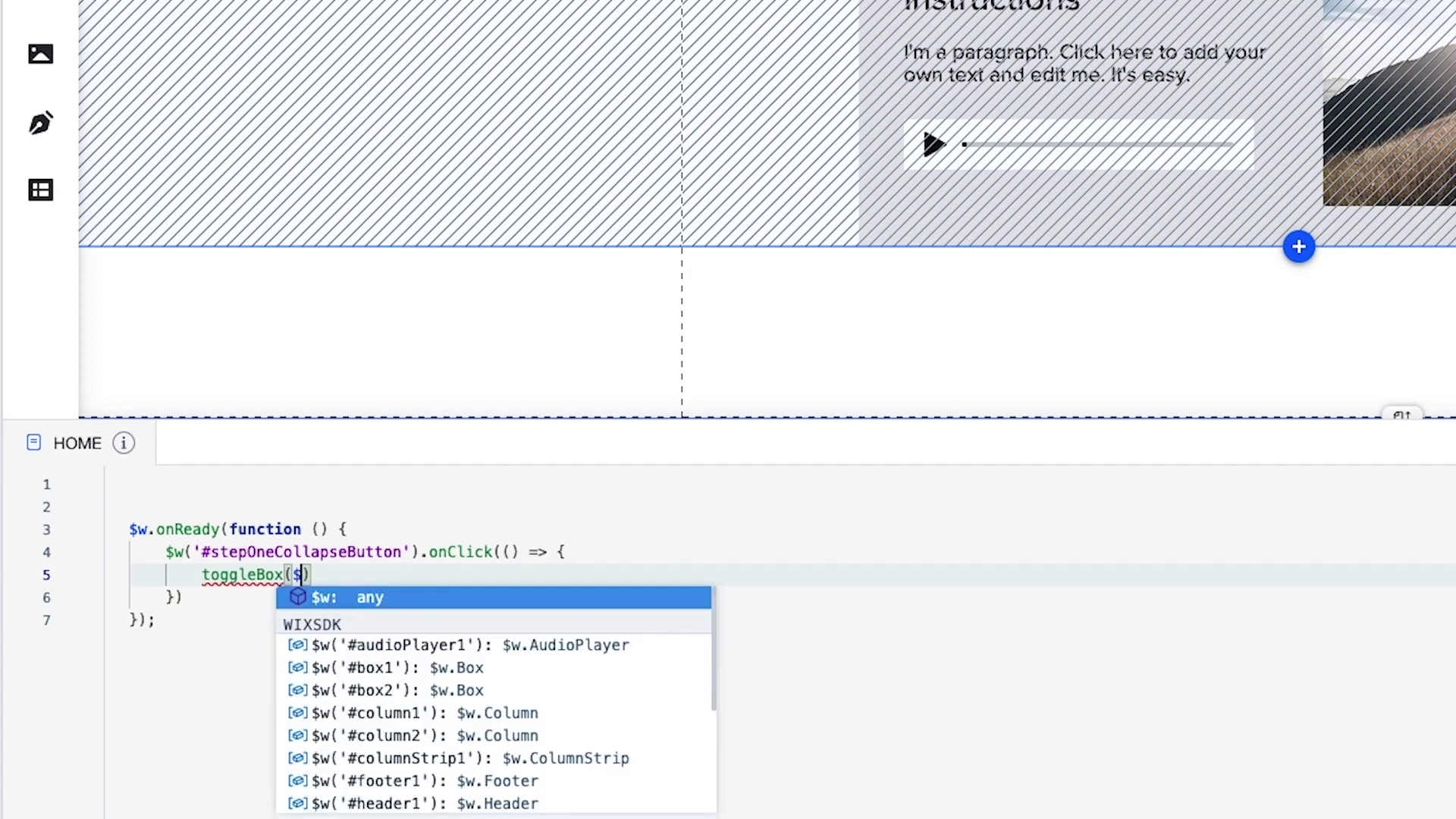
{"action": "type", "text": "w('#"}
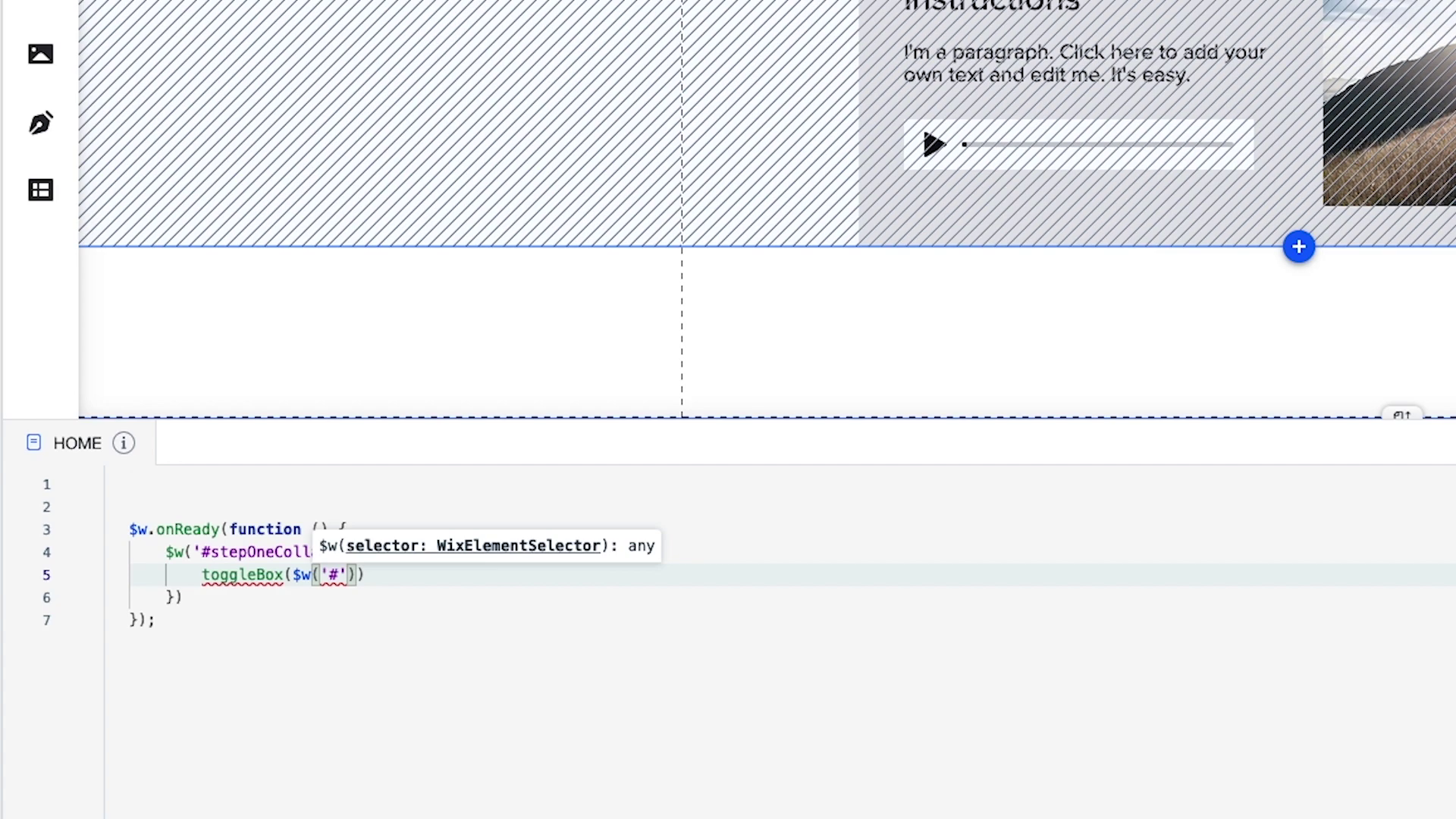
{"action": "type", "text": "ste"}
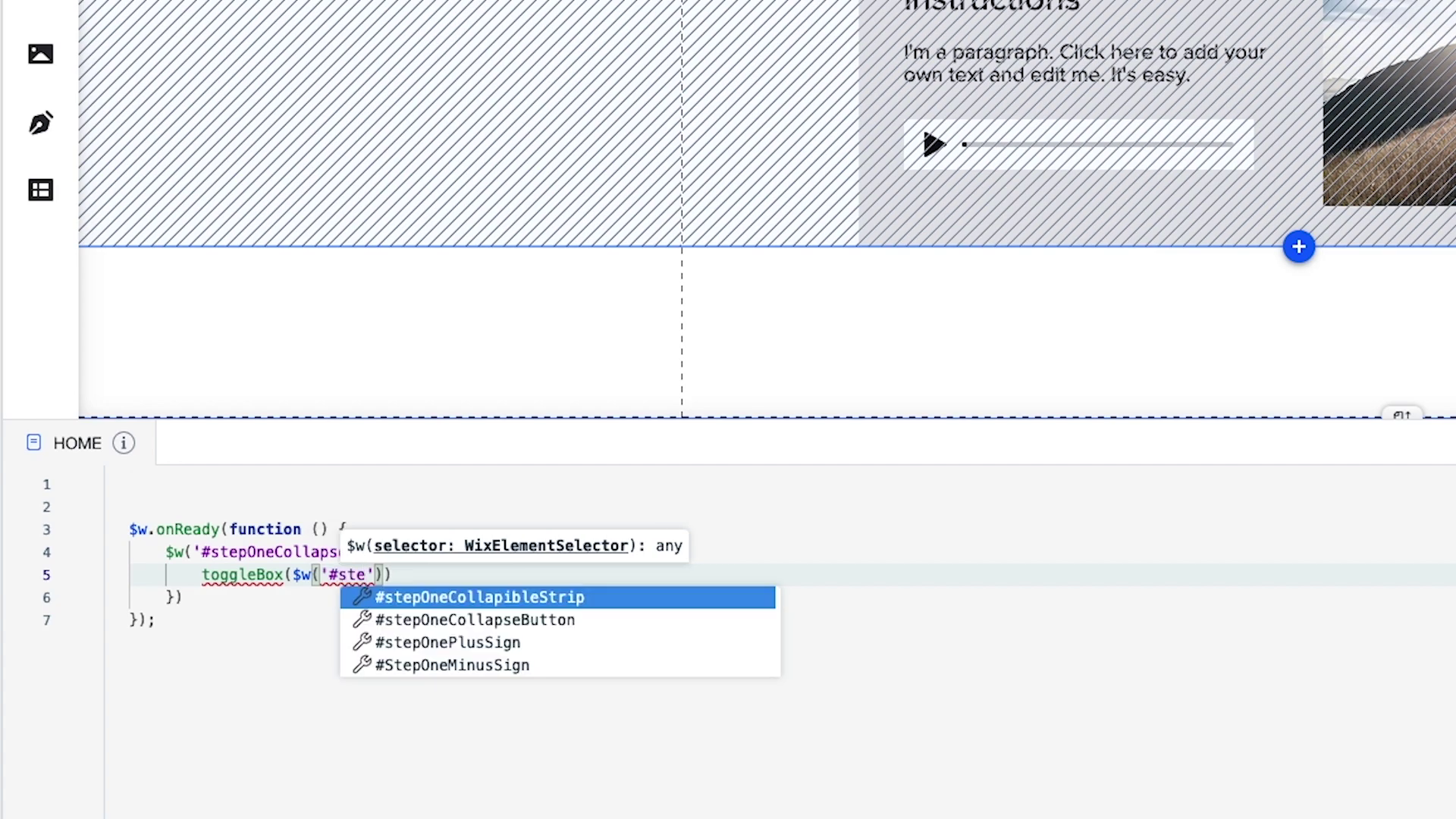
{"action": "key", "text": "Return"}
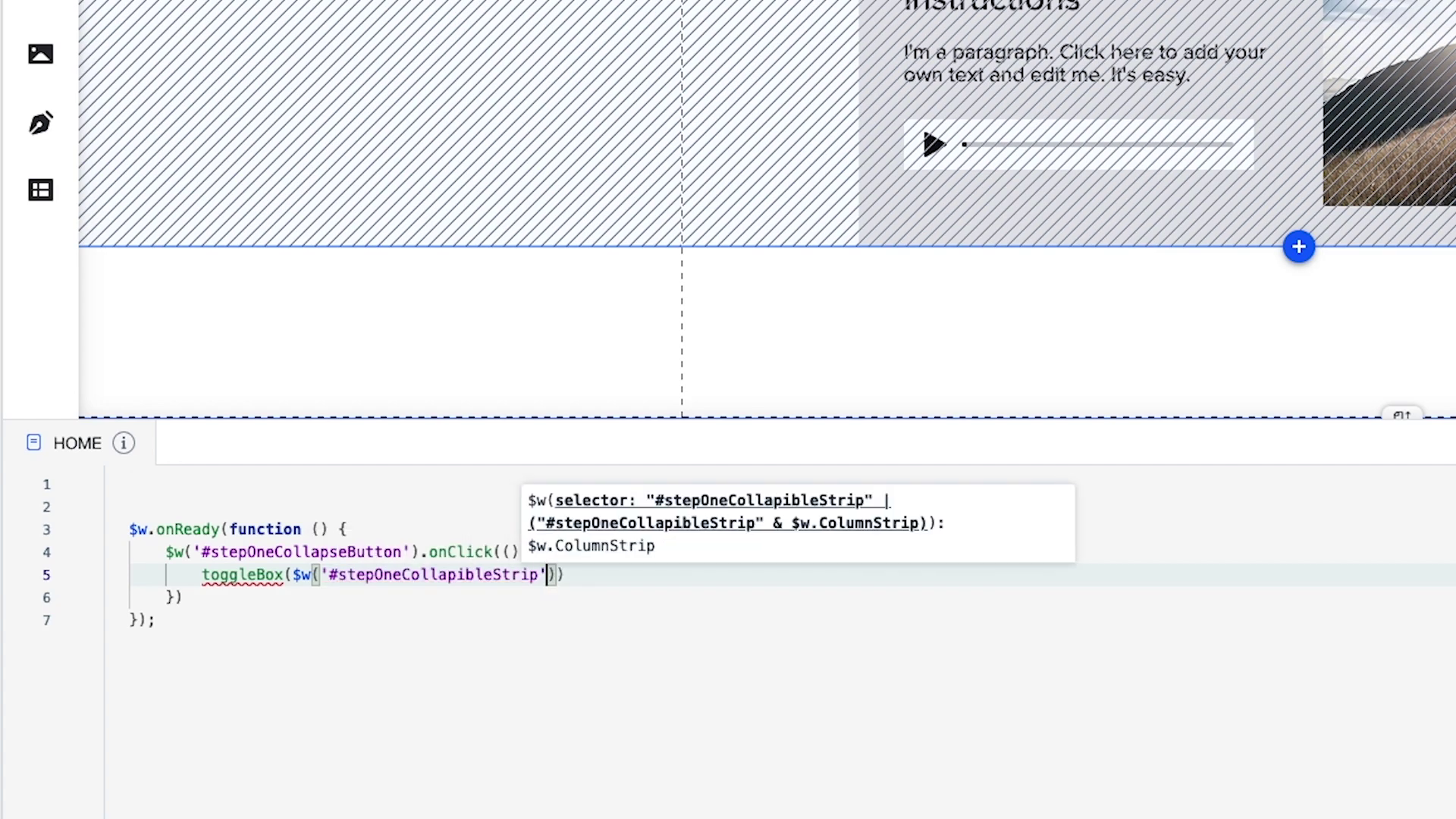
{"action": "key", "text": "Right"}
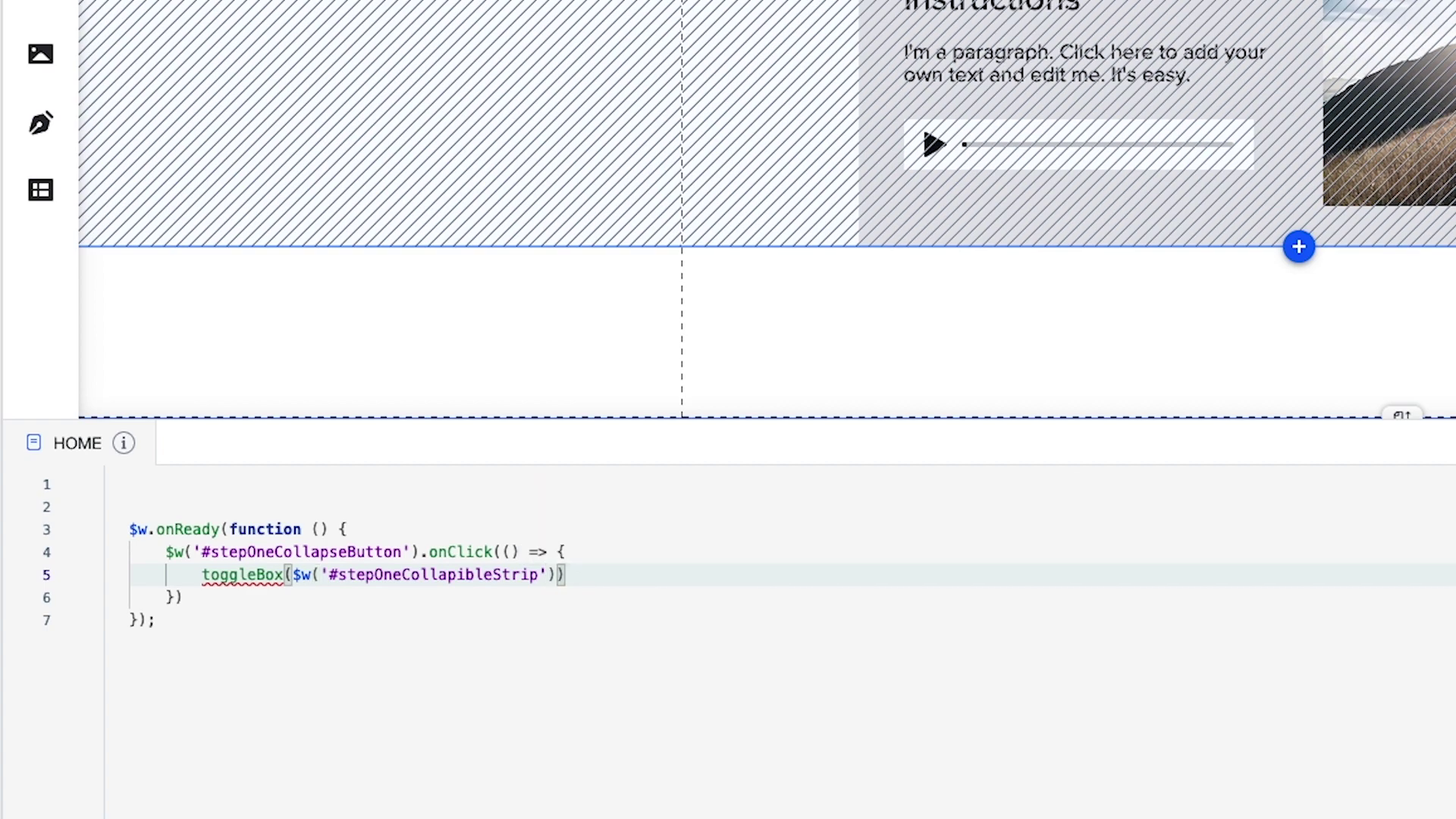
Add $w('#stepOnePlusSign') as the second argument of the toggleBox call.
{"action": "type", "text": ", $"}
{"action": "key", "text": "Return"}
{"action": "type", "text": "('"}
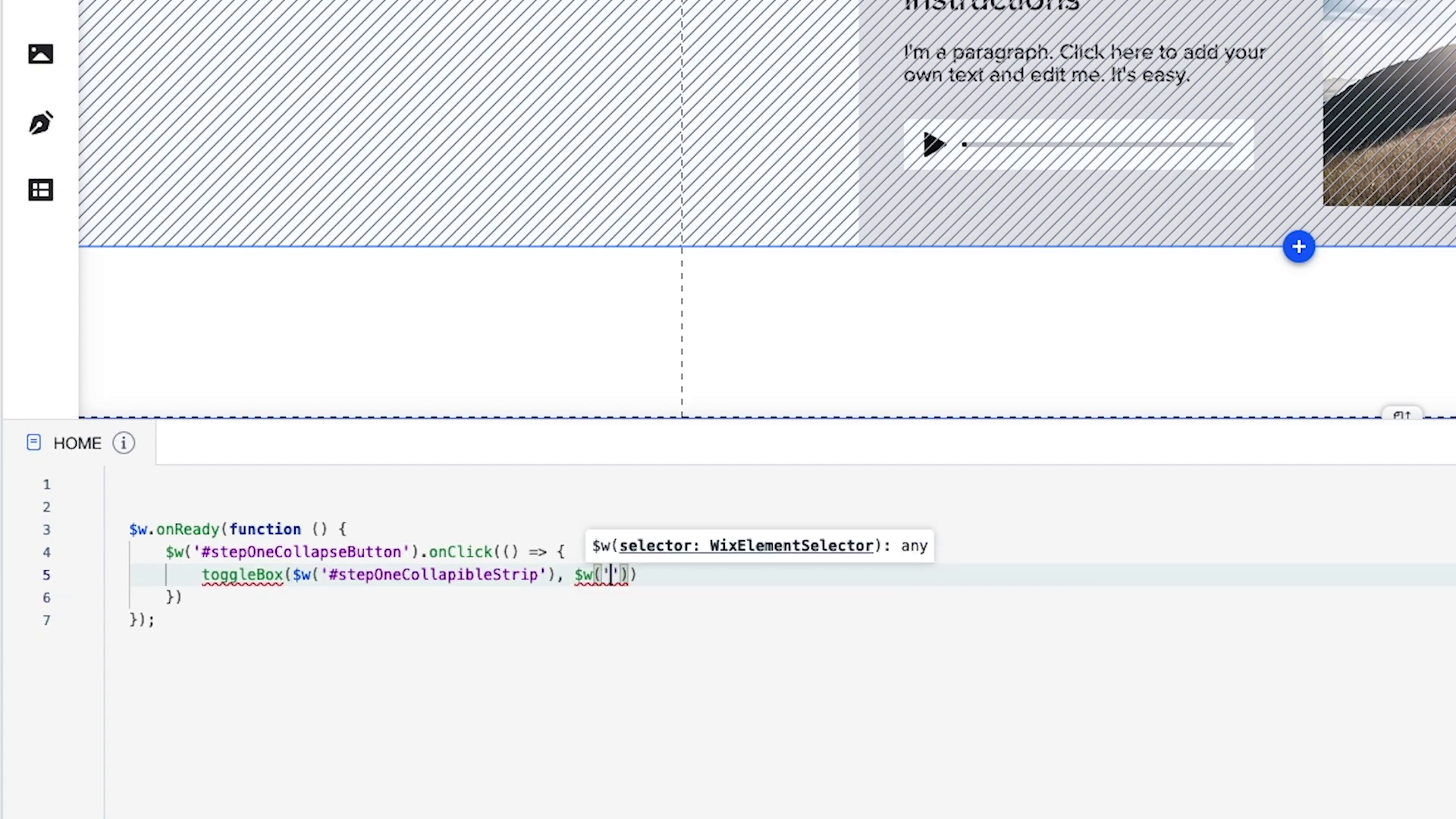
{"action": "type", "text": "#"}
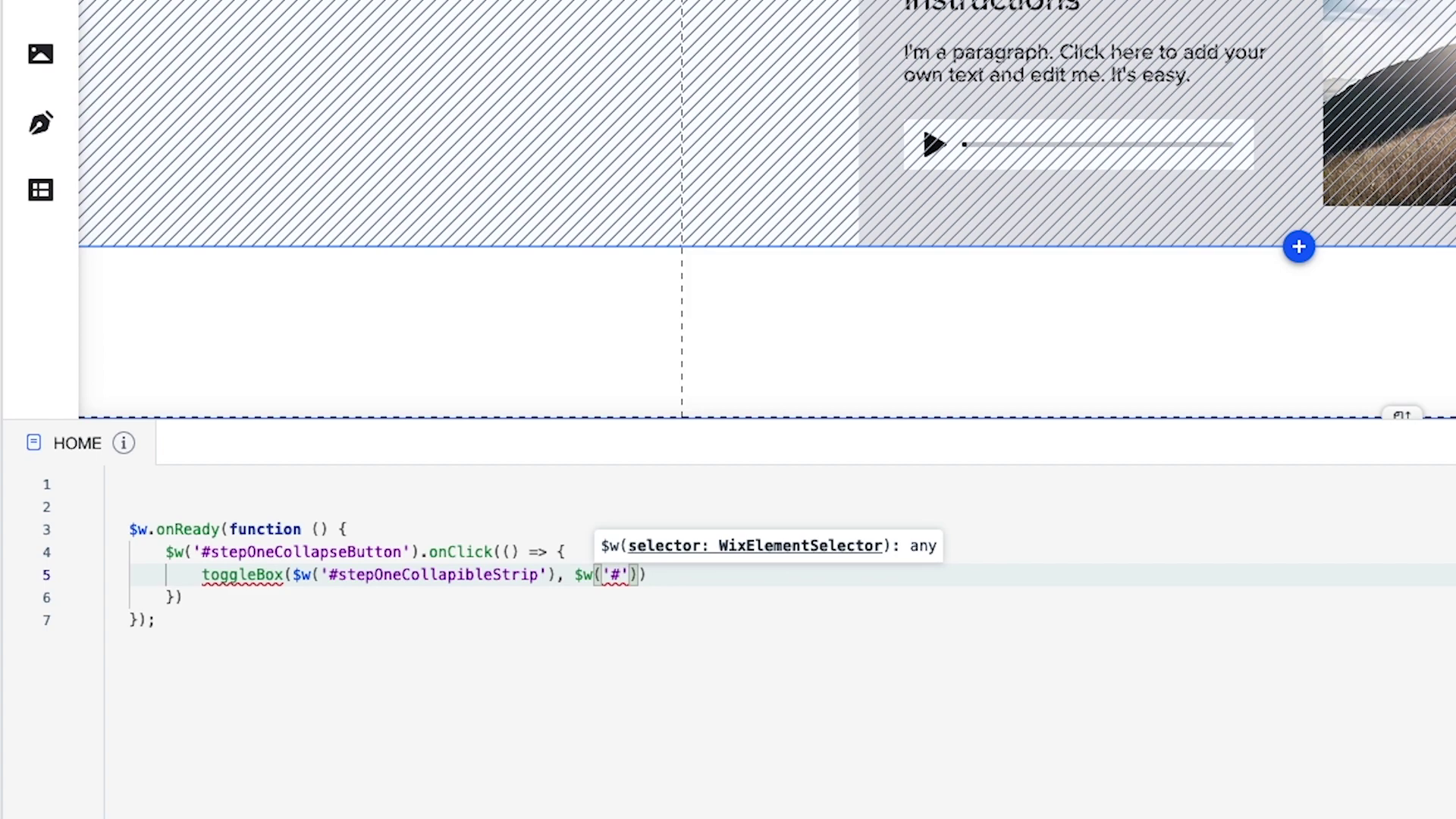
{"action": "type", "text": "ste"}
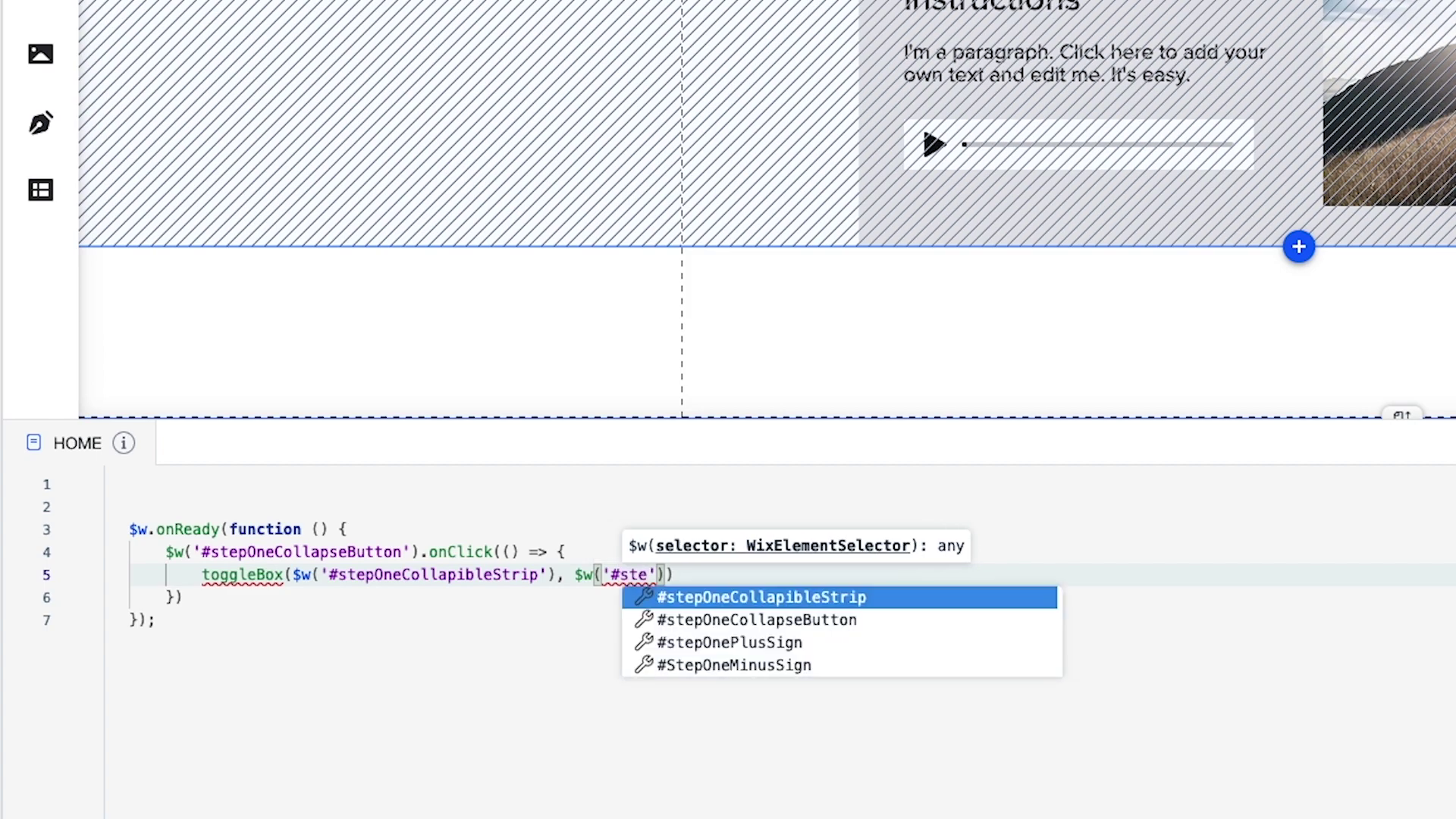
{"action": "key", "text": "Down"}
{"action": "key", "text": "Down"}
{"action": "key", "text": "Return"}
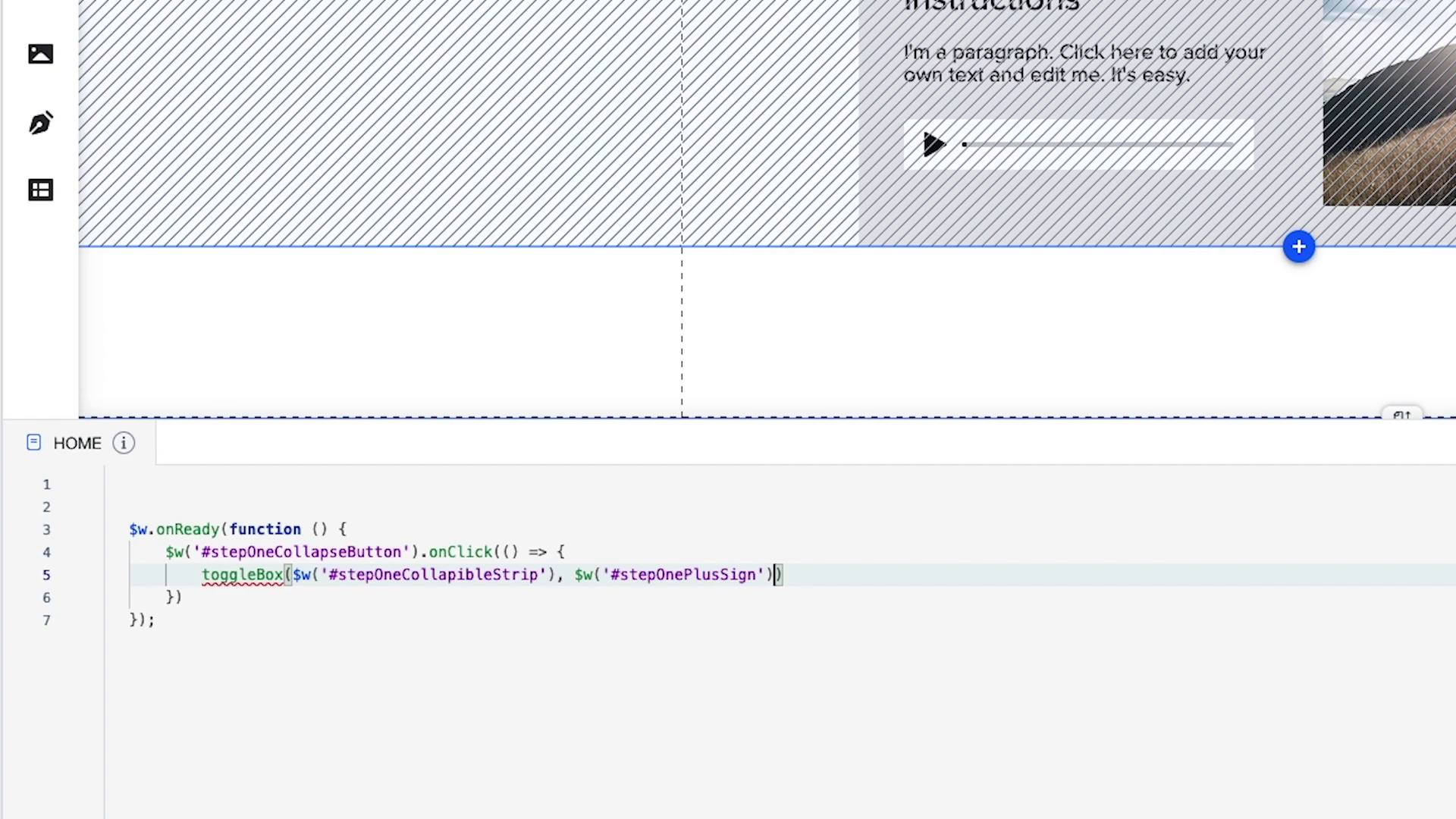
Add $w('#StepOneMinusSign') as the third toggleBox argument and end the statement with a semicolon.
{"action": "type", "text": ", $w("}
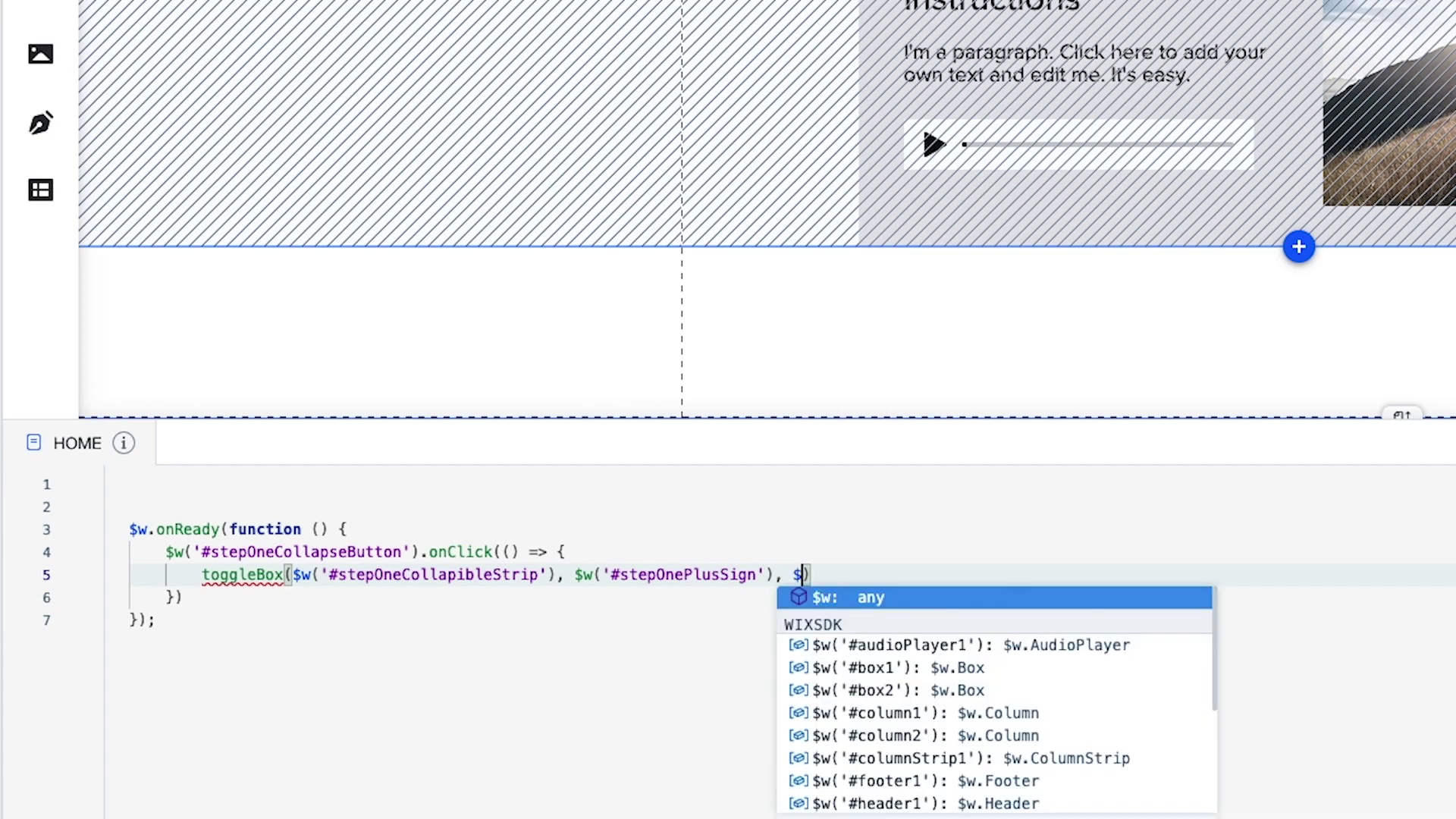
{"action": "type", "text": "'"}
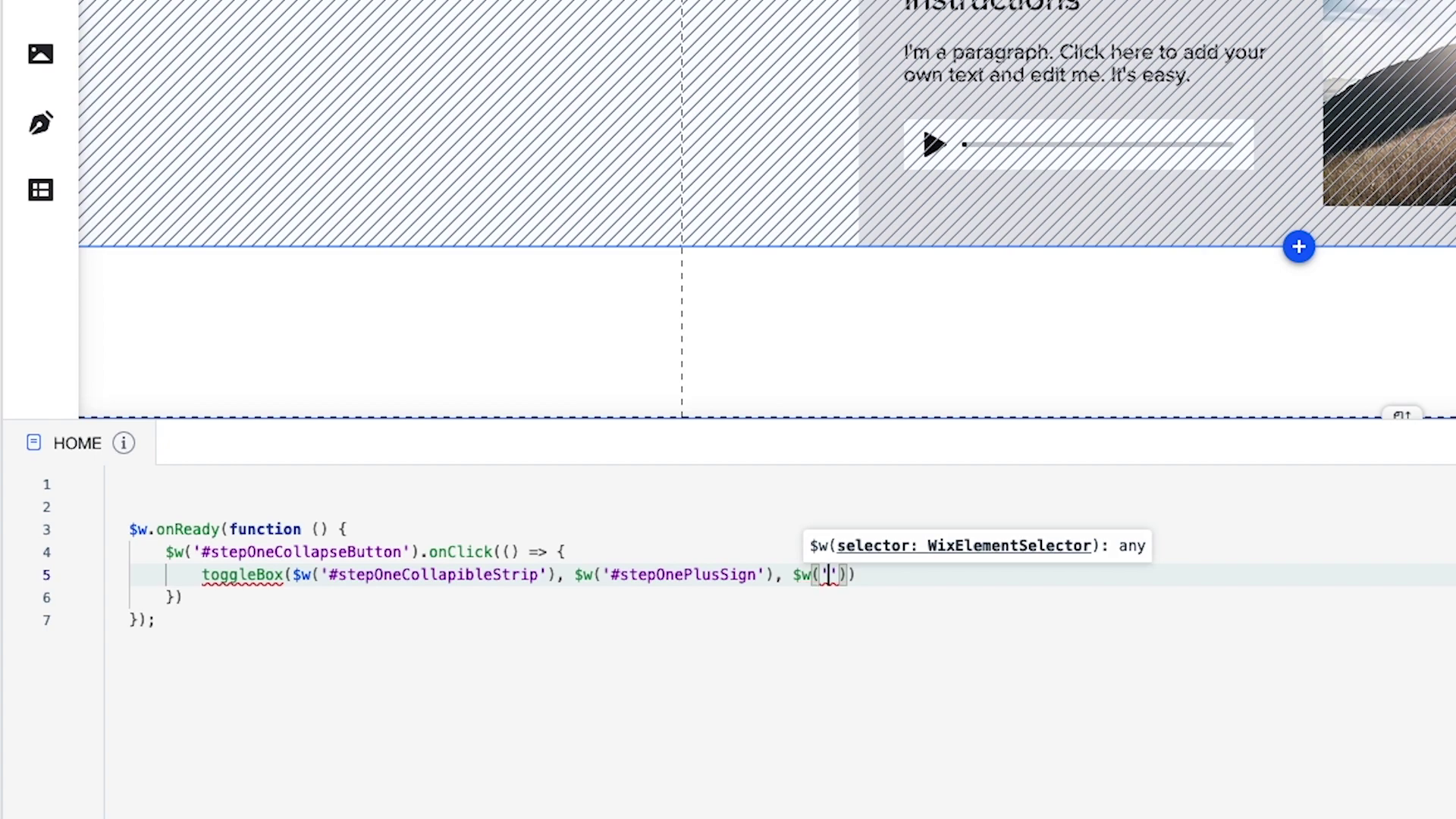
{"action": "type", "text": "#"}
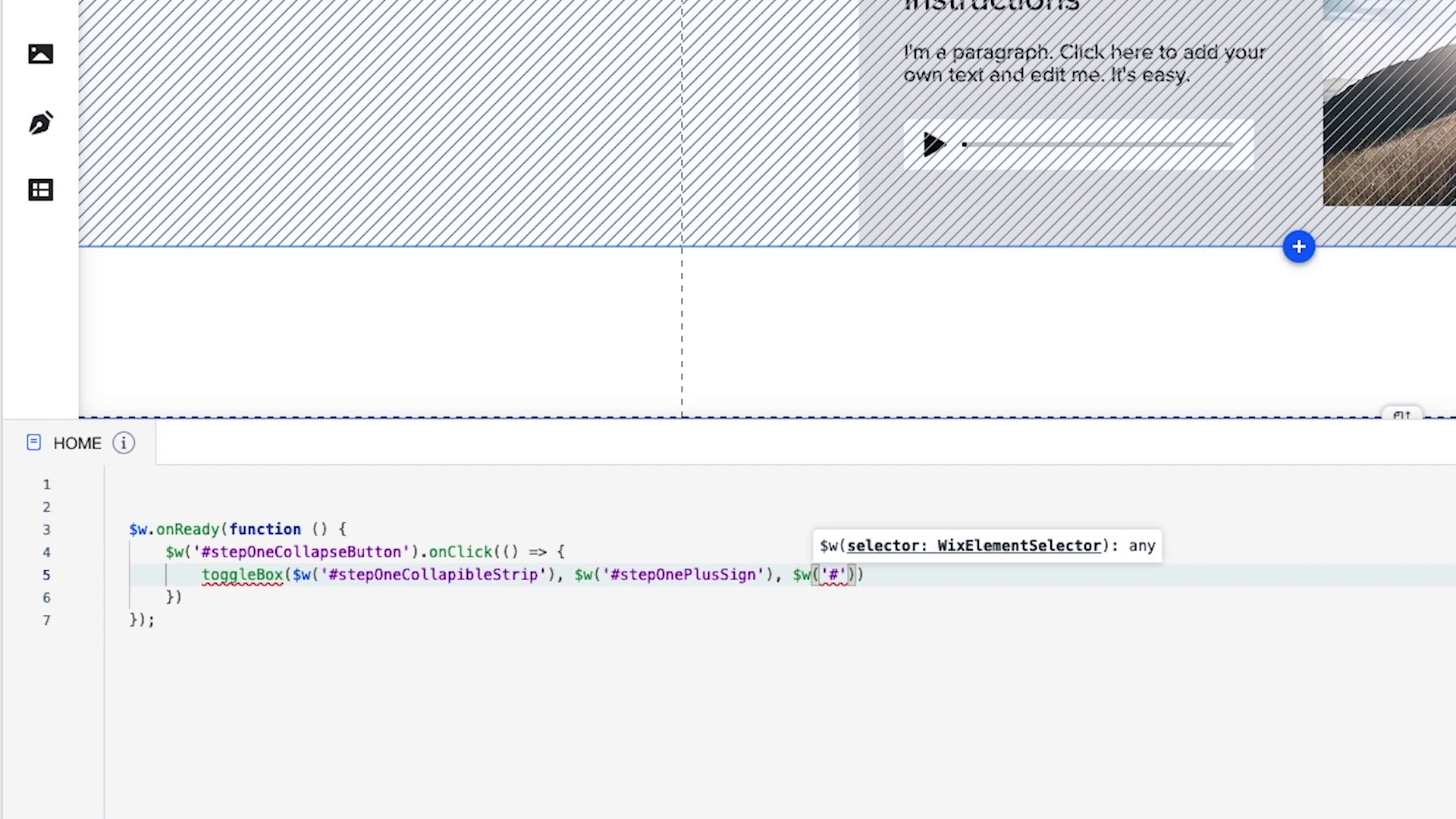
{"action": "type", "text": "ste"}
{"action": "key", "text": "Down"}
{"action": "key", "text": "Down"}
{"action": "key", "text": "Down"}
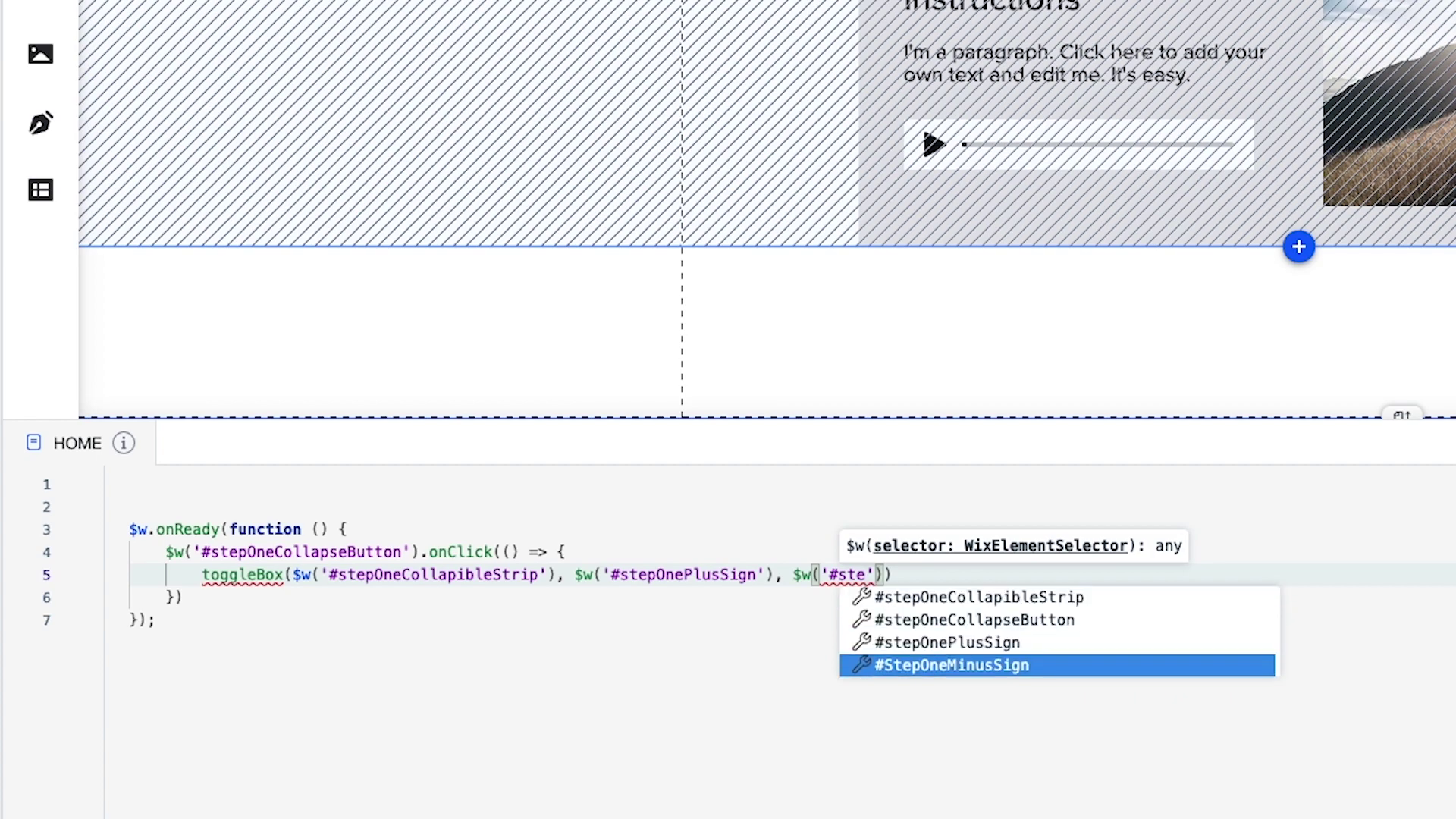
{"action": "key", "text": "Return"}
{"action": "key", "text": "End"}
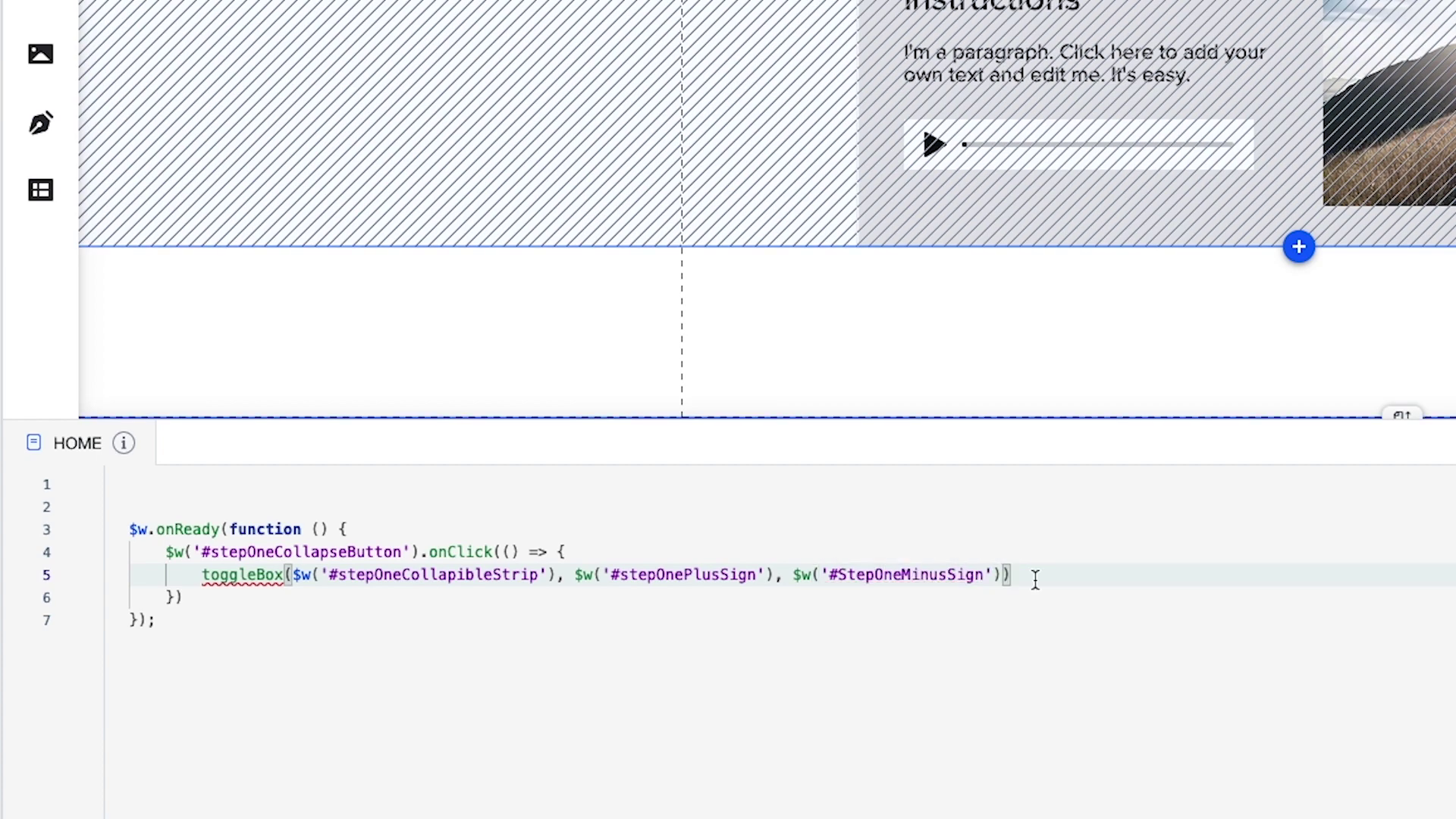
{"action": "type", "text": ";"}
{"action": "left_click", "coordinate": [204, 597]}
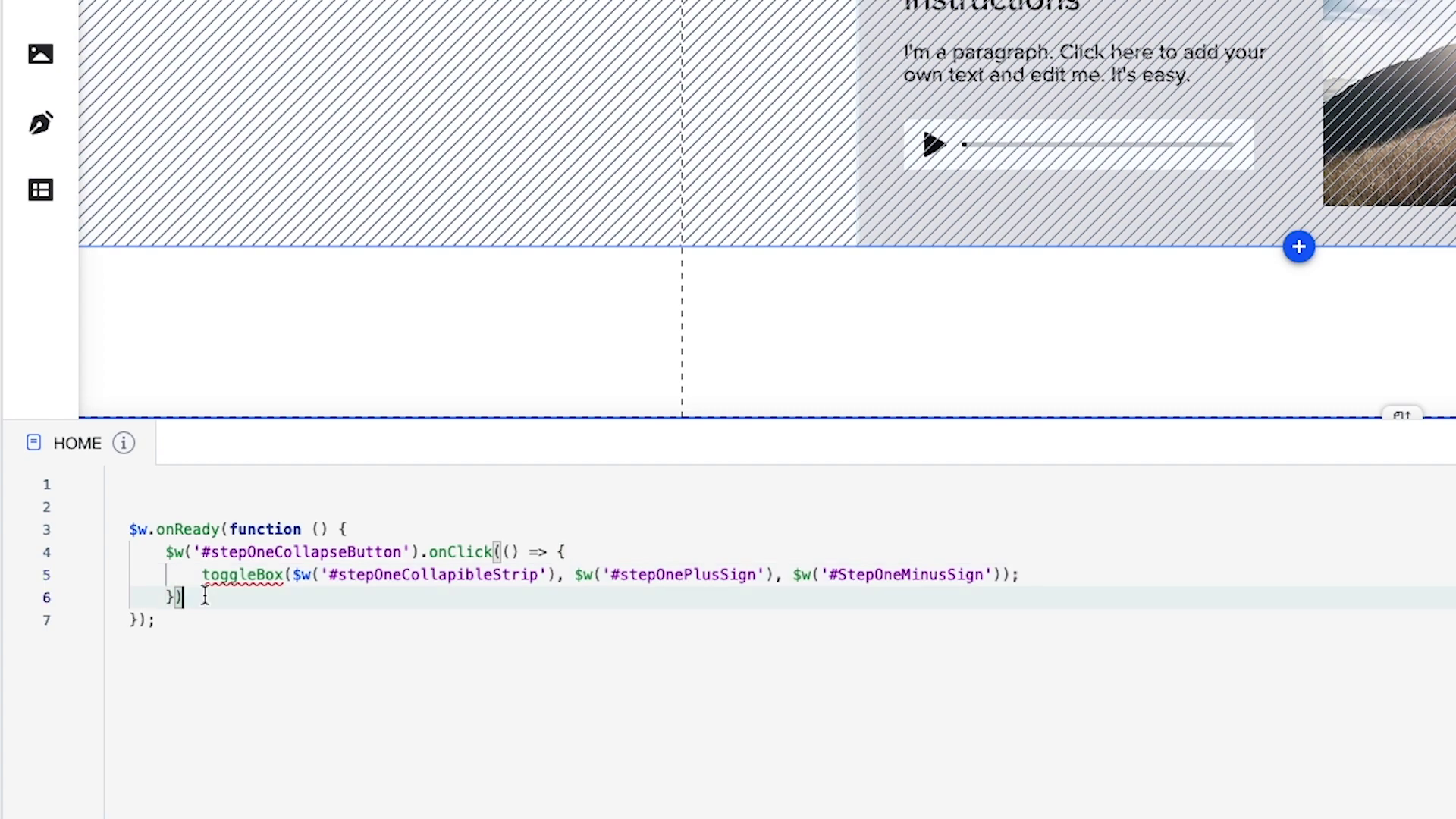
End the onClick statement with a semicolon and add two new lines below the onReady block.
{"action": "type", "text": ";"}
{"action": "mouse_move", "coordinate": [243, 576]}
{"action": "left_click", "coordinate": [182, 620]}
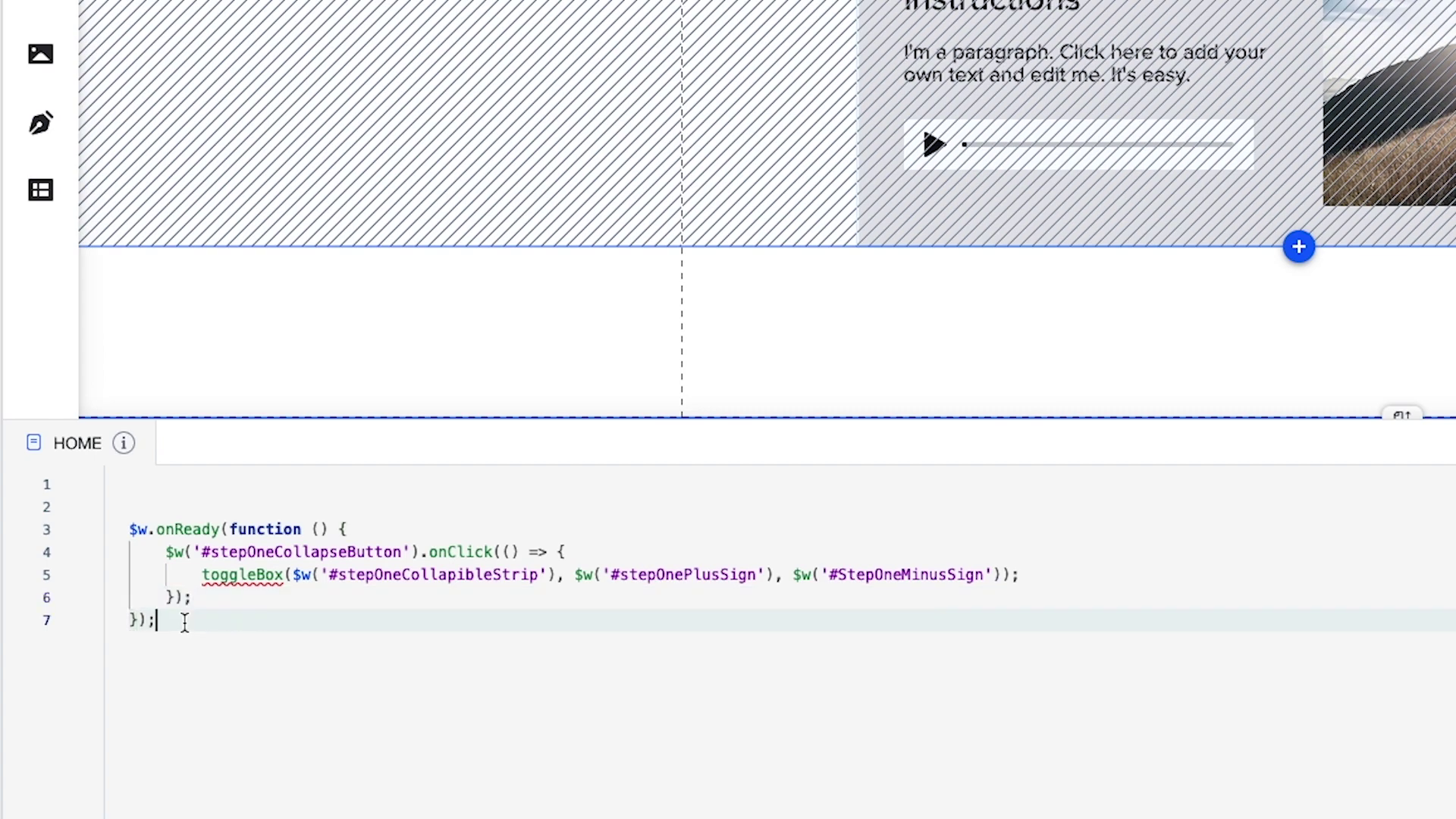
{"action": "key", "text": "Return"}
{"action": "key", "text": "Return"}
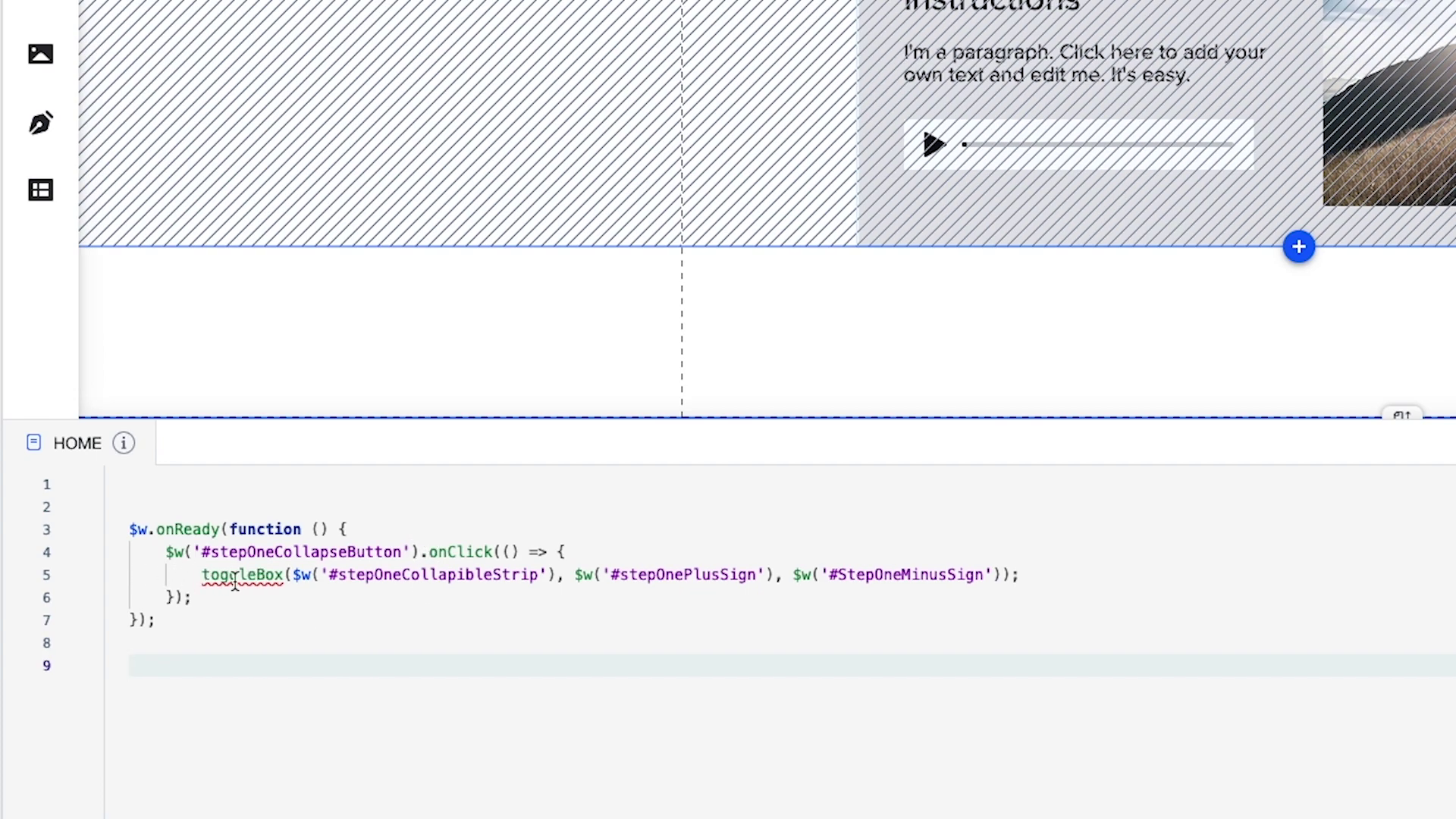
Start a function named toggleBox with empty parentheses on line 9, below the onReady block.
{"action": "mouse_move", "coordinate": [274, 584]}
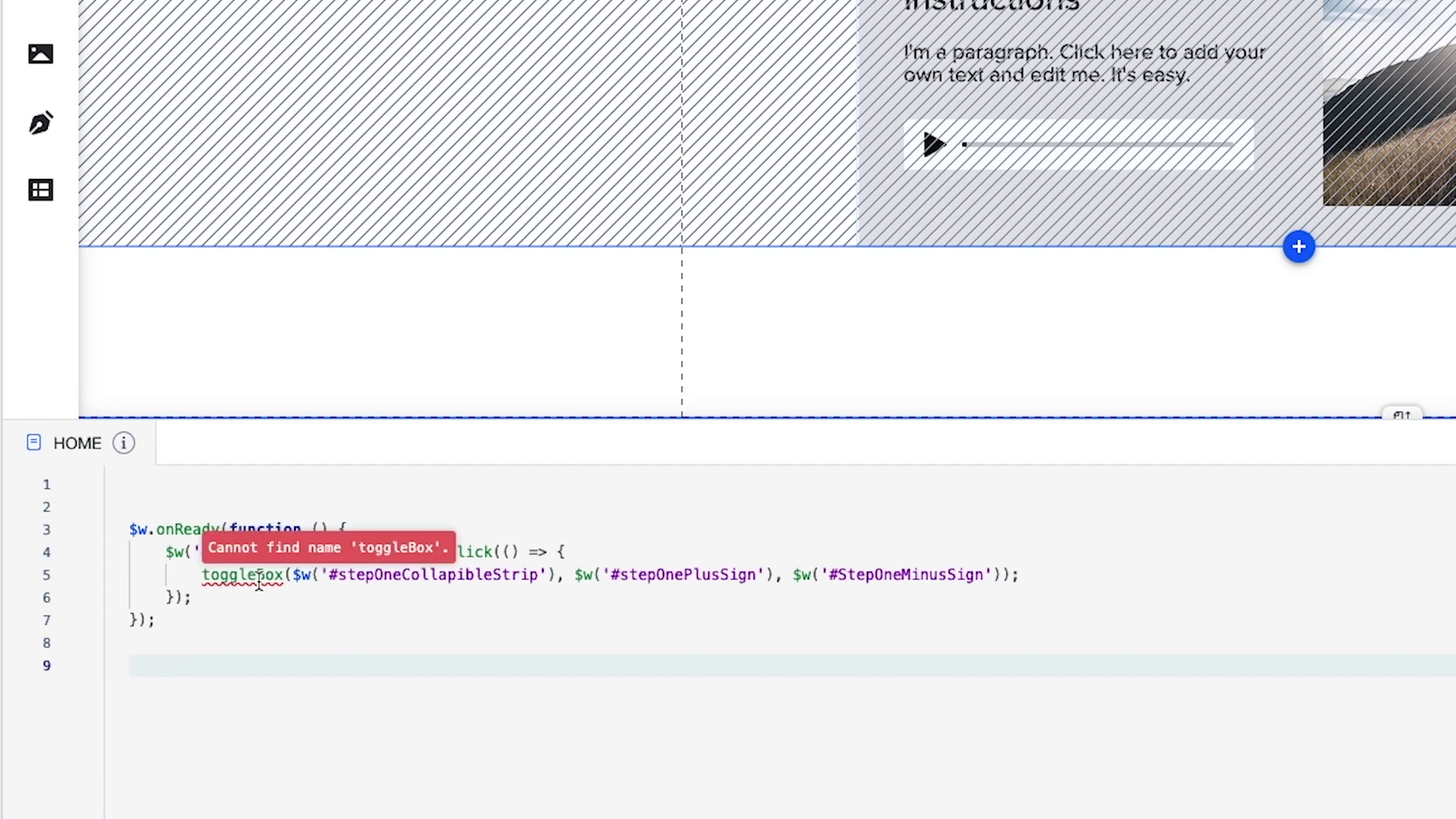
{"action": "left_click", "coordinate": [202, 578]}
{"action": "double_click", "coordinate": [220, 580]}
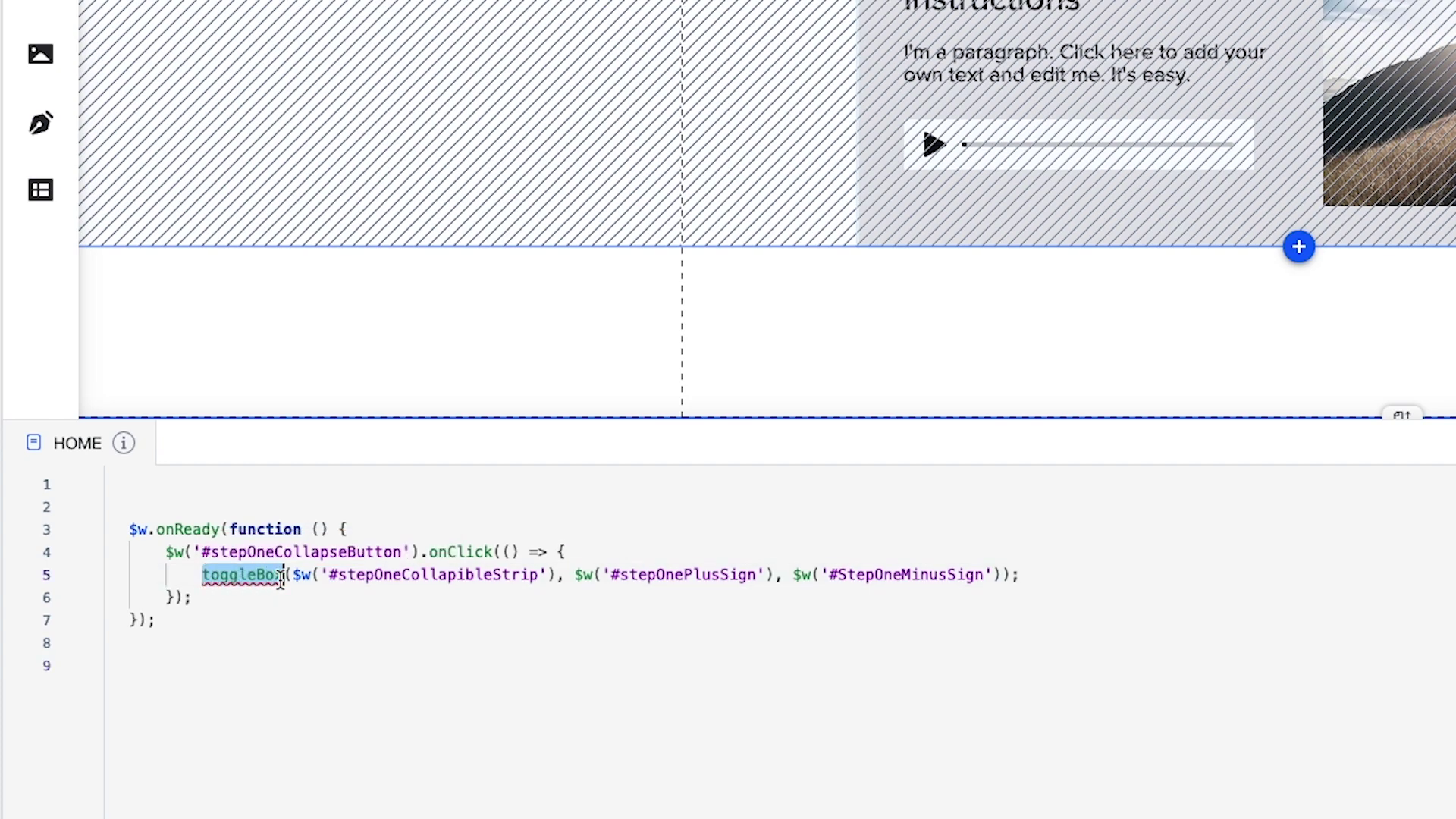
{"action": "left_click", "coordinate": [145, 673]}
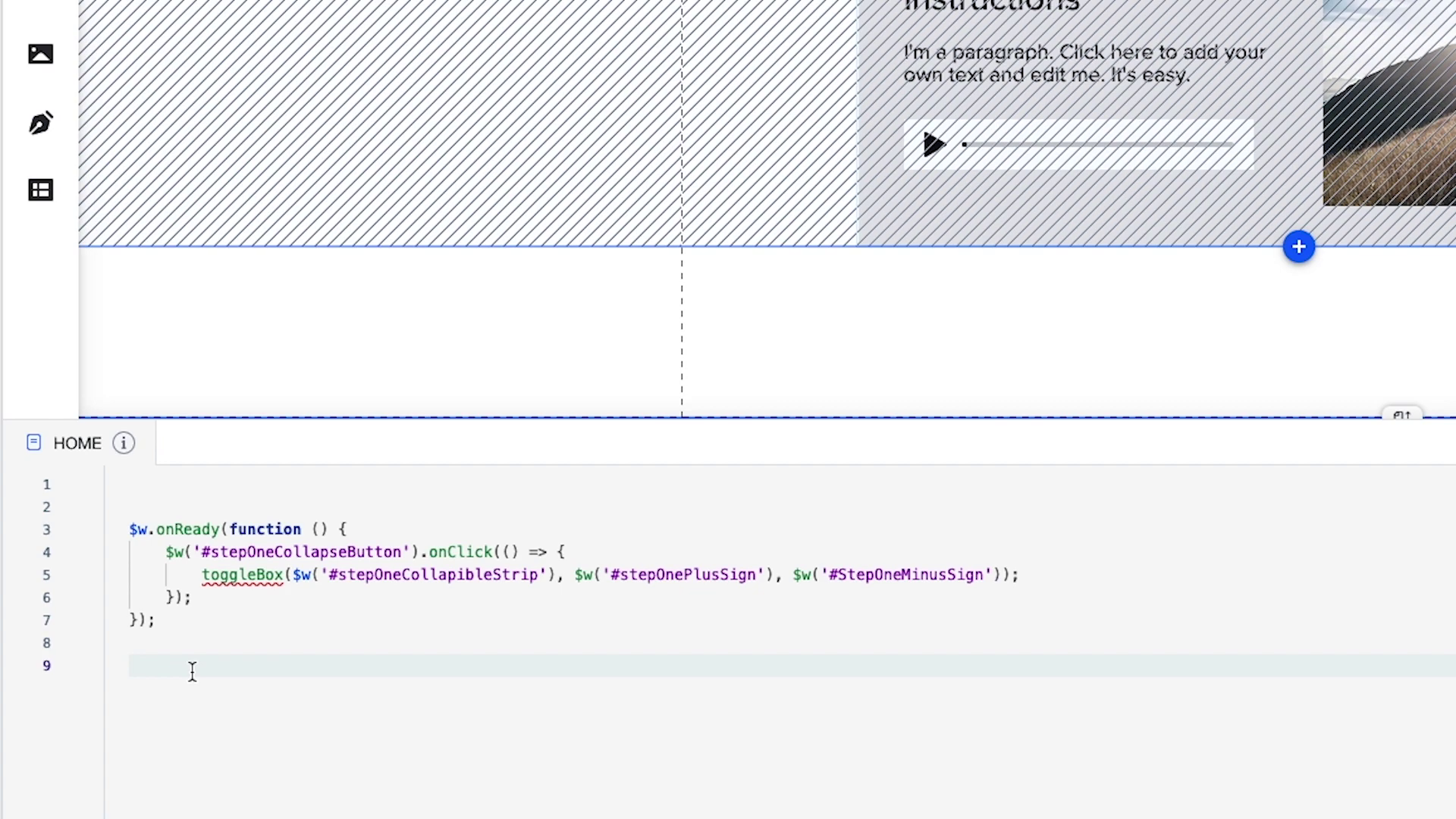
{"action": "type", "text": "func"}
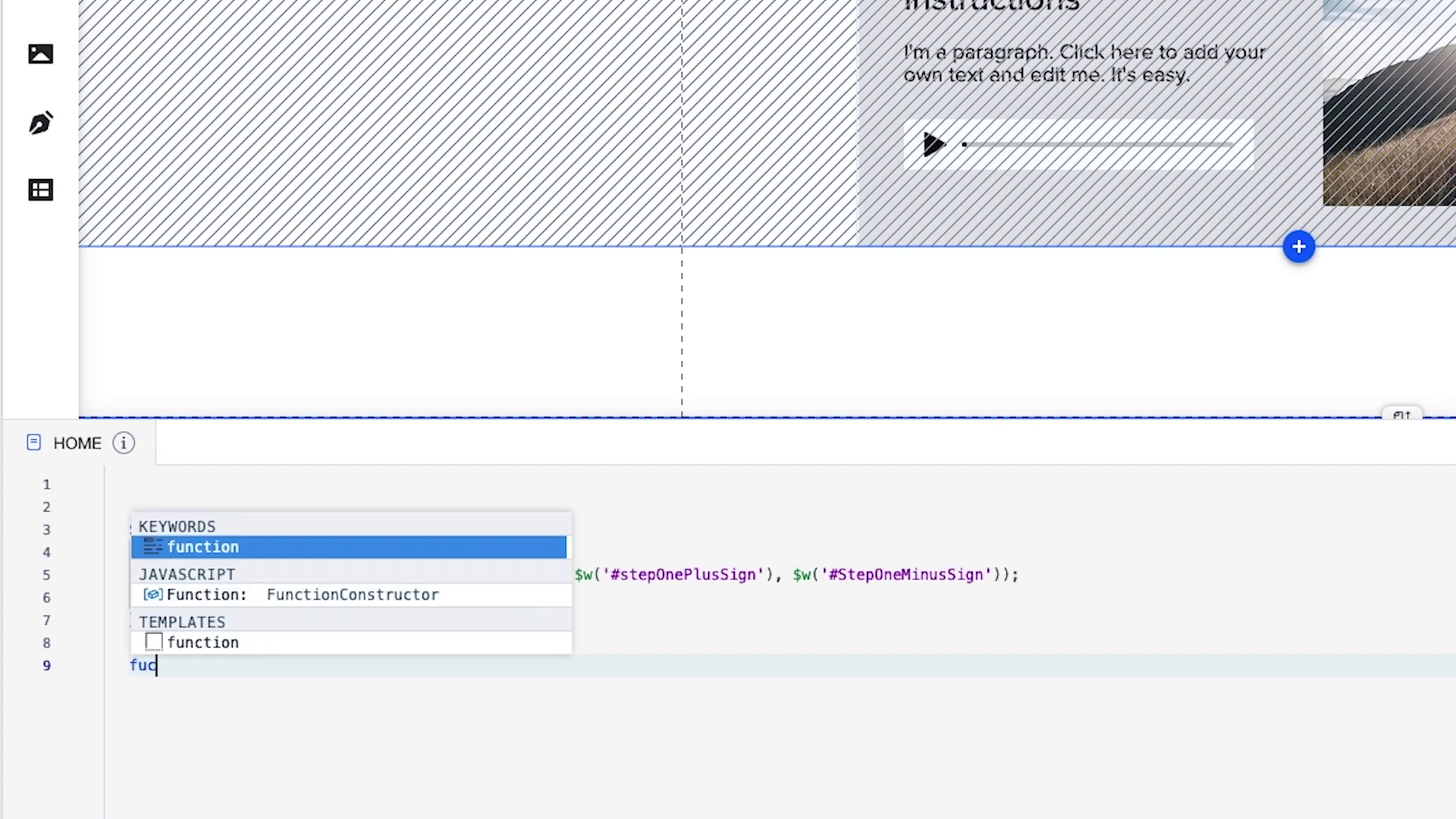
{"action": "key", "text": "Return"}
{"action": "type", "text": "to"}
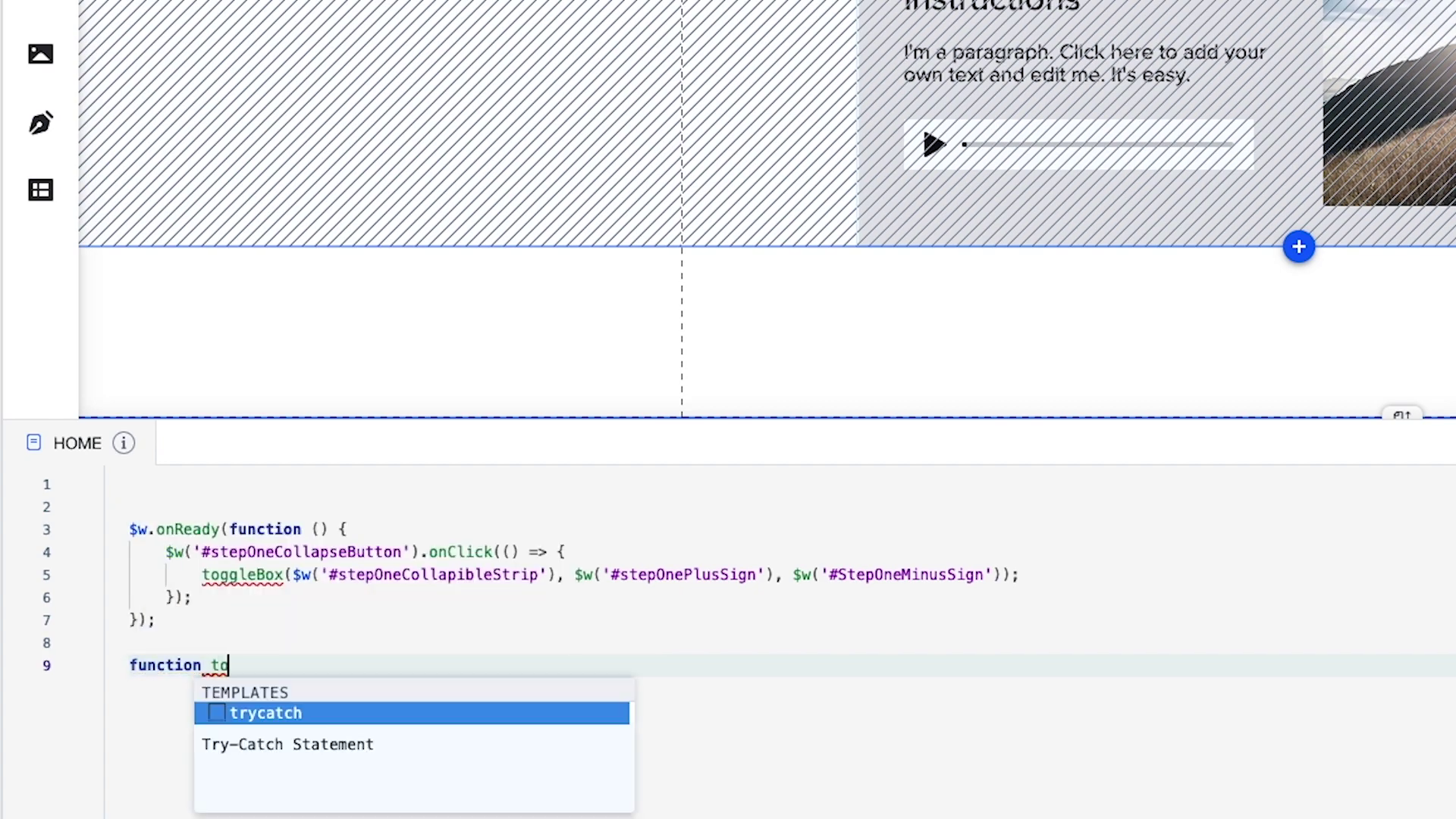
{"action": "type", "text": "ggleBox("}
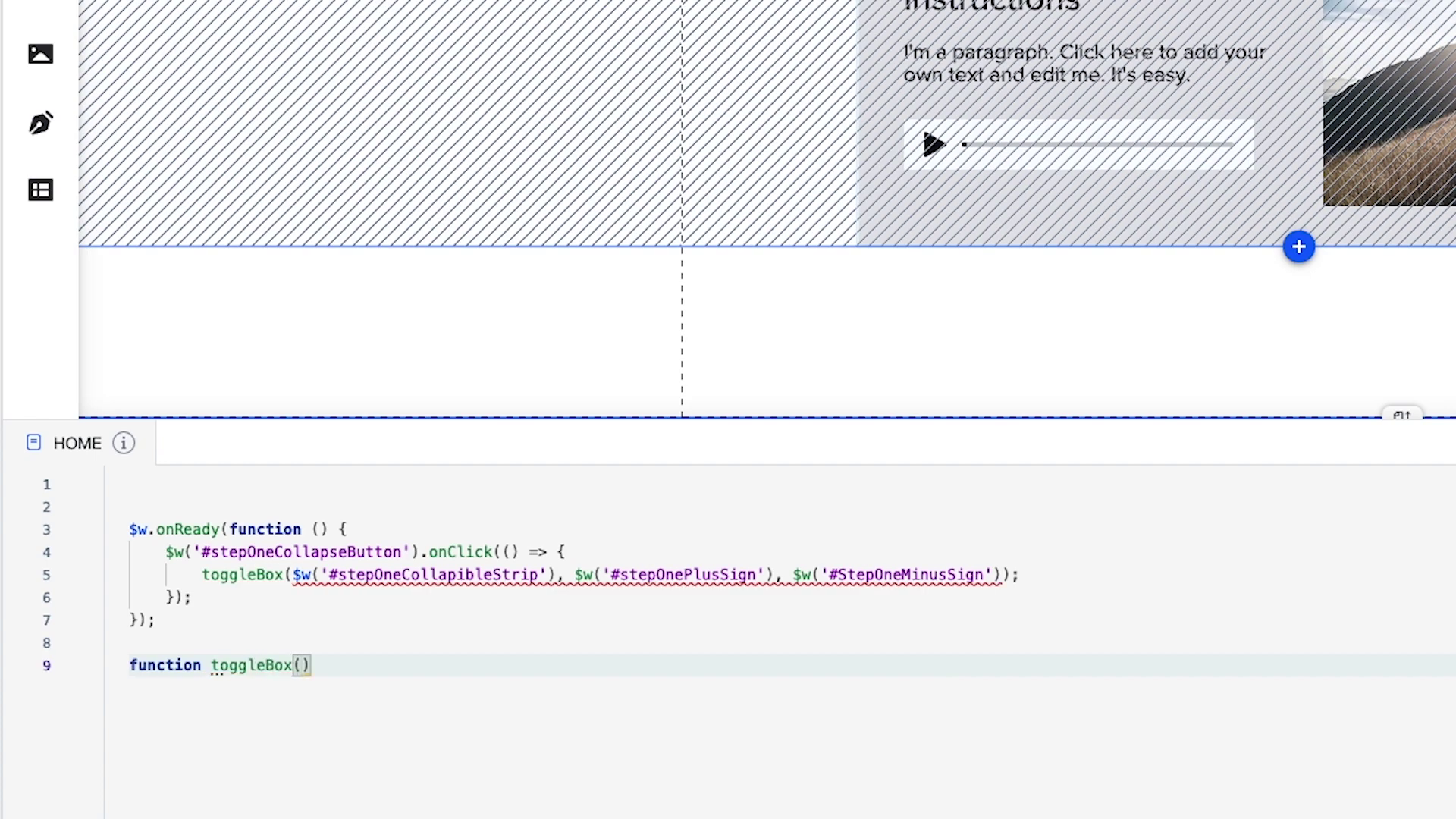
Give the toggleBox function the parameters boxElement, plusSign and minusSign, and open its body with braces.
{"action": "type", "text": "boxEl"}
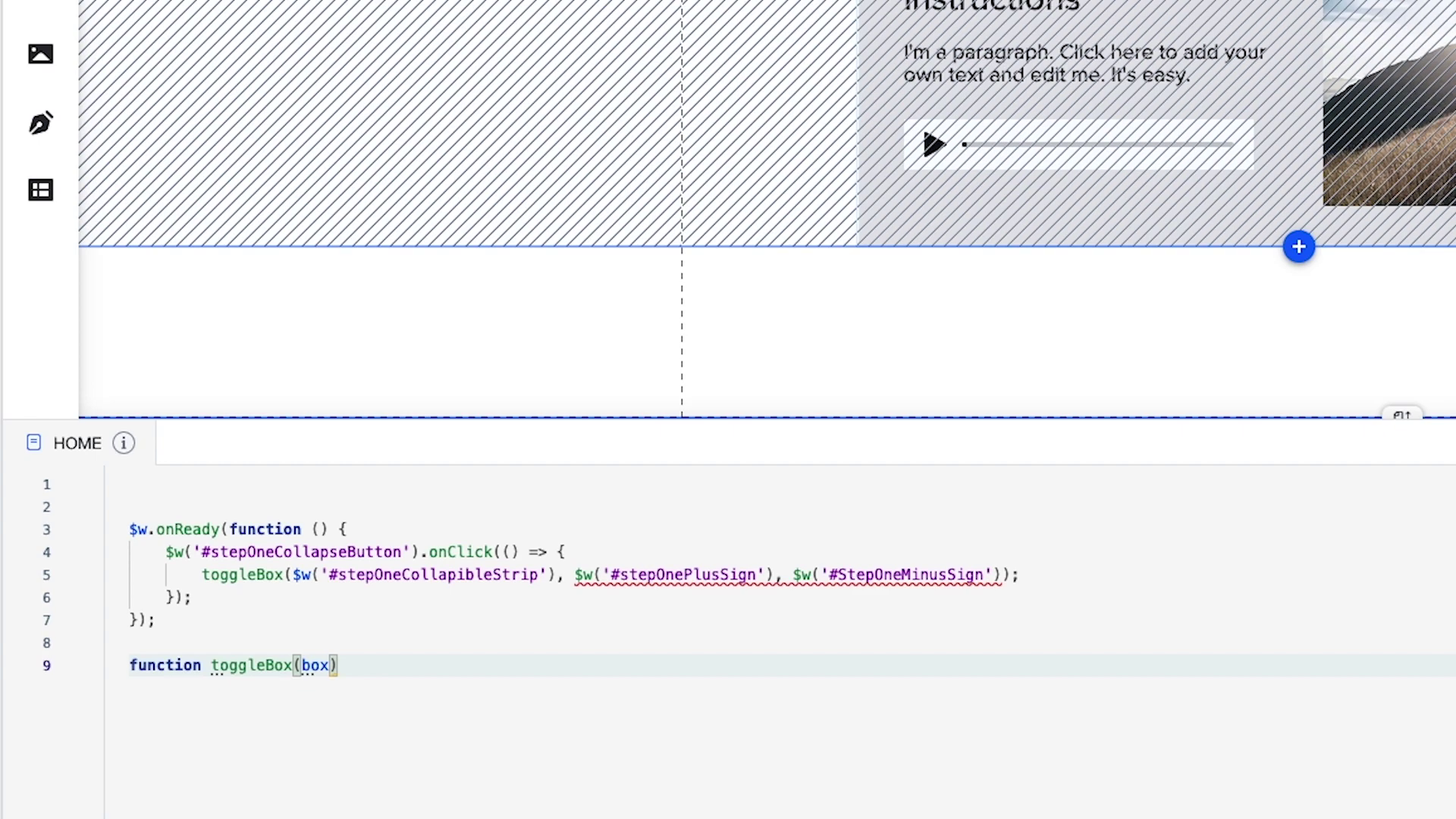
{"action": "type", "text": "ement, plusSi"}
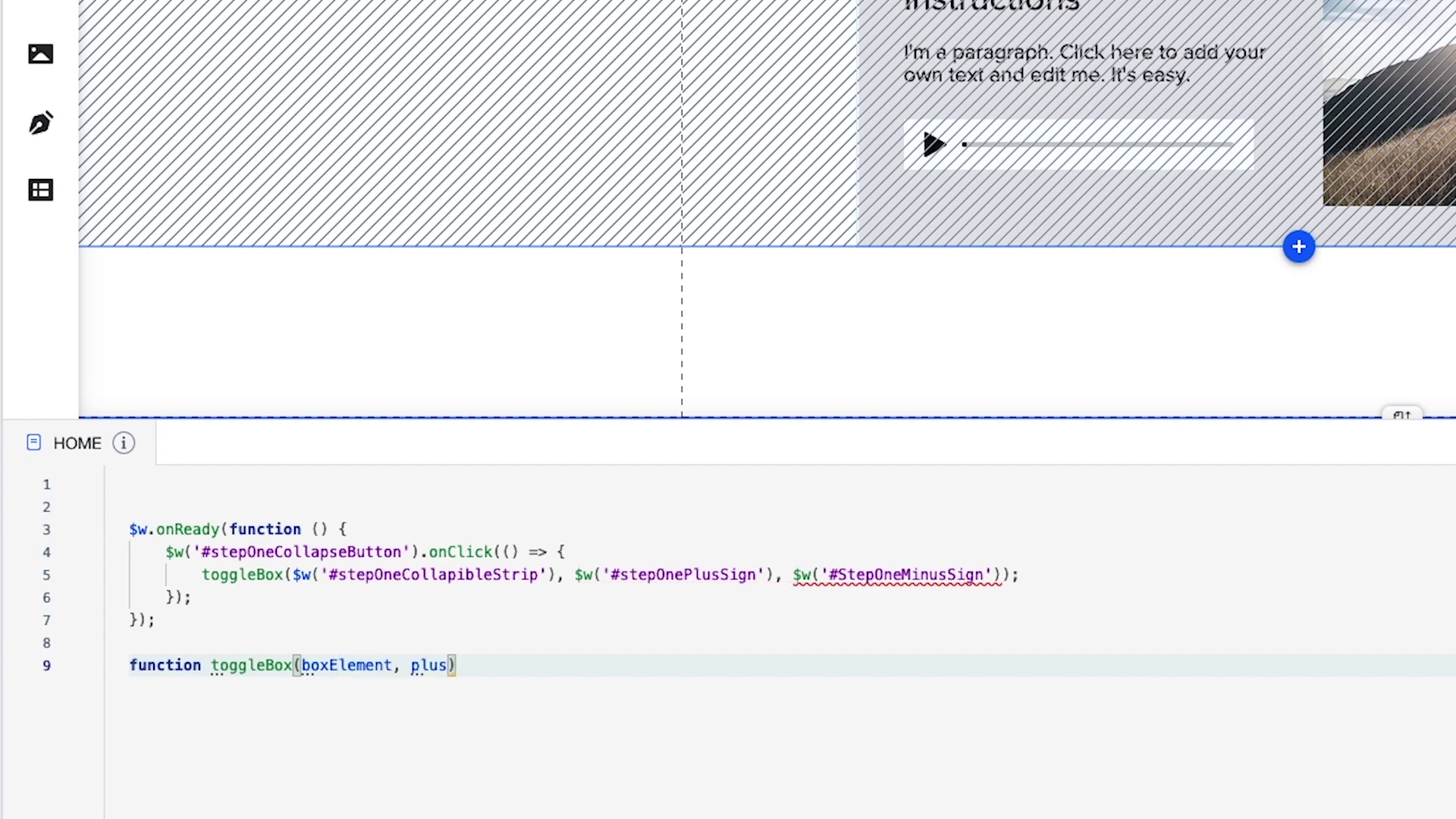
{"action": "type", "text": "gn, minusSign)"}
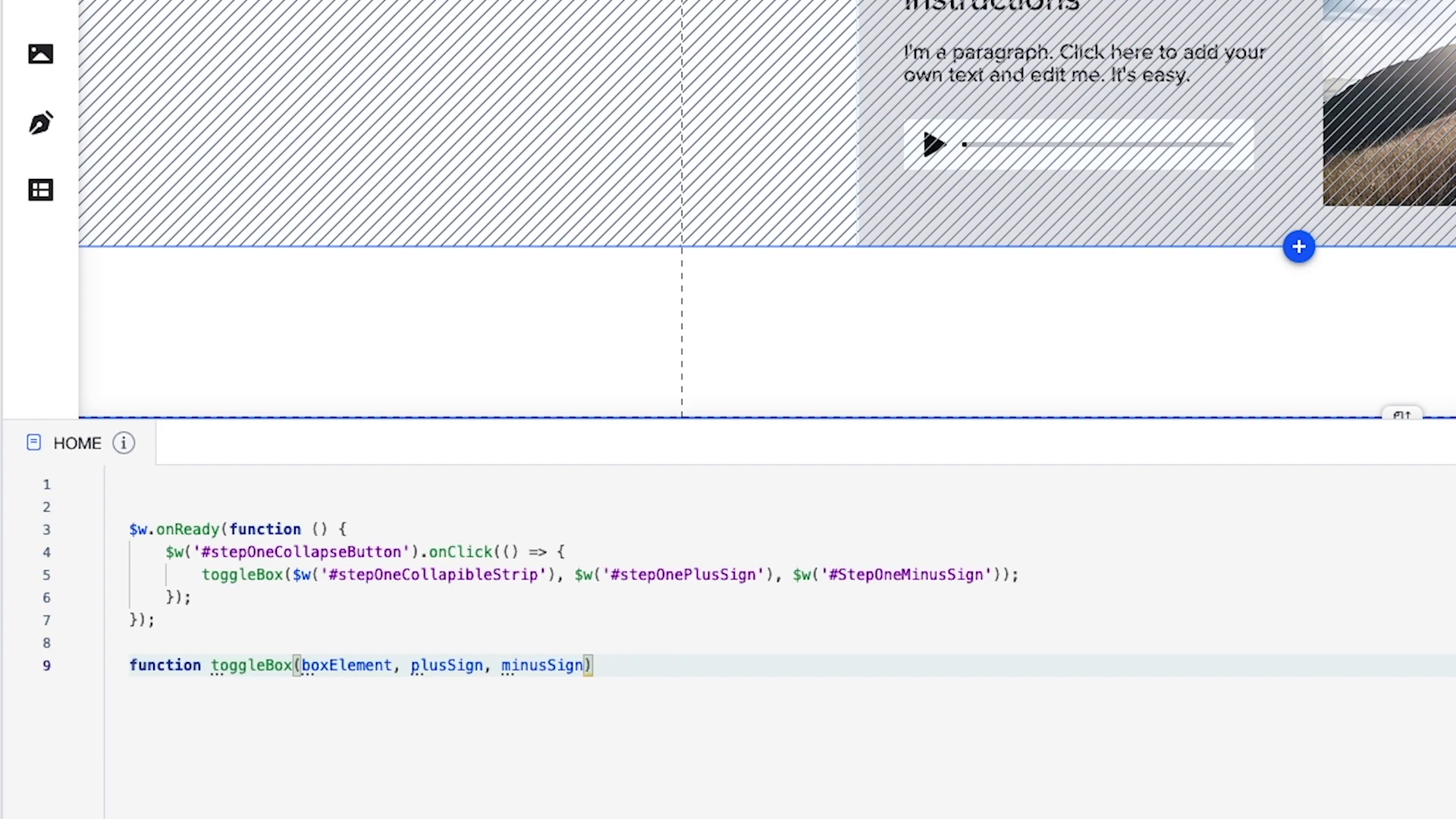
{"action": "type", "text": " {"}
{"action": "key", "text": "Return"}
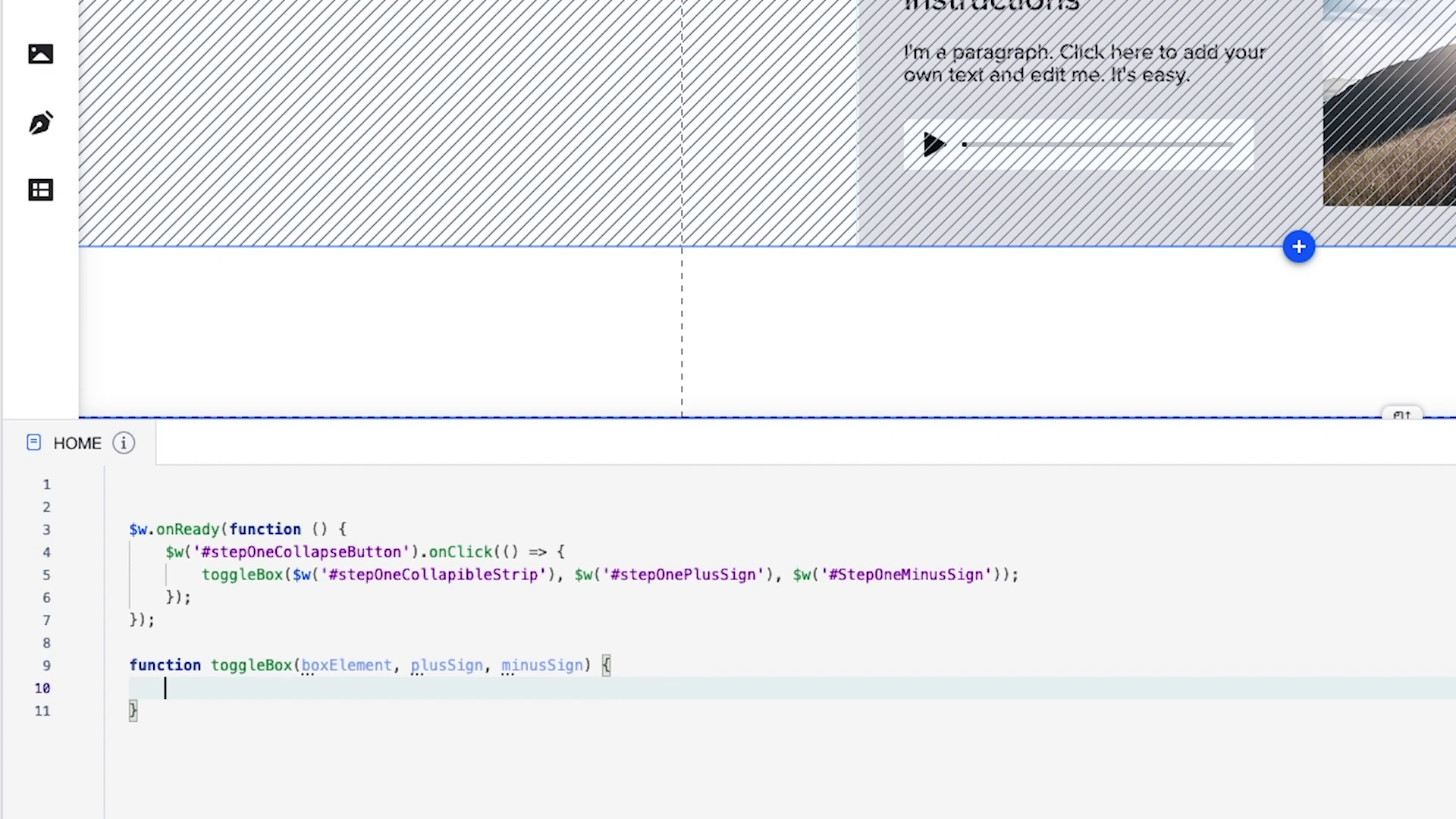
Declare const isCollapsed = boxElement.collapsed; as the first line of the toggleBox body.
{"action": "type", "text": "const"}
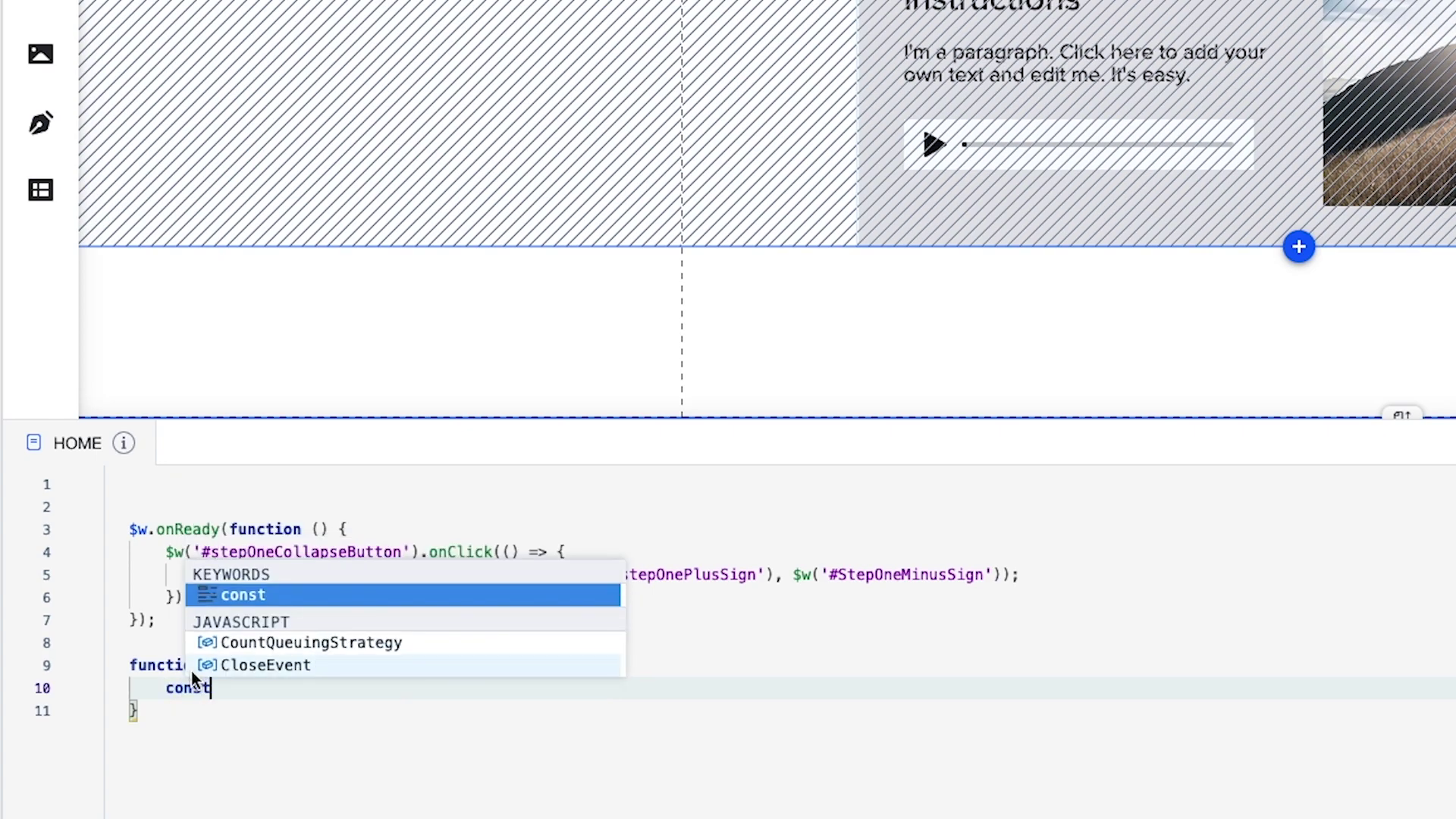
{"action": "type", "text": " isCol"}
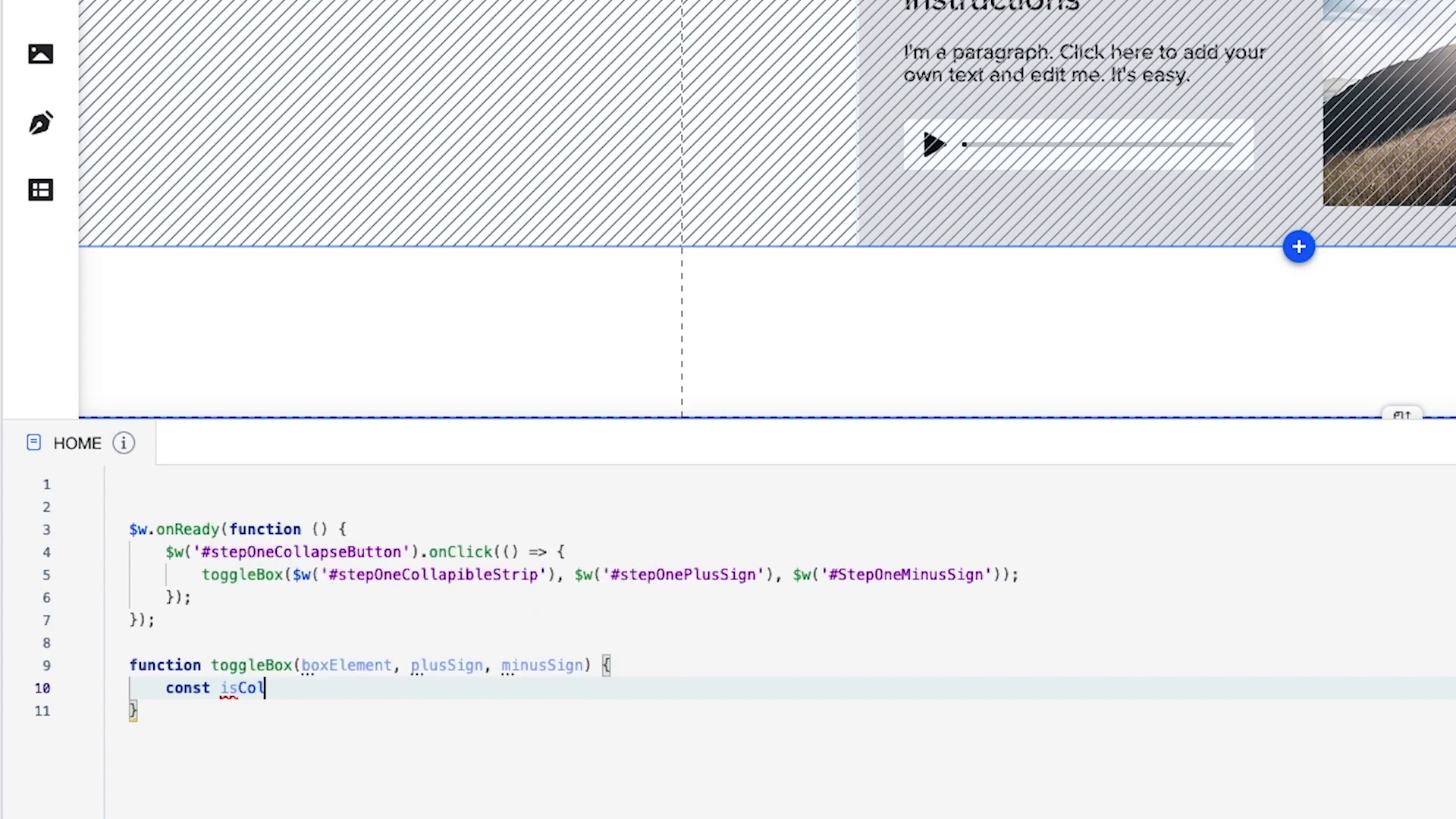
{"action": "type", "text": "lapsed = boxElement.collapsed;"}
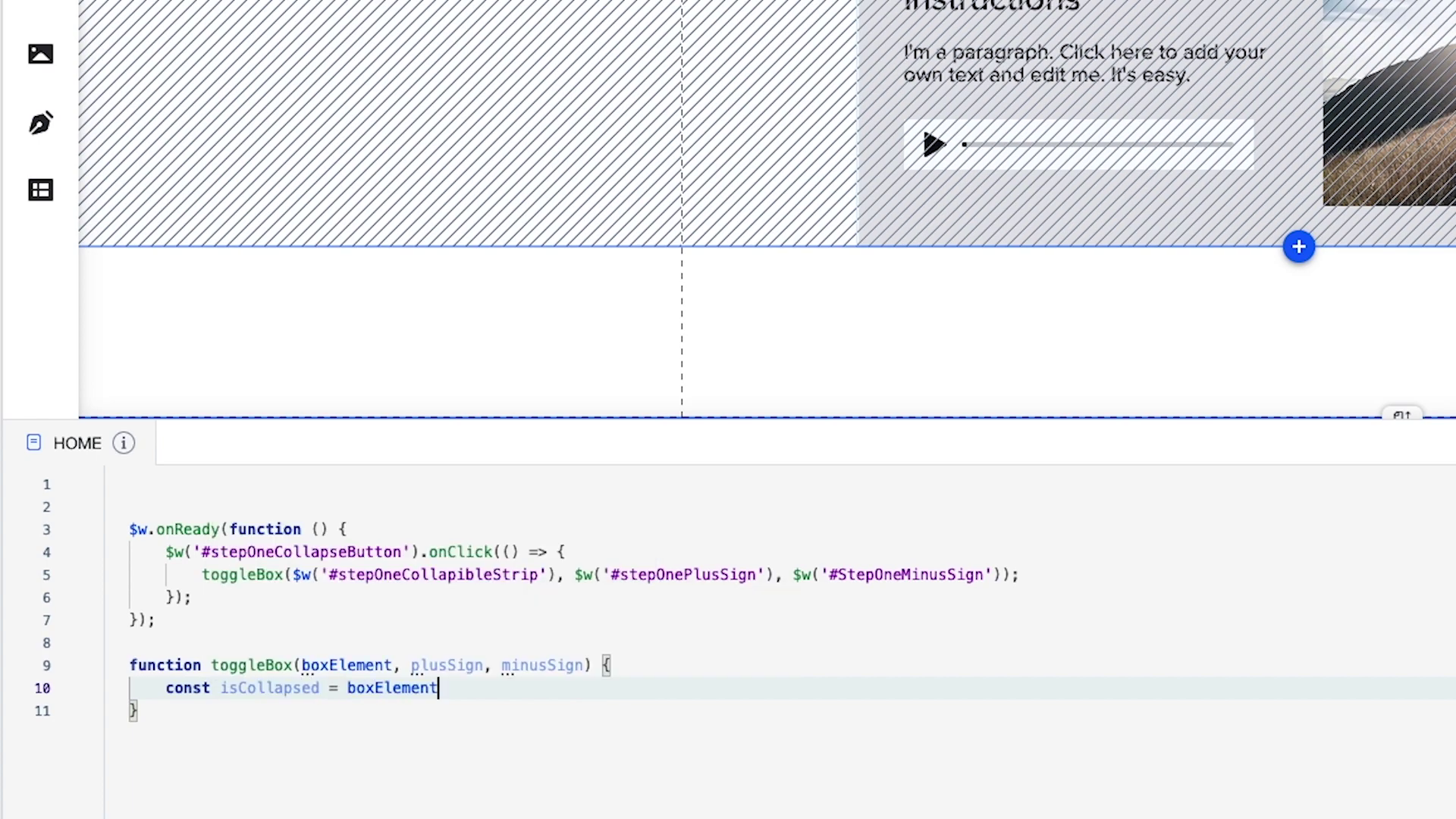
{"action": "key", "text": "Return"}
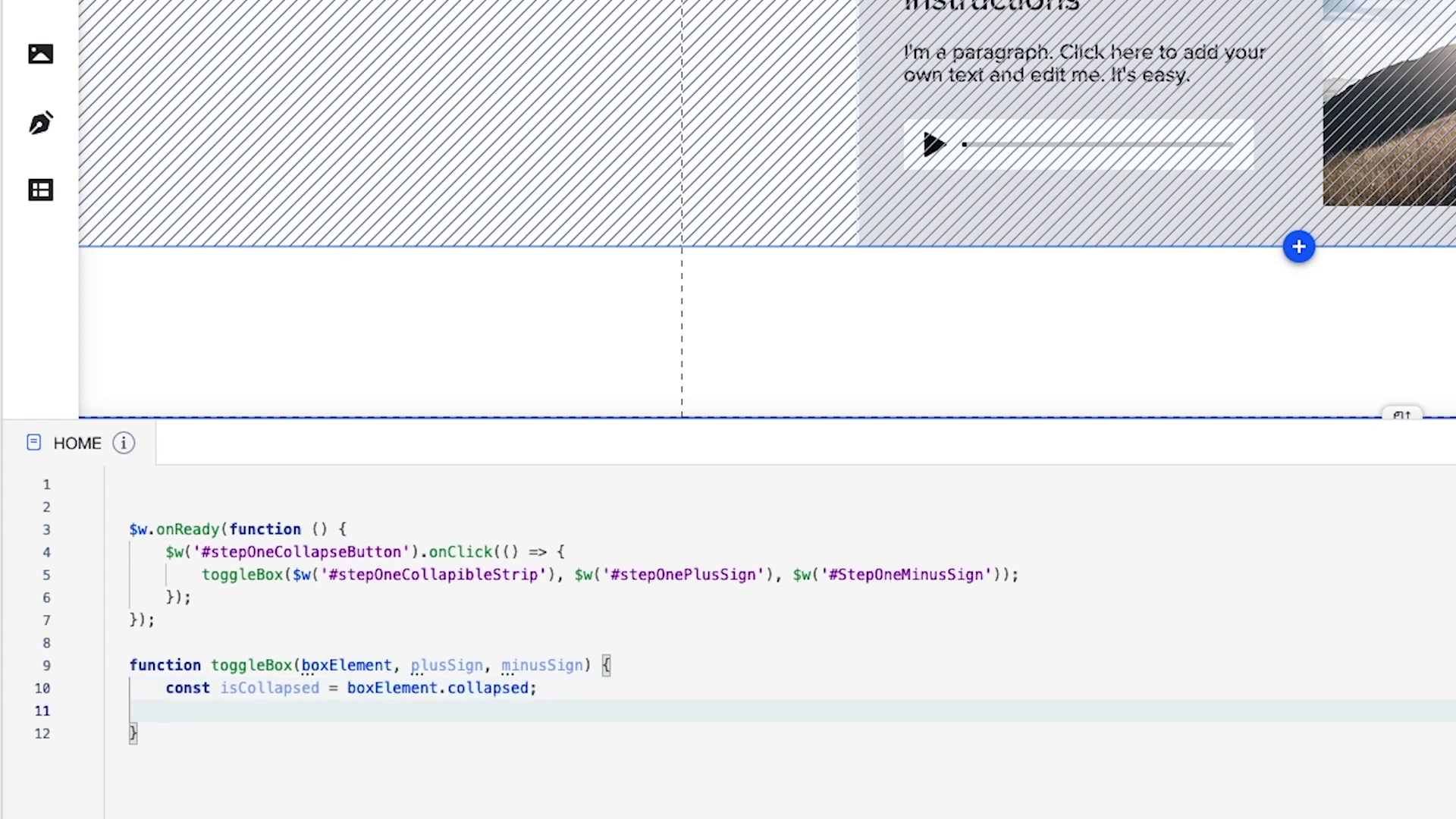
Add an empty if (isCollapsed) { } block below the isCollapsed declaration.
{"action": "type", "text": "if (is"}
{"action": "key", "text": "Return"}
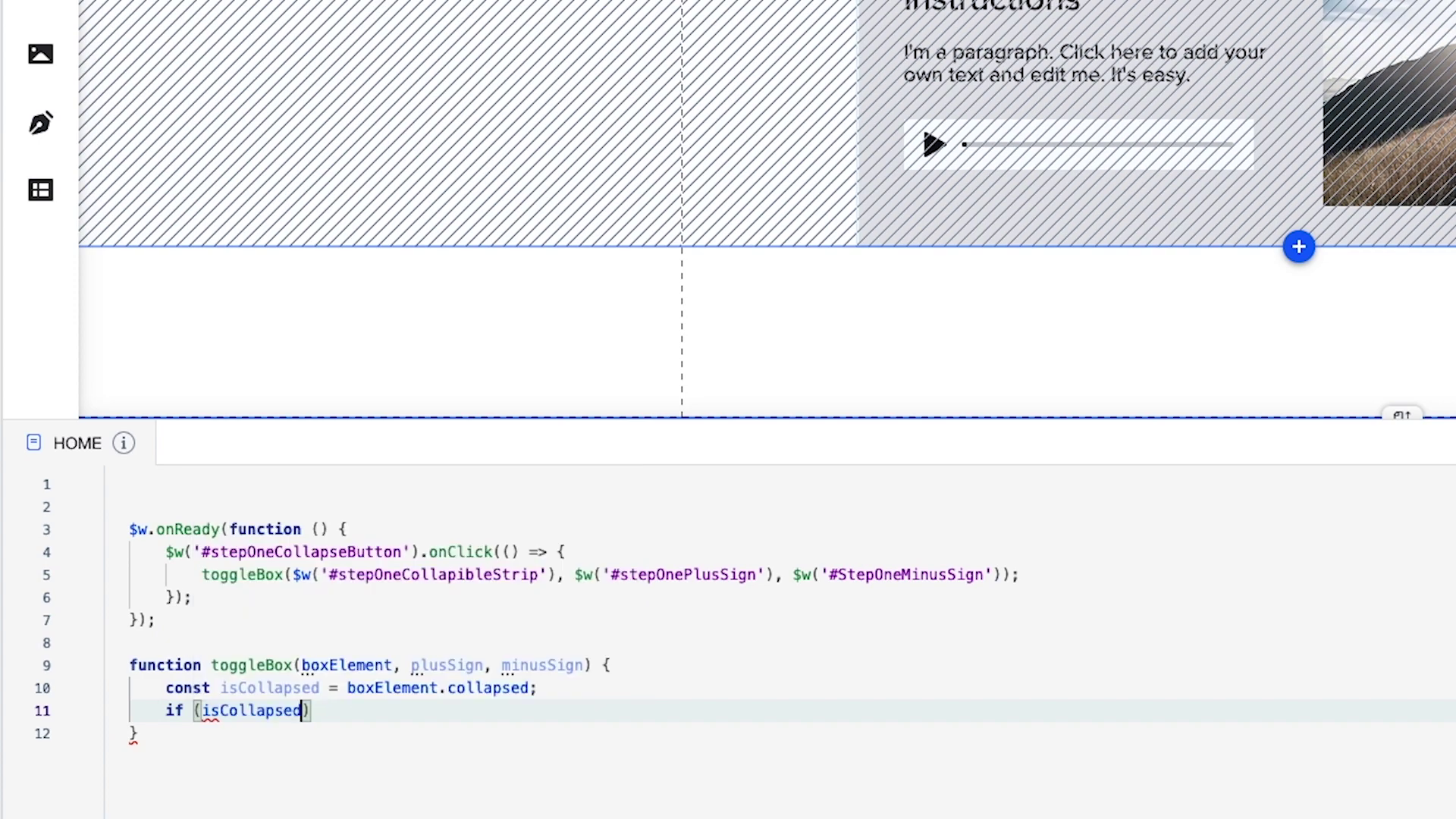
{"action": "key", "text": "Right"}
{"action": "type", "text": "{"}
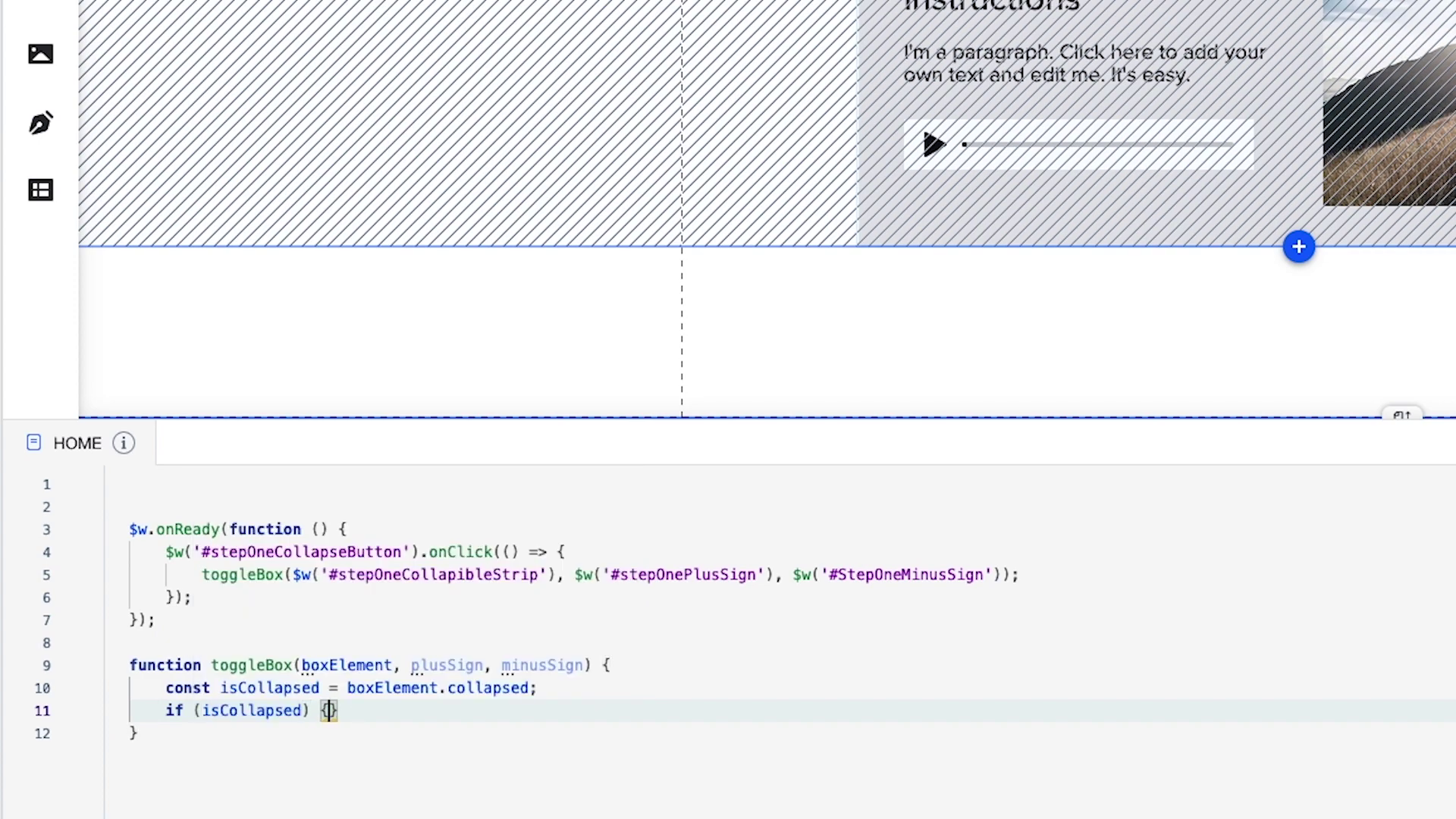
{"action": "key", "text": "Return"}
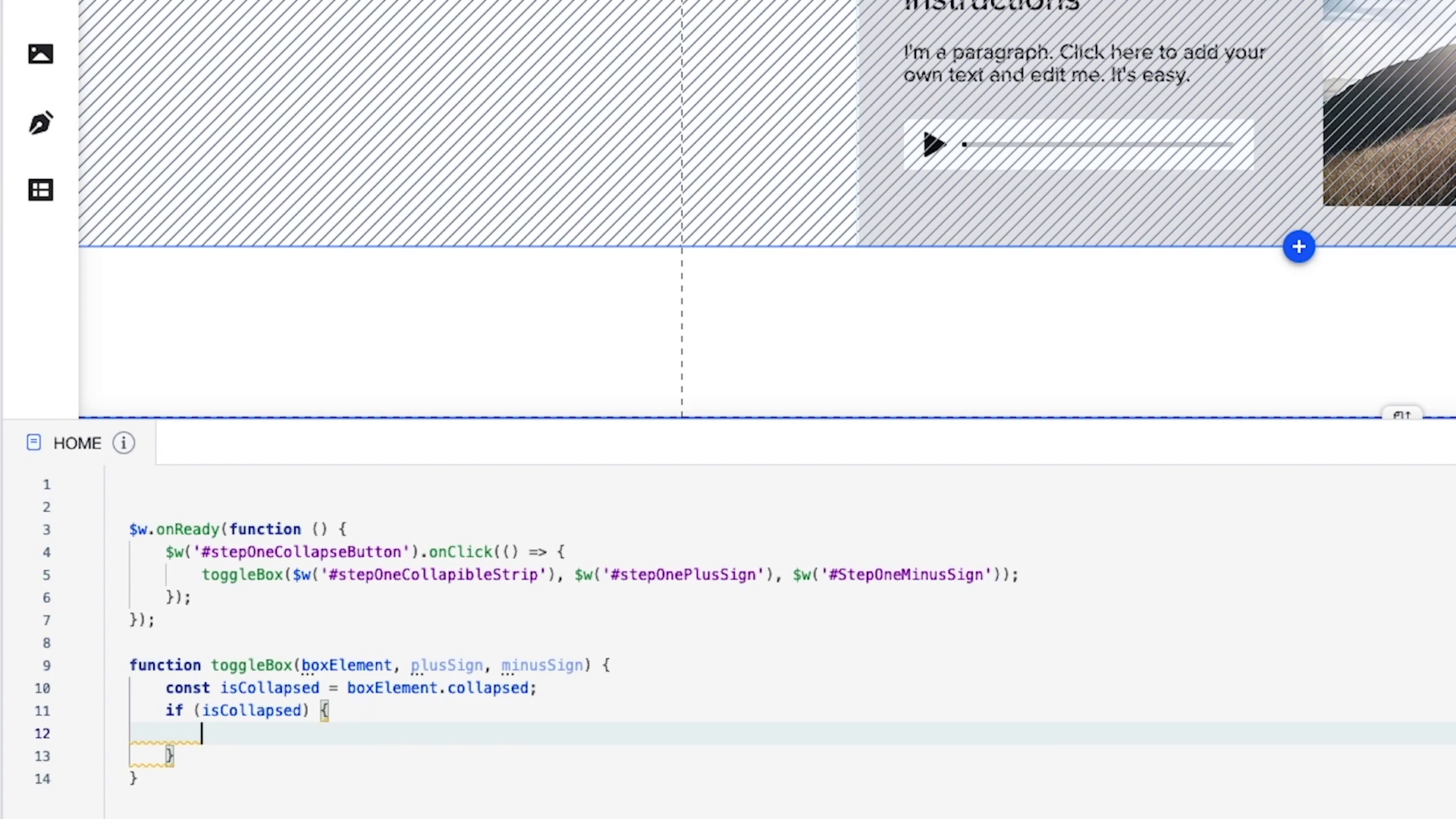
Fill the if block with plusSign.hide();, minusSign.show(); and boxElement.expand(); on separate lines.
{"action": "type", "text": "plusSign"}
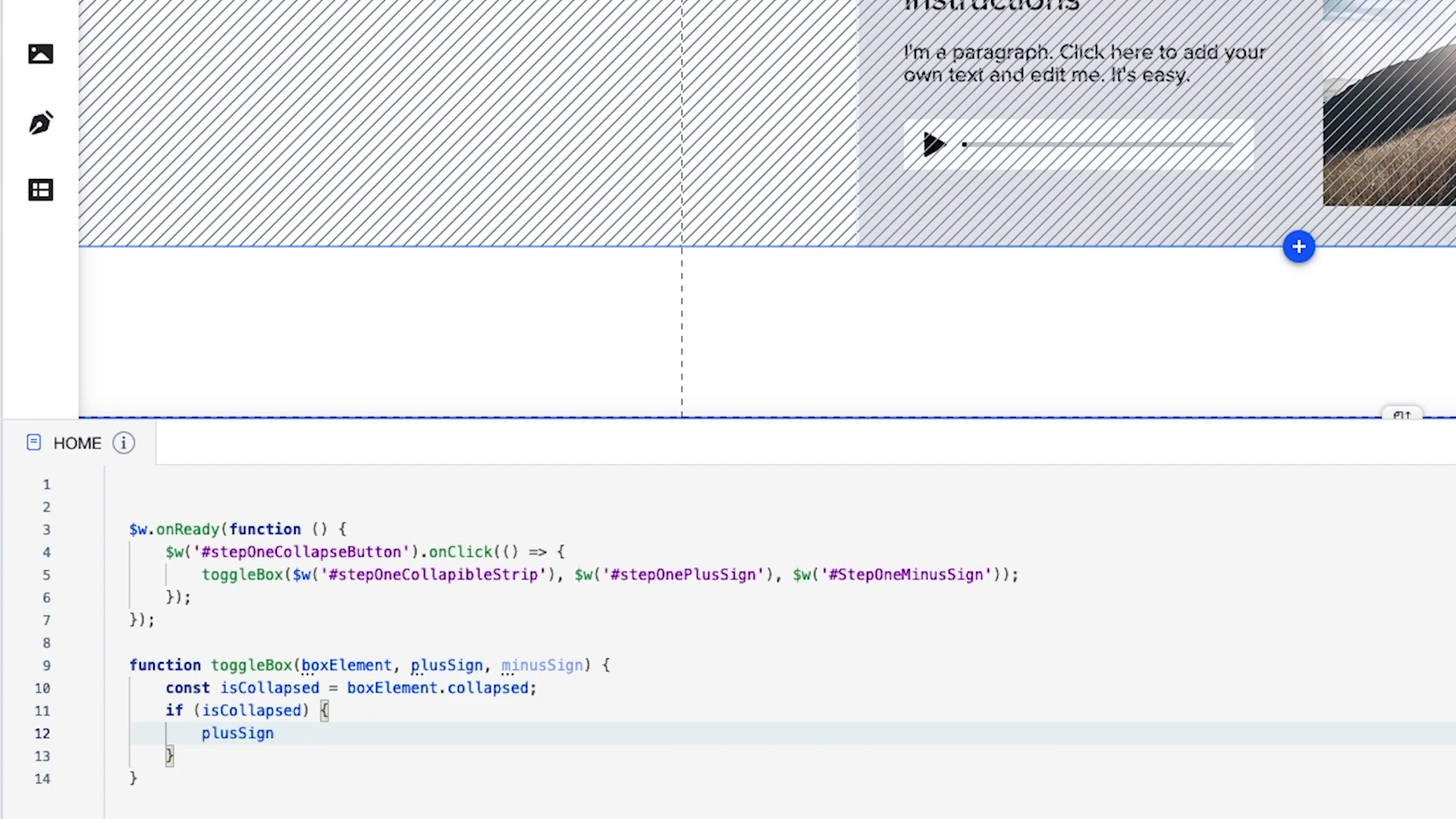
{"action": "type", "text": ".hide();"}
{"action": "key", "text": "Return"}
{"action": "key", "text": "Return"}
{"action": "type", "text": ".show();"}
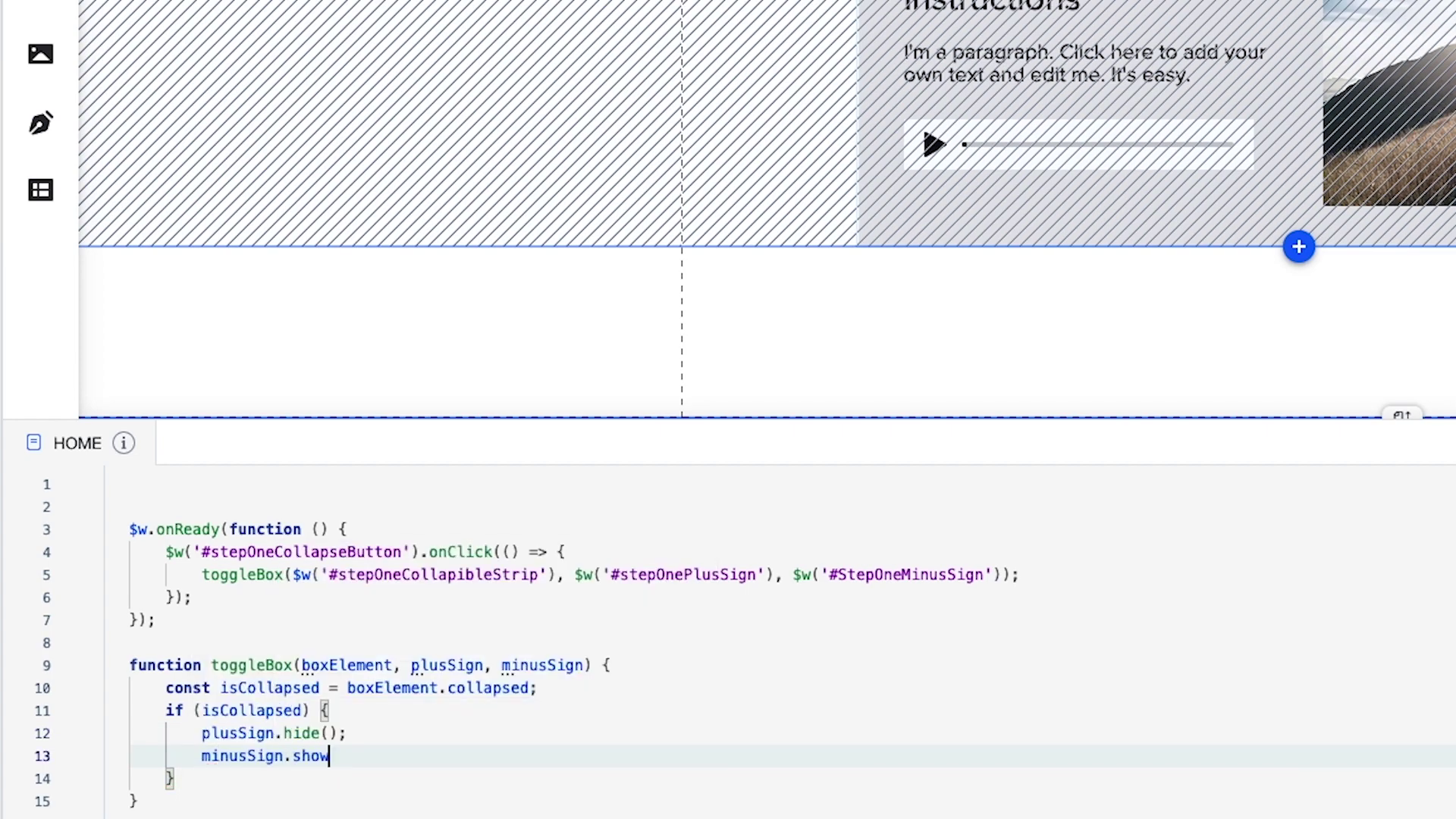
{"action": "key", "text": "Return"}
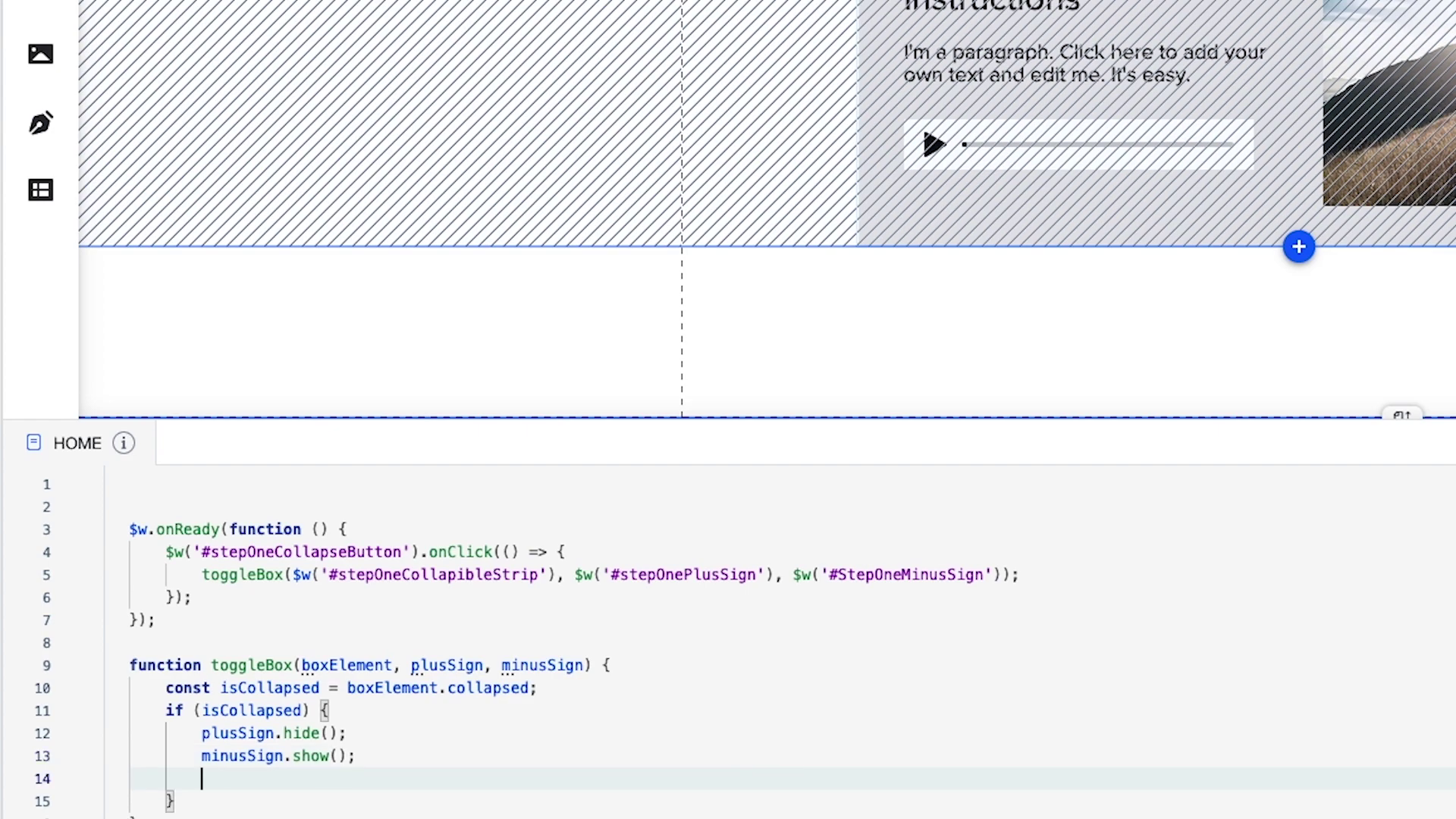
{"action": "type", "text": "boxElement.expand();"}
{"action": "key", "text": "Down"}
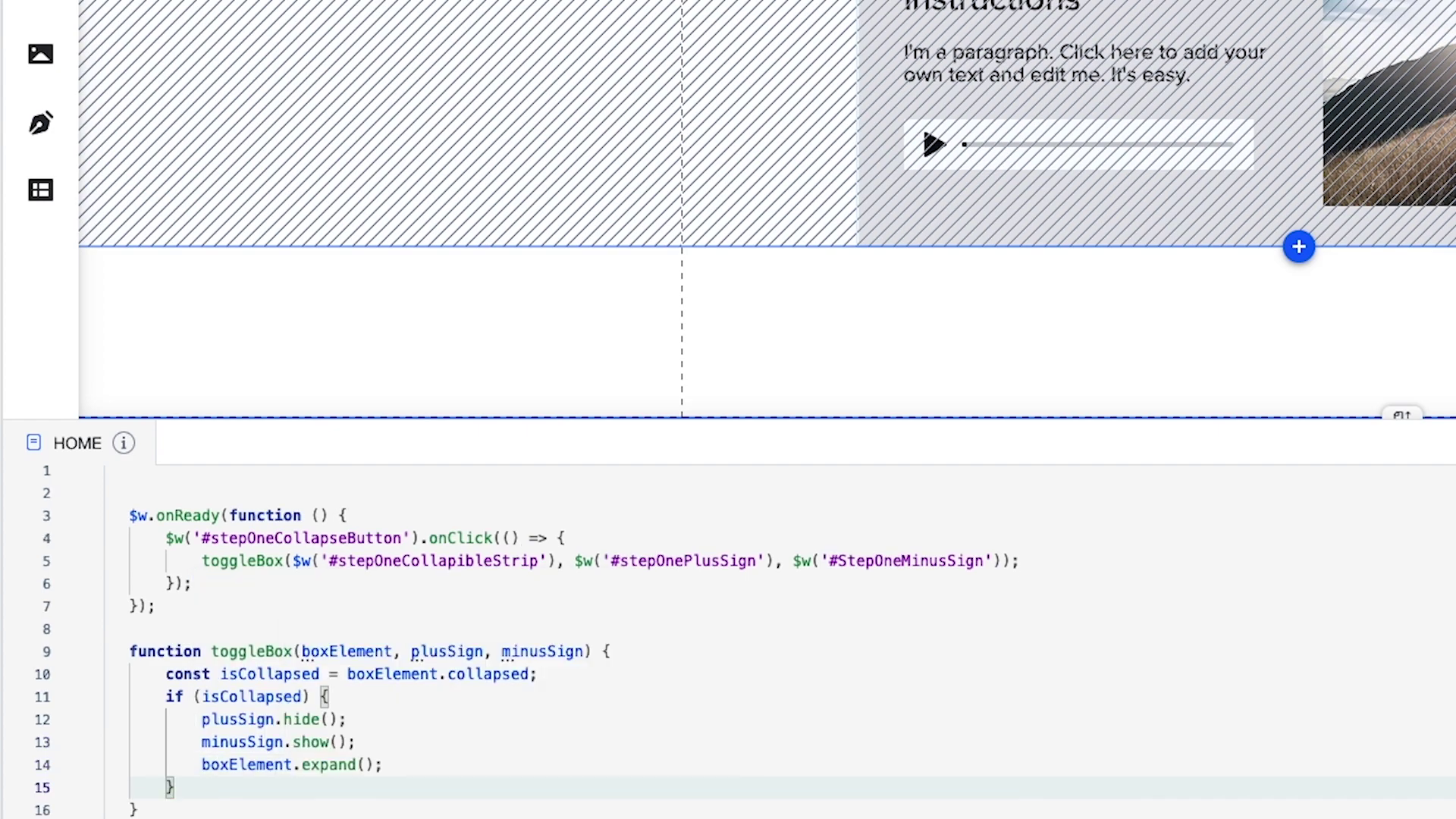
Add an empty else { } branch after the if block's closing brace.
{"action": "type", "text": "else"}
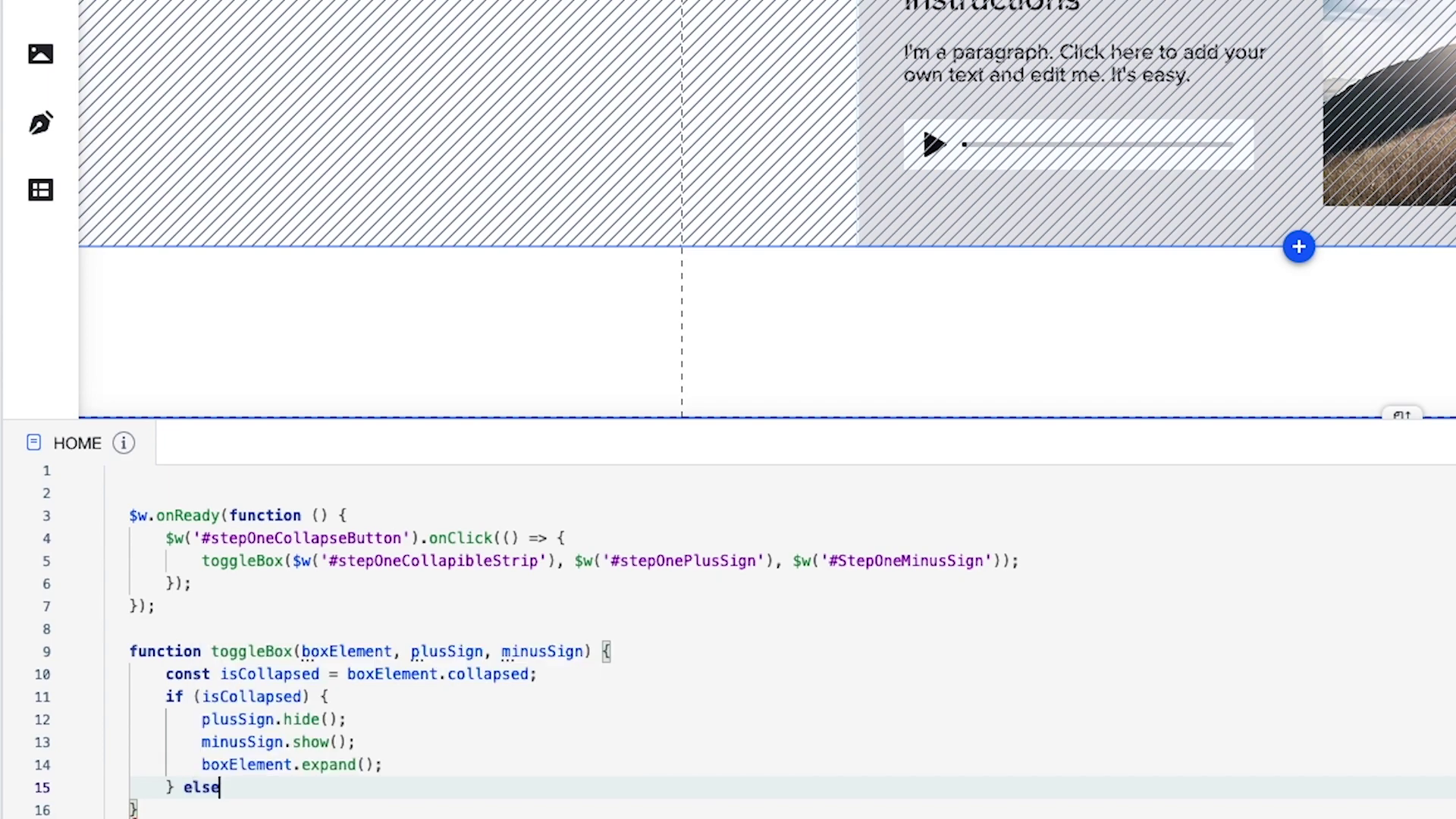
{"action": "type", "text": " {"}
{"action": "key", "text": "Return"}
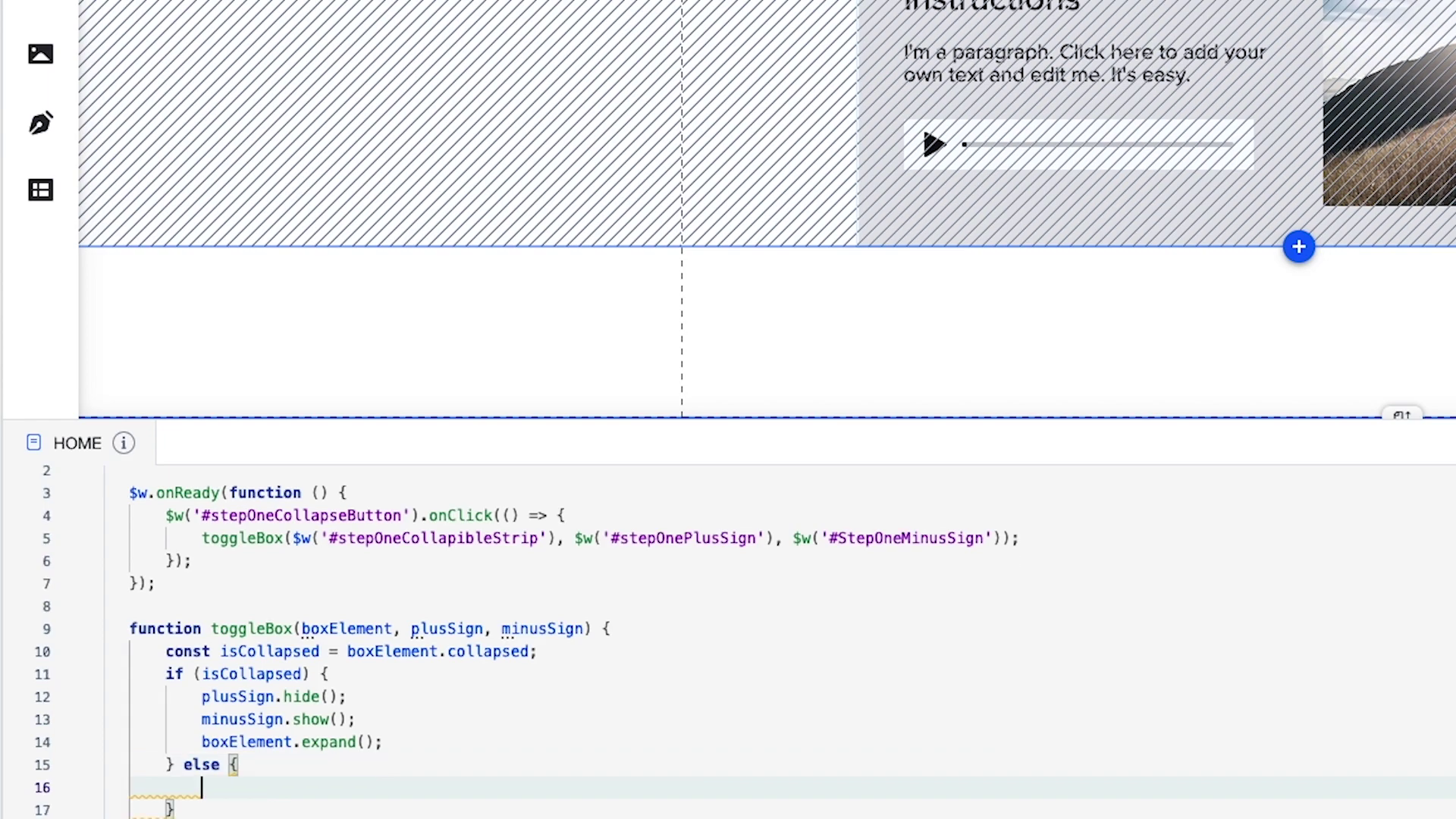
Fill the else branch with minusSign.hide();, plusSign.show(); and boxElement.collapse(); on separate lines.
{"action": "type", "text": "mi"}
{"action": "key", "text": "Return"}
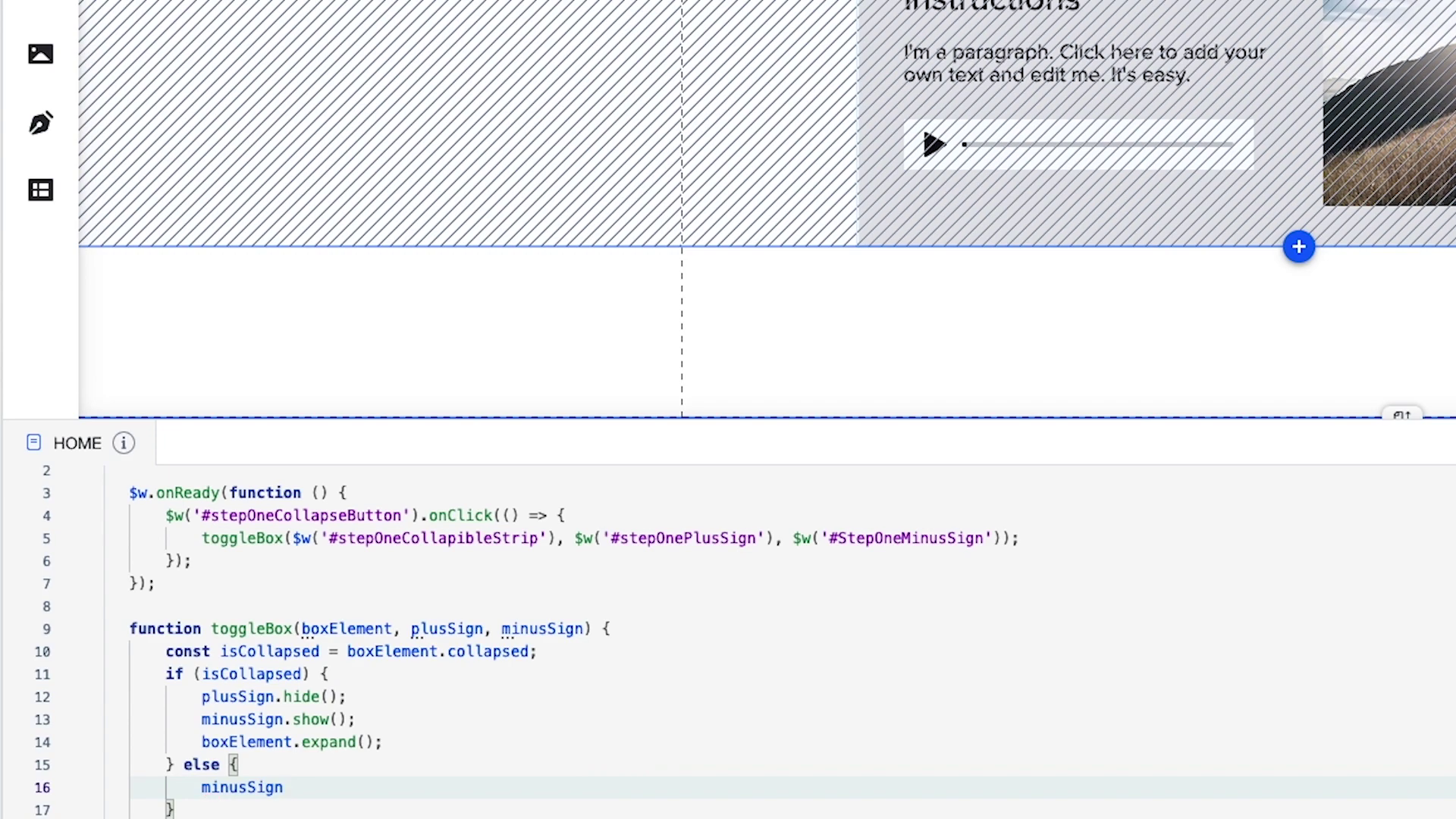
{"action": "type", "text": ".hide();"}
{"action": "key", "text": "Return"}
{"action": "type", "text": "plus"}
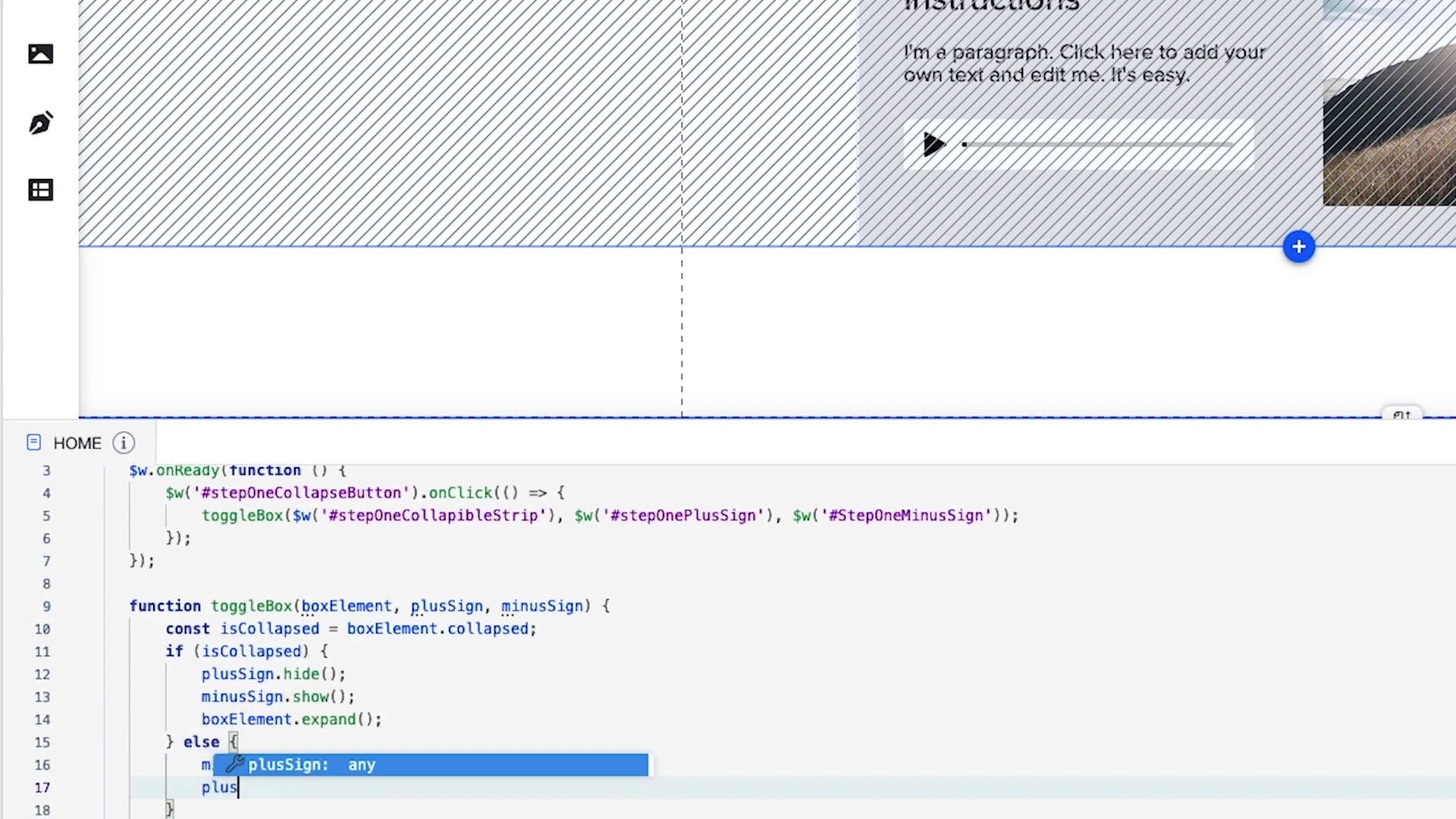
{"action": "type", "text": "Sign.show"}
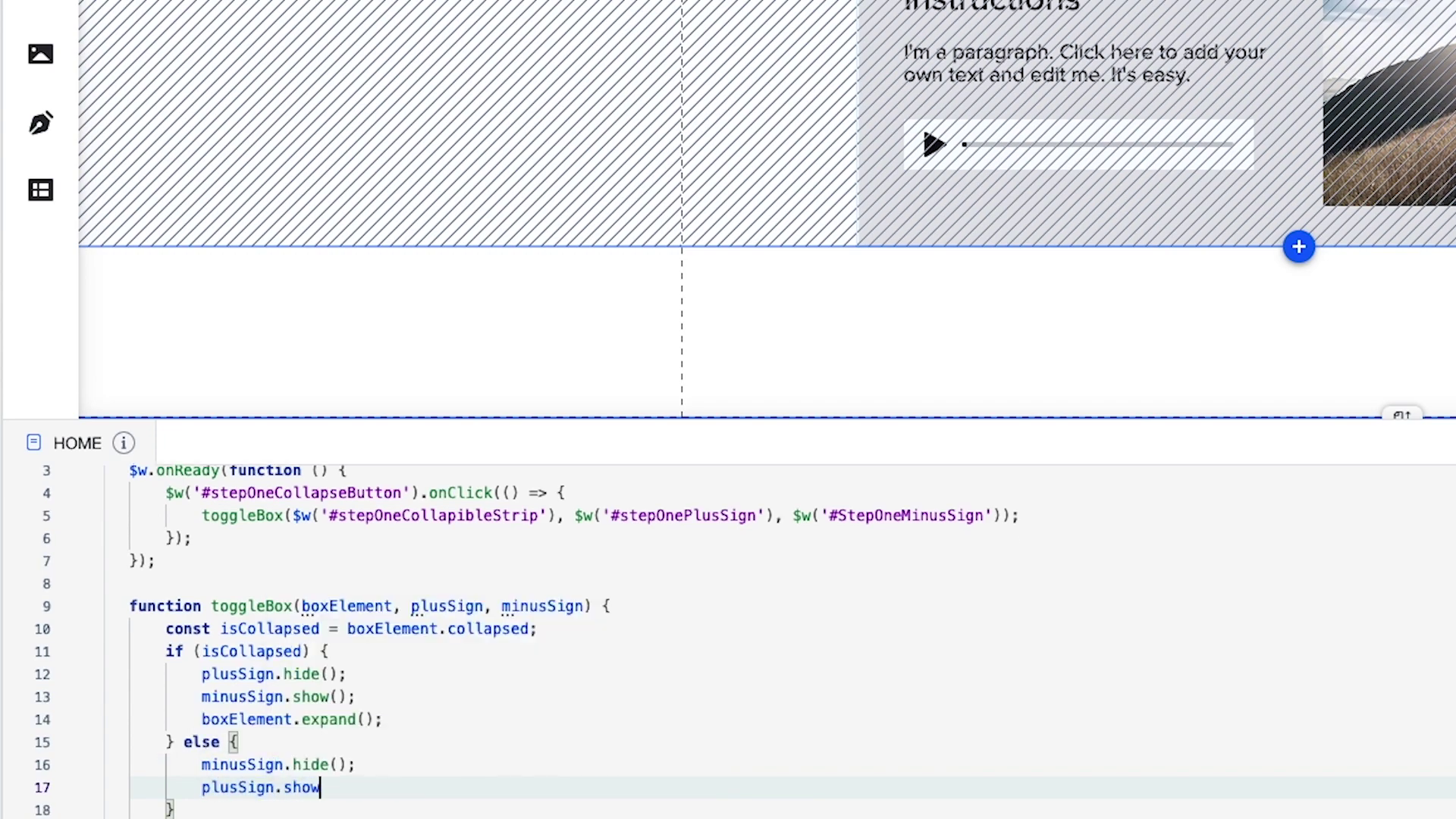
{"action": "type", "text": "();"}
{"action": "key", "text": "Return"}
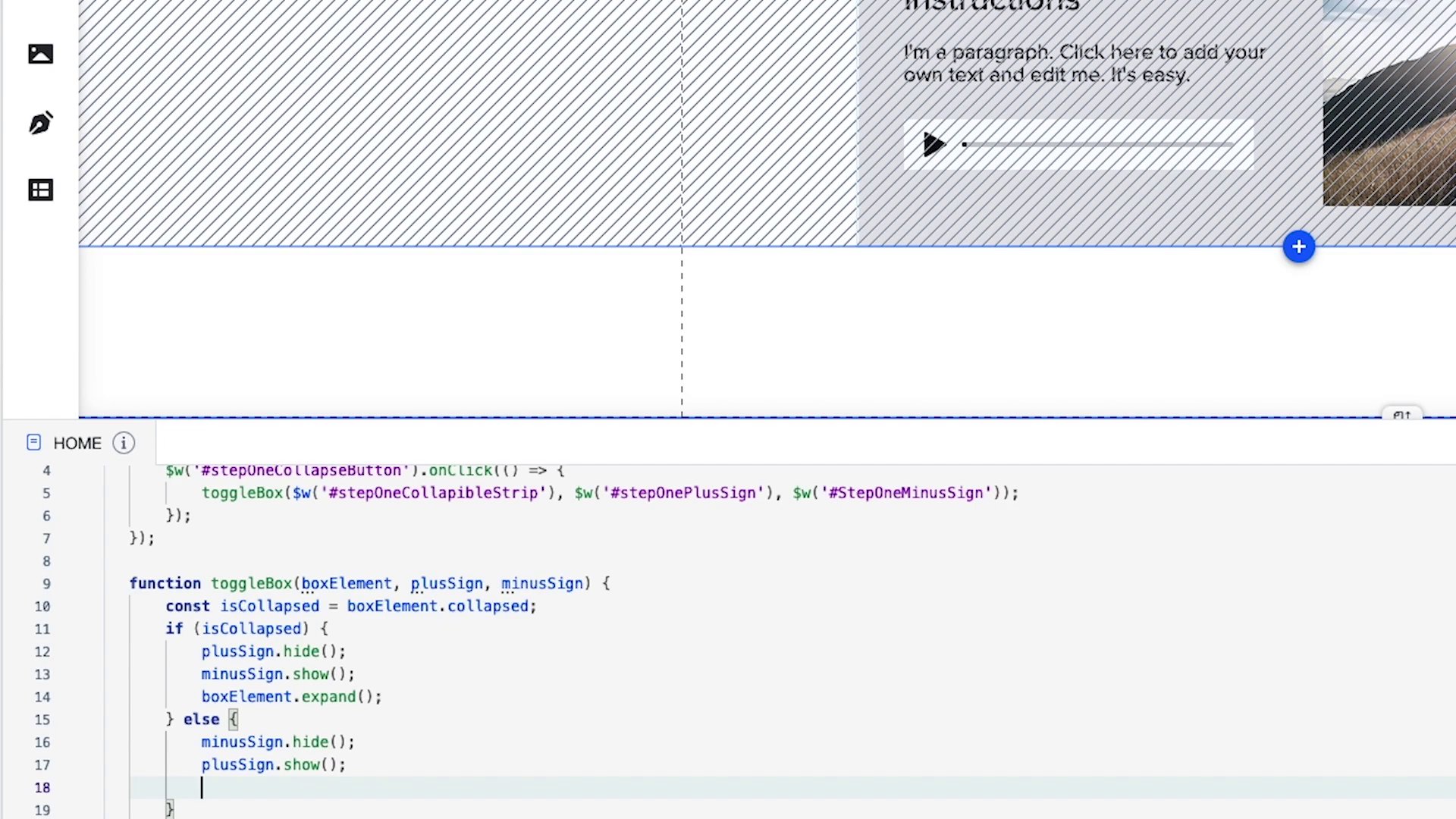
{"action": "type", "text": "boxElement.collapse()"}
{"action": "type", "text": ";"}
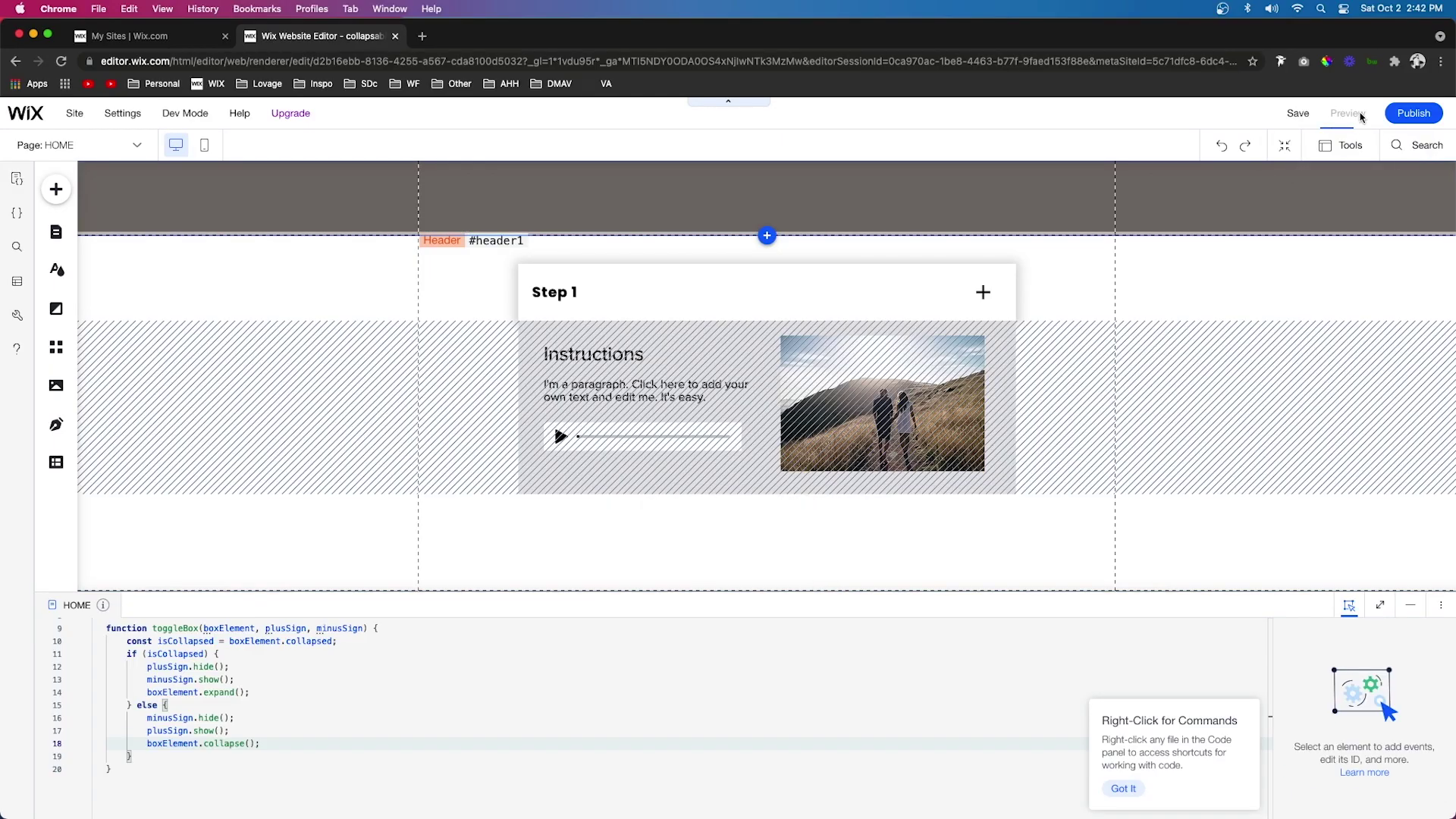
Preview the site and test the Step 1 button by toggling its box several times.
{"action": "left_click", "coordinate": [1361, 116]}
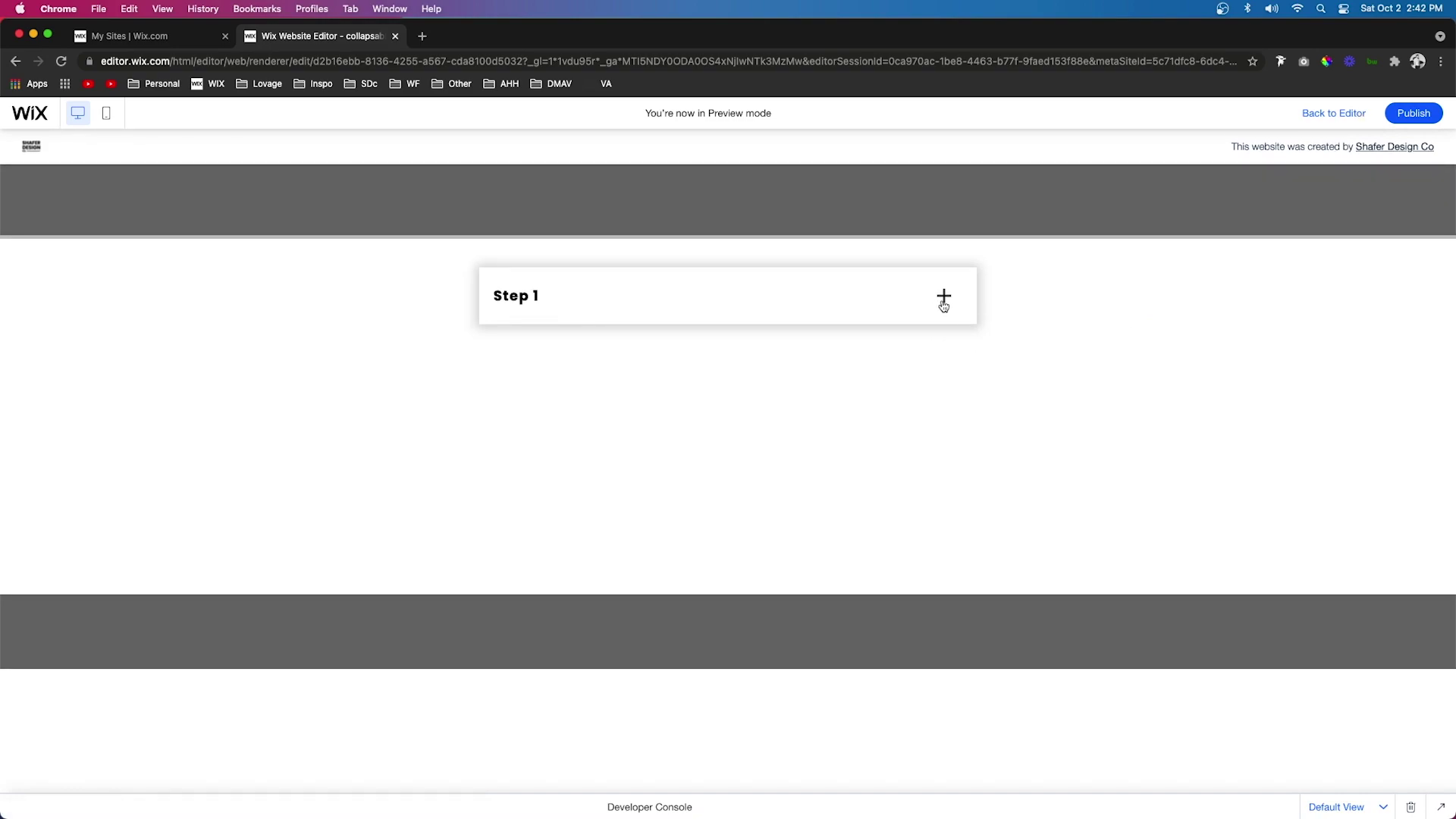
{"action": "left_click", "coordinate": [945, 297]}
{"action": "left_click", "coordinate": [945, 297]}
{"action": "left_click", "coordinate": [945, 298]}
{"action": "left_click", "coordinate": [945, 297]}
{"action": "left_click", "coordinate": [945, 297]}
{"action": "left_click", "coordinate": [945, 298]}
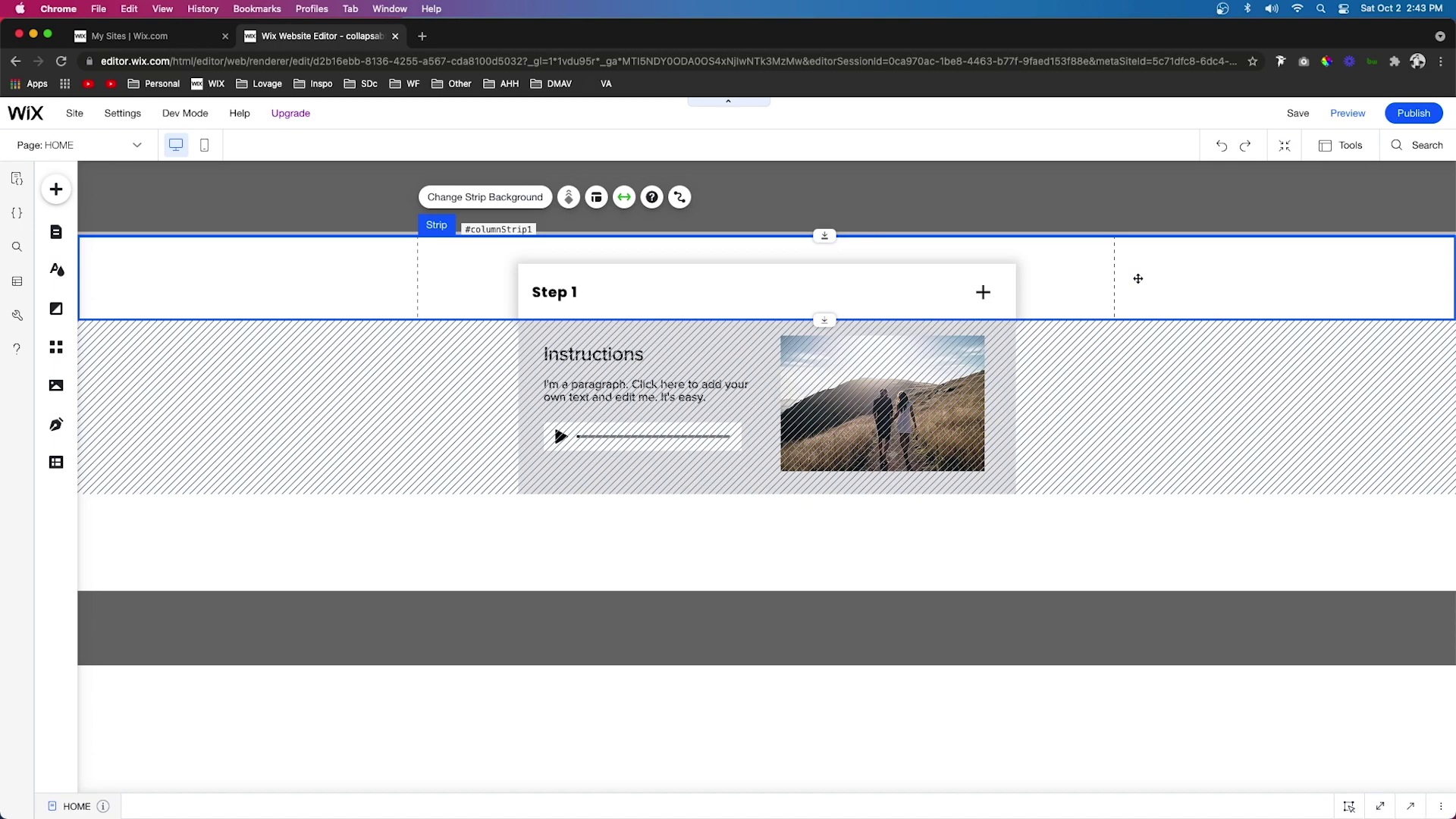
Duplicate the Step 1 header strip beneath the collapsible content strip and change the copied button's text to Step 2.
{"action": "key", "text": "ctrl+d"}
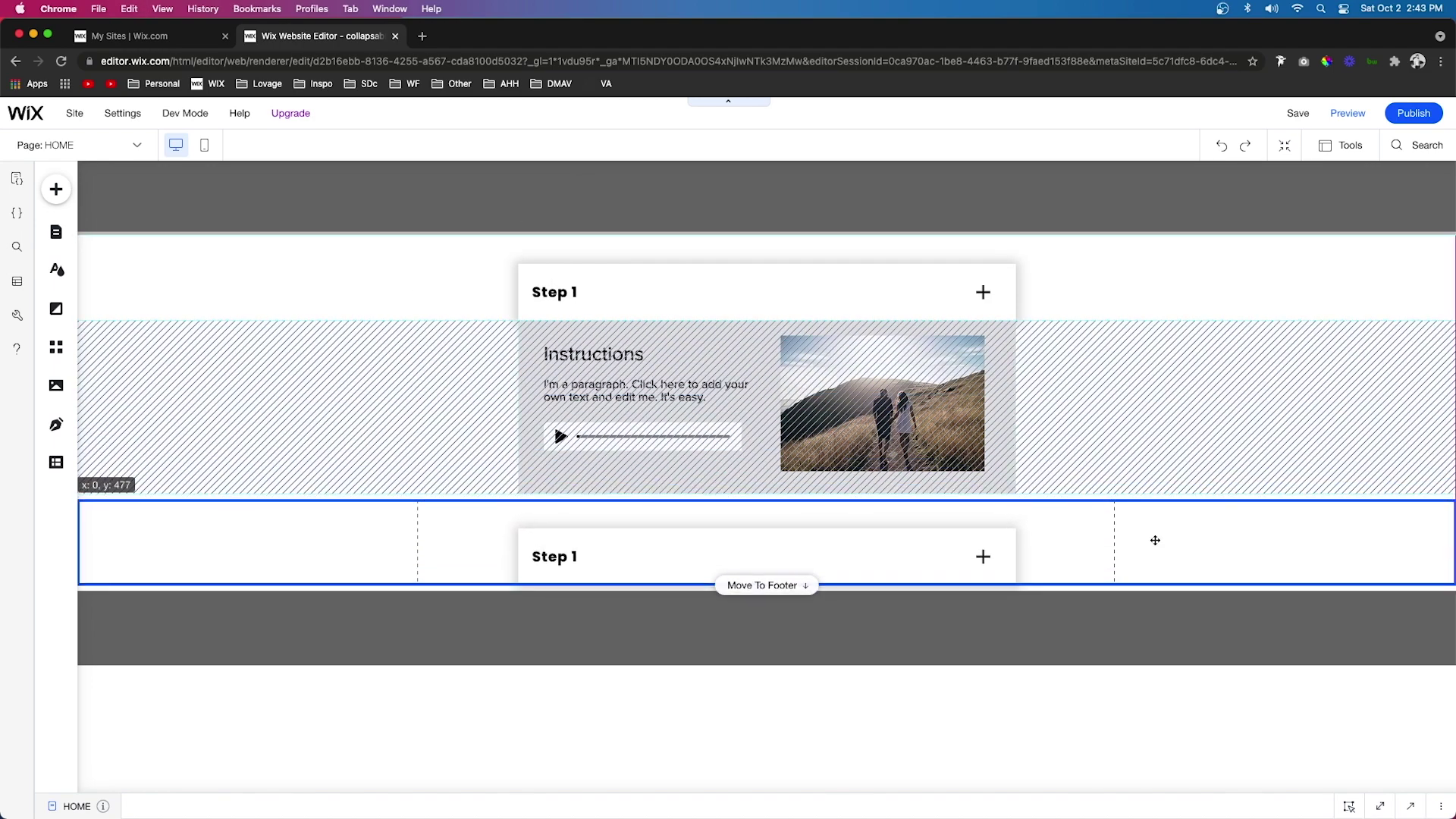
{"action": "left_click", "coordinate": [617, 559]}
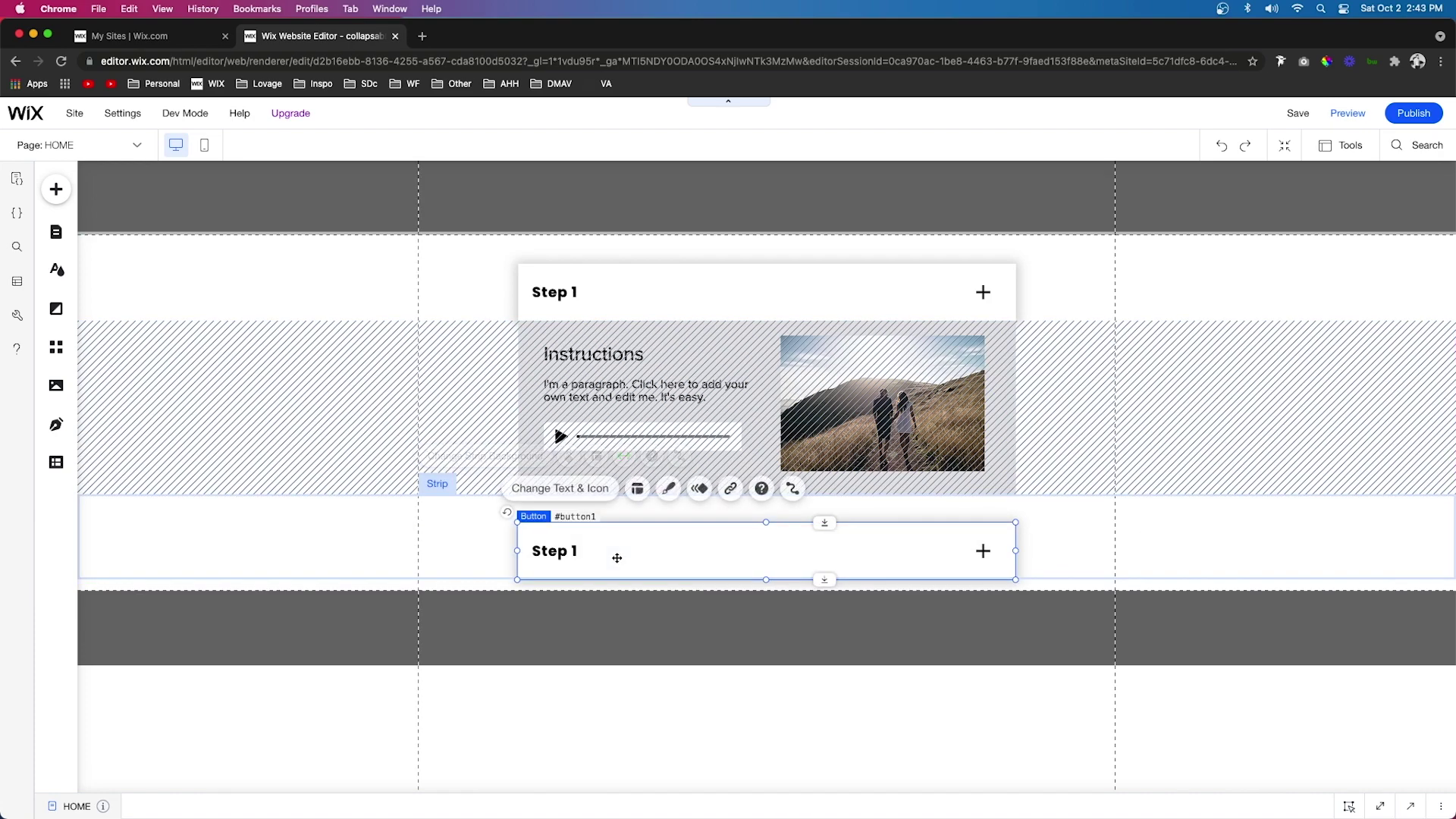
{"action": "left_click", "coordinate": [555, 489]}
{"action": "key", "text": "Right"}
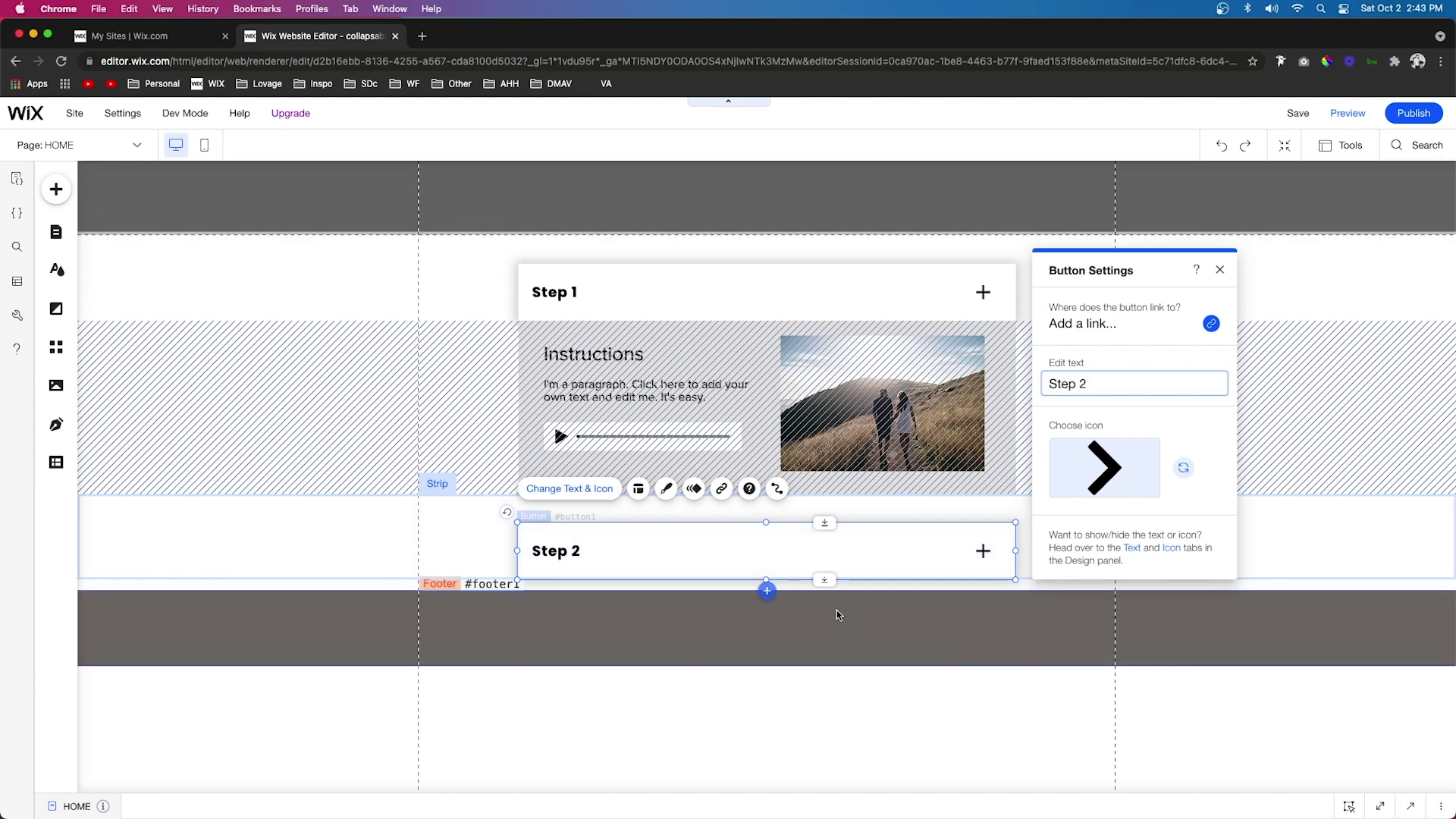
Duplicate the Step 1 collapsible content strip and place the copy directly beneath the Step 2 header strip.
{"action": "left_click", "coordinate": [1339, 403]}
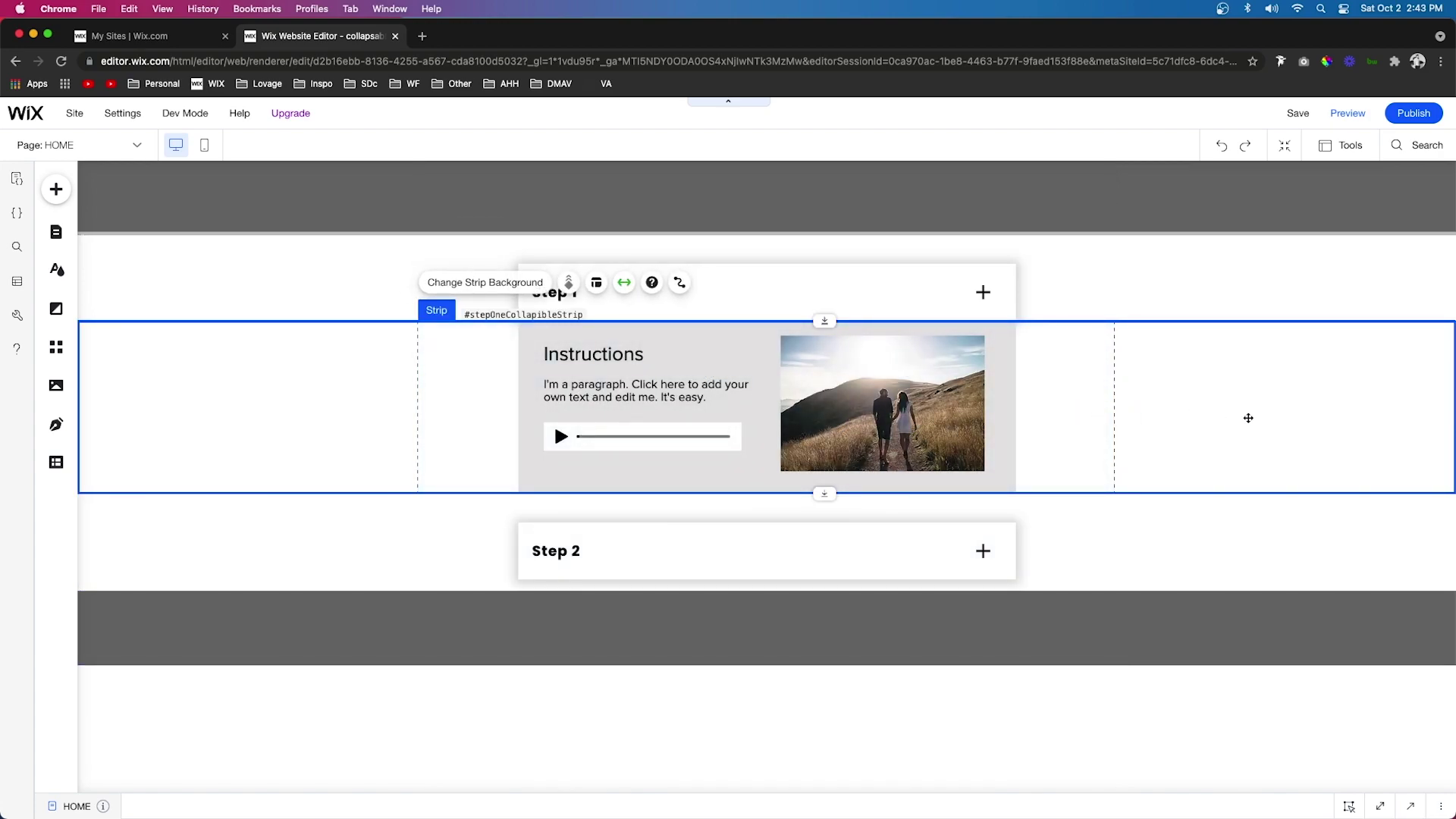
{"action": "key", "text": "super+d"}
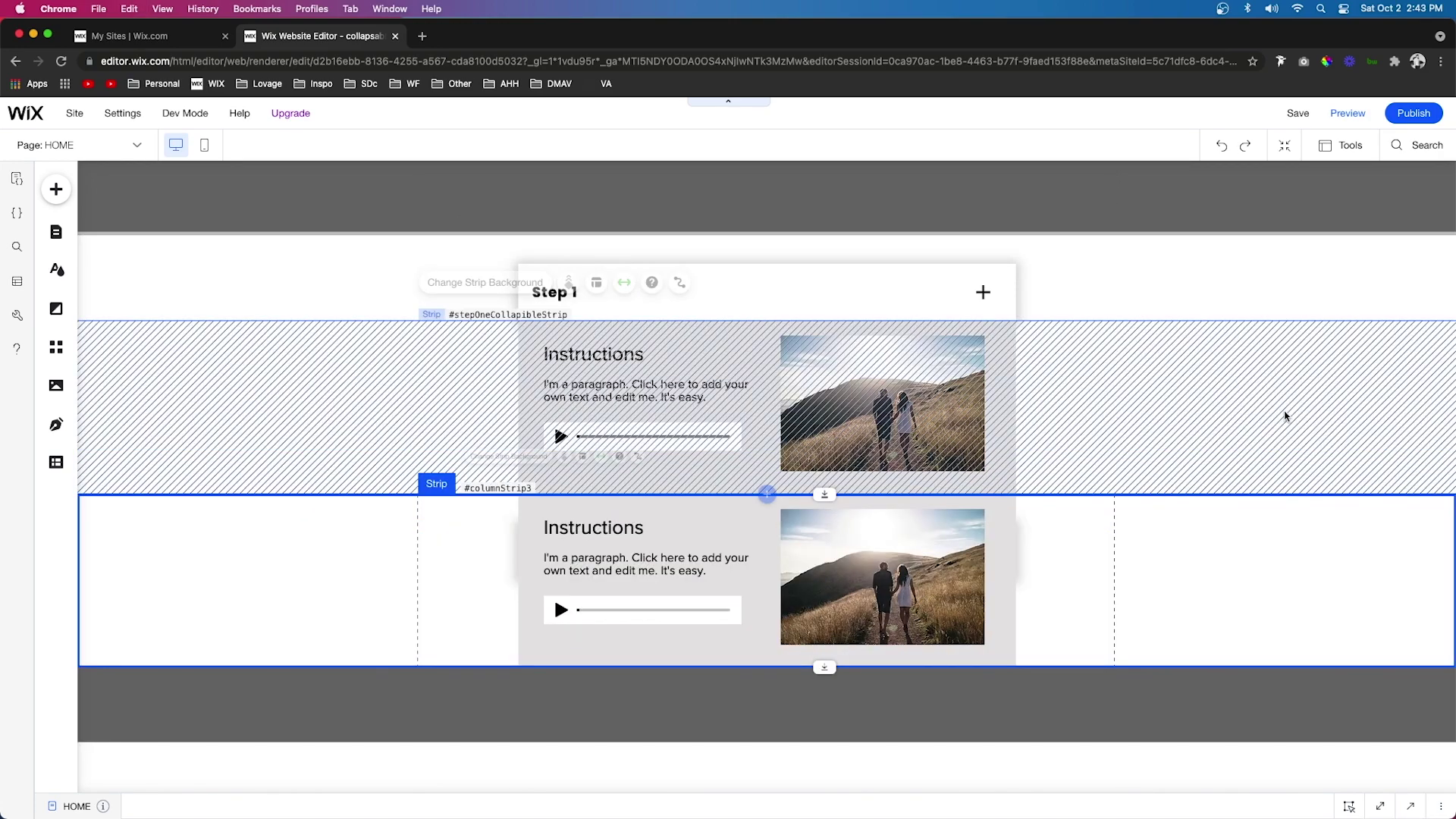
{"action": "mouse_move", "coordinate": [1190, 561]}
{"action": "left_mouse_down"}
{"action": "mouse_move", "coordinate": [1183, 690]}
{"action": "mouse_move", "coordinate": [1184, 651]}
{"action": "left_mouse_up"}
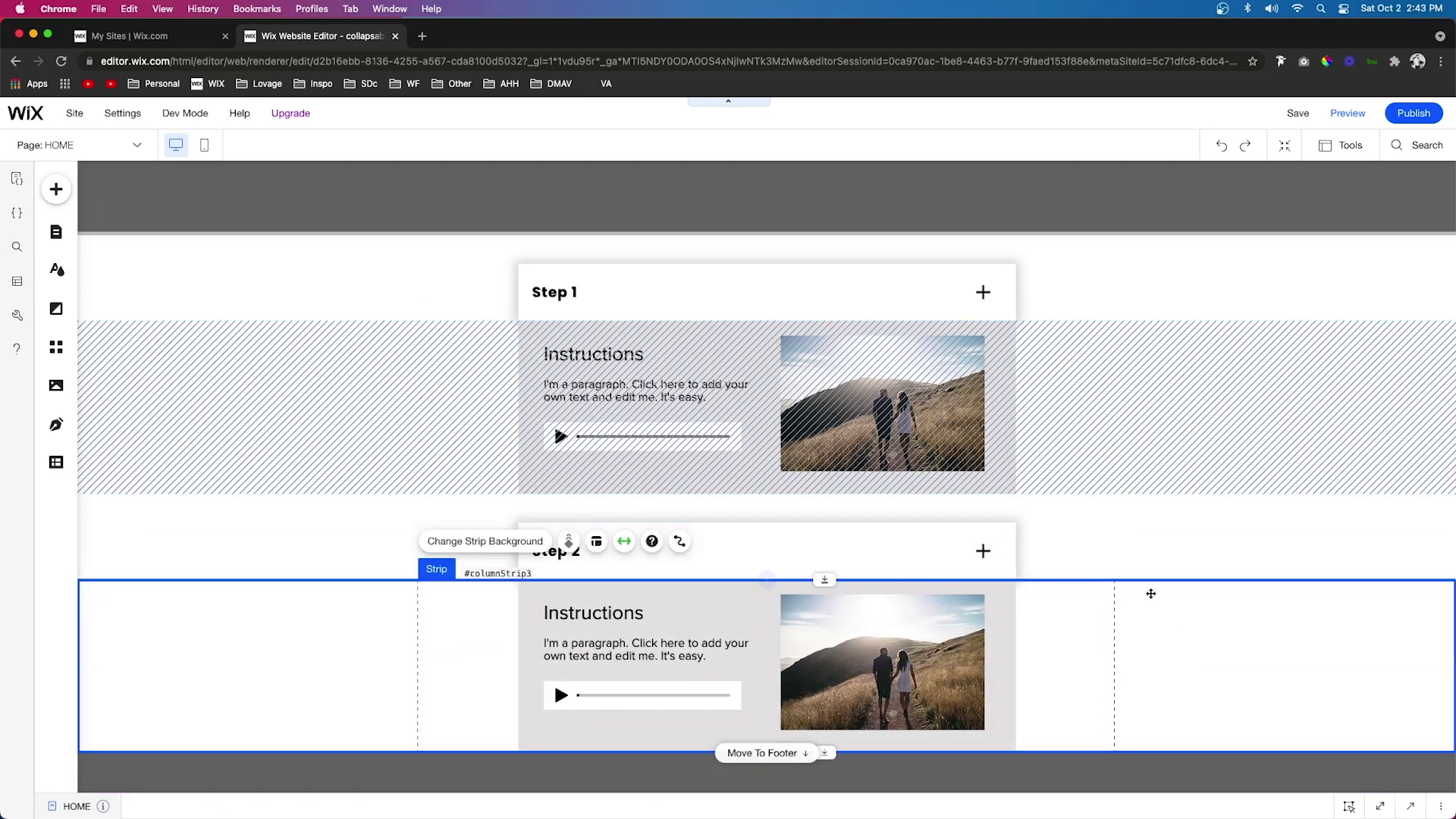
Duplicate the Step 2 header strip together with its content strip and place the copies beneath as a third section.
{"action": "left_click", "coordinate": [1156, 549]}
{"action": "left_click_drag", "start_coordinate": [1156, 549], "coordinate": [1128, 660]}
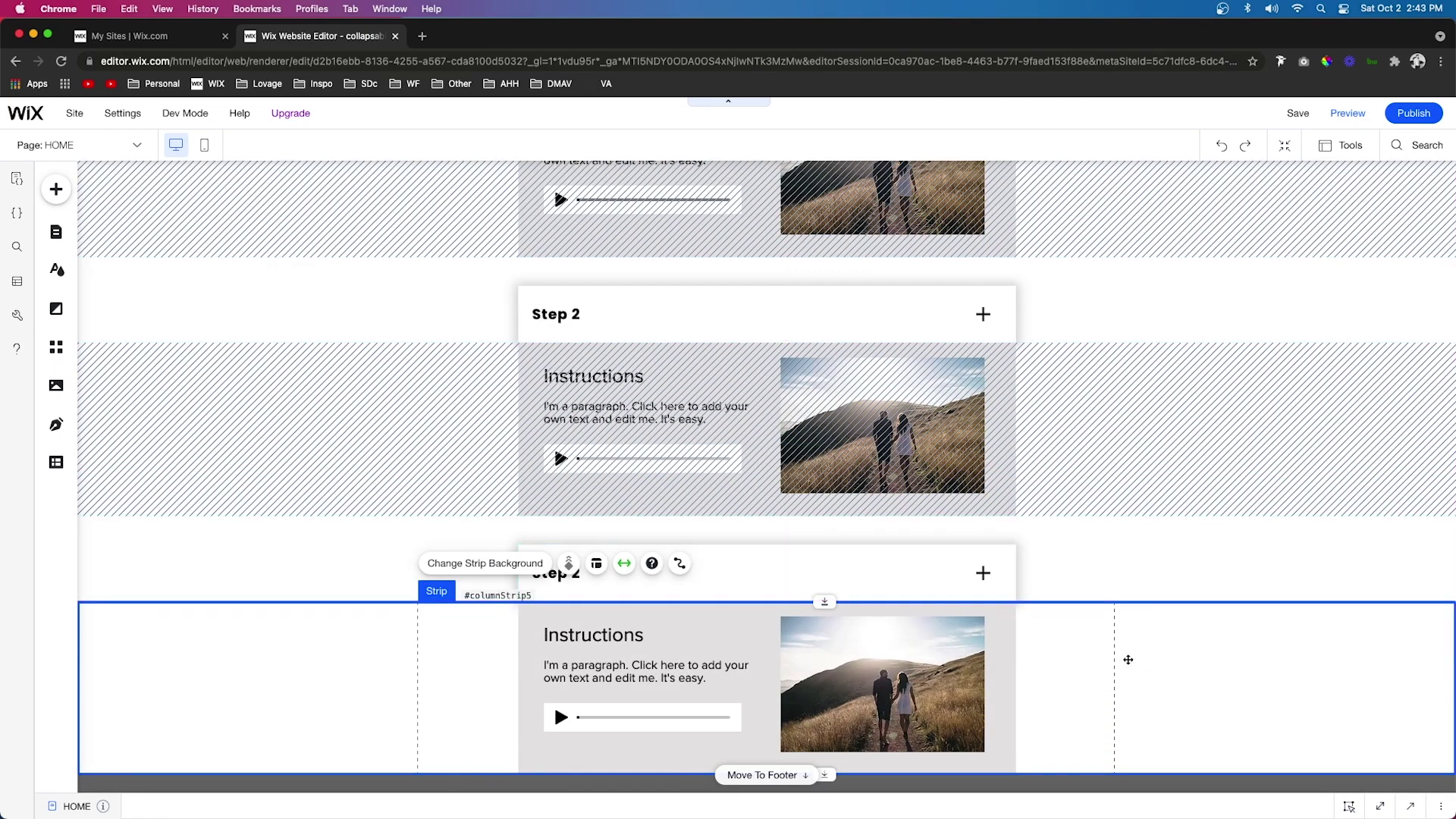
{"action": "scroll", "coordinate": [1128, 660], "scroll_direction": "up", "scroll_amount": 3}
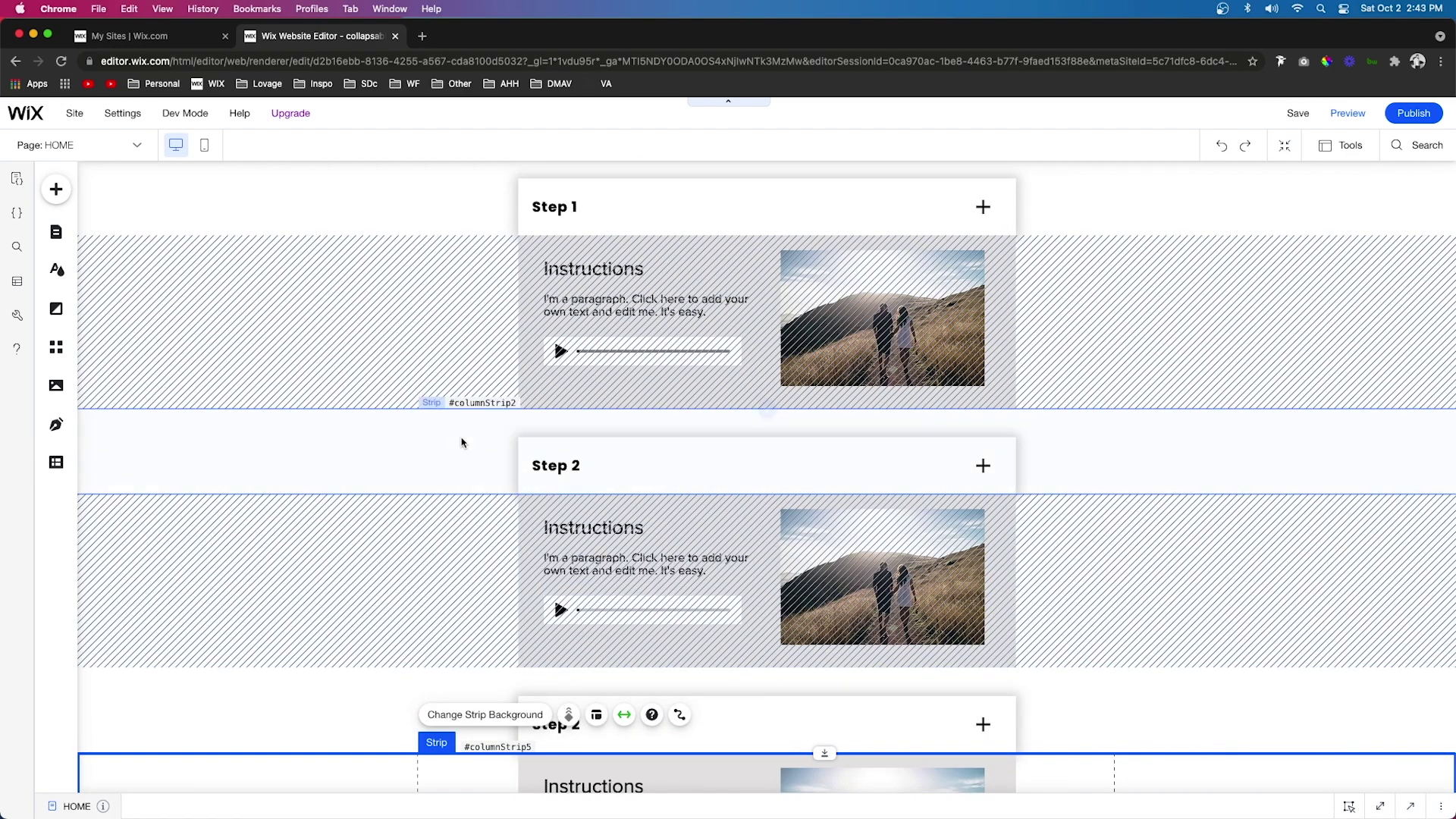
Show the element properties and set the ID of the first Step 2 header's button to stepTwoCollapseButton.
{"action": "left_click", "coordinate": [1414, 809]}
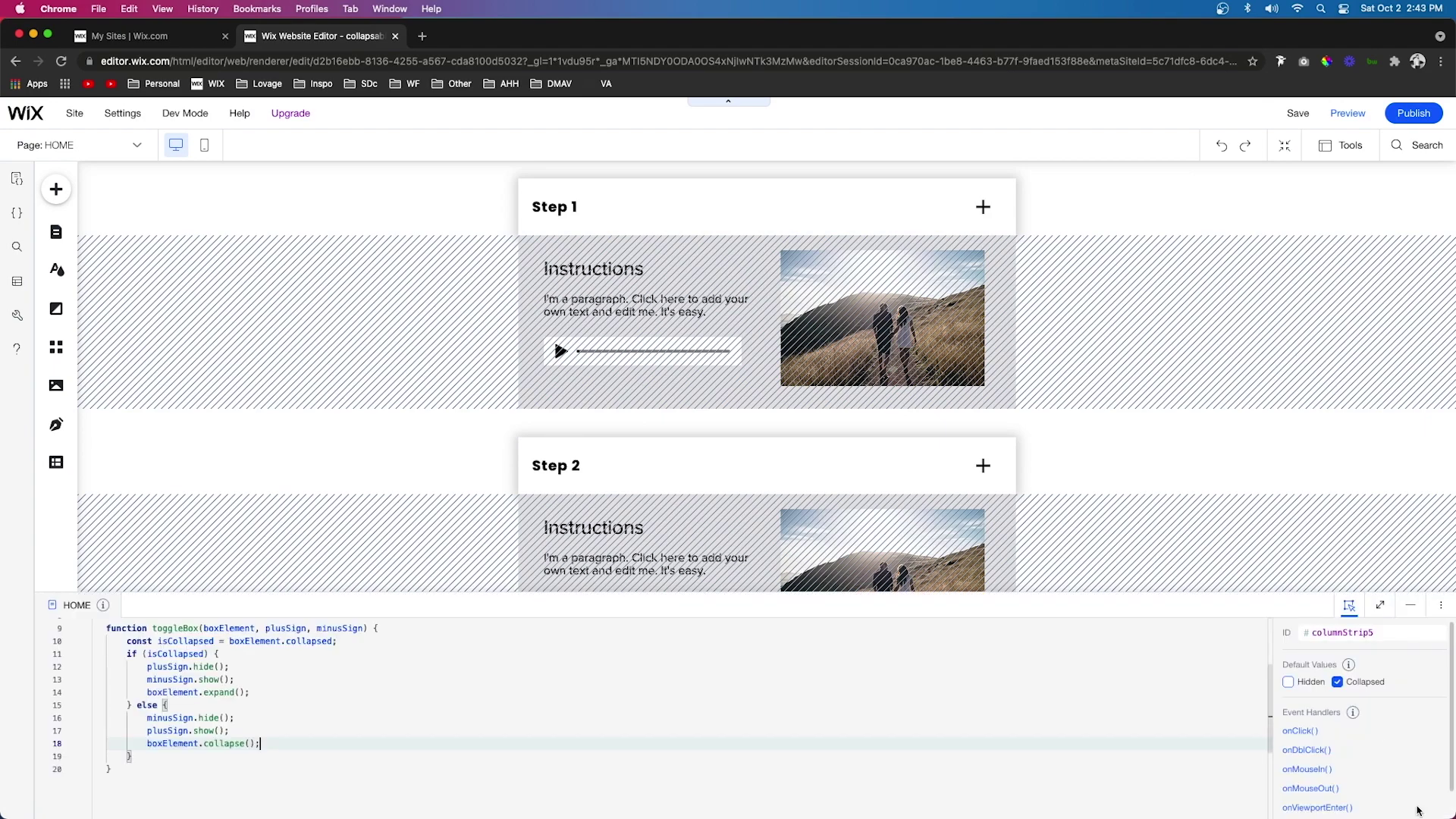
{"action": "left_click", "coordinate": [603, 228]}
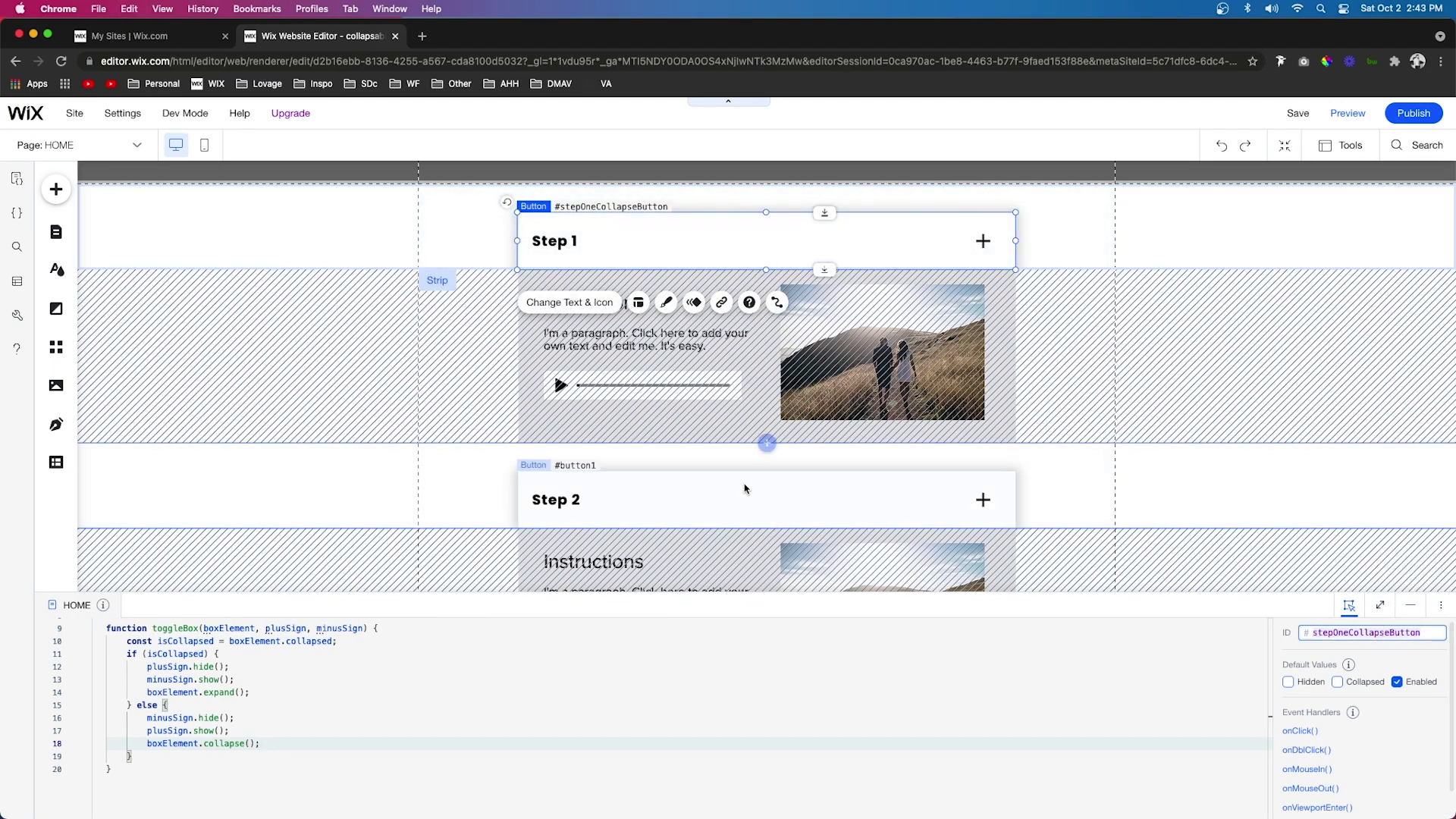
{"action": "left_click", "coordinate": [654, 483]}
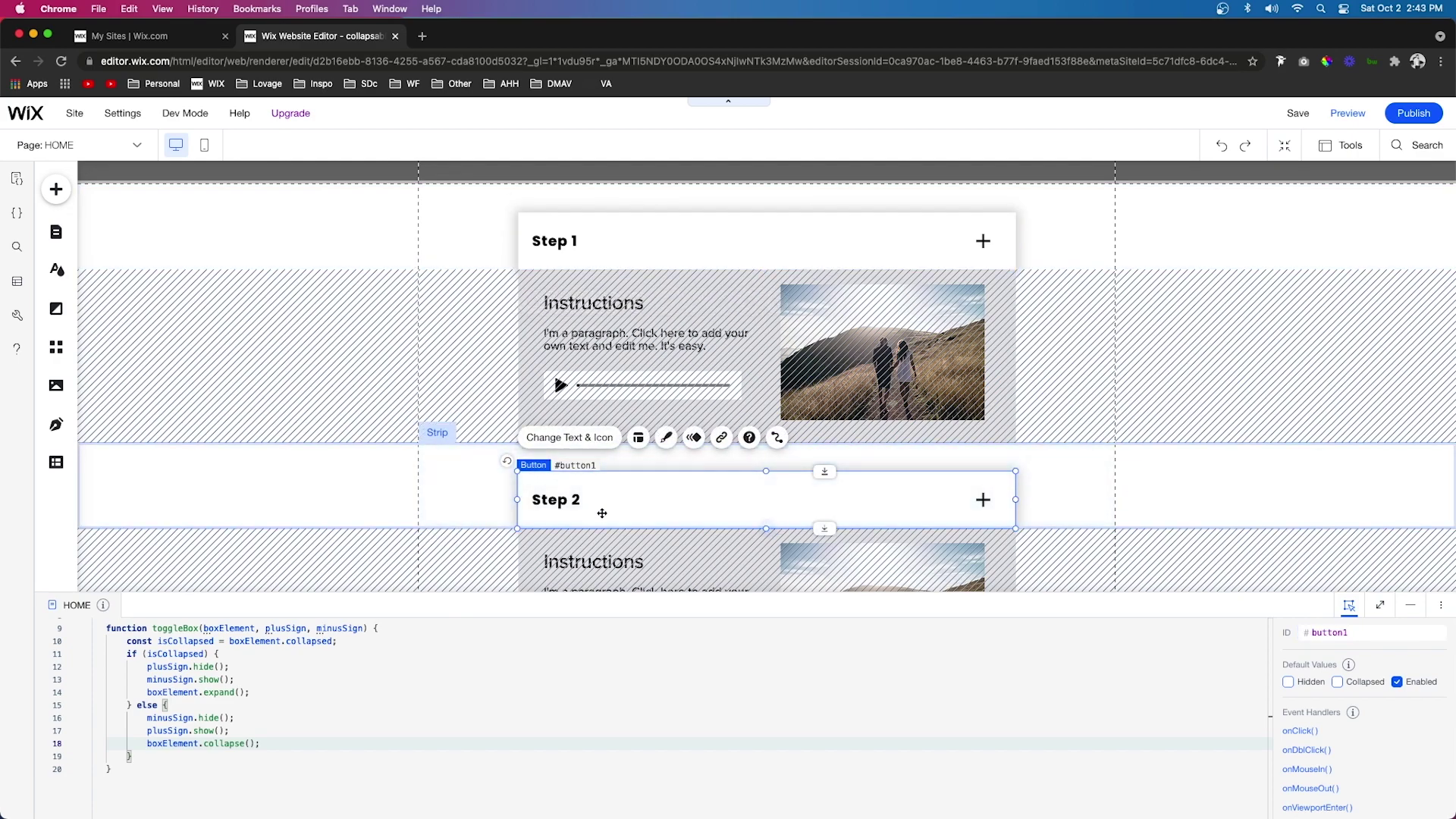
{"action": "double_click", "coordinate": [1347, 635]}
{"action": "type", "text": "stepOneCollapseButton"}
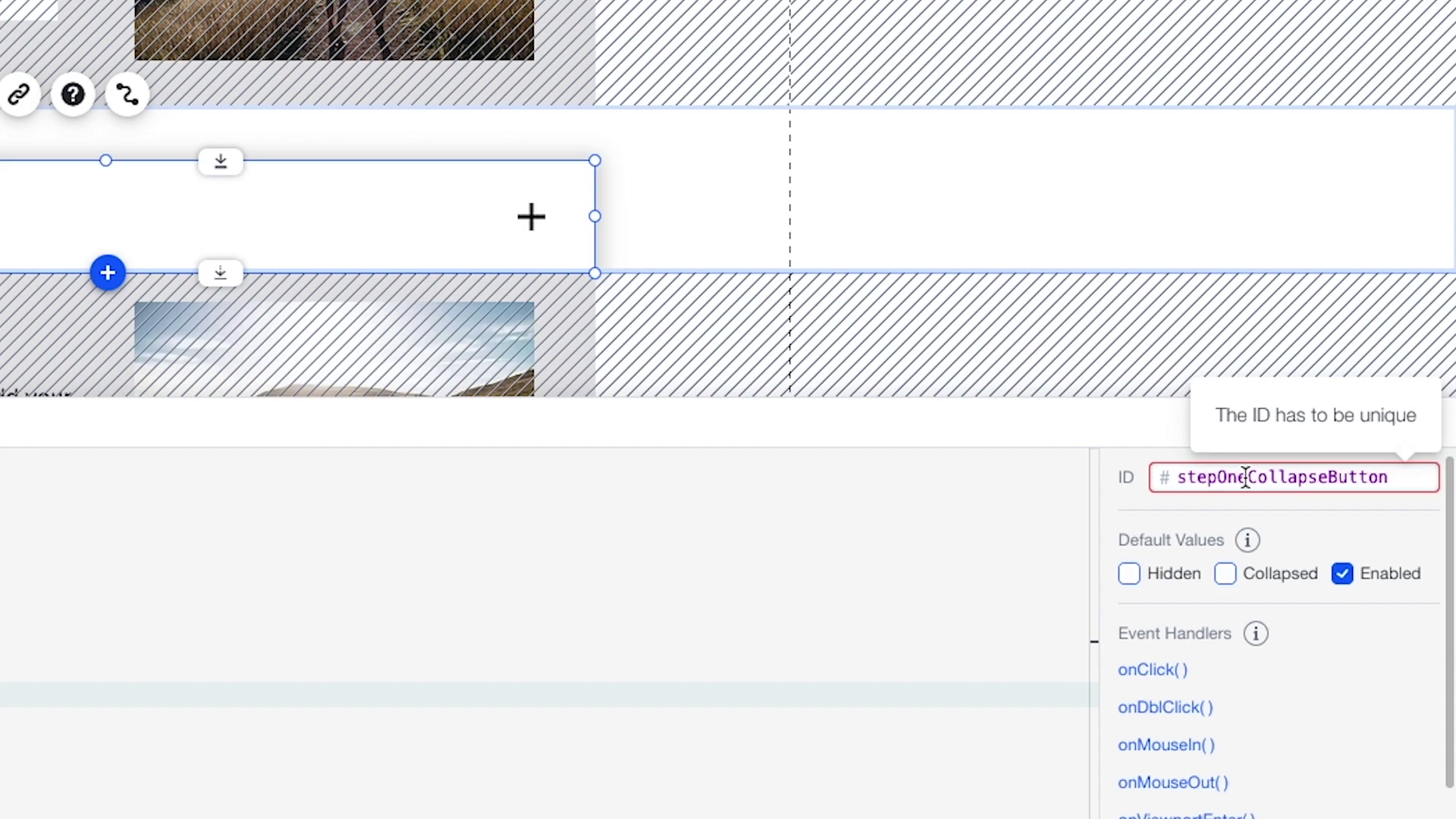
{"action": "key", "text": "BackSpace"}
{"action": "key", "text": "BackSpace"}
{"action": "key", "text": "BackSpace"}
{"action": "type", "text": "Two"}
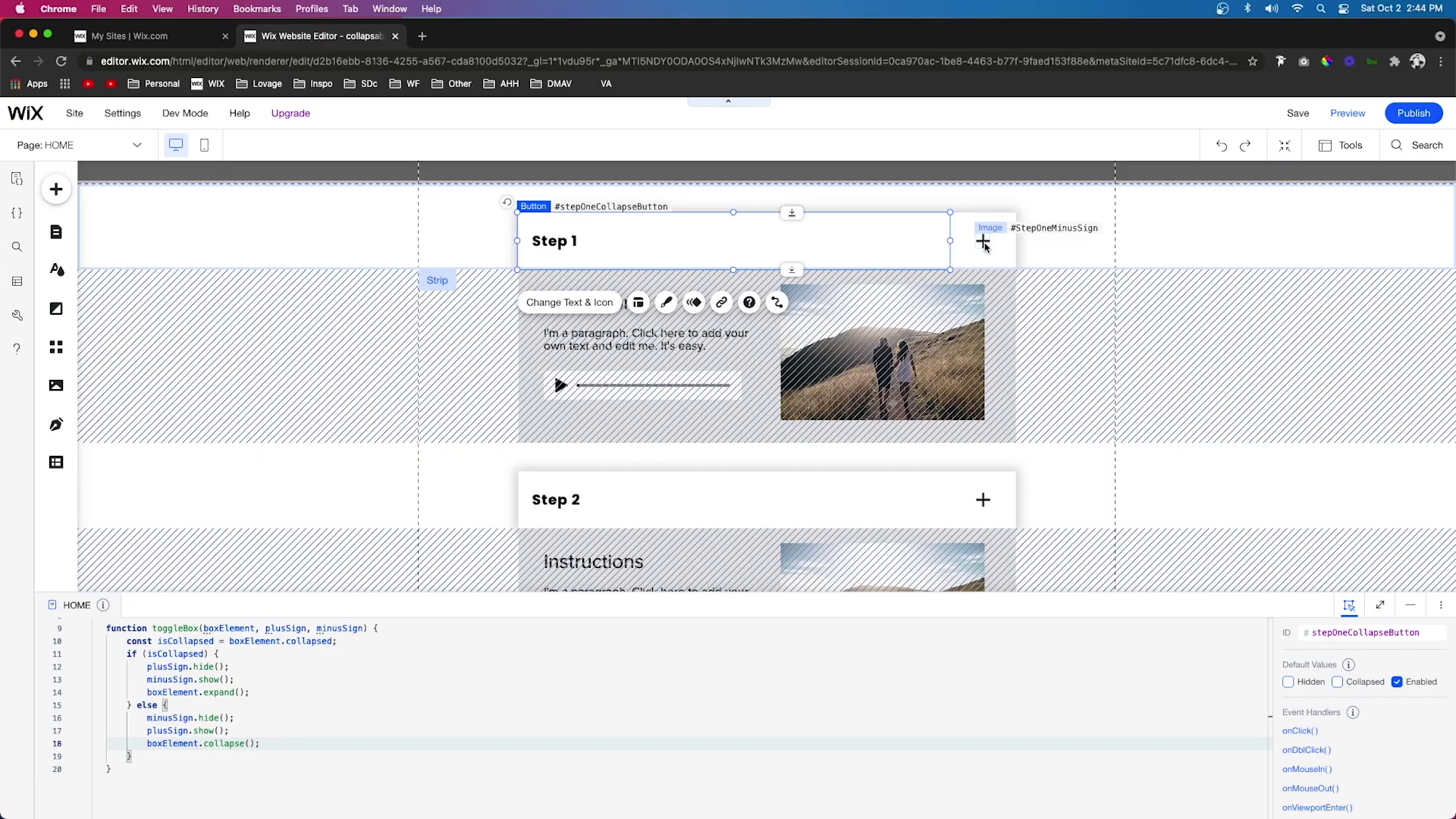
Set the ID of the minus sign image in the first Step 2 header to StepTwoMinusSign.
{"action": "left_click", "coordinate": [976, 237]}
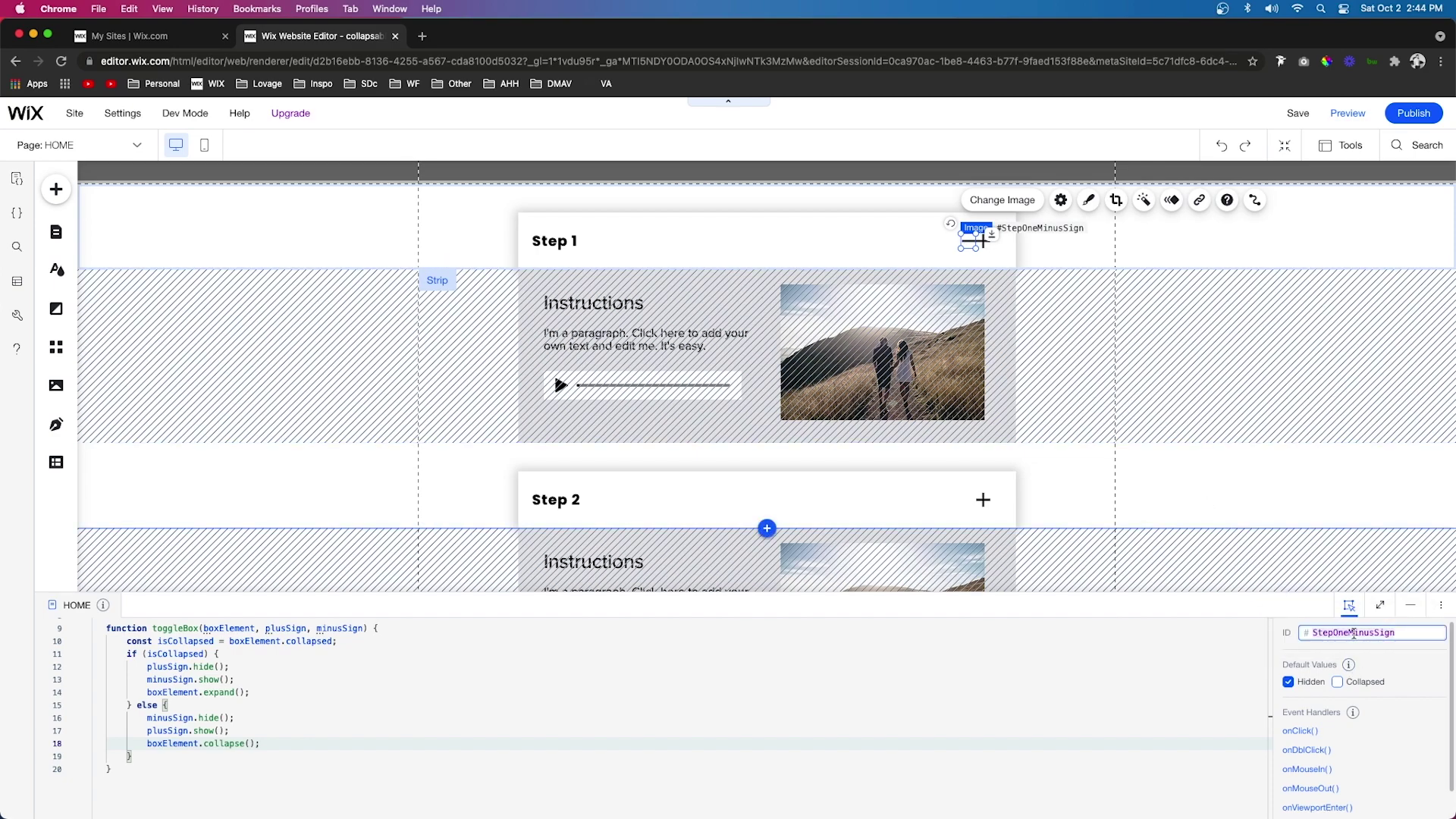
{"action": "left_click", "coordinate": [980, 500]}
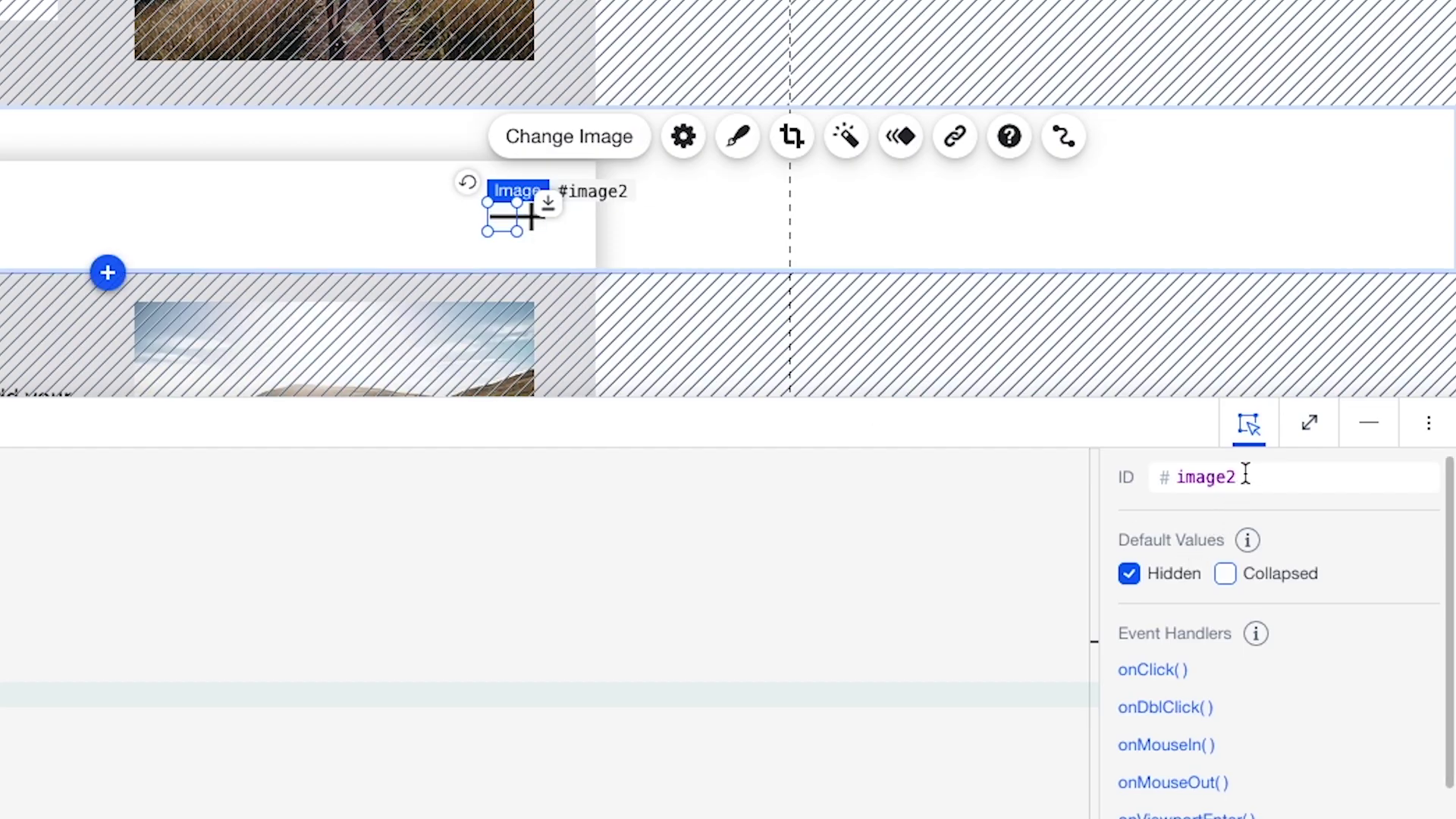
{"action": "left_click", "coordinate": [1245, 476]}
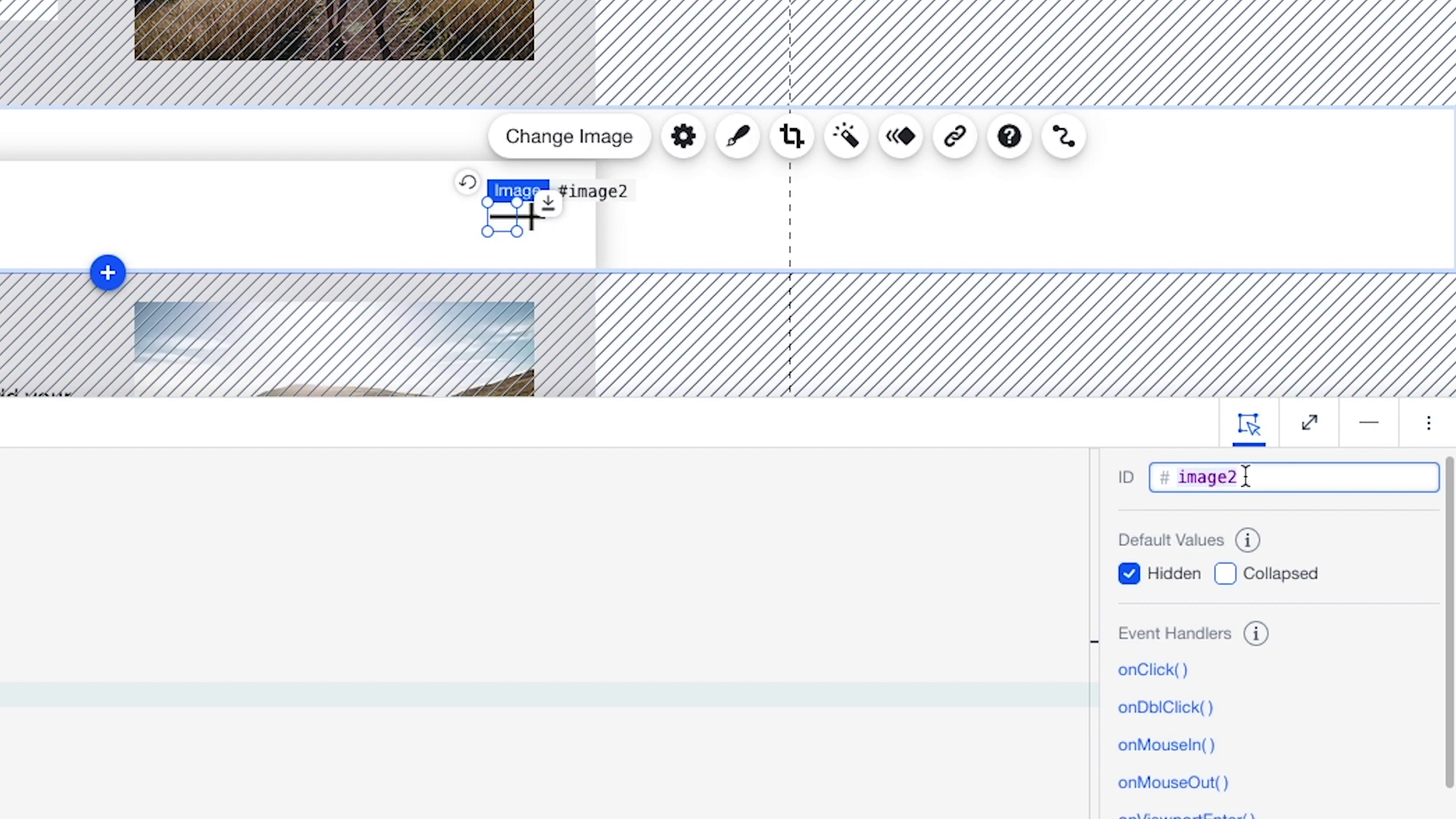
{"action": "type", "text": "StepOneMinusSign"}
{"action": "left_click", "coordinate": [1245, 478]}
{"action": "key", "text": "BackSpace"}
{"action": "key", "text": "BackSpace"}
{"action": "key", "text": "BackSpace"}
{"action": "type", "text": "Two"}
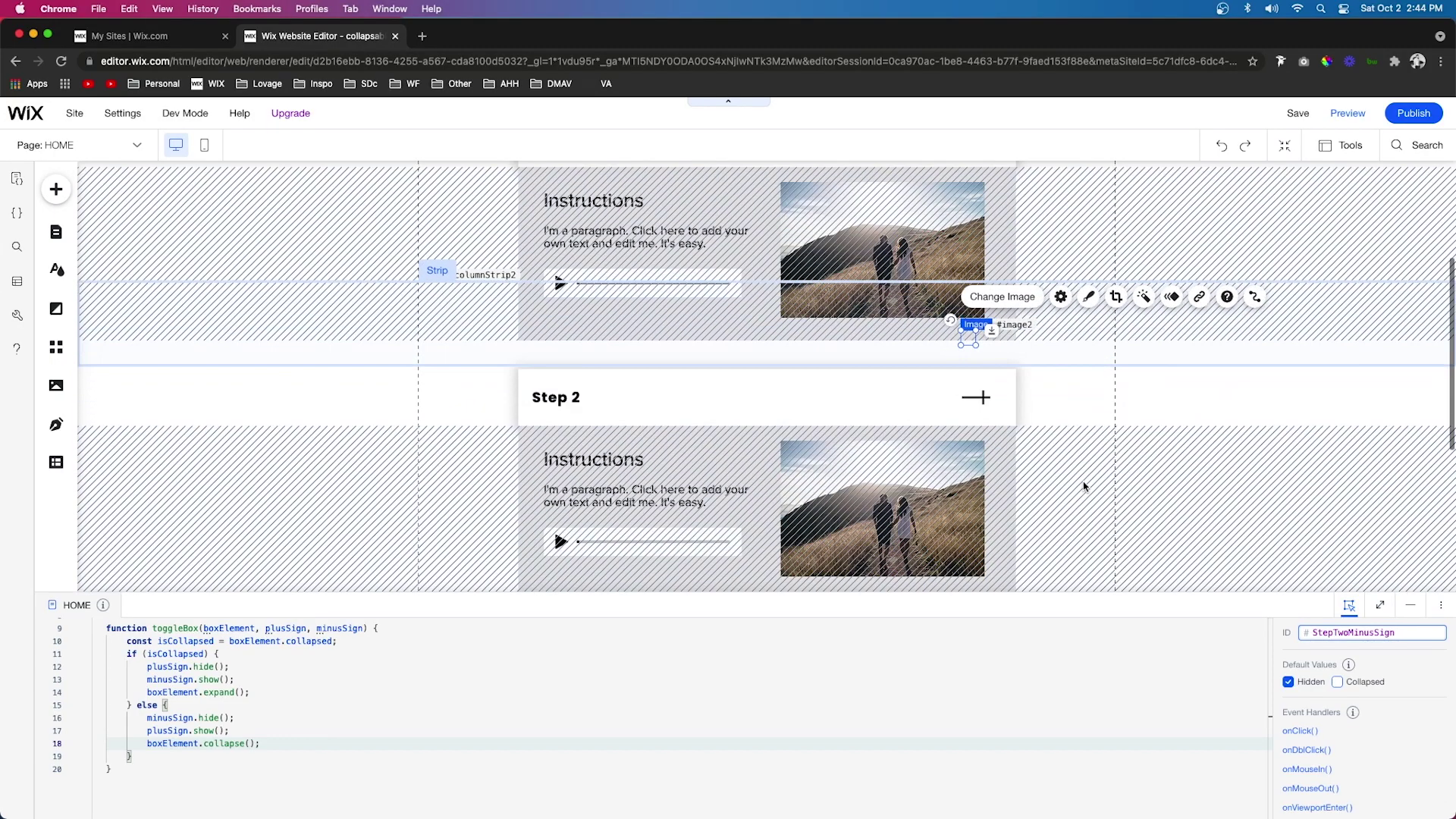
Narrow the third header's button to uncover its minus sign image and set that image's ID to StepThreeMinusSign.
{"action": "scroll", "coordinate": [1062, 485], "scroll_direction": "down", "scroll_amount": 3}
{"action": "left_click", "coordinate": [986, 447]}
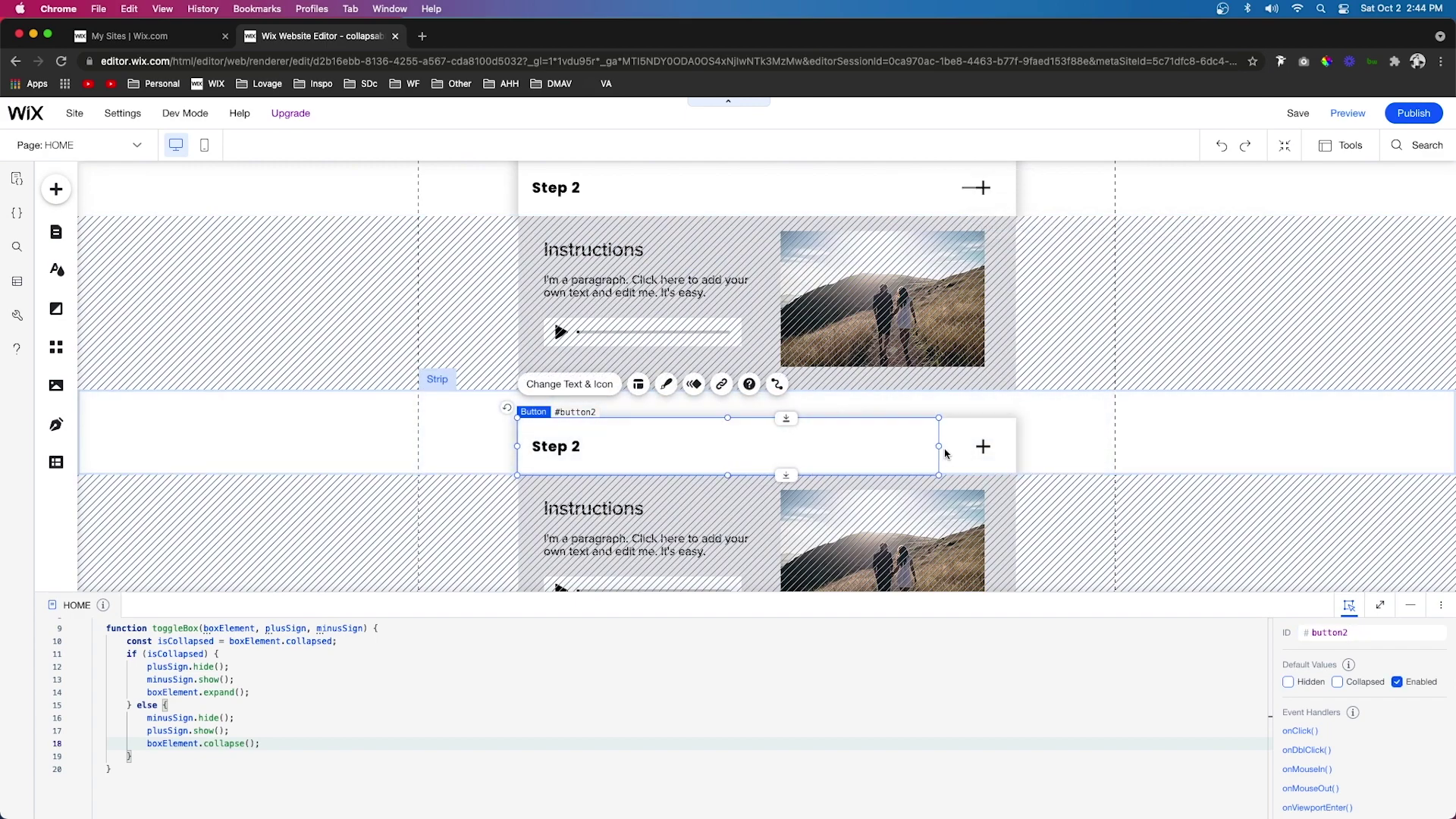
{"action": "left_click", "coordinate": [983, 445]}
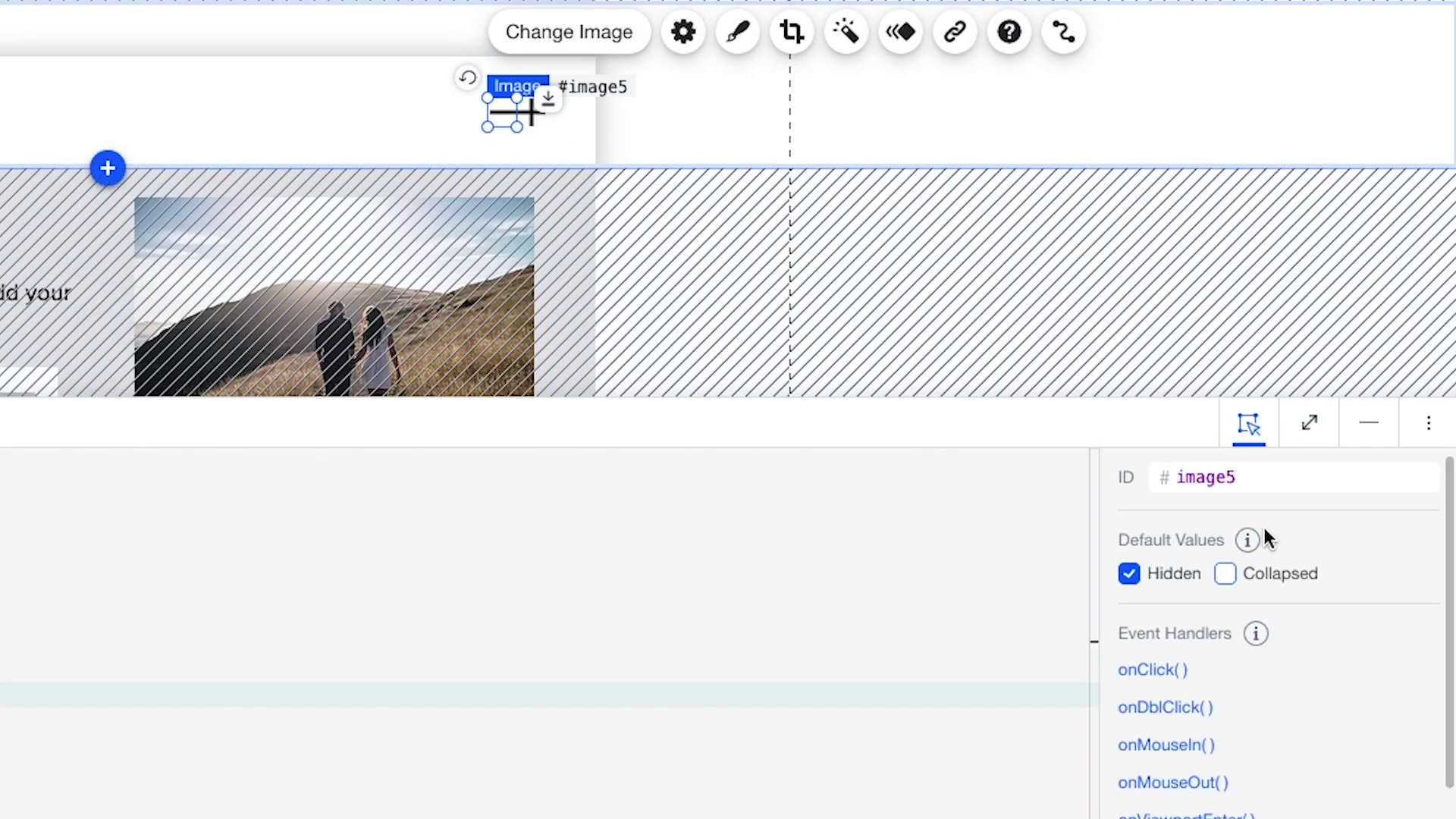
{"action": "left_click", "coordinate": [1243, 477]}
{"action": "key", "text": "ctrl+a"}
{"action": "type", "text": "StepOneMinusSign"}
{"action": "left_click", "coordinate": [1247, 477]}
{"action": "key", "text": "BackSpace"}
{"action": "key", "text": "BackSpace"}
{"action": "key", "text": "BackSpace"}
{"action": "type", "text": "Three"}
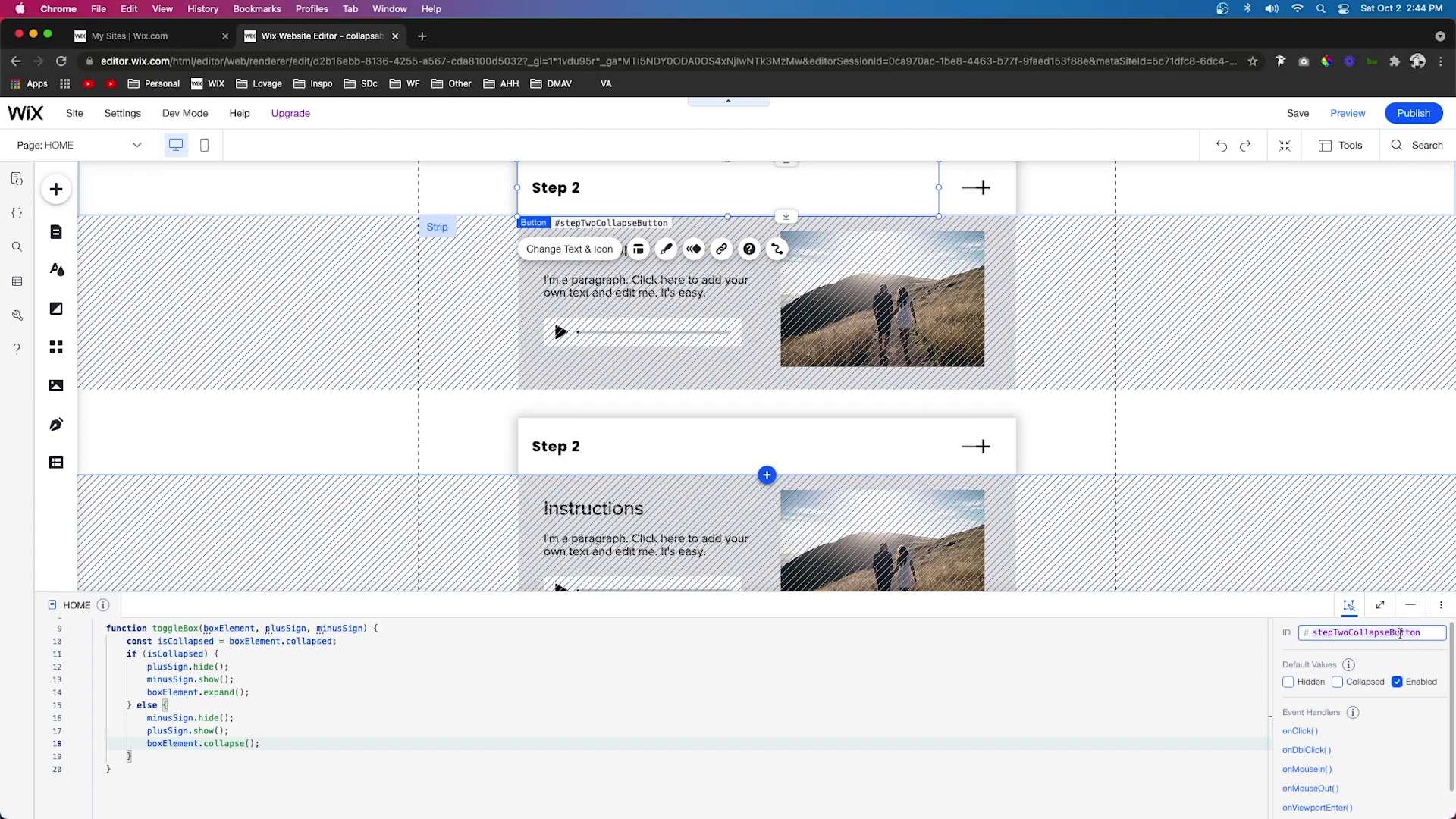
Set the ID of the third header's button to stepThreeCollapseButton2.
{"action": "left_click", "coordinate": [660, 443]}
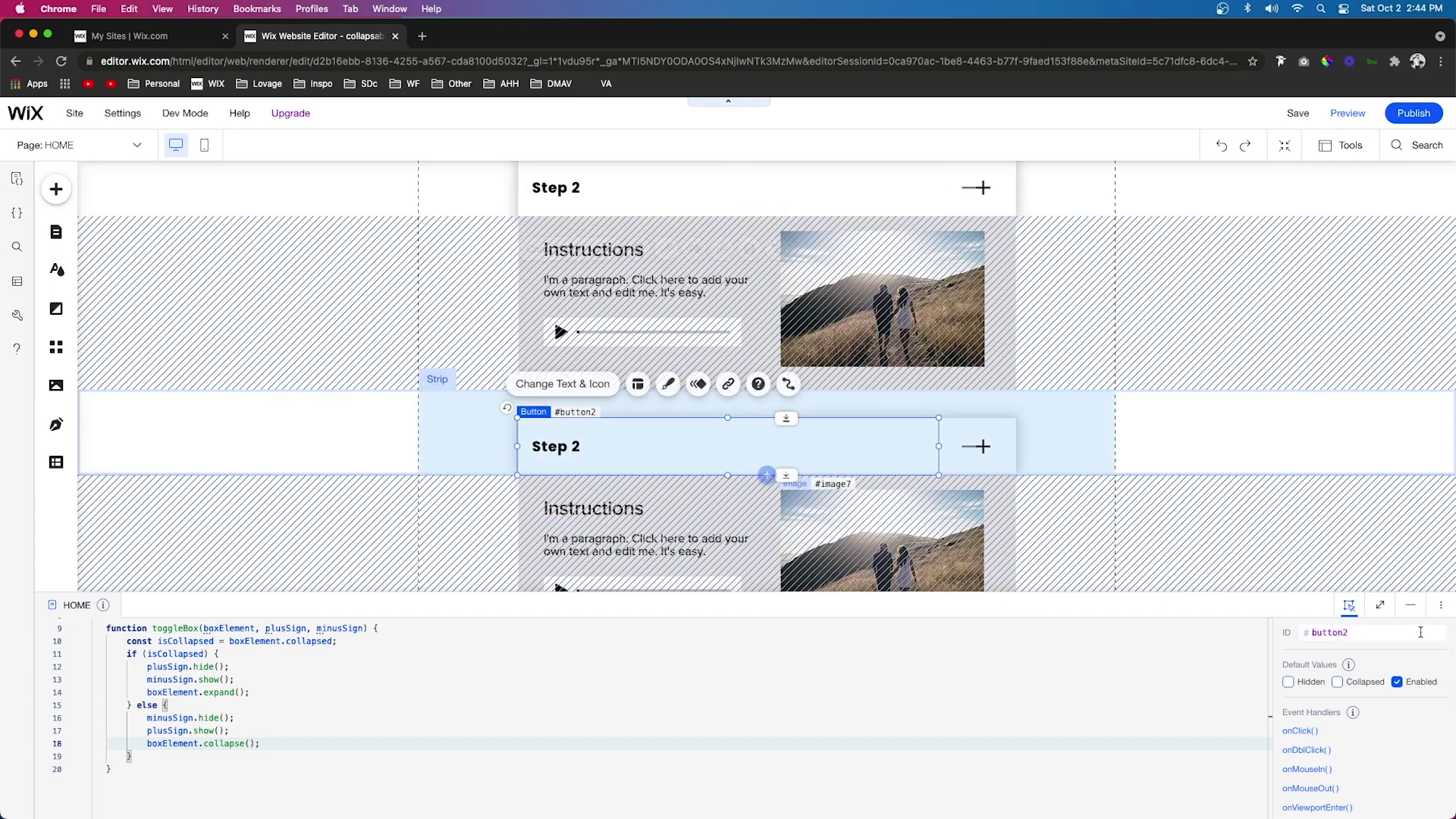
{"action": "left_click_drag", "start_coordinate": [1313, 633], "coordinate": [1345, 632]}
{"action": "type", "text": "stepTwoCollapseButton"}
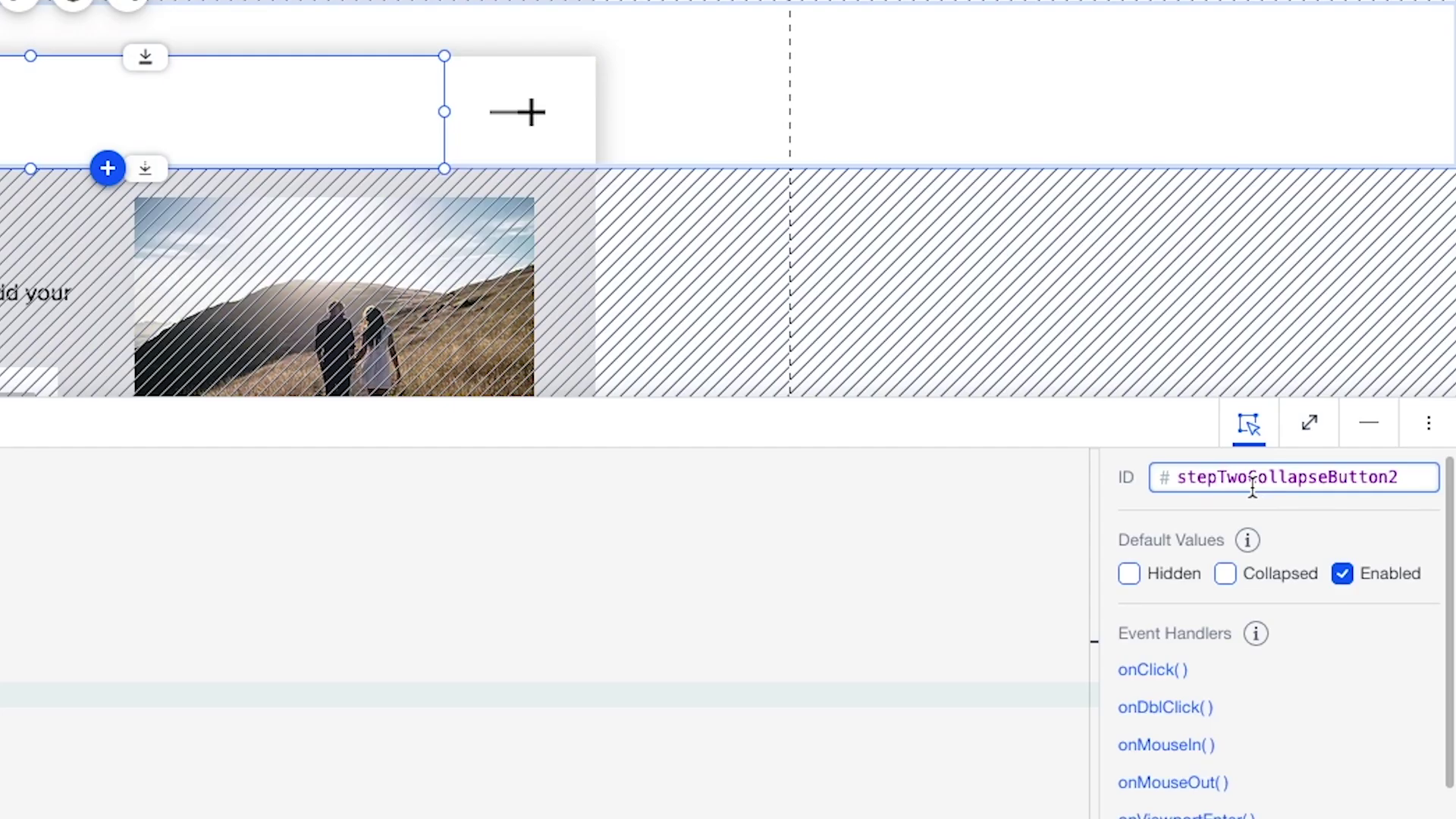
{"action": "left_click", "coordinate": [1246, 477]}
{"action": "key", "text": "BackSpace"}
{"action": "key", "text": "BackSpace"}
{"action": "type", "text": "hreee"}
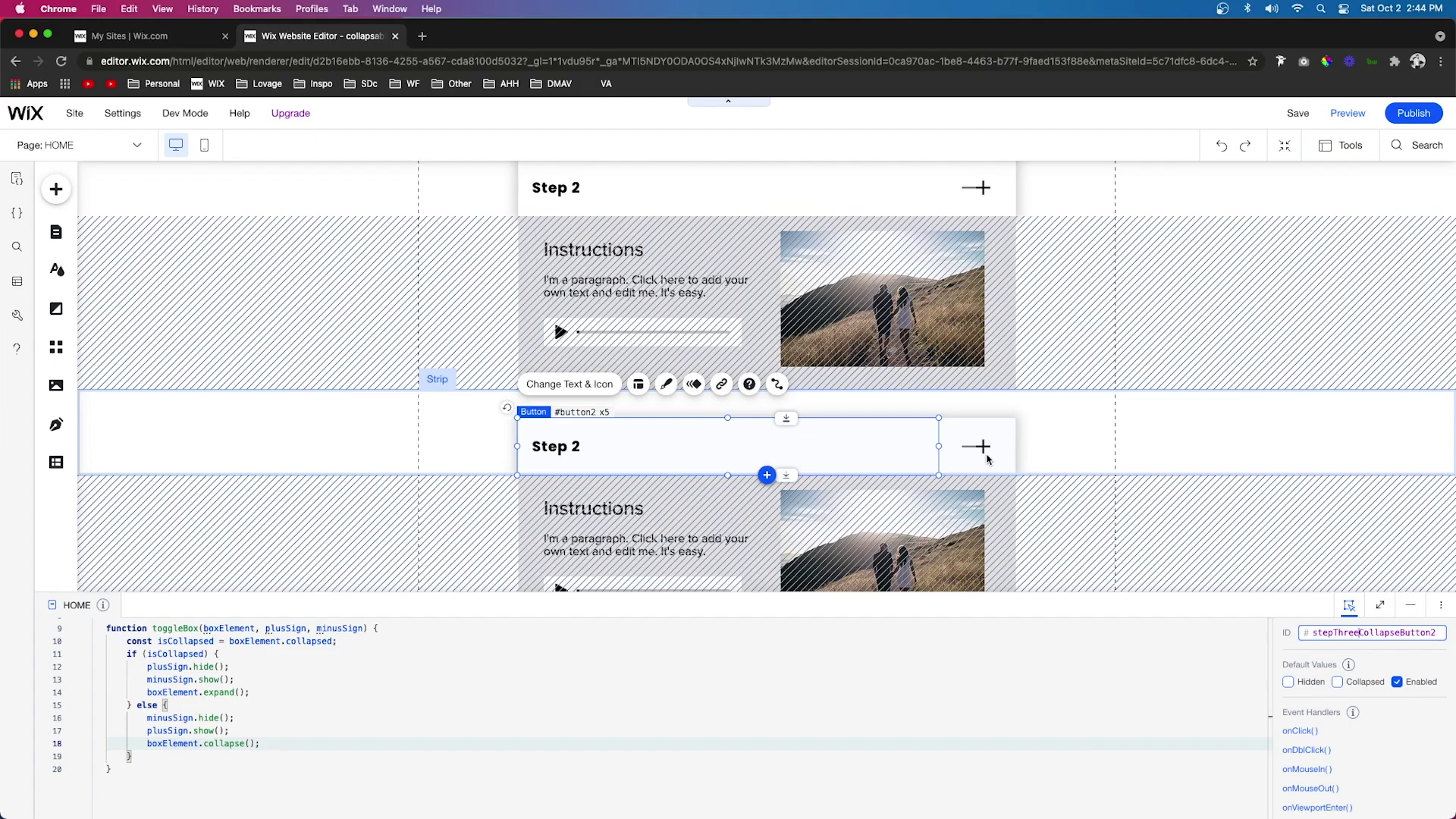
Set the ID of the plus sign image in the first Step 2 header to stepTwoPlusSign.
{"action": "scroll", "coordinate": [539, 97], "scroll_direction": "up", "scroll_amount": 1}
{"action": "scroll", "coordinate": [978, 364], "scroll_direction": "up", "scroll_amount": 3}
{"action": "left_click", "coordinate": [982, 270]}
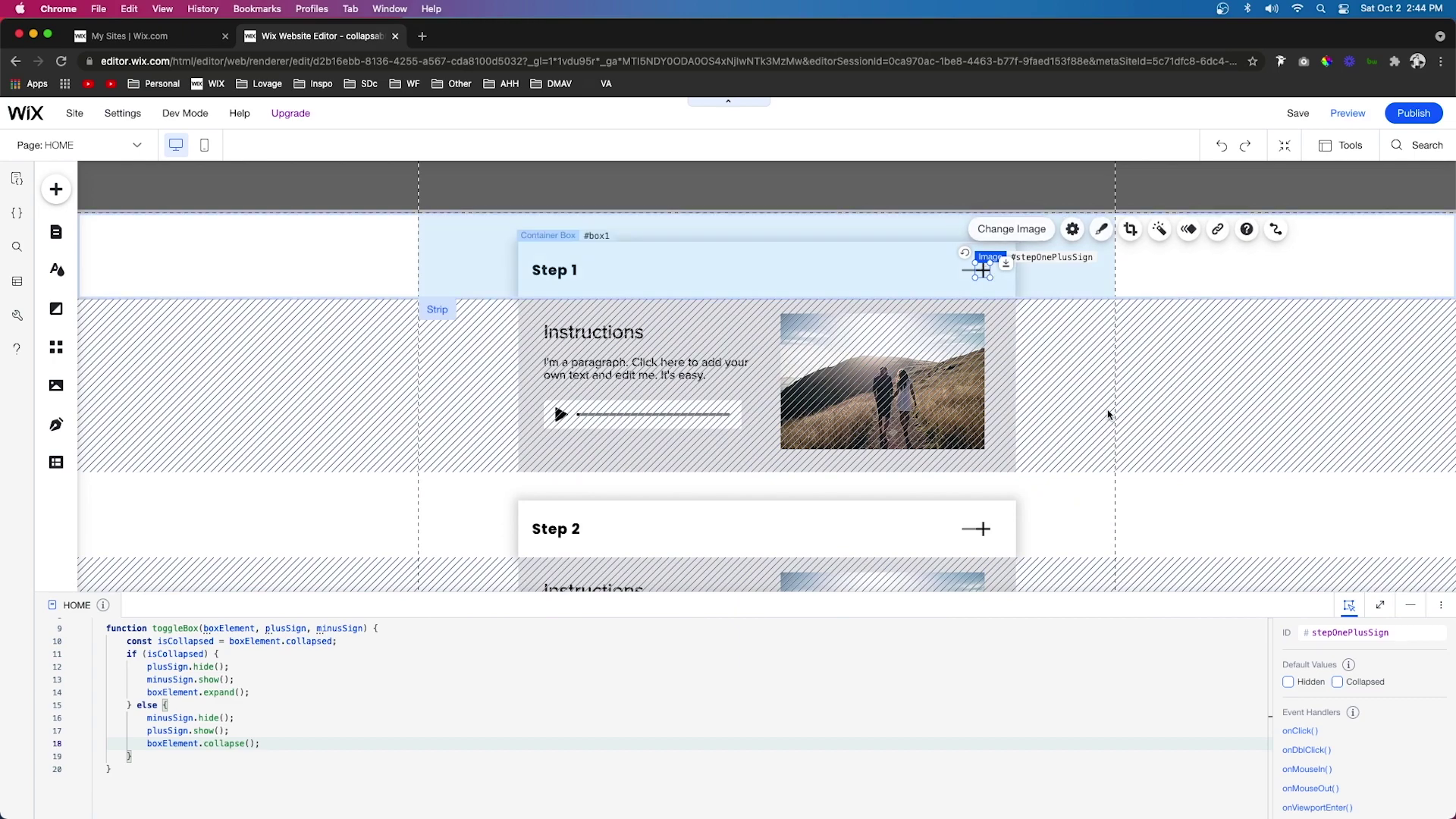
{"action": "left_click", "coordinate": [1307, 634]}
{"action": "scroll", "coordinate": [986, 403], "scroll_direction": "down", "scroll_amount": 3}
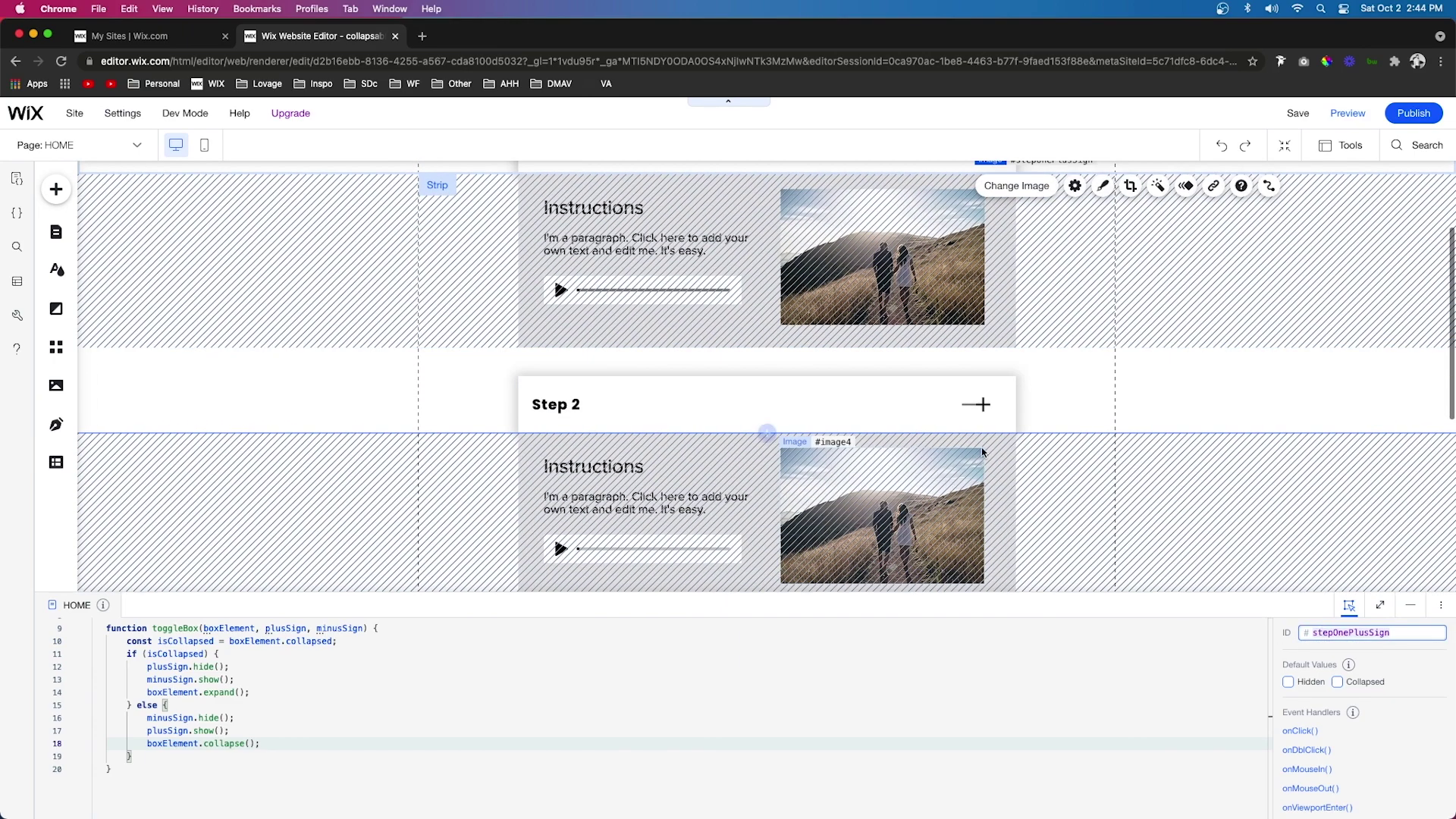
{"action": "left_click", "coordinate": [980, 403]}
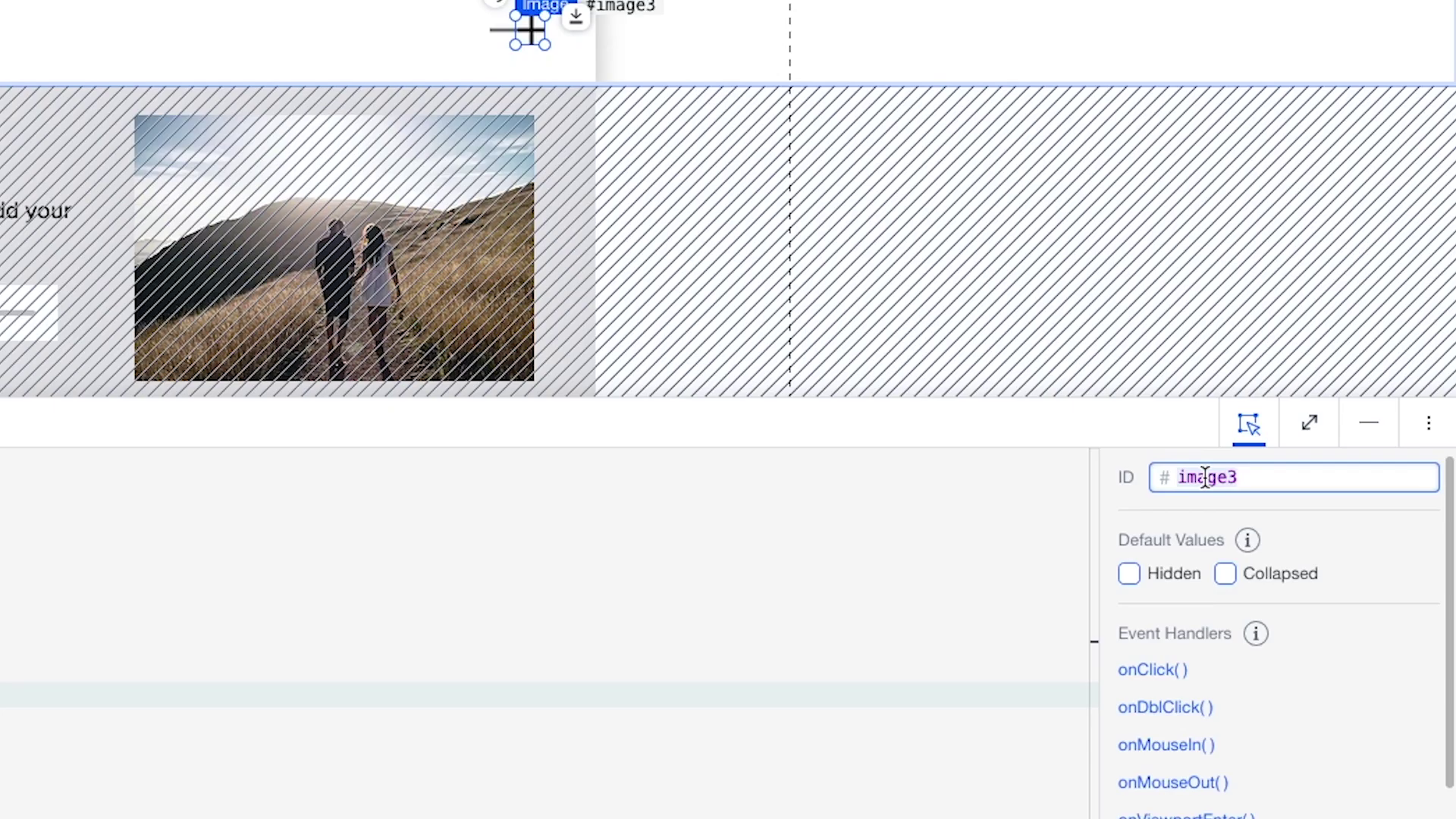
{"action": "double_click", "coordinate": [1326, 632]}
{"action": "type", "text": "stepOnePlusSign"}
{"action": "left_click", "coordinate": [1248, 477]}
{"action": "key", "text": "BackSpace"}
{"action": "key", "text": "BackSpace"}
{"action": "key", "text": "BackSpace"}
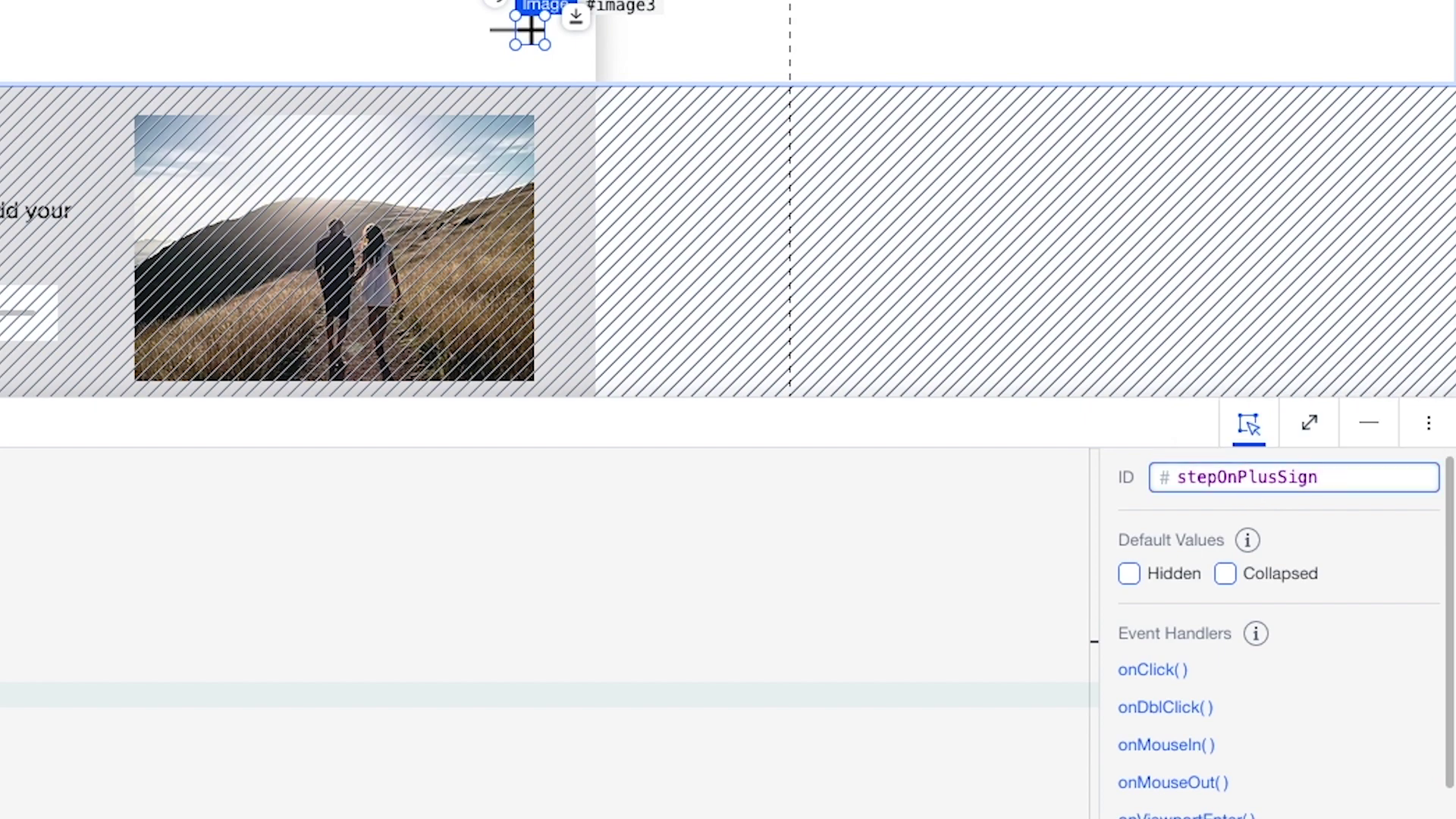
{"action": "type", "text": "Two"}
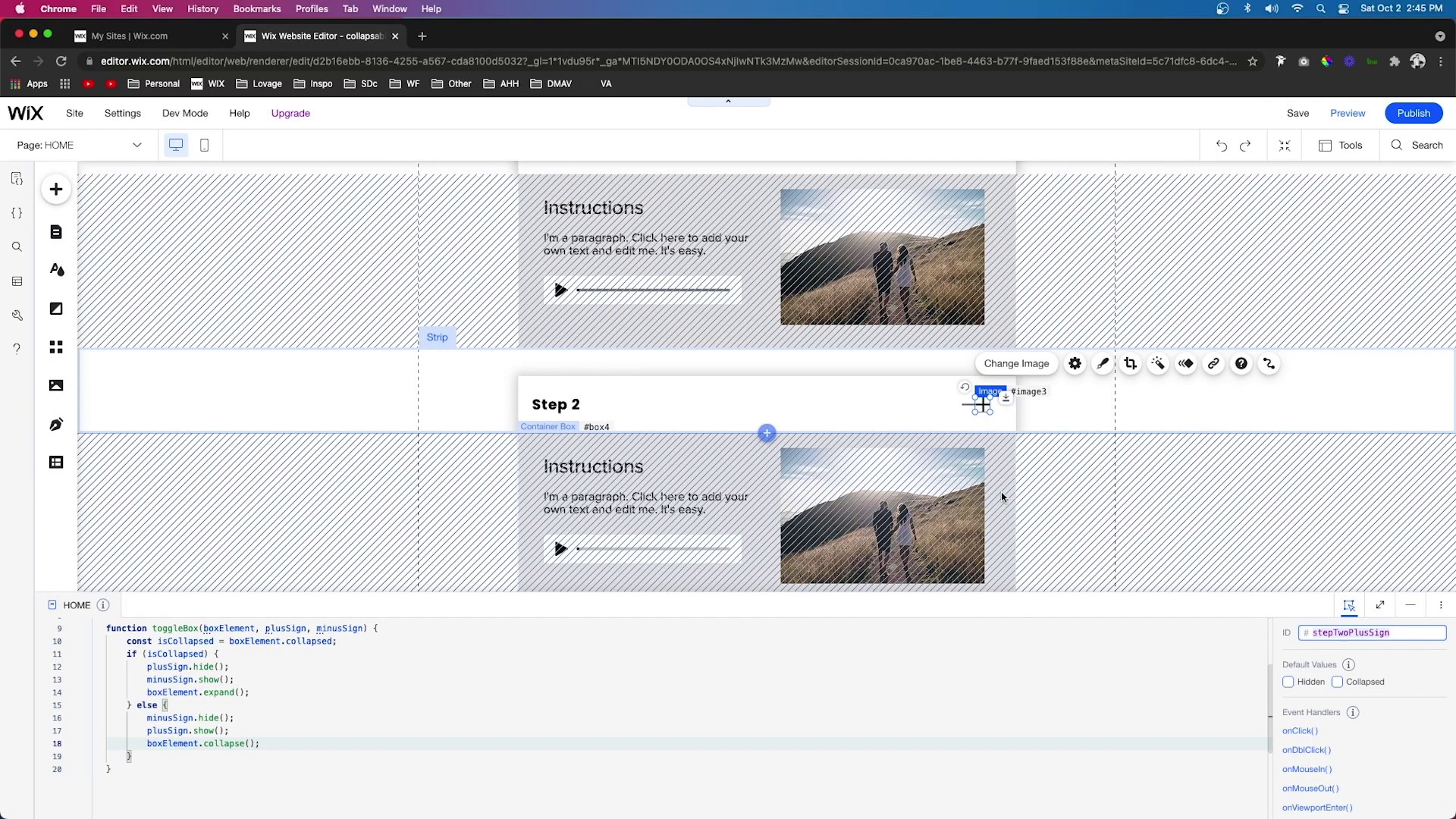
Set the ID of the third header's plus sign image to stepThreePlusSign.
{"action": "scroll", "coordinate": [566, 211], "scroll_direction": "down", "scroll_amount": 3}
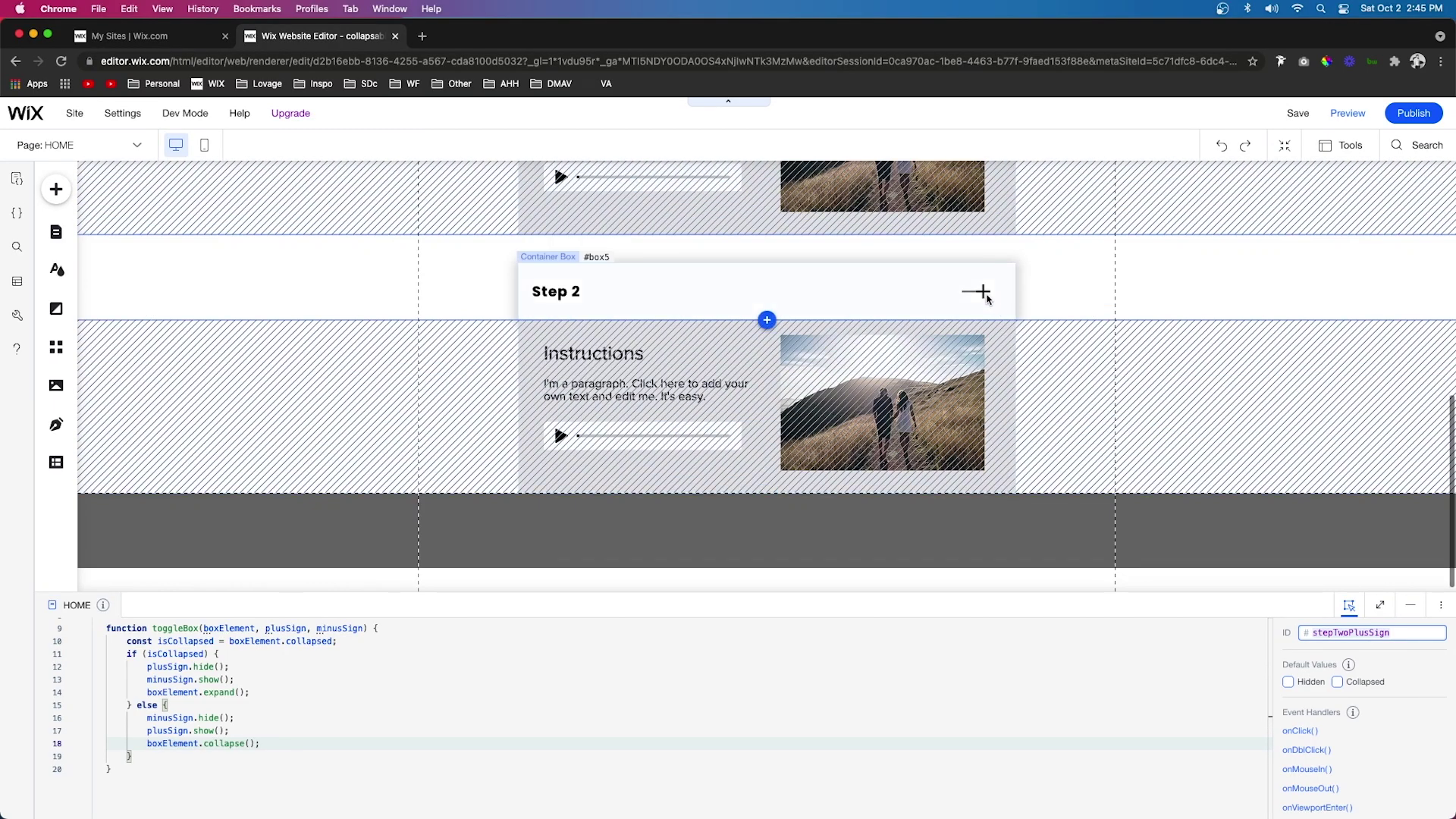
{"action": "left_click", "coordinate": [982, 294]}
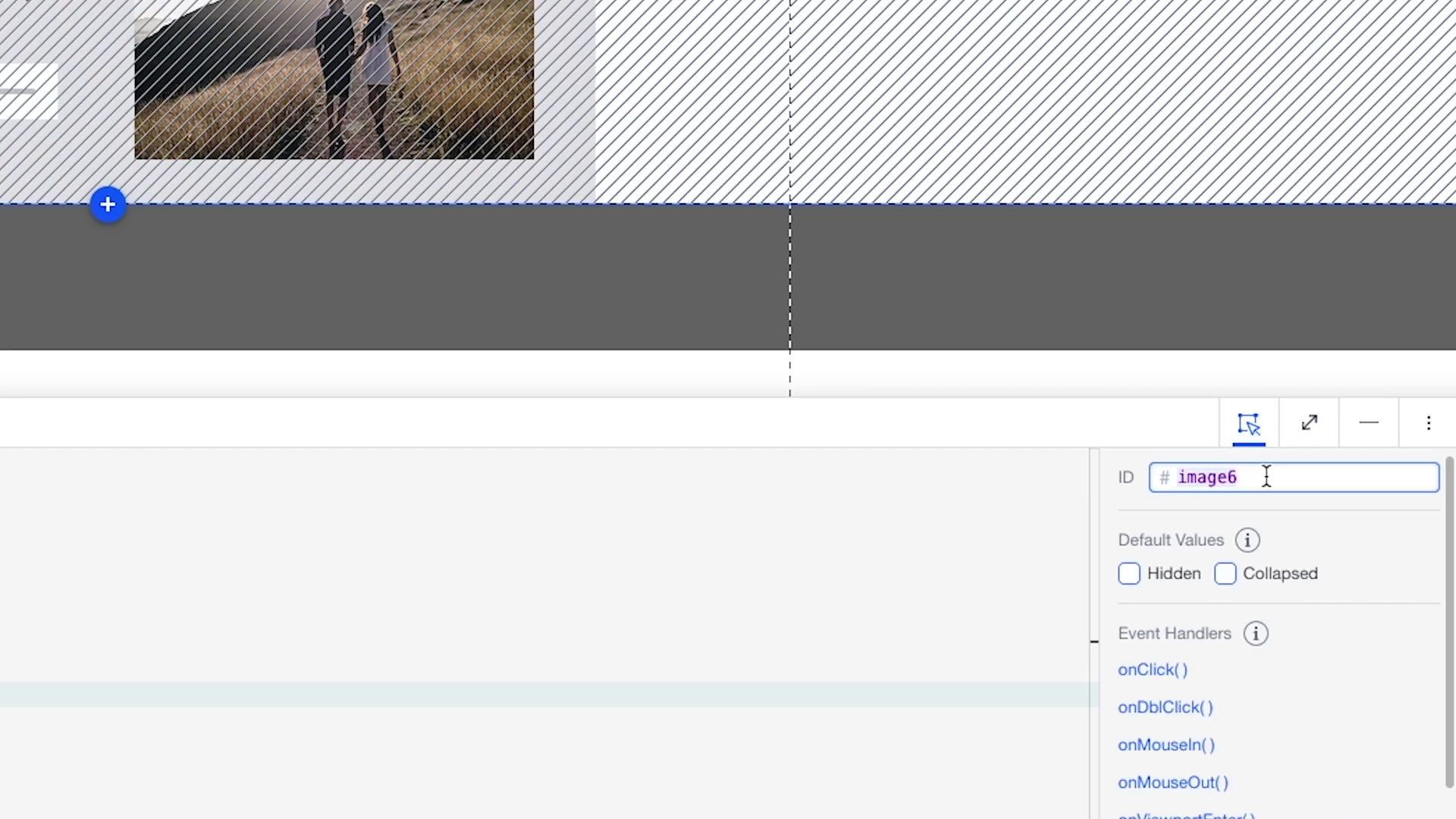
{"action": "type", "text": "stepTwoPlusSign"}
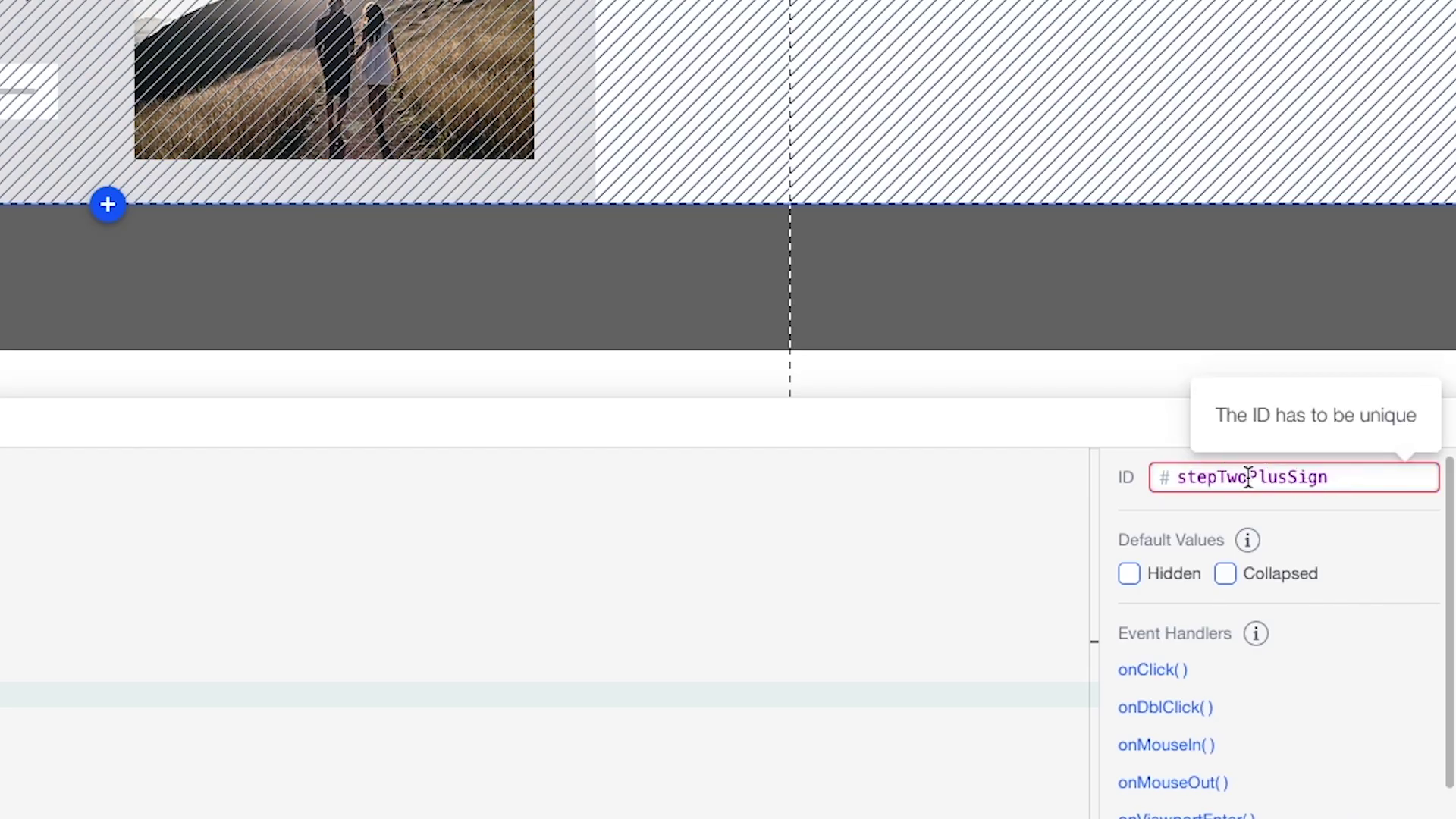
{"action": "left_click", "coordinate": [1247, 477]}
{"action": "key", "text": "BackSpace"}
{"action": "key", "text": "BackSpace"}
{"action": "type", "text": "hreeMin"}
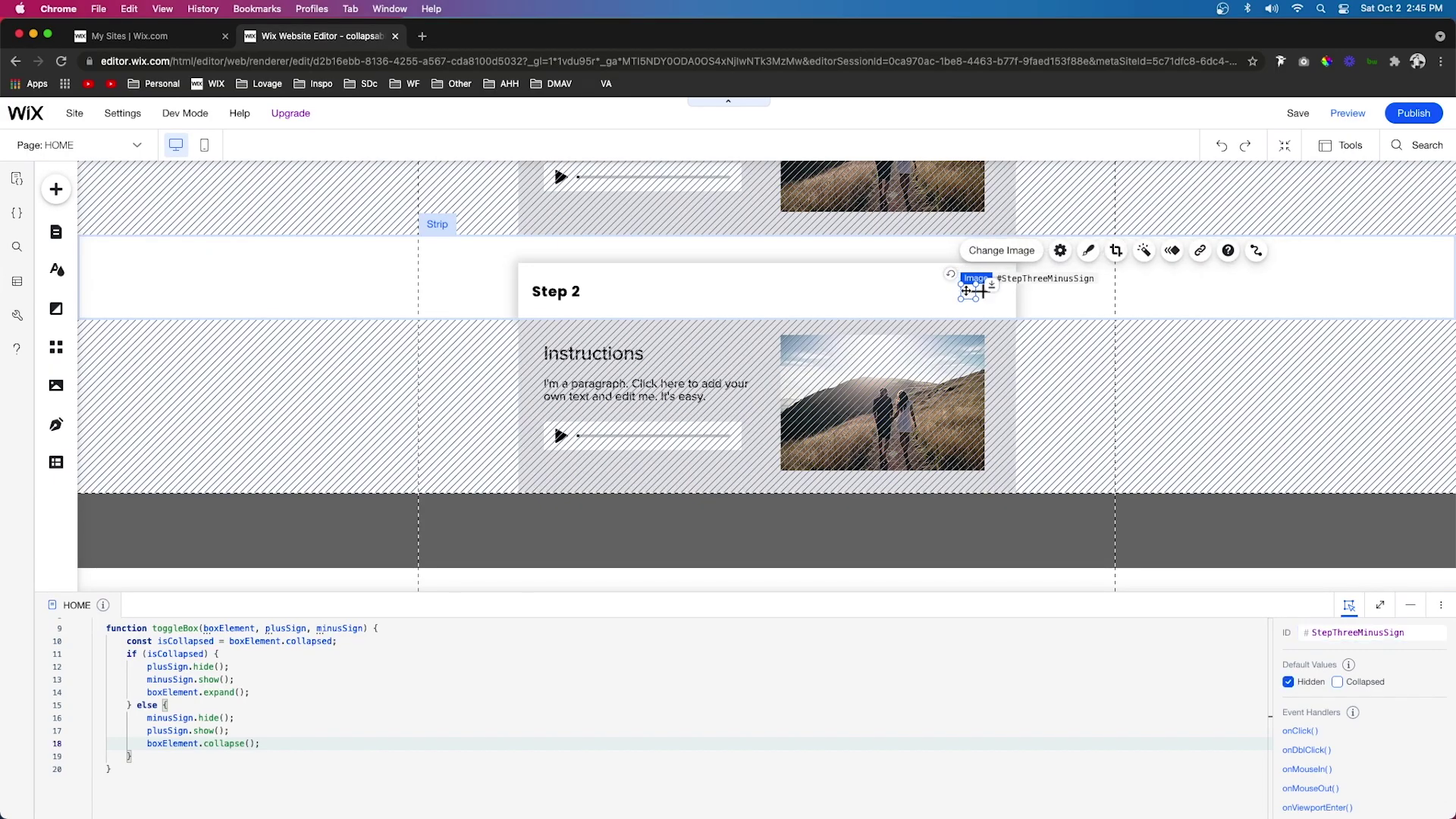
Move the minus signs back over the plus signs in the three headers and stretch the header buttons to full box width.
{"action": "scroll", "coordinate": [993, 409], "scroll_direction": "up", "scroll_amount": 5}
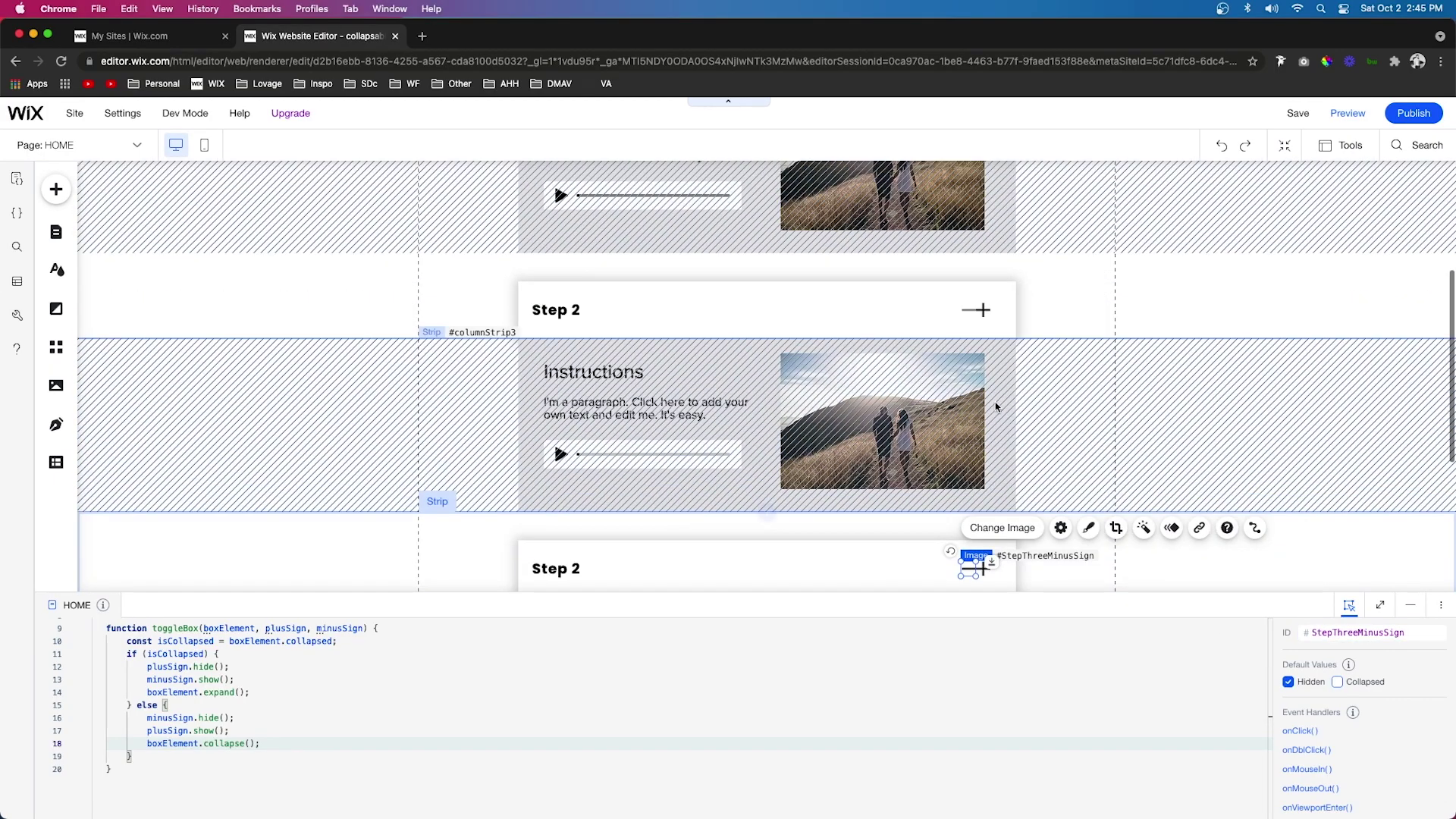
{"action": "left_click", "coordinate": [970, 309]}
{"action": "scroll", "coordinate": [998, 329], "scroll_direction": "up", "scroll_amount": 3}
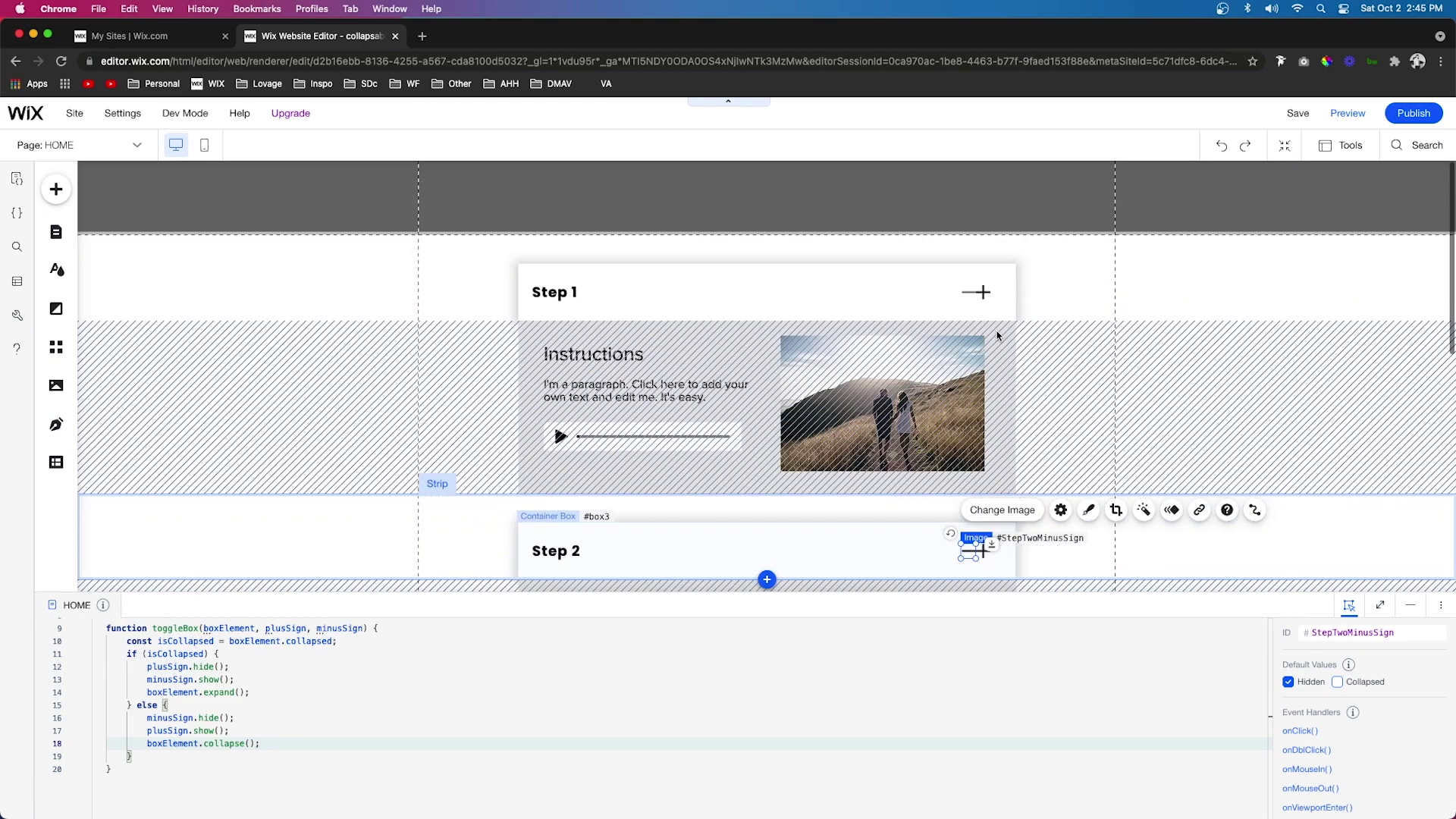
{"action": "left_click", "coordinate": [974, 297]}
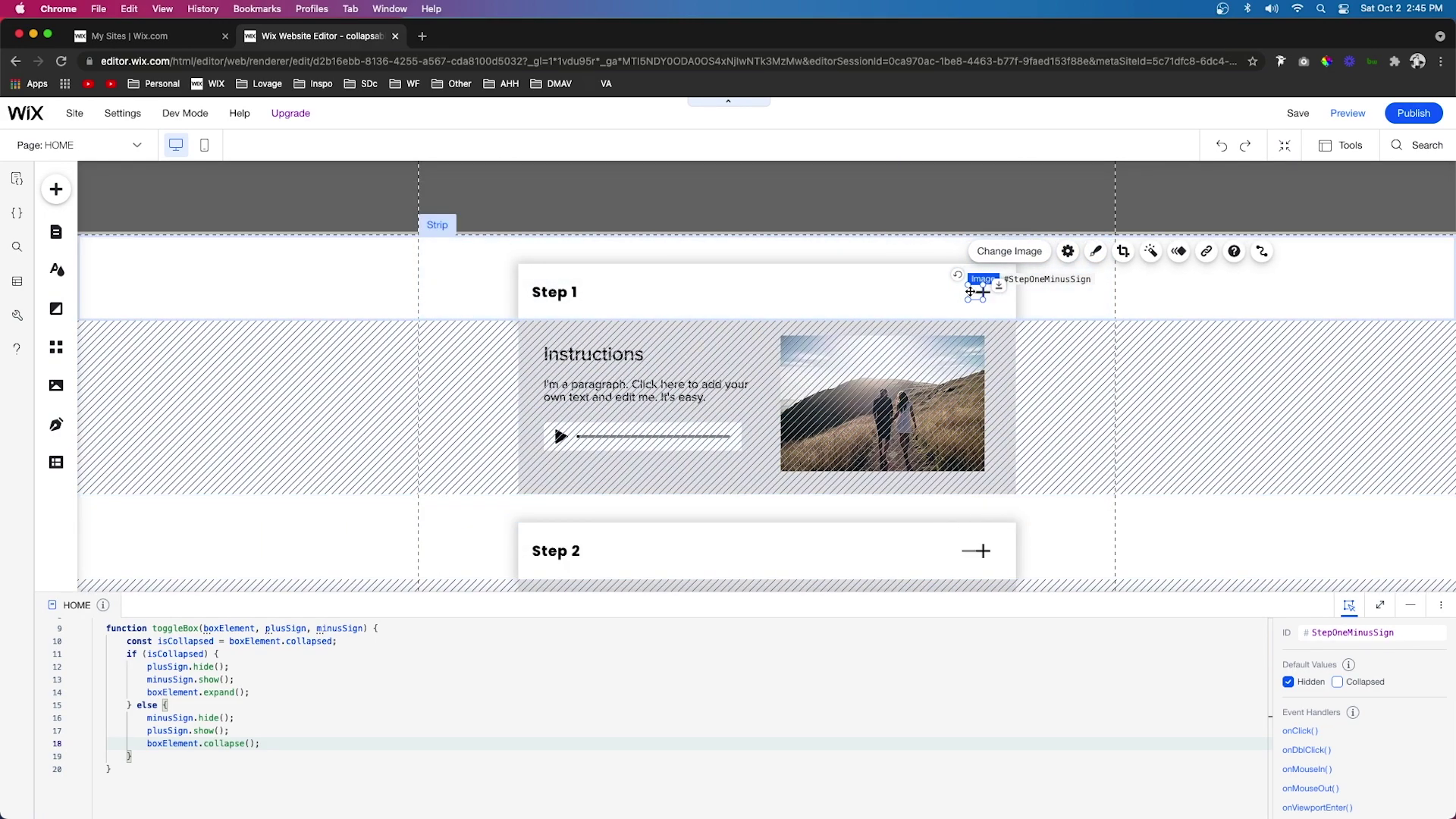
{"action": "left_click", "coordinate": [890, 281]}
{"action": "mouse_move", "coordinate": [1016, 292]}
{"action": "left_mouse_down"}
{"action": "mouse_move", "coordinate": [997, 292]}
{"action": "mouse_move", "coordinate": [1015, 291]}
{"action": "left_mouse_up"}
{"action": "scroll", "coordinate": [1014, 295], "scroll_direction": "down", "scroll_amount": 3}
{"action": "left_click", "coordinate": [1005, 328]}
{"action": "scroll", "coordinate": [1095, 342], "scroll_direction": "up", "scroll_amount": 5}
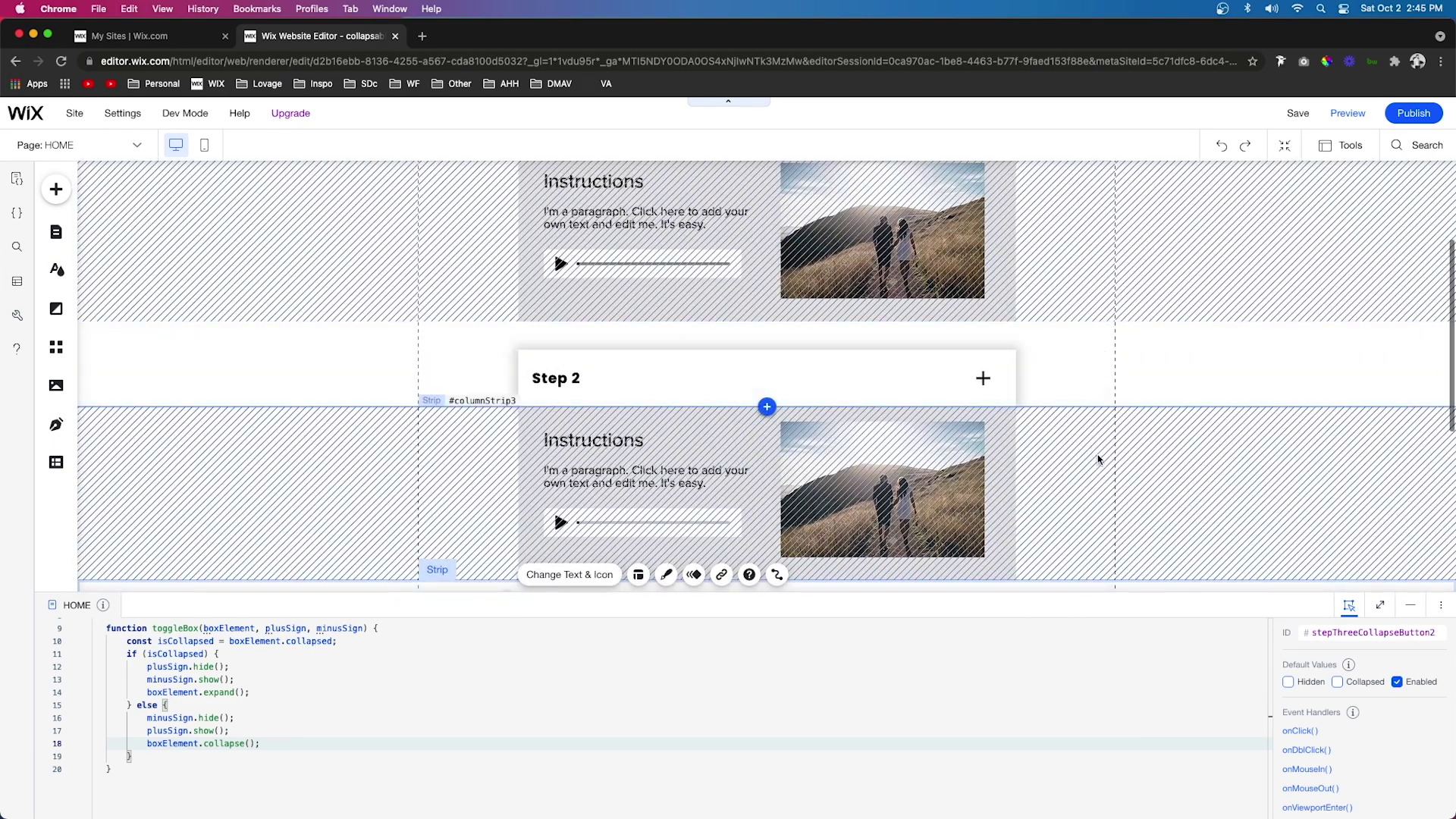
Set the ID of the second instructions strip to stepTwoCollapibleStrip, reusing the first strip's ID text.
{"action": "left_click", "coordinate": [1084, 273]}
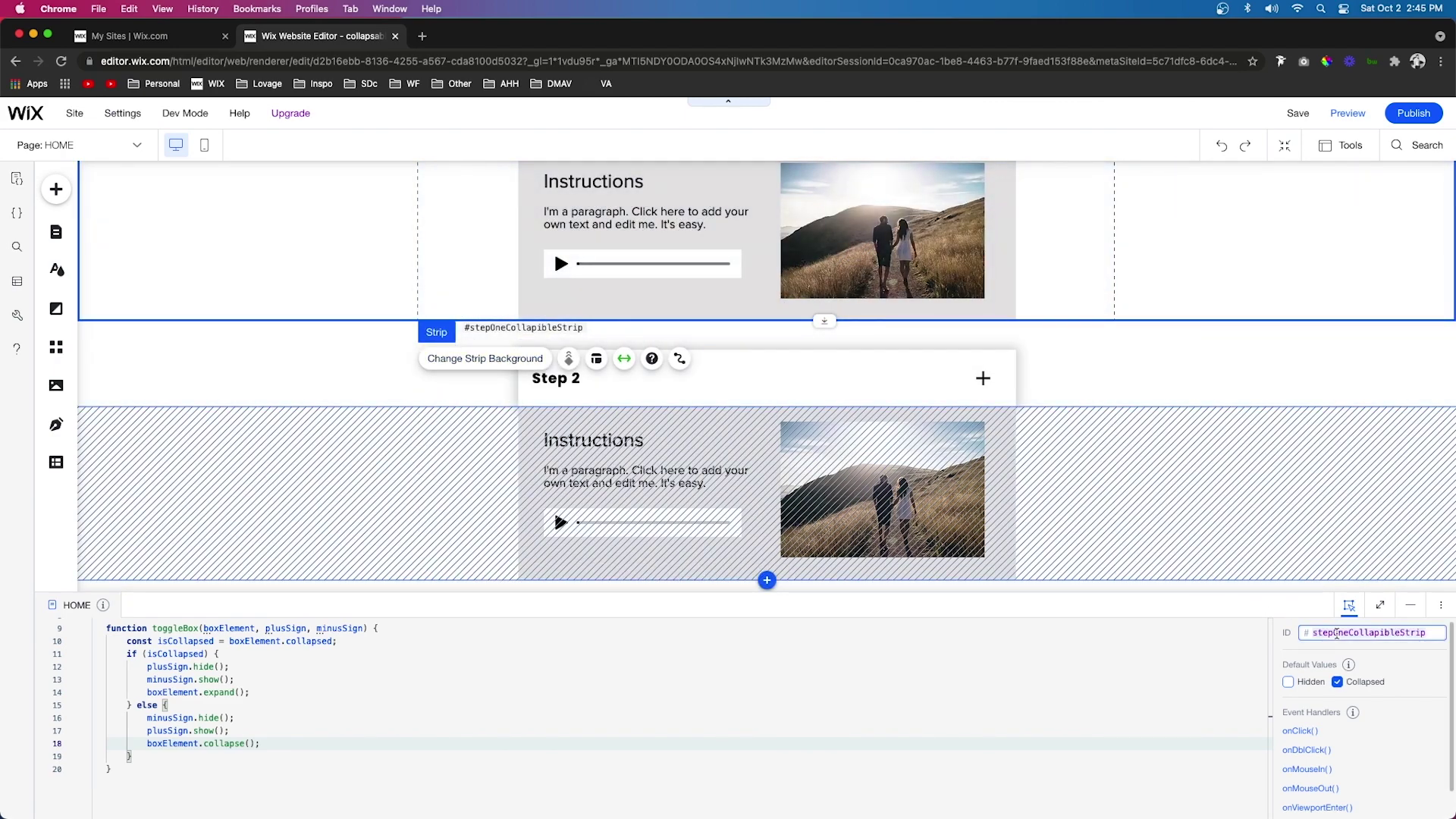
{"action": "scroll", "coordinate": [1121, 435], "scroll_direction": "down", "scroll_amount": 3}
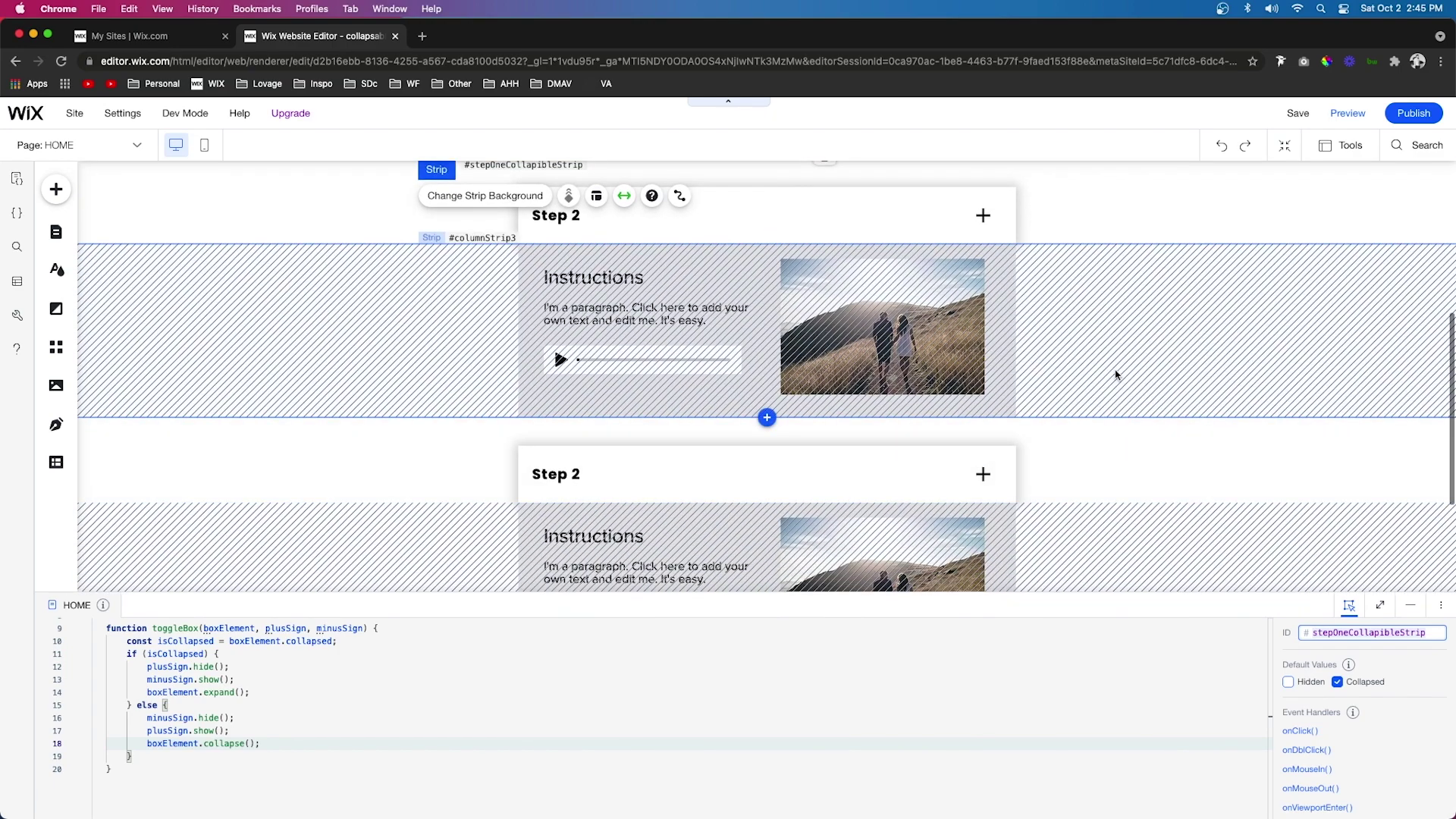
{"action": "left_click", "coordinate": [1114, 374]}
{"action": "double_click", "coordinate": [1326, 634]}
{"action": "type", "text": "stepOneCollapibleStrip"}
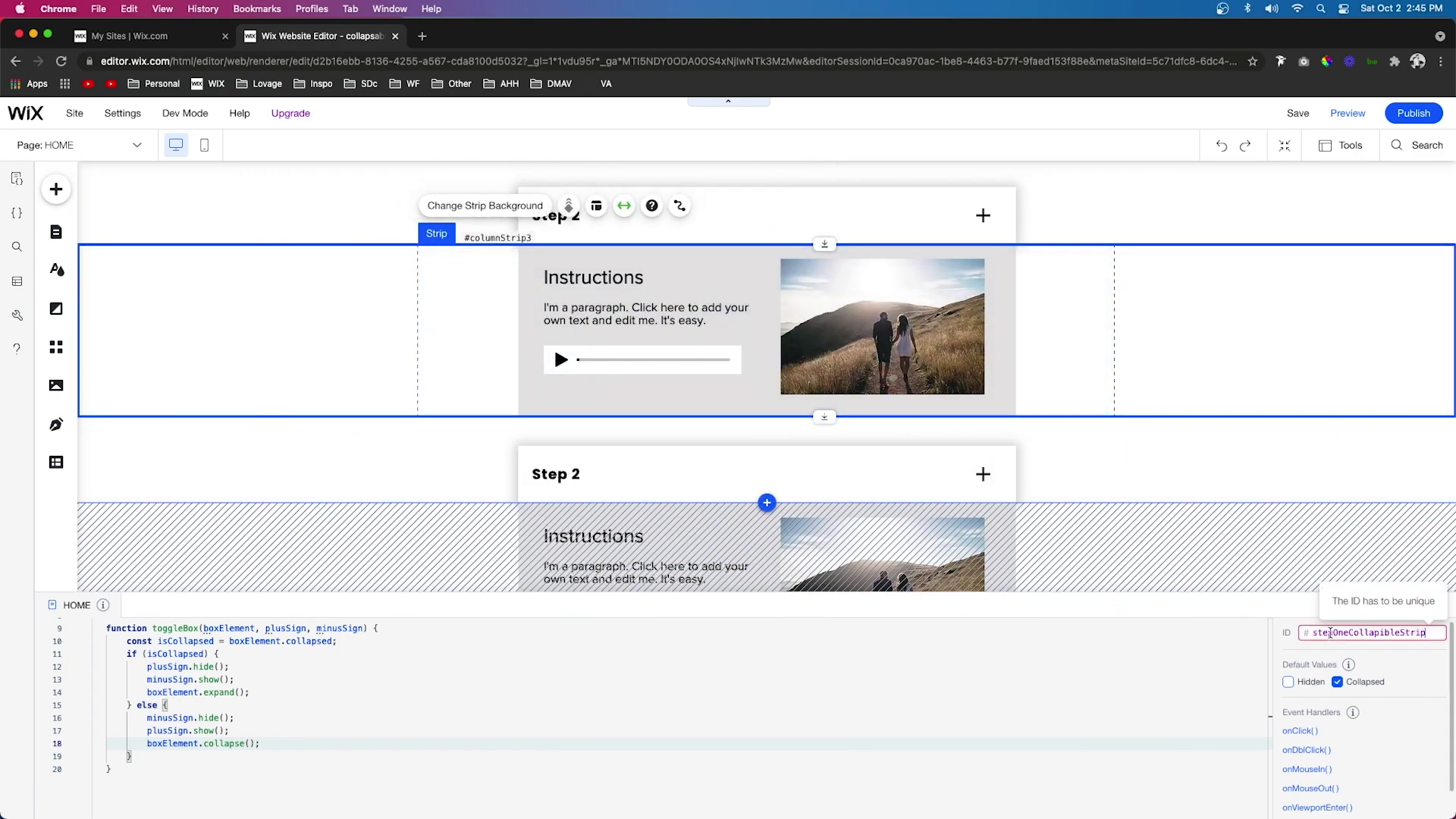
{"action": "left_click", "coordinate": [1348, 632]}
{"action": "key", "text": "BackSpace"}
{"action": "key", "text": "BackSpace"}
{"action": "key", "text": "BackSpace"}
{"action": "type", "text": "Two"}
Set the ID of the third instructions strip to stepThreeCollapibleStrip.
{"action": "scroll", "coordinate": [1215, 501], "scroll_direction": "down", "scroll_amount": 3}
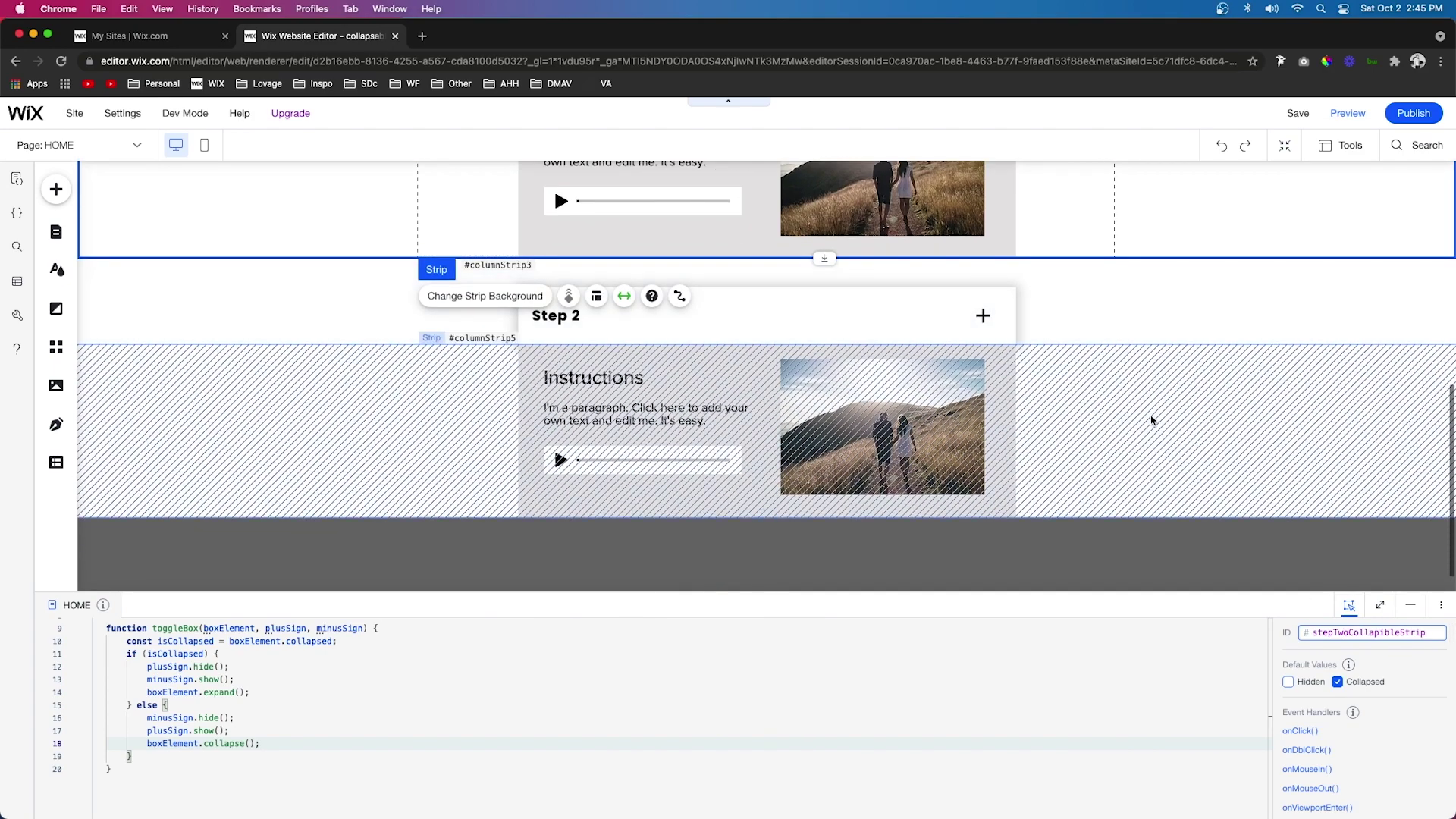
{"action": "left_click", "coordinate": [1149, 409]}
{"action": "double_click", "coordinate": [1335, 632]}
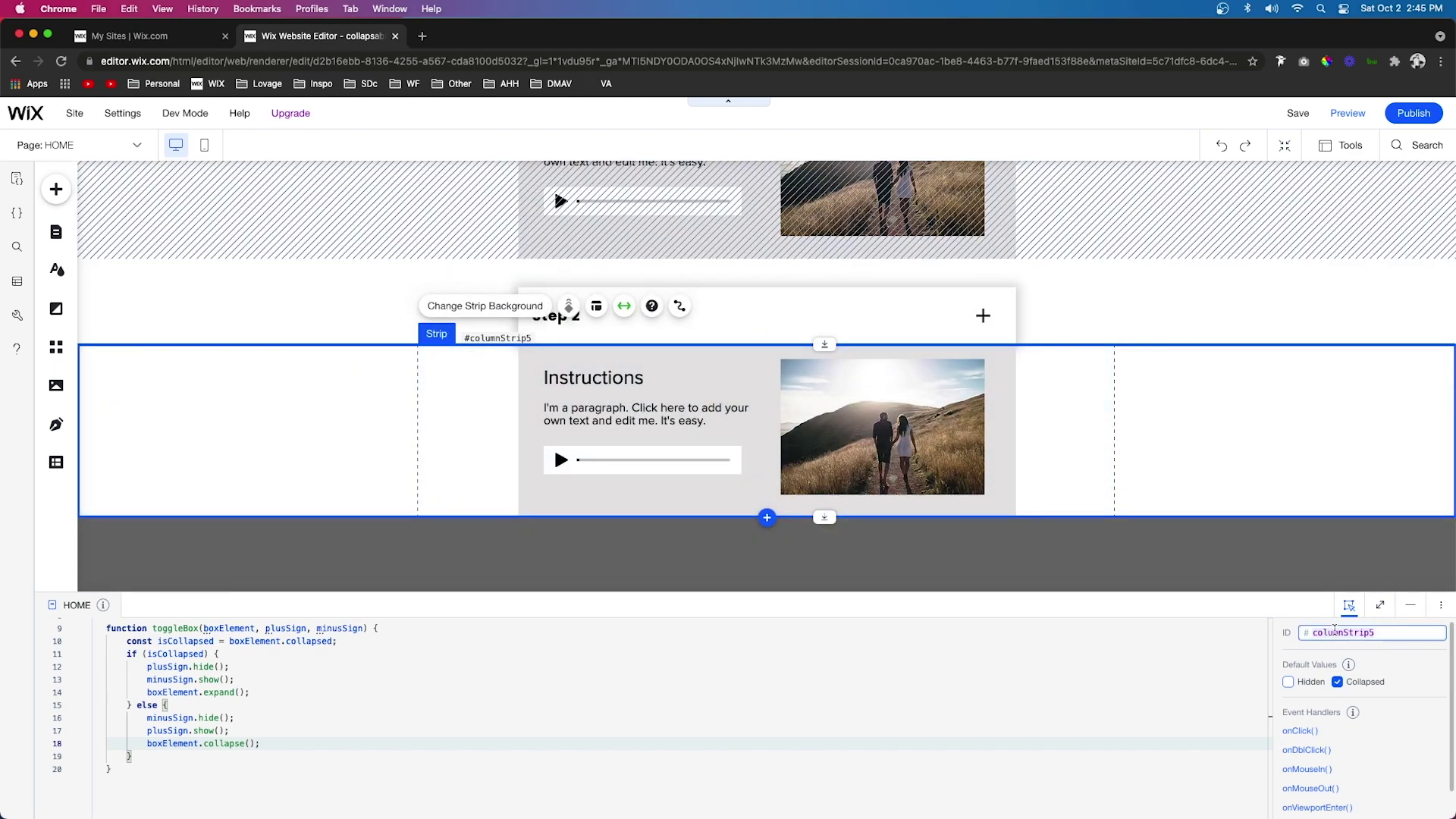
{"action": "type", "text": "stepOneCollapibleStrip"}
Duplicate the stepOneCollapseButton onClick handler twice below the original inside the onReady function.
{"action": "scroll", "coordinate": [564, 664], "scroll_direction": "up", "scroll_amount": 4}
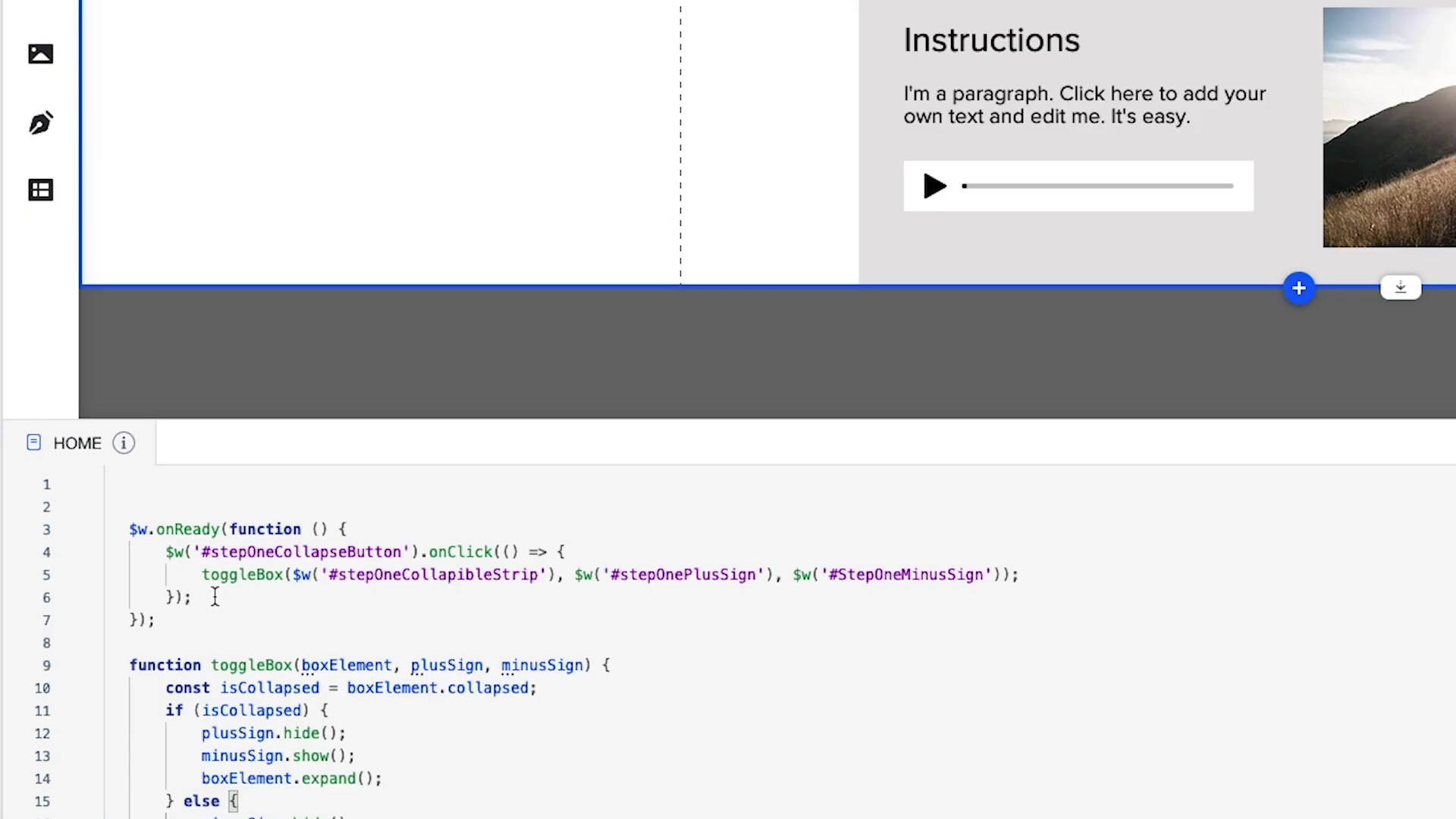
{"action": "left_click", "coordinate": [214, 598]}
{"action": "left_click_drag", "start_coordinate": [204, 597], "coordinate": [165, 558]}
{"action": "key", "text": "ctrl+c"}
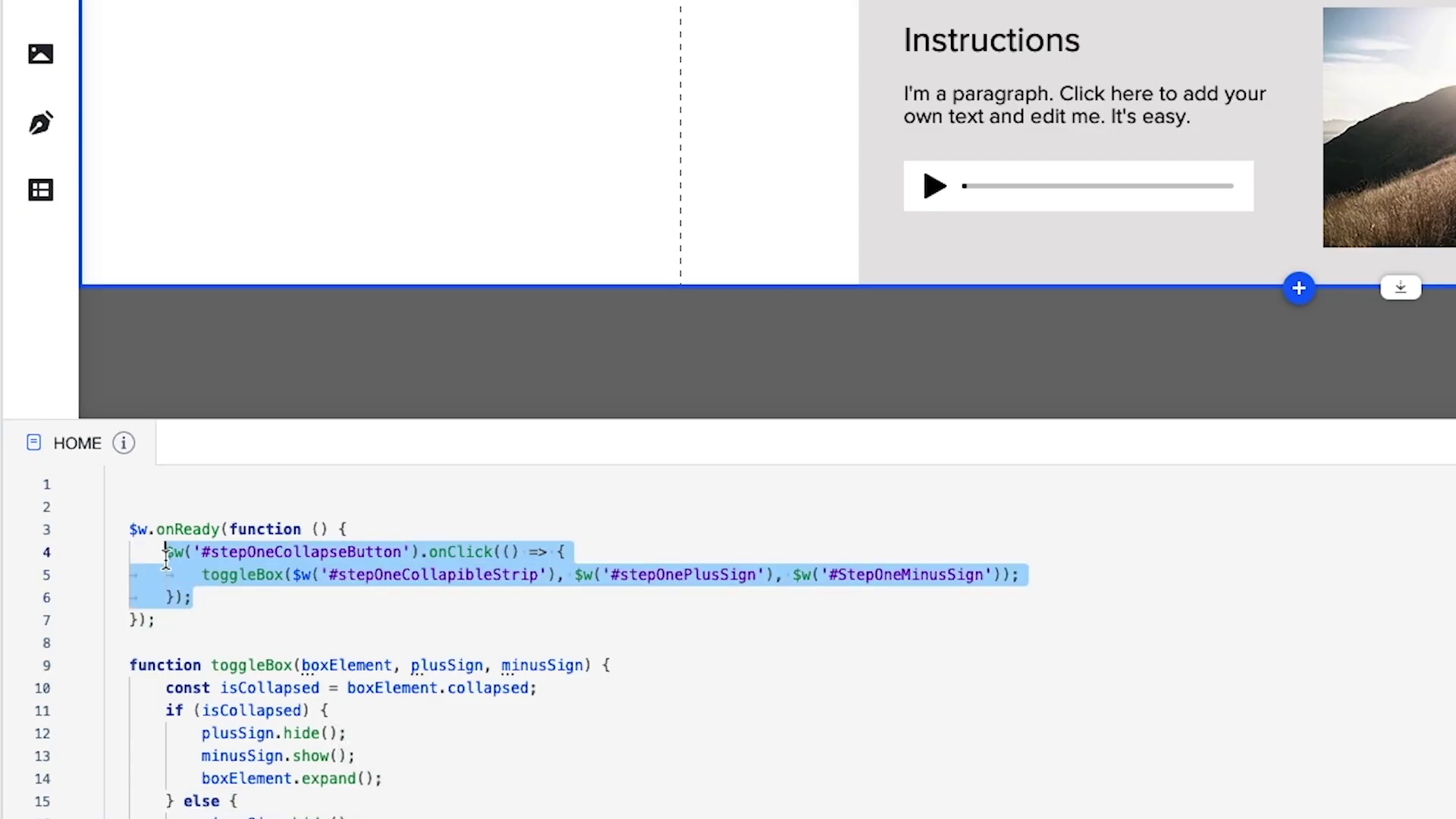
{"action": "left_click", "coordinate": [199, 601]}
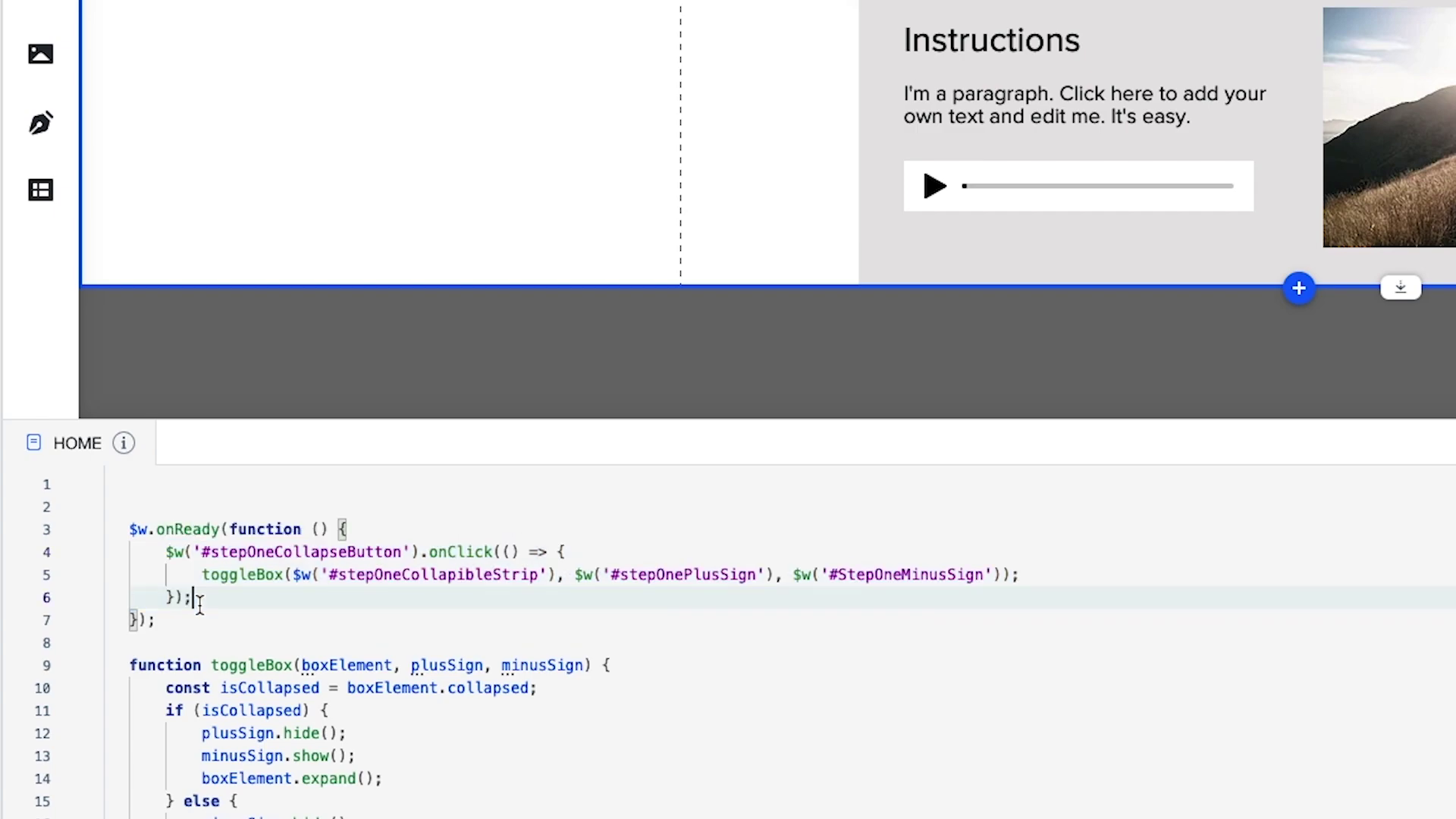
{"action": "key", "text": "Return"}
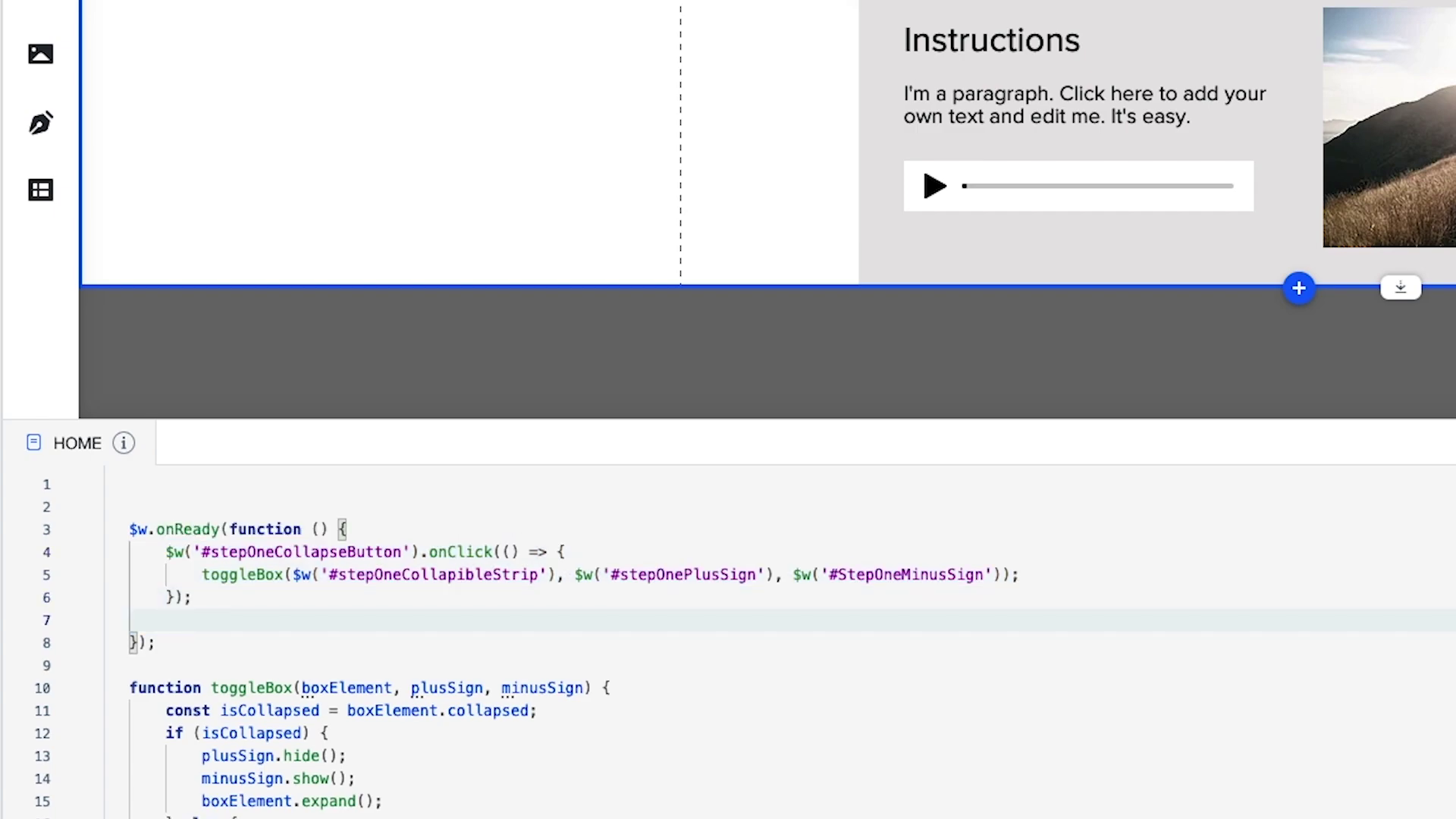
{"action": "key", "text": "ctrl+v"}
{"action": "key", "text": "Return"}
{"action": "key", "text": "ctrl+v"}
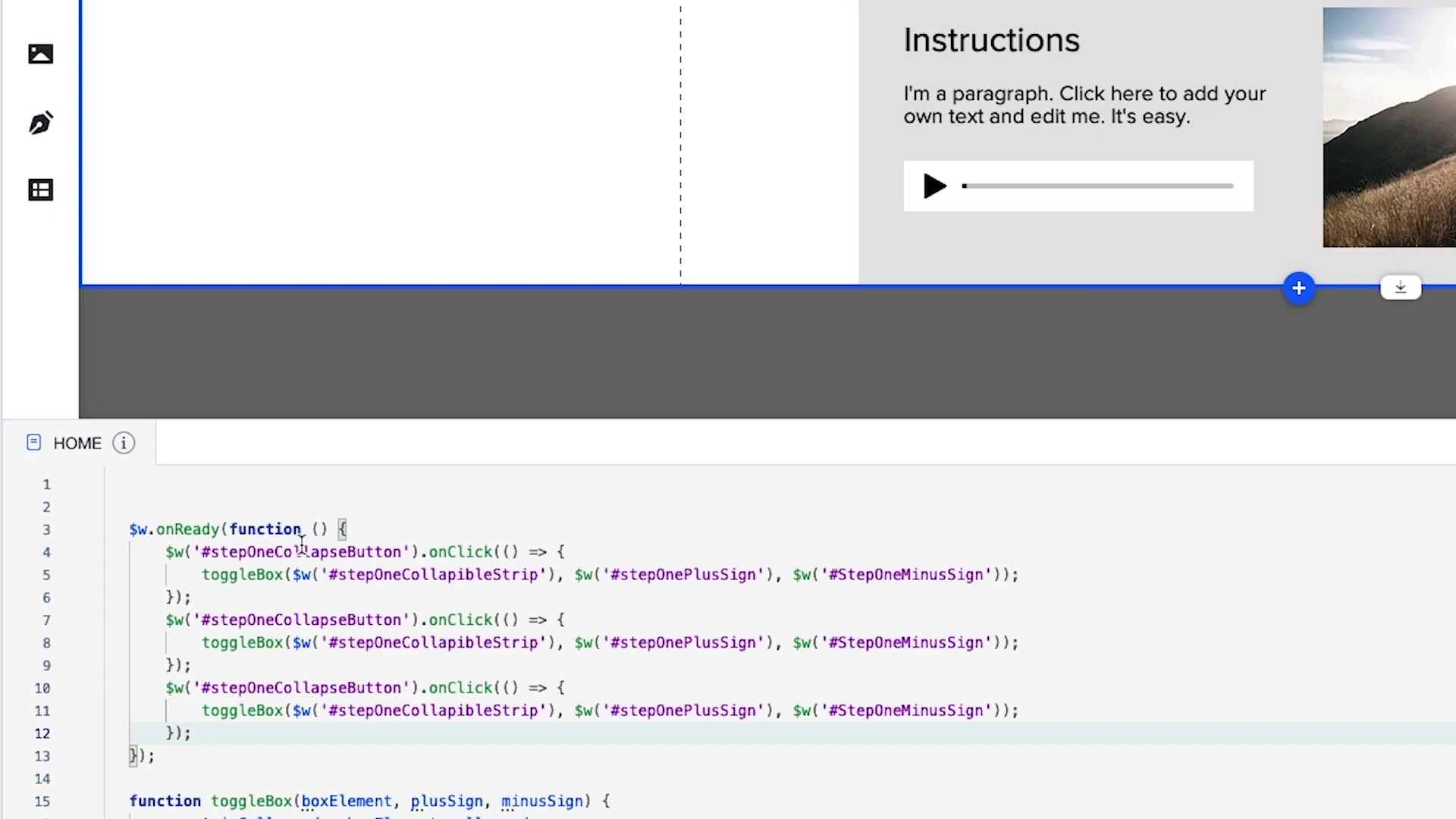
Change the second handler's element IDs to #stepTwoCollapseButton, #stepTwoCollapibleStrip, #stepTwoPlusSign and #StepTwoMinusSign.
{"action": "left_click", "coordinate": [274, 621]}
{"action": "key", "text": "BackSpace"}
{"action": "key", "text": "BackSpace"}
{"action": "key", "text": "BackSpace"}
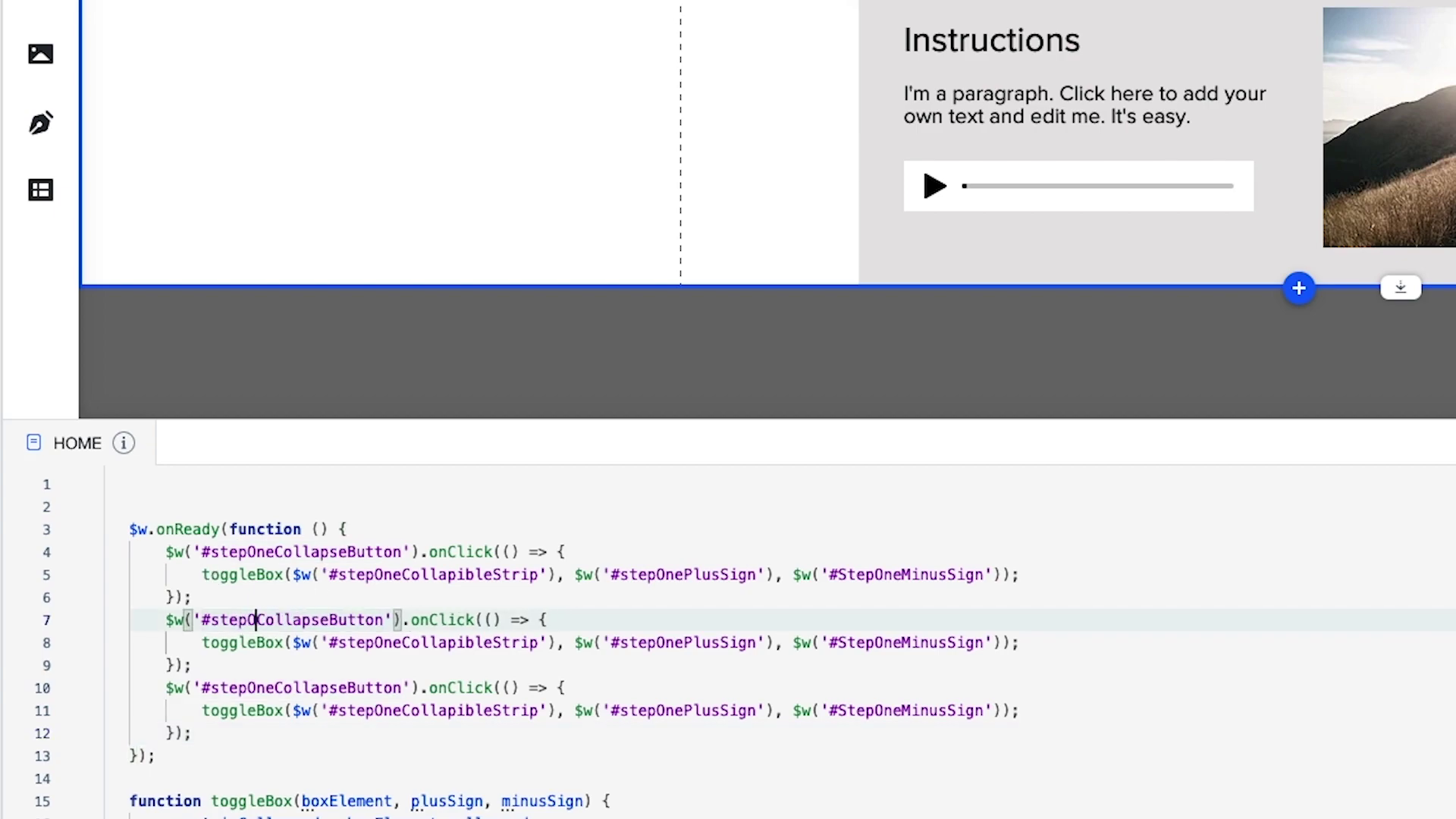
{"action": "type", "text": "Two"}
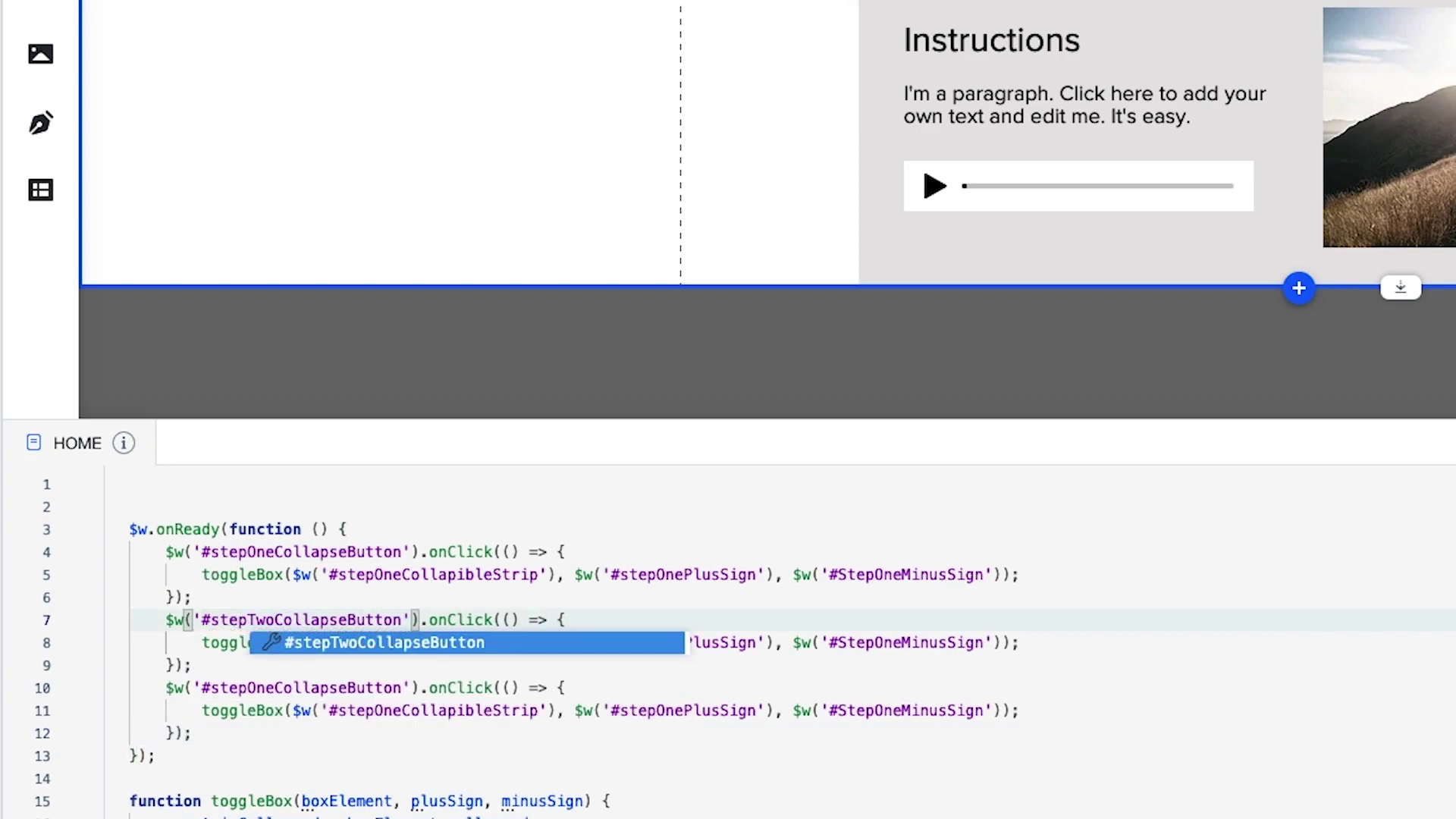
{"action": "left_click", "coordinate": [209, 643]}
{"action": "left_click", "coordinate": [403, 643]}
{"action": "key", "text": "BackSpace"}
{"action": "key", "text": "BackSpace"}
{"action": "key", "text": "BackSpace"}
{"action": "type", "text": "Two"}
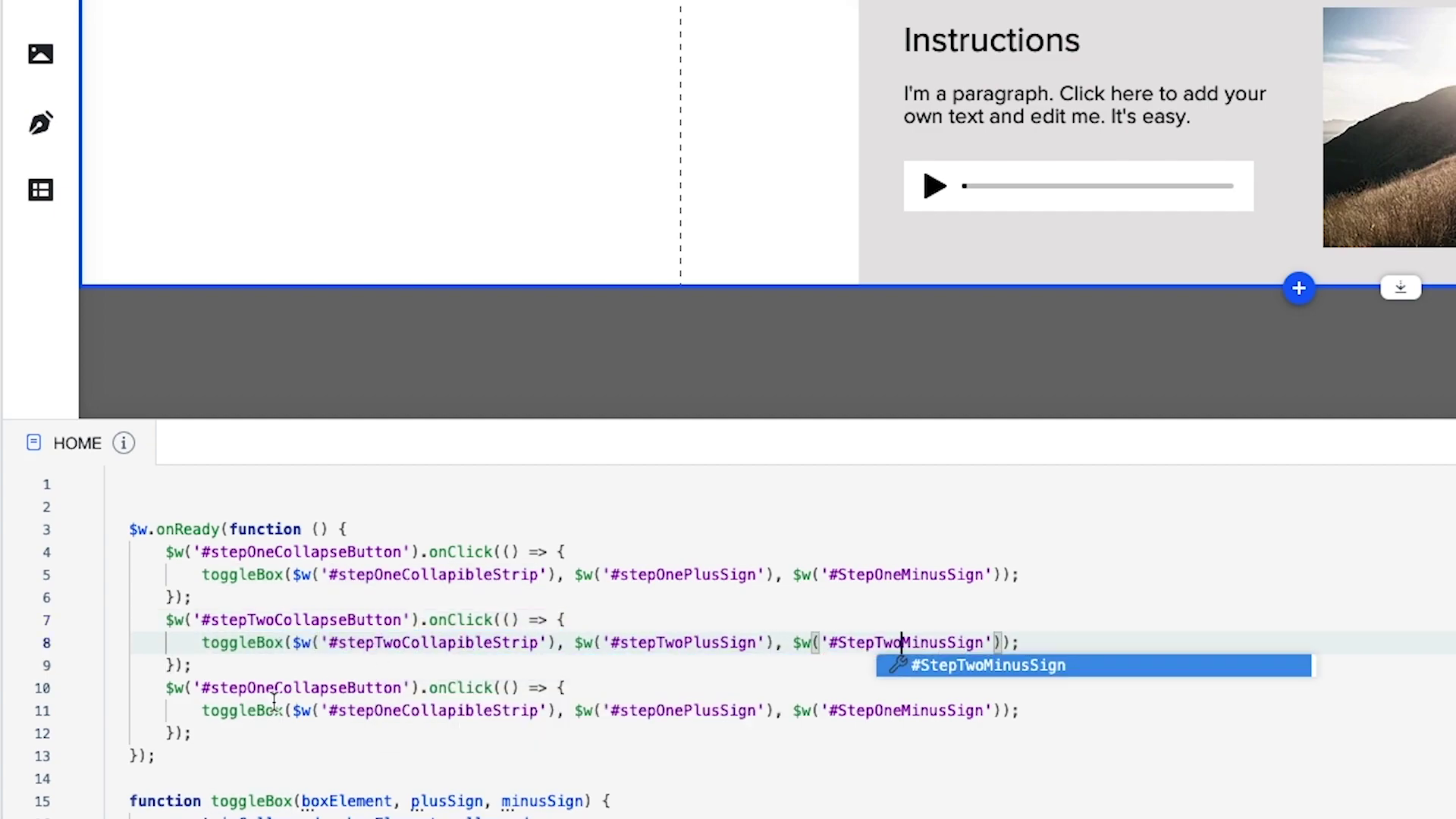
Change the third handler's element IDs to #stepThreeCollapseButton, #stepThreeCollapibleStrip, #stepThreePlusSign and #StepThreeMinusSign.
{"action": "left_click", "coordinate": [271, 688]}
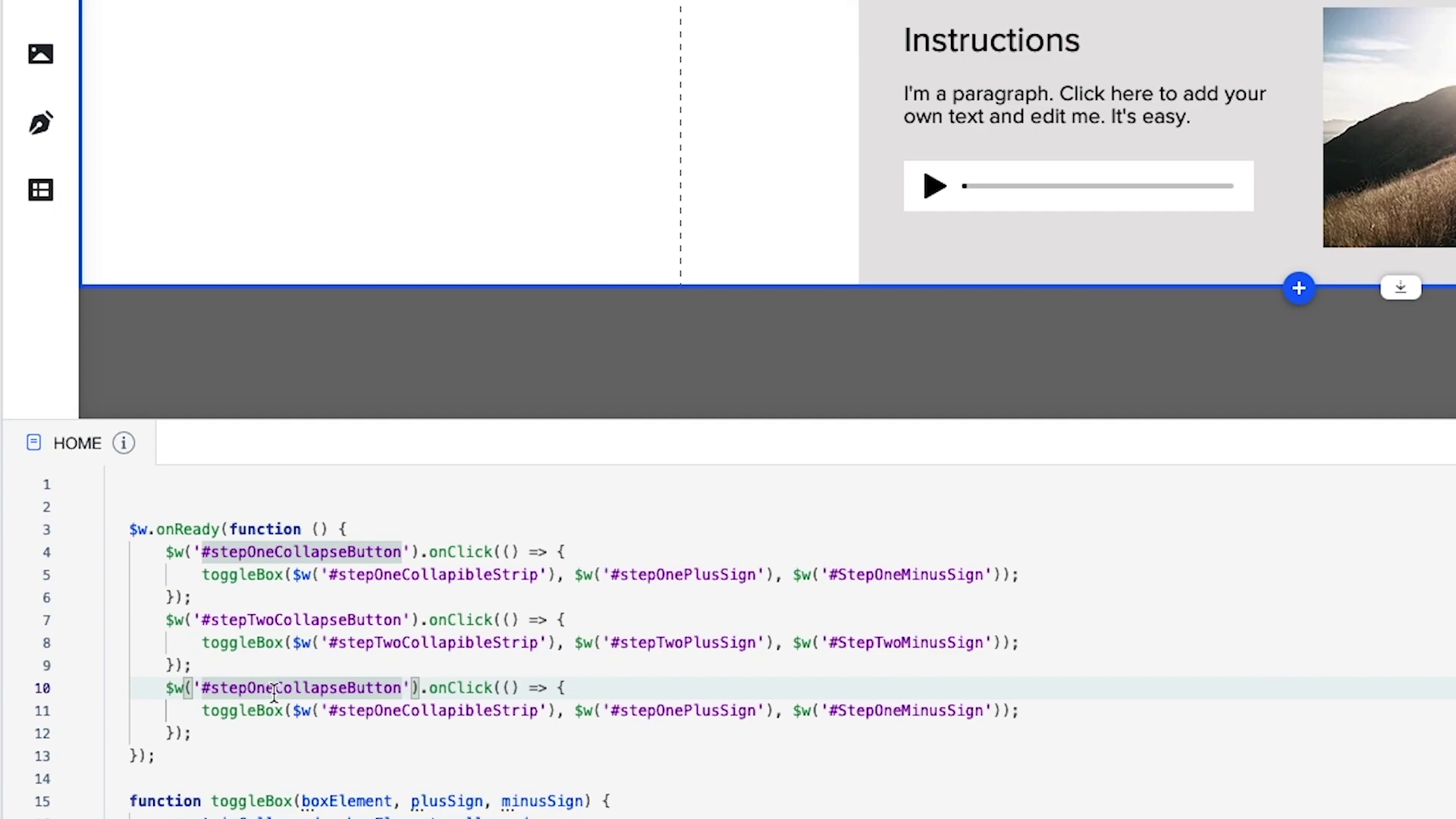
{"action": "key", "text": "BackSpace"}
{"action": "key", "text": "BackSpace"}
{"action": "key", "text": "BackSpace"}
{"action": "type", "text": "Thre"}
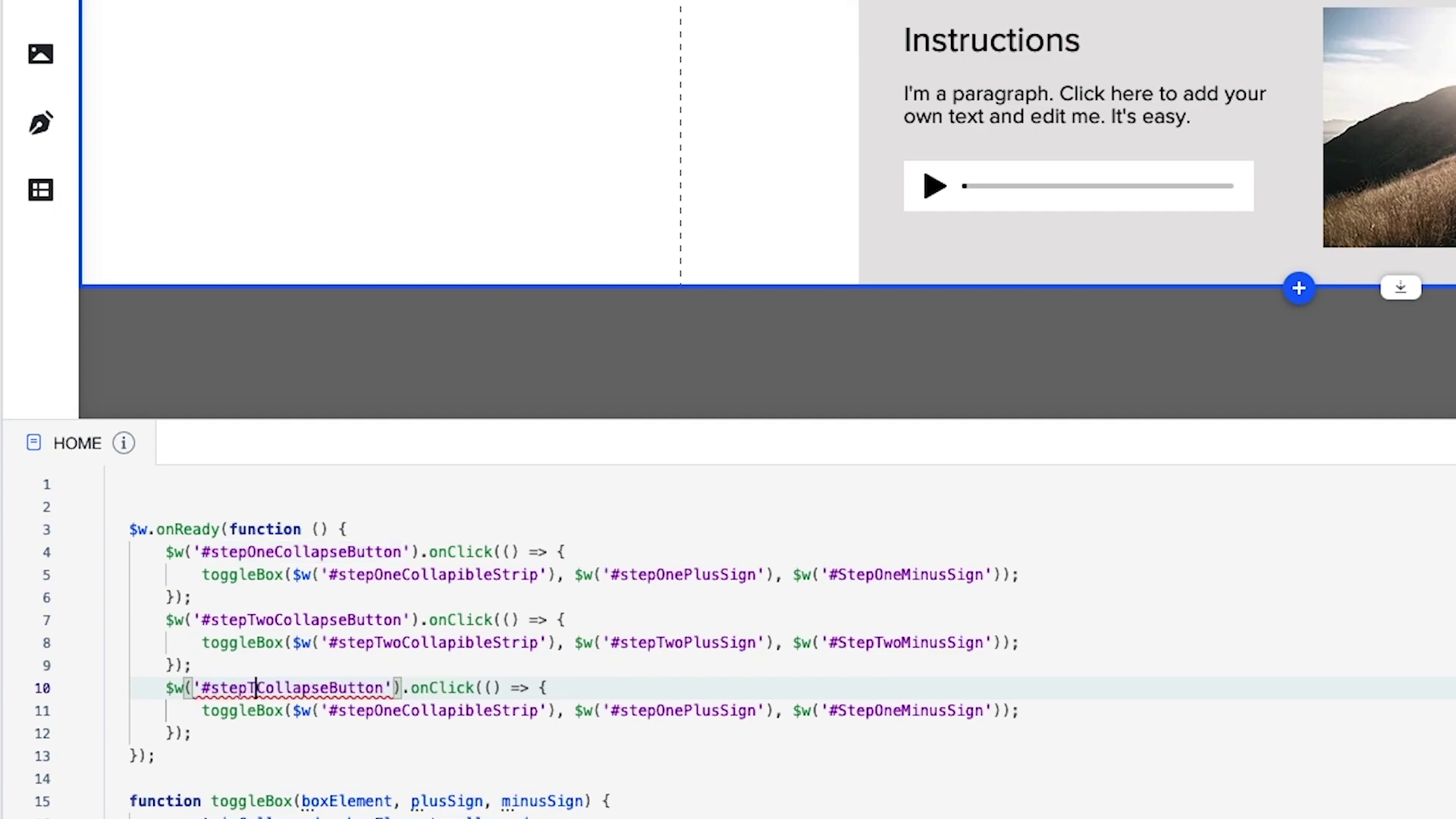
{"action": "type", "text": "e"}
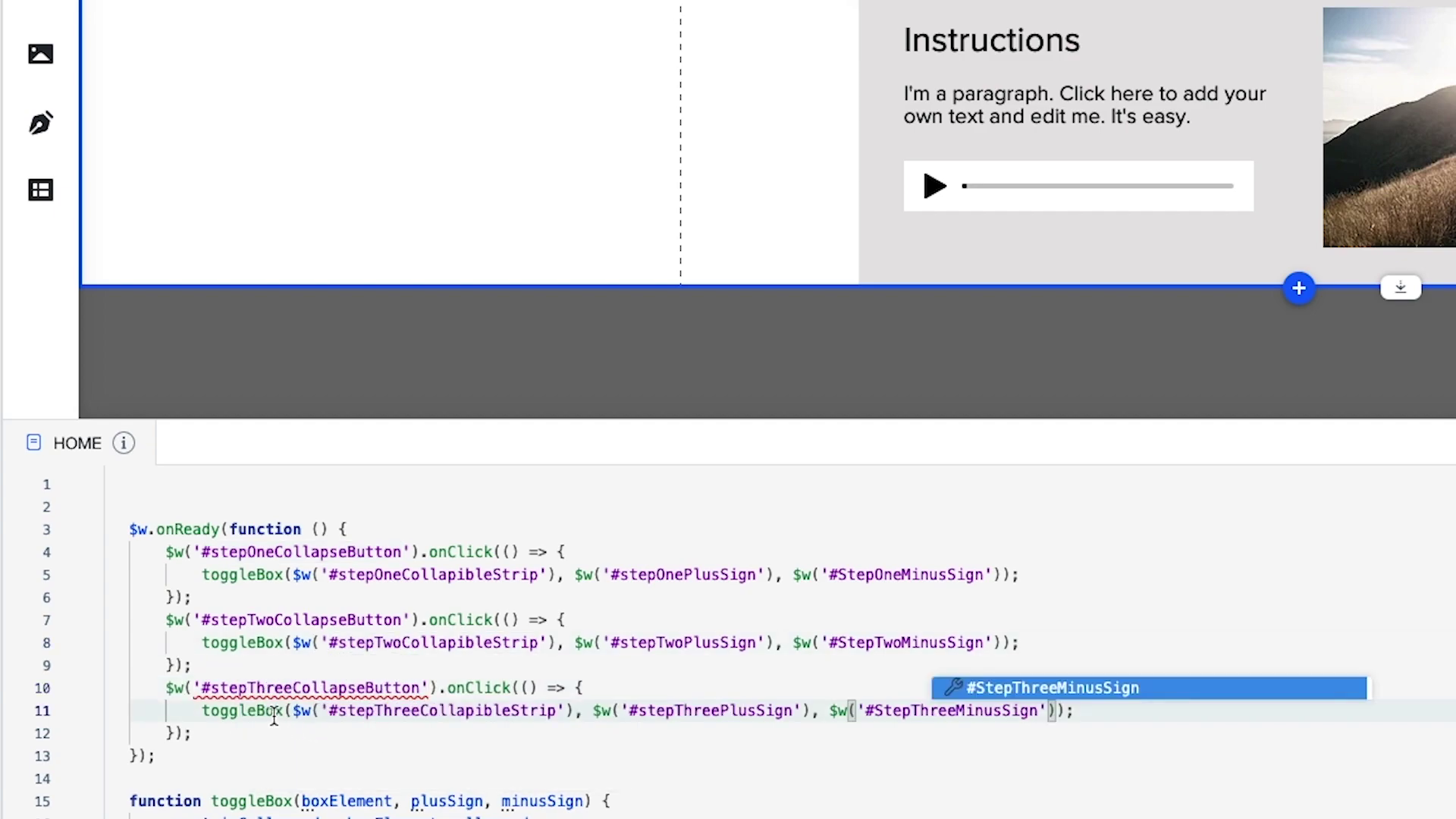
{"action": "key", "text": "Return"}
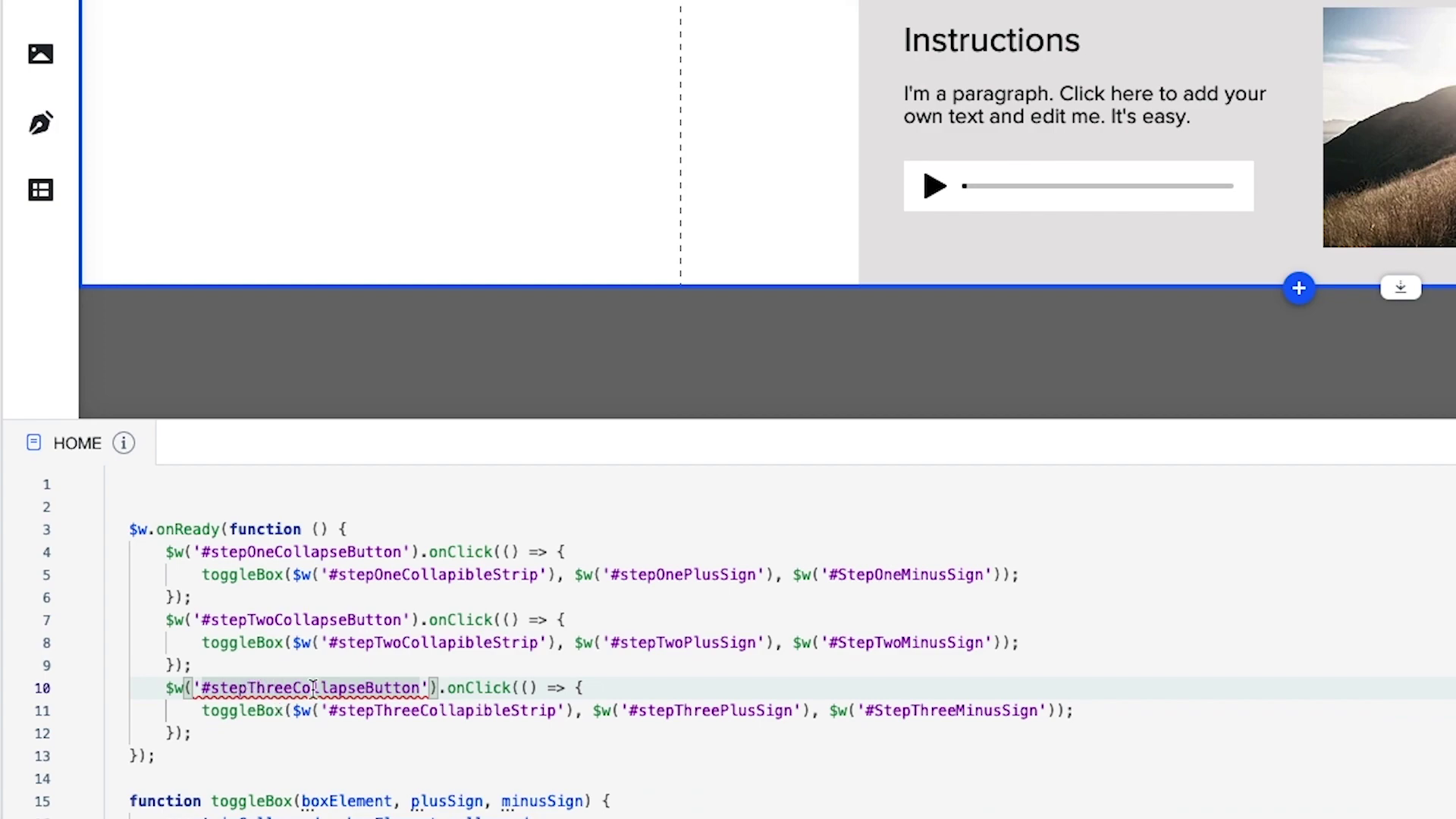
Rename the third header button's ID to stepThreeCollapseButton, copying the name from the third handler without the hash sign.
{"action": "left_click_drag", "start_coordinate": [416, 686], "coordinate": [201, 687]}
{"action": "key", "text": "super+c"}
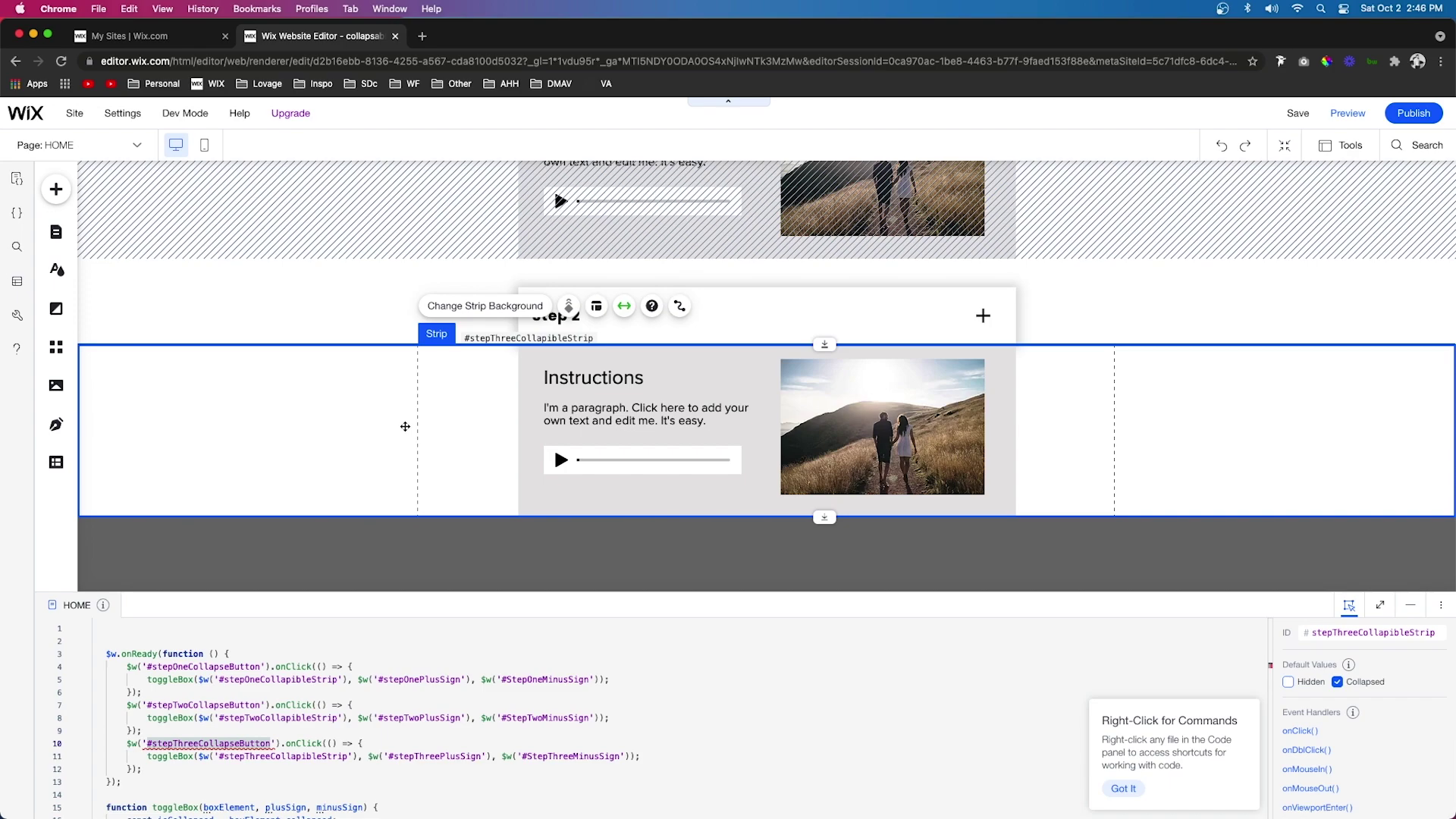
{"action": "left_click", "coordinate": [762, 306]}
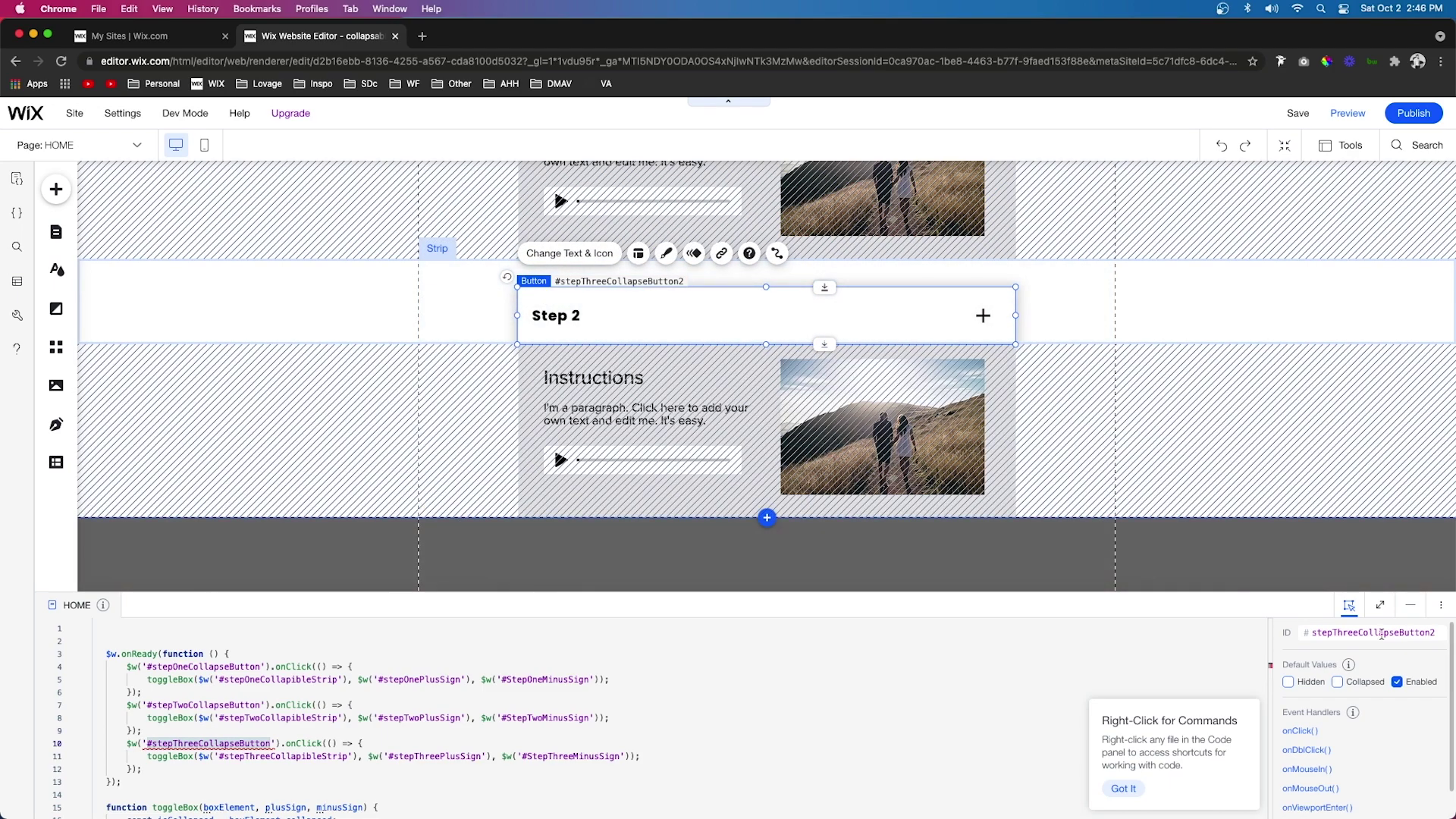
{"action": "key", "text": "super+v"}
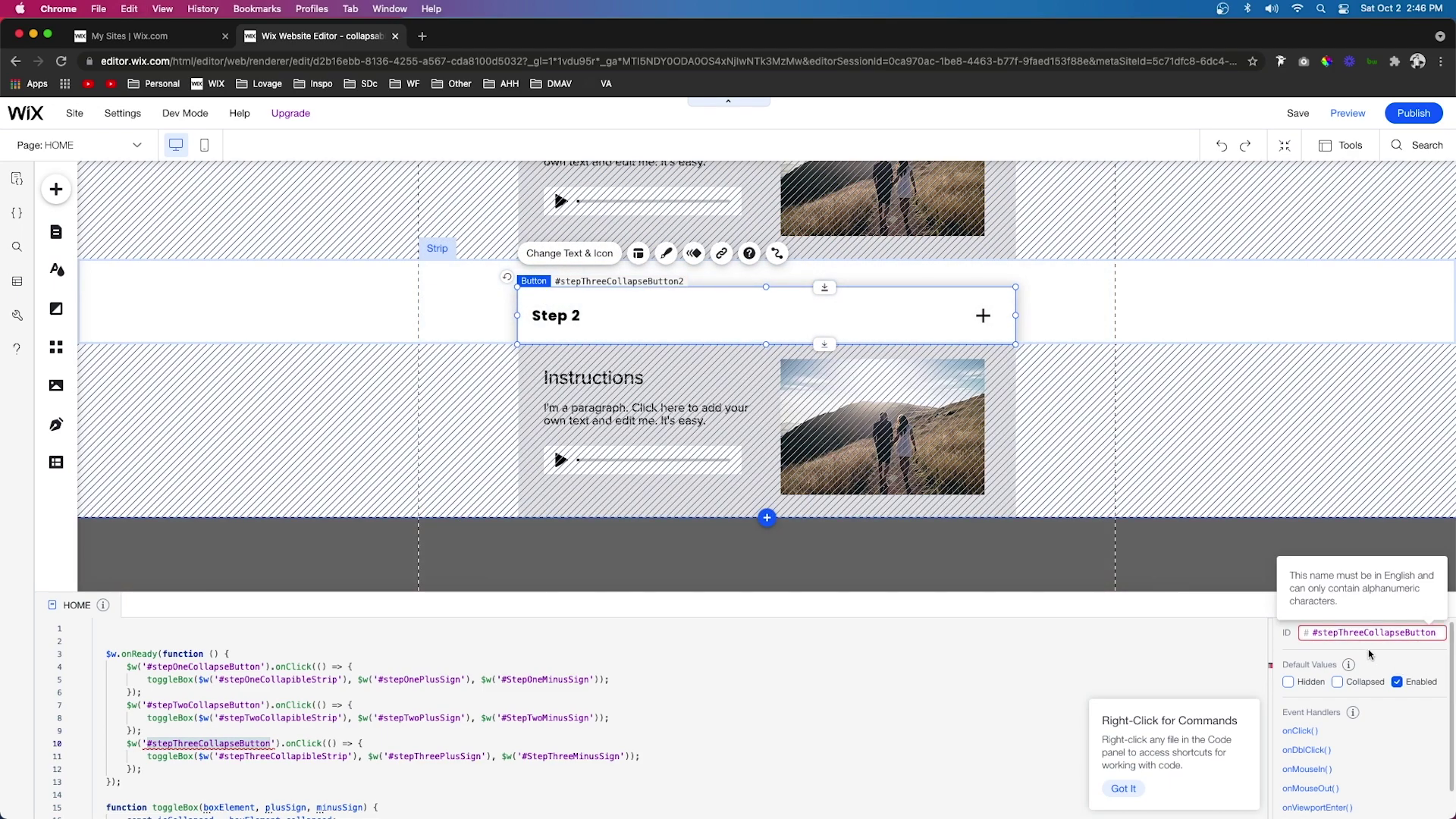
{"action": "left_click", "coordinate": [1317, 633]}
{"action": "key", "text": "BackSpace"}
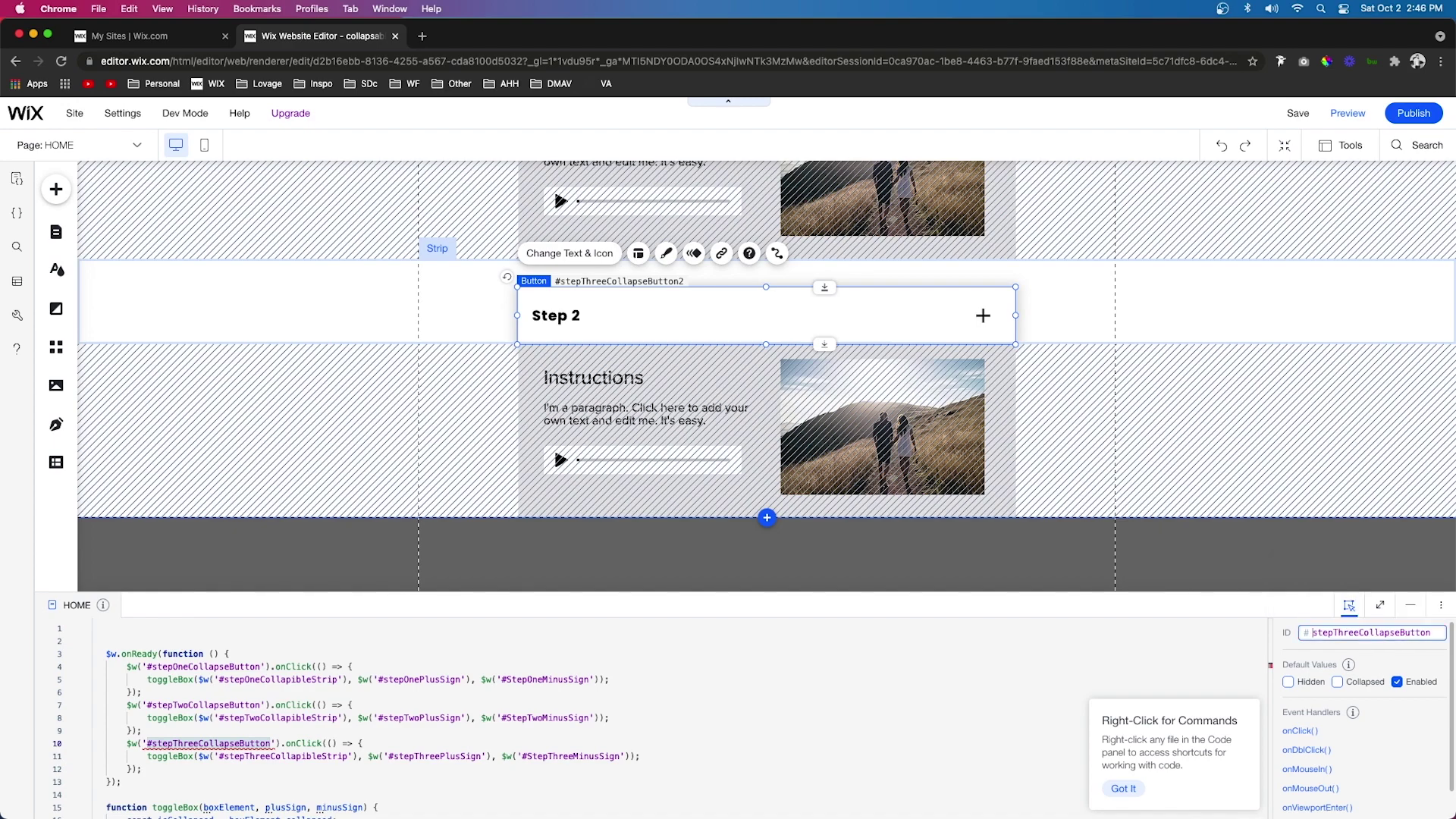
{"action": "left_click", "coordinate": [978, 694]}
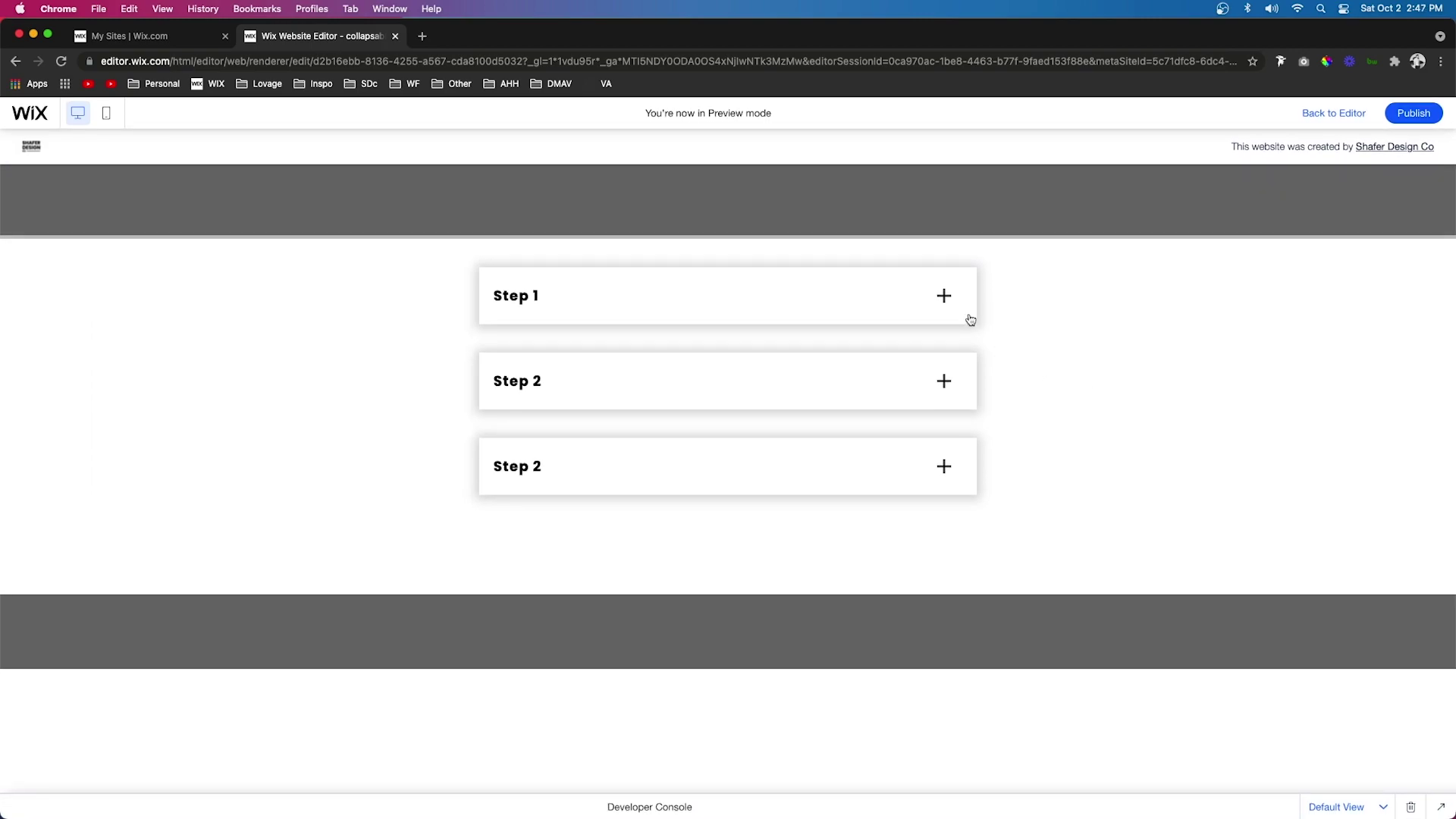
Test expanding and collapsing each of the three step boxes in the site preview.
{"action": "left_click", "coordinate": [951, 302]}
{"action": "left_click", "coordinate": [949, 301]}
{"action": "left_click", "coordinate": [947, 390]}
{"action": "left_click", "coordinate": [948, 393]}
{"action": "left_click", "coordinate": [943, 473]}
{"action": "left_click", "coordinate": [943, 475]}
{"action": "left_click", "coordinate": [944, 296]}
{"action": "left_click", "coordinate": [944, 297]}
Examine the empty area between the collapsed boxes and the footer in the preview, toggling the Step 1 and Step 2 boxes.
{"action": "scroll", "coordinate": [1007, 351], "scroll_direction": "down", "scroll_amount": 10}
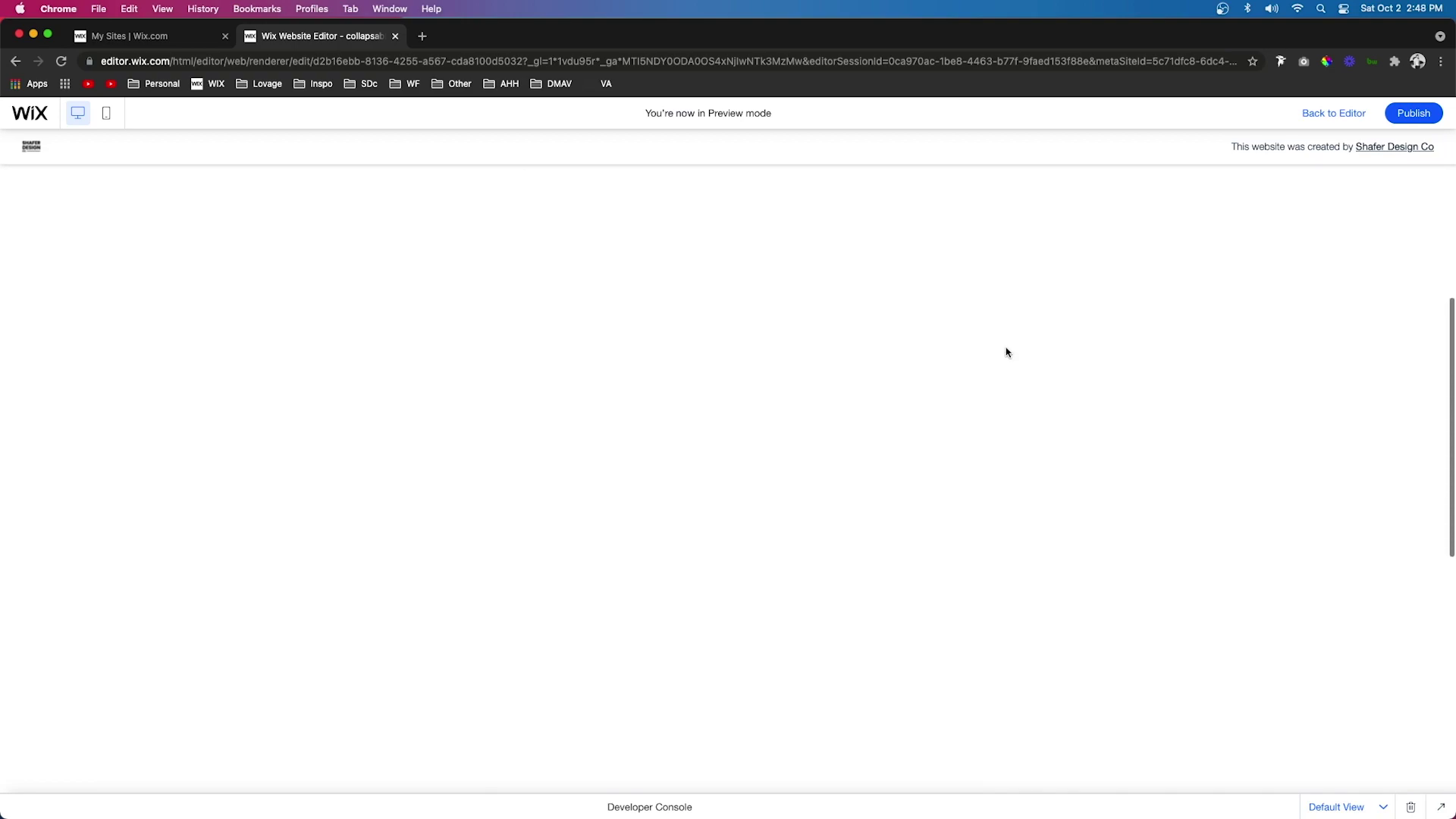
{"action": "scroll", "coordinate": [1007, 352], "scroll_direction": "up", "scroll_amount": 10}
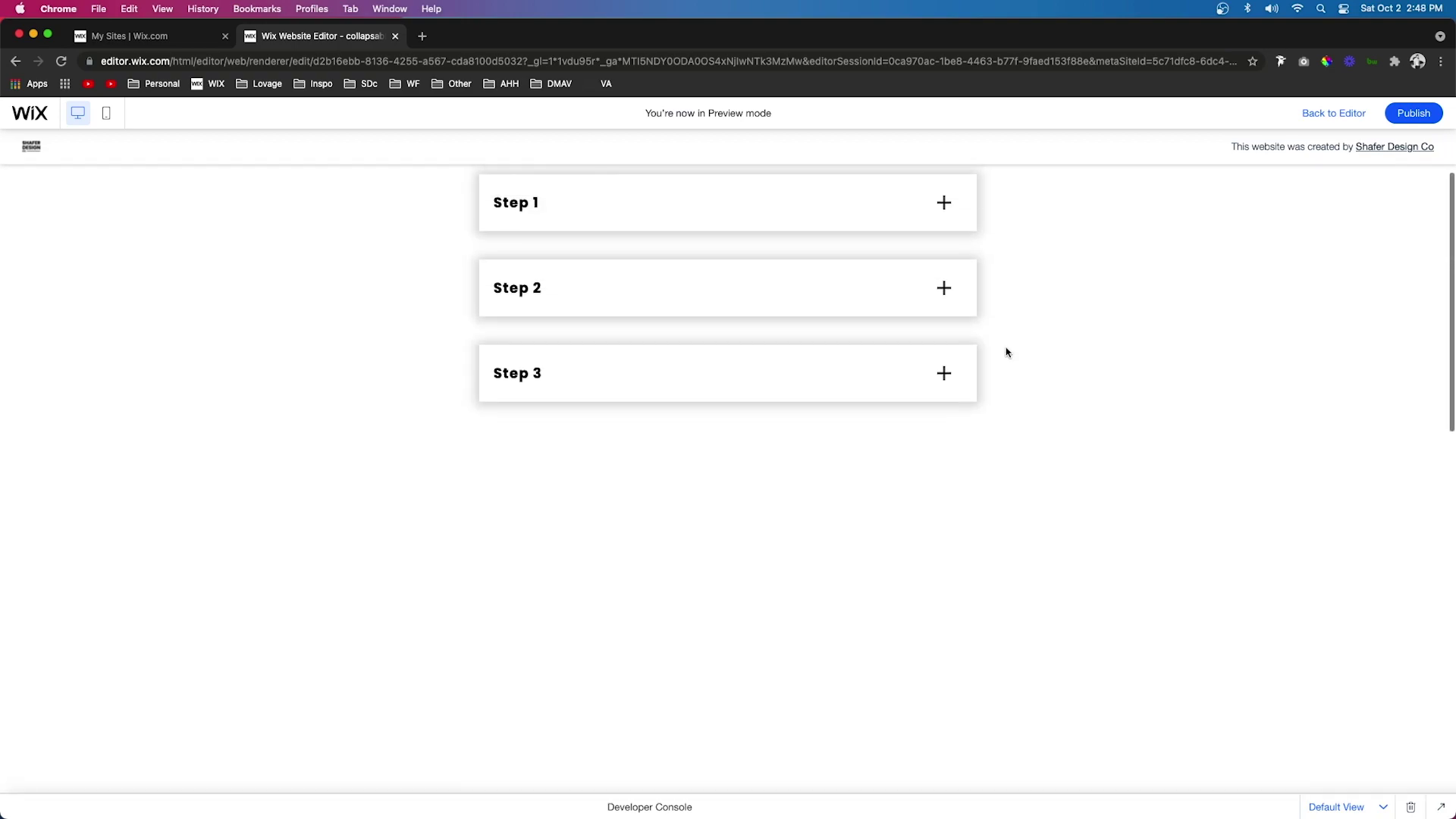
{"action": "left_click", "coordinate": [933, 312]}
{"action": "left_click", "coordinate": [931, 312]}
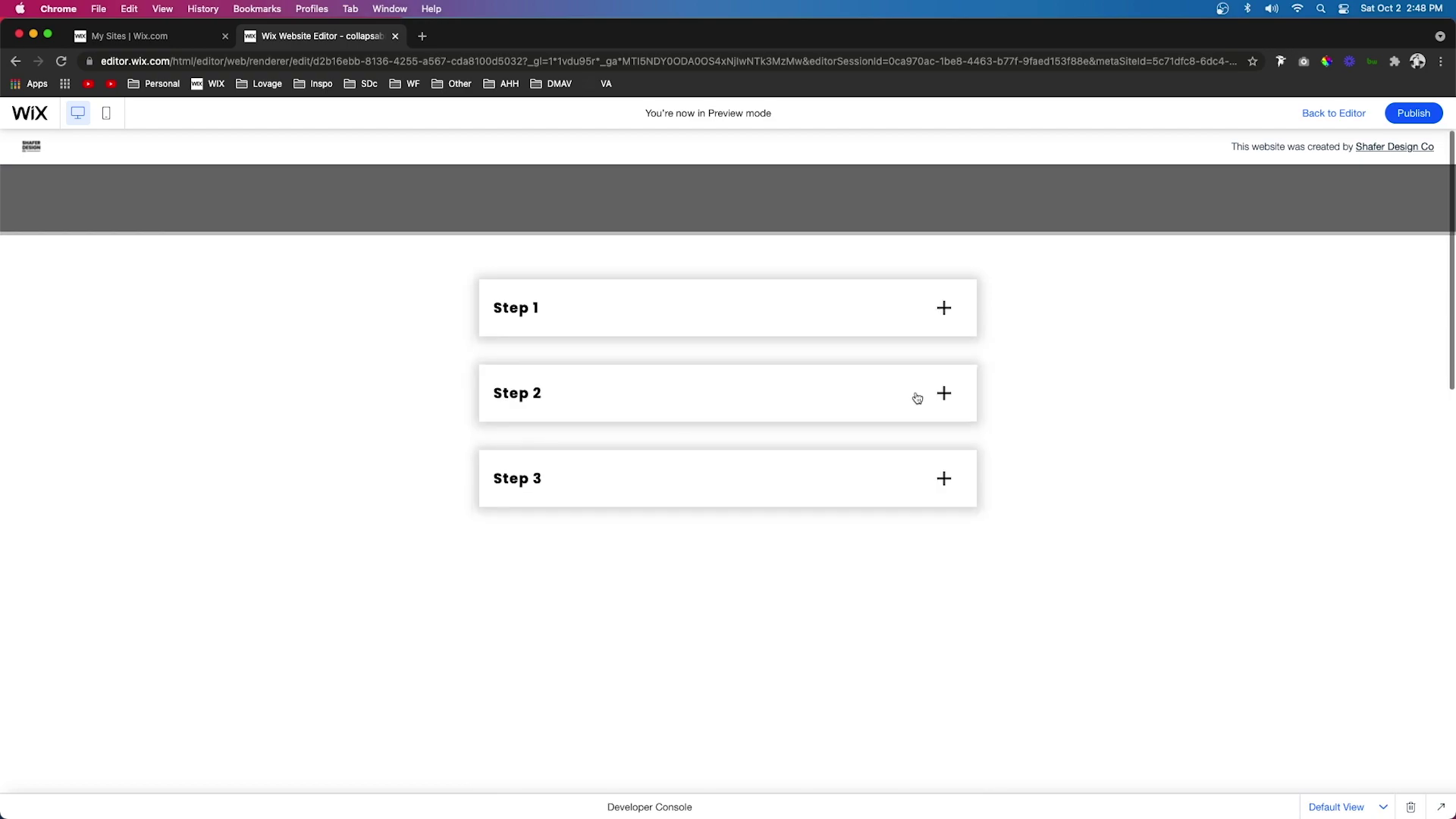
{"action": "left_click", "coordinate": [870, 402]}
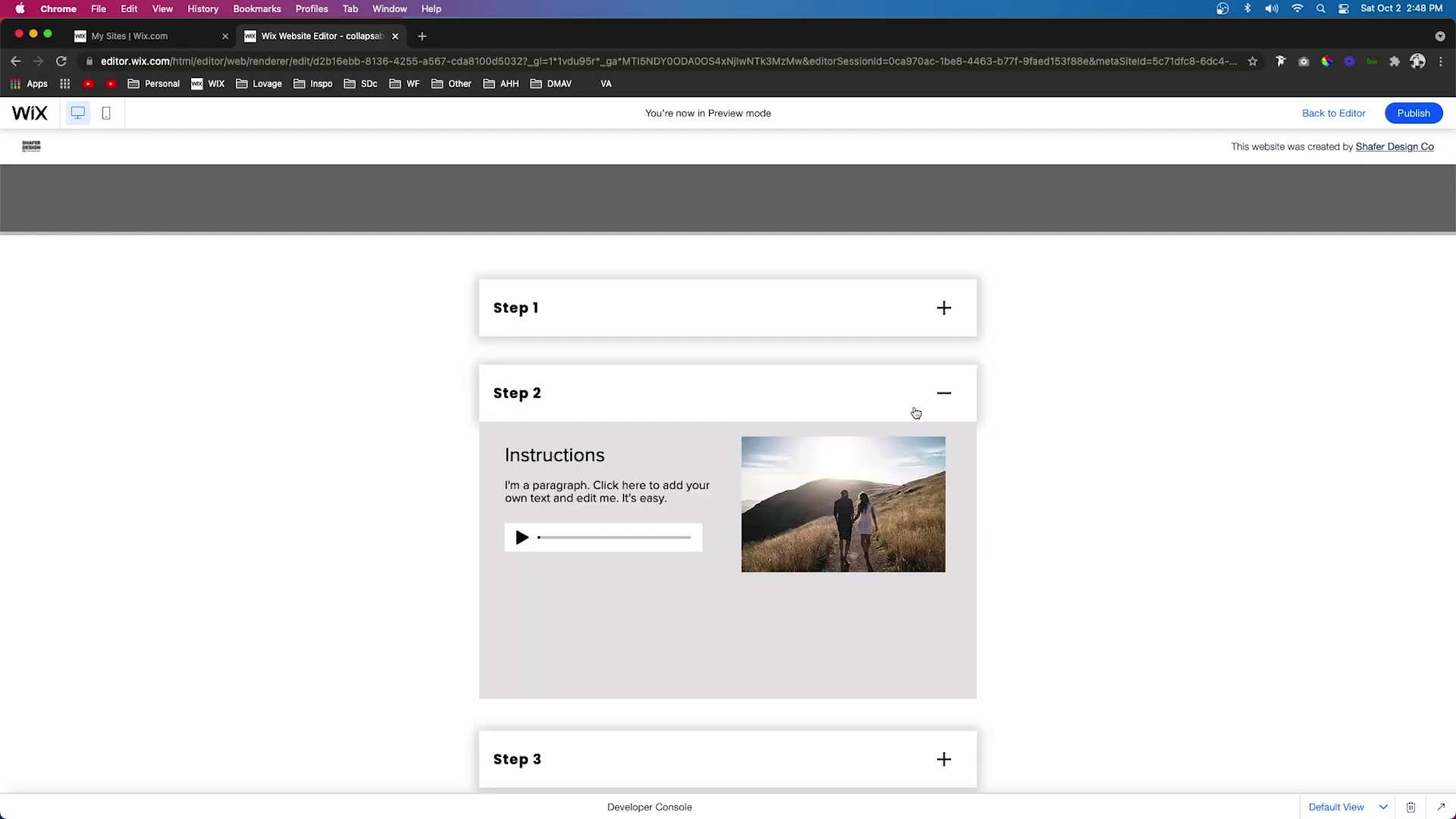
{"action": "left_click", "coordinate": [902, 404]}
{"action": "scroll", "coordinate": [1013, 474], "scroll_direction": "down", "scroll_amount": 10}
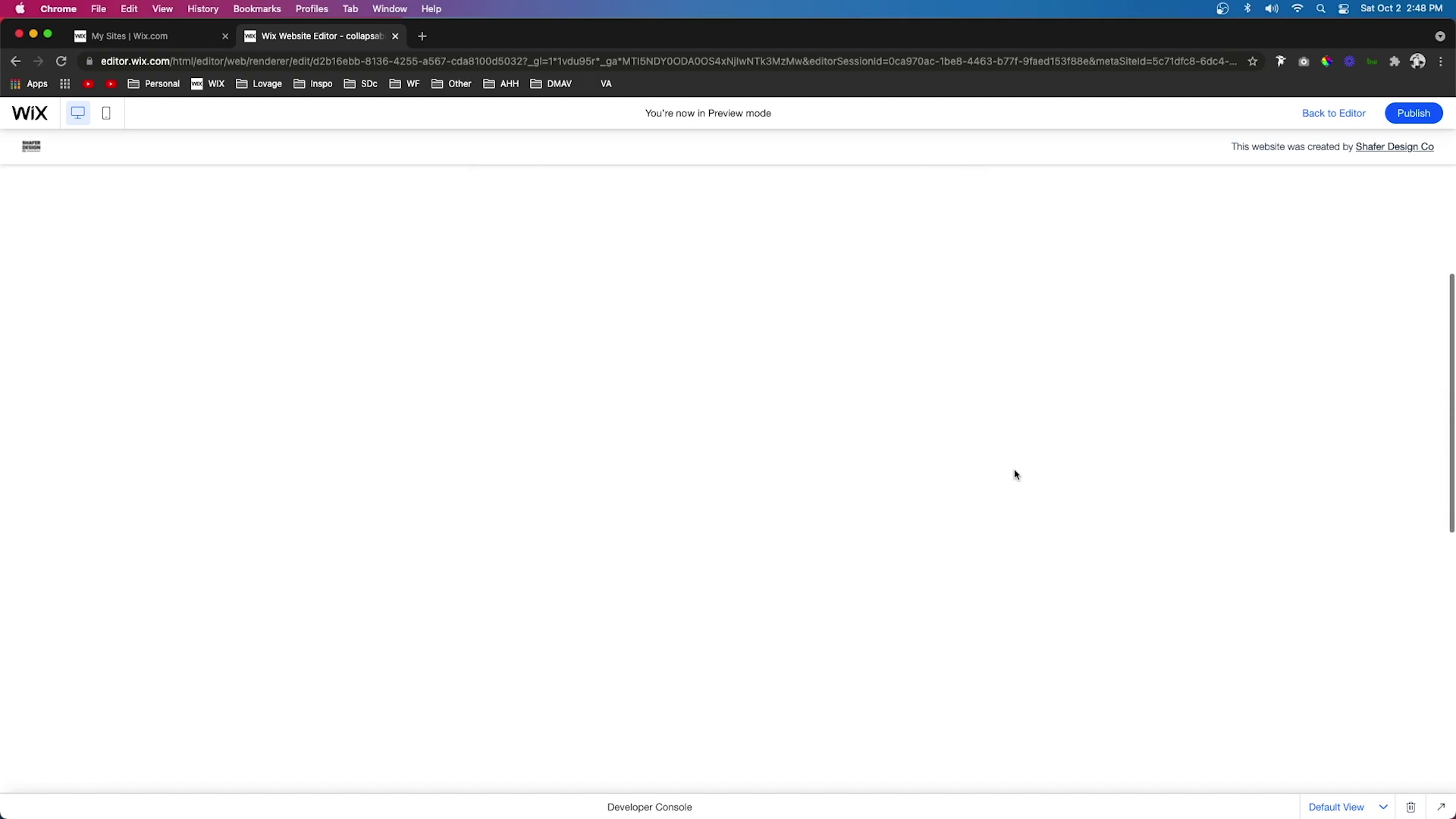
{"action": "scroll", "coordinate": [1014, 475], "scroll_direction": "down", "scroll_amount": 3}
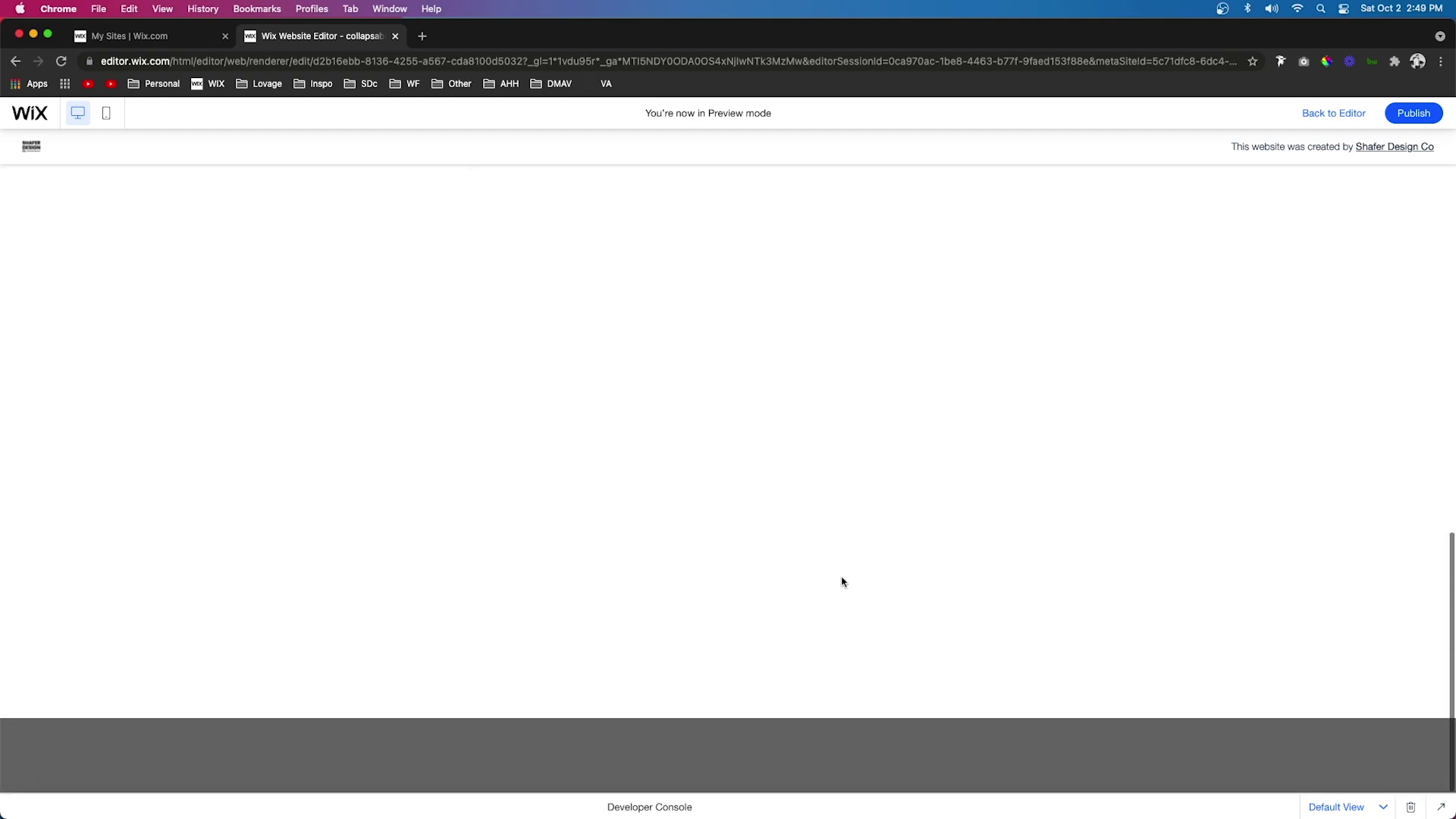
{"action": "scroll", "coordinate": [842, 582], "scroll_direction": "up", "scroll_amount": 15}
{"action": "scroll", "coordinate": [841, 582], "scroll_direction": "down", "scroll_amount": 5}
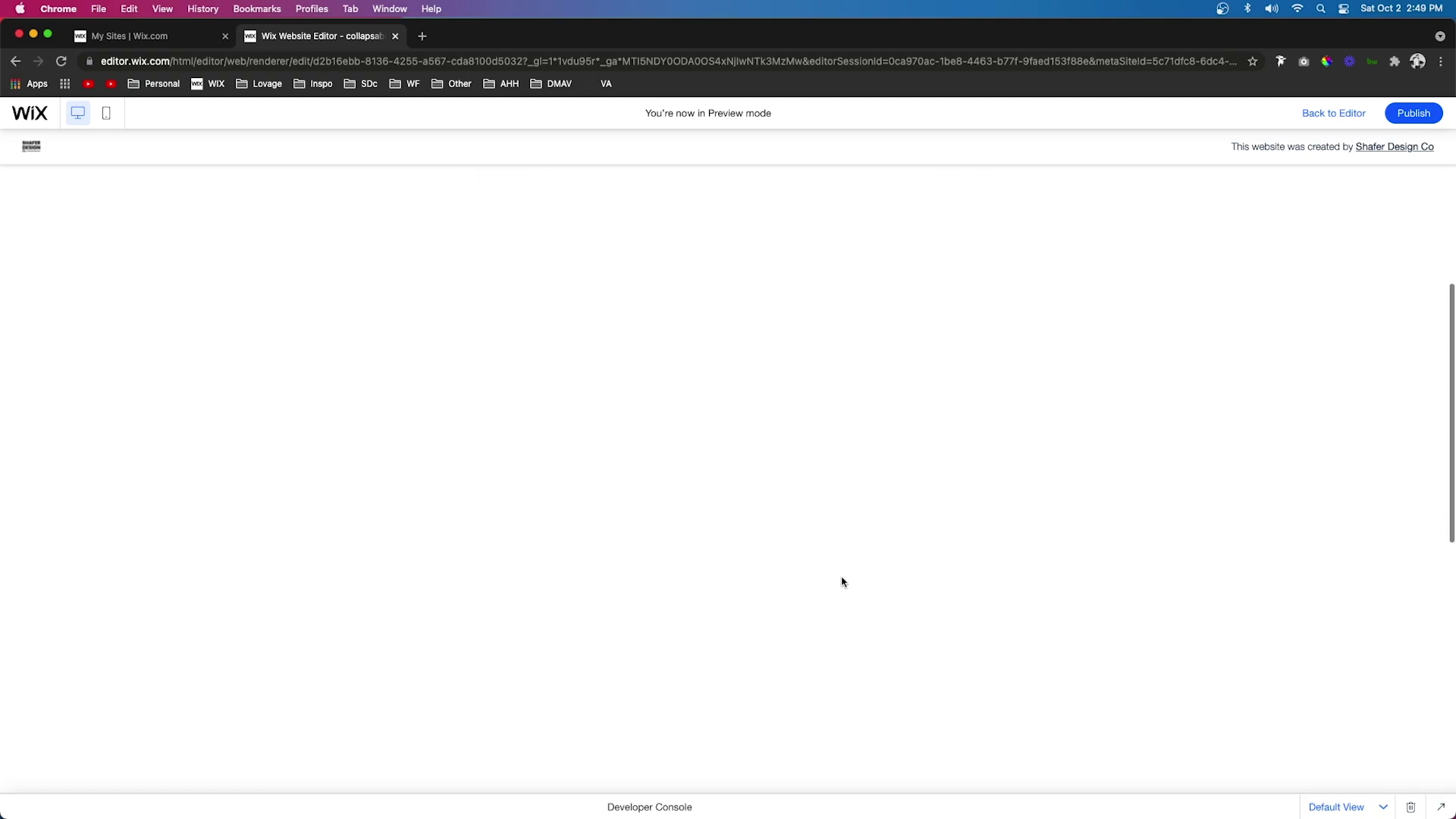
{"action": "scroll", "coordinate": [843, 580], "scroll_direction": "up", "scroll_amount": 5}
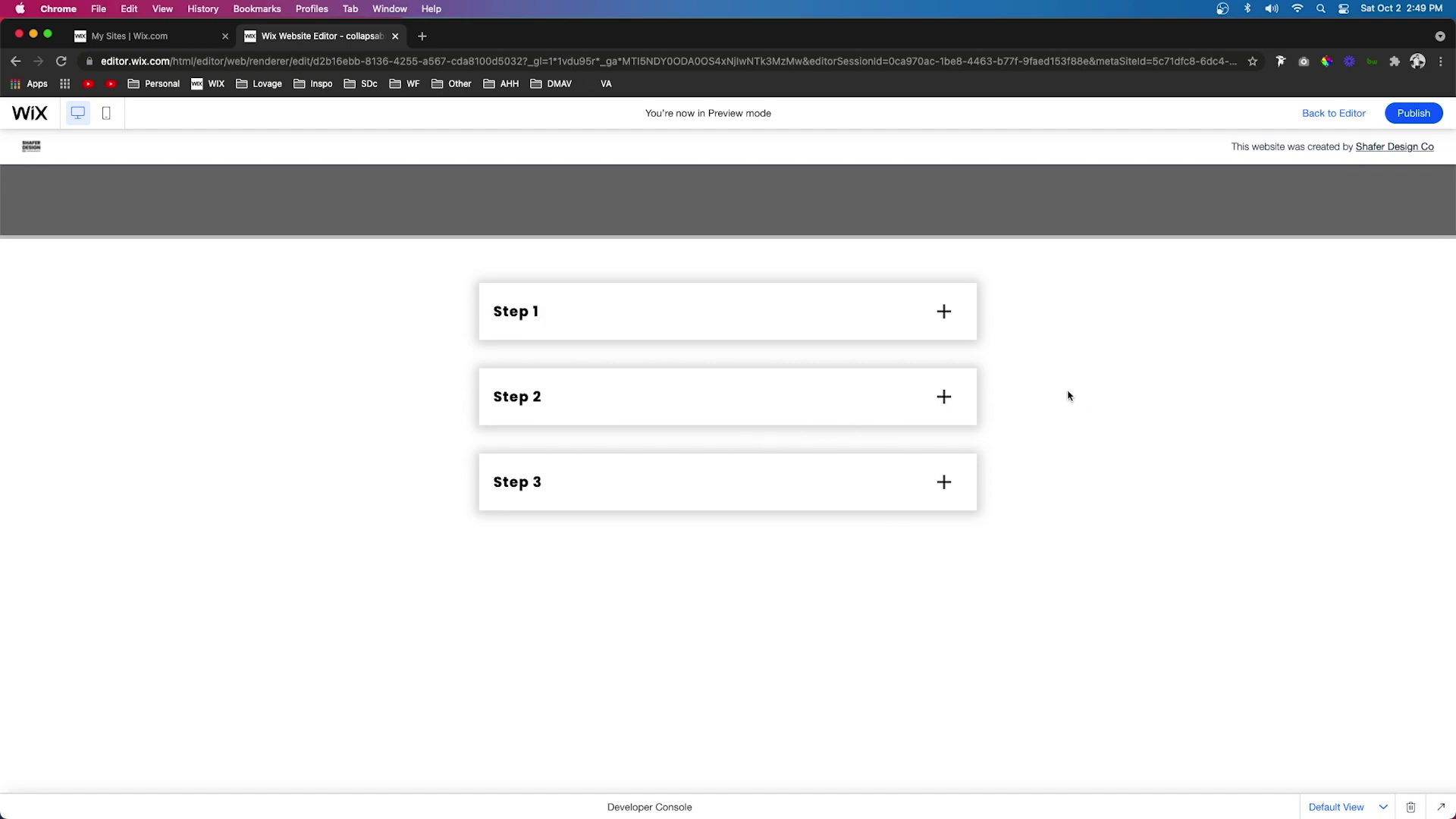
{"action": "left_click", "coordinate": [931, 315]}
{"action": "left_click", "coordinate": [934, 315]}
{"action": "scroll", "coordinate": [960, 411], "scroll_direction": "down", "scroll_amount": 10}
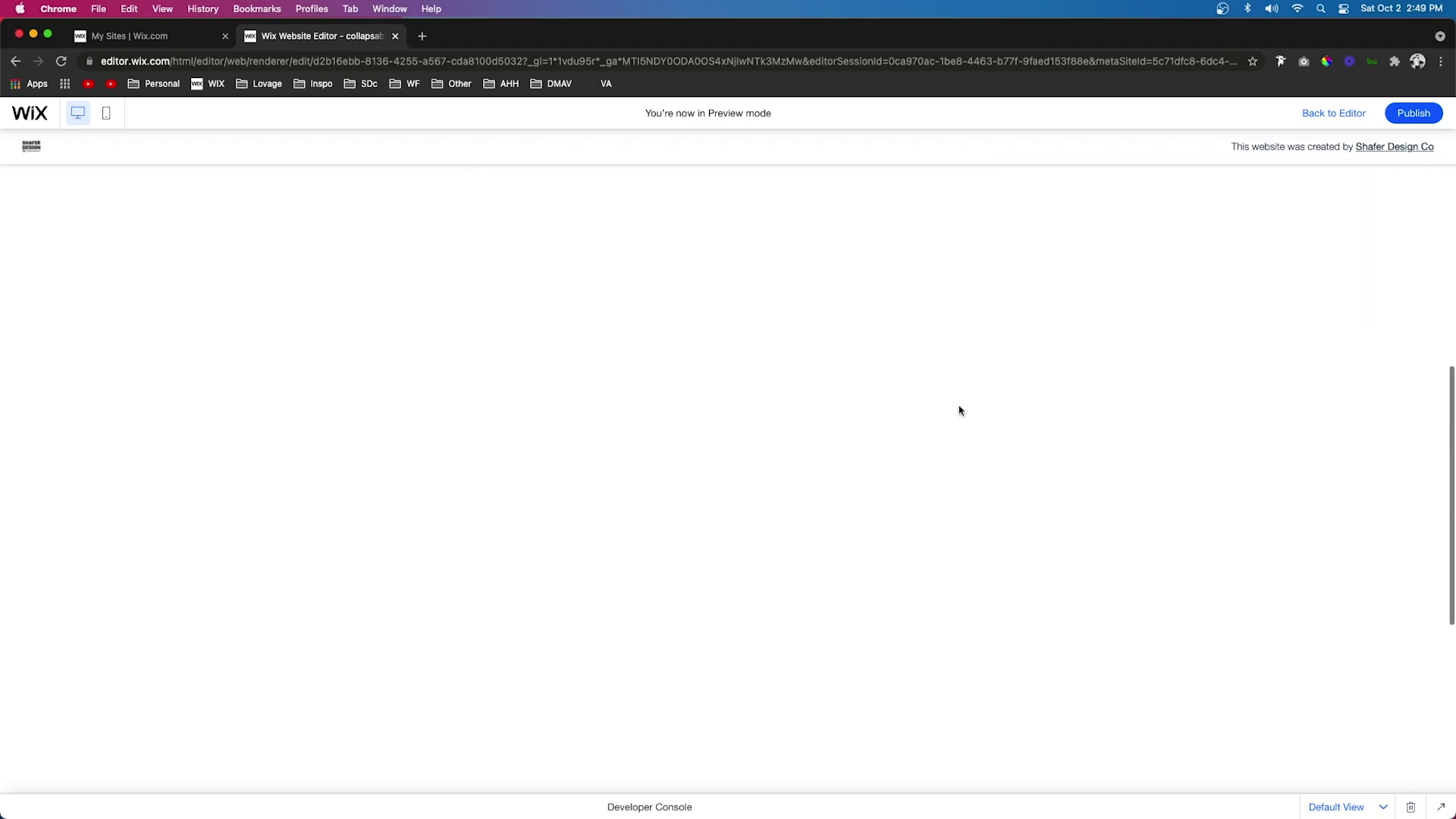
{"action": "scroll", "coordinate": [959, 410], "scroll_direction": "up", "scroll_amount": 10}
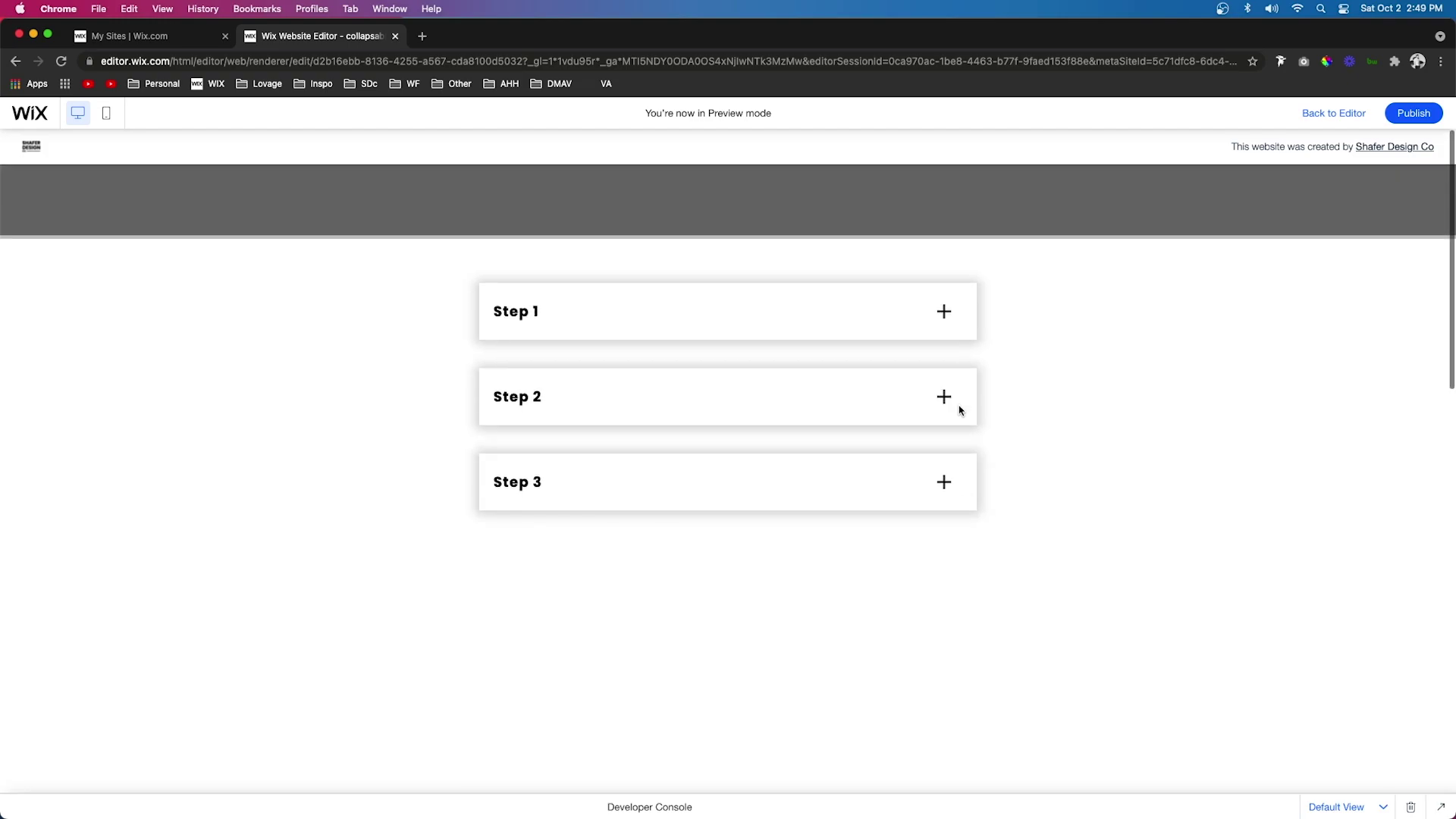
Leave the preview, check the spacing below the New York, Tokyo and Paris boxes in the example site, and close that site.
{"action": "left_click", "coordinate": [1333, 113]}
{"action": "left_click_drag", "start_coordinate": [485, 53], "coordinate": [490, 40]}
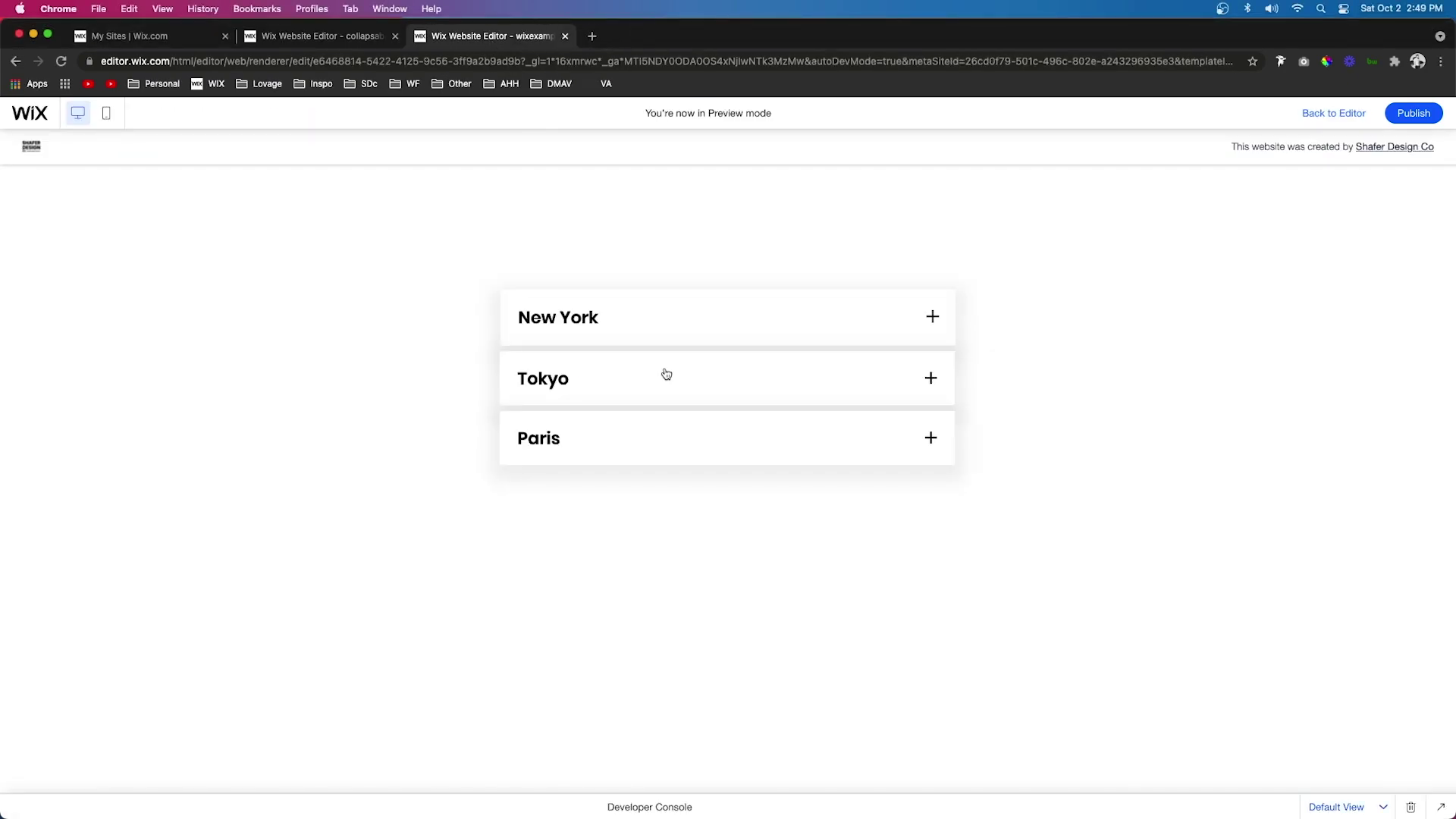
{"action": "scroll", "coordinate": [626, 620], "scroll_direction": "down", "scroll_amount": 5}
{"action": "scroll", "coordinate": [626, 620], "scroll_direction": "up", "scroll_amount": 5}
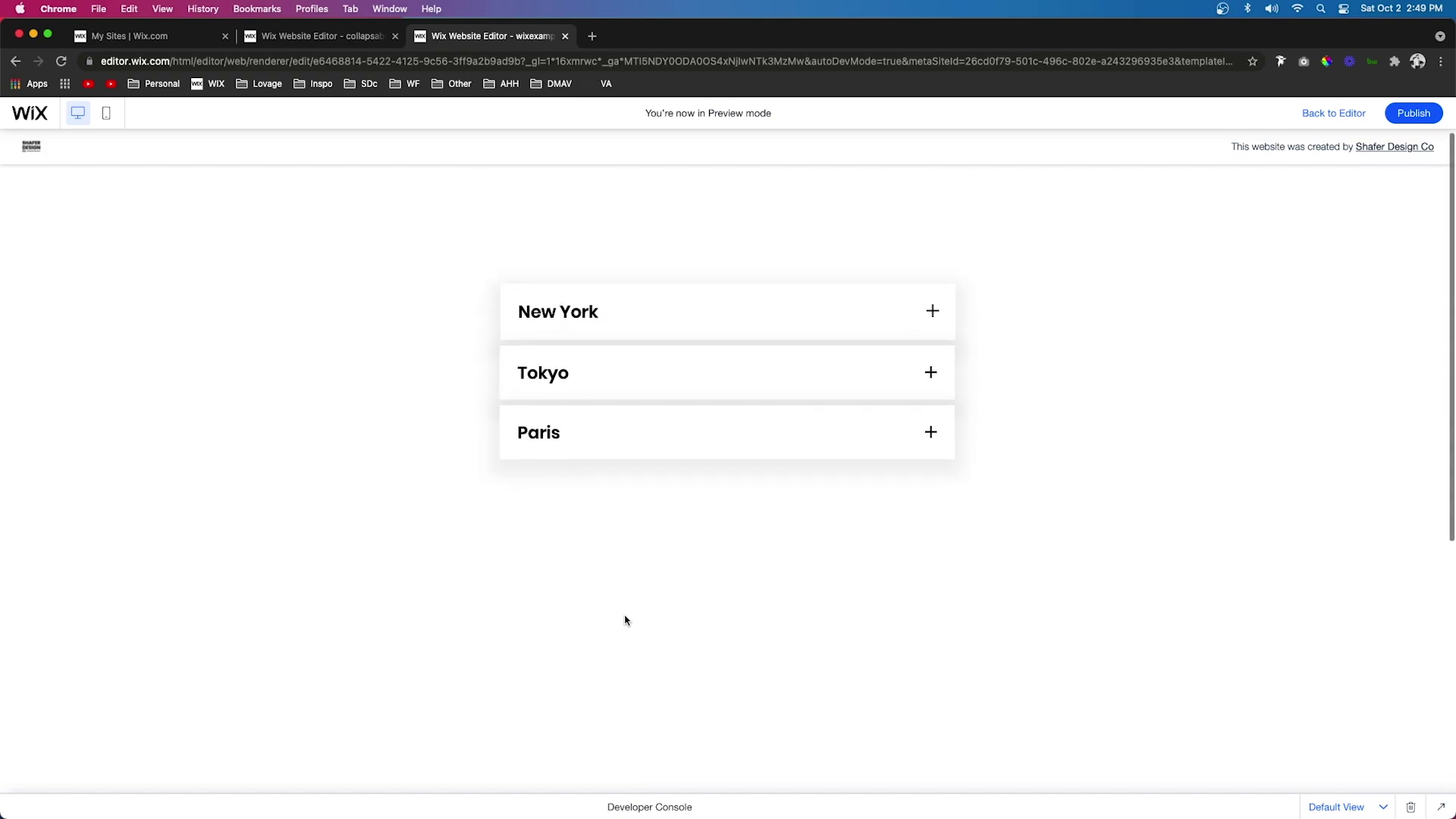
{"action": "key", "text": "super+w"}
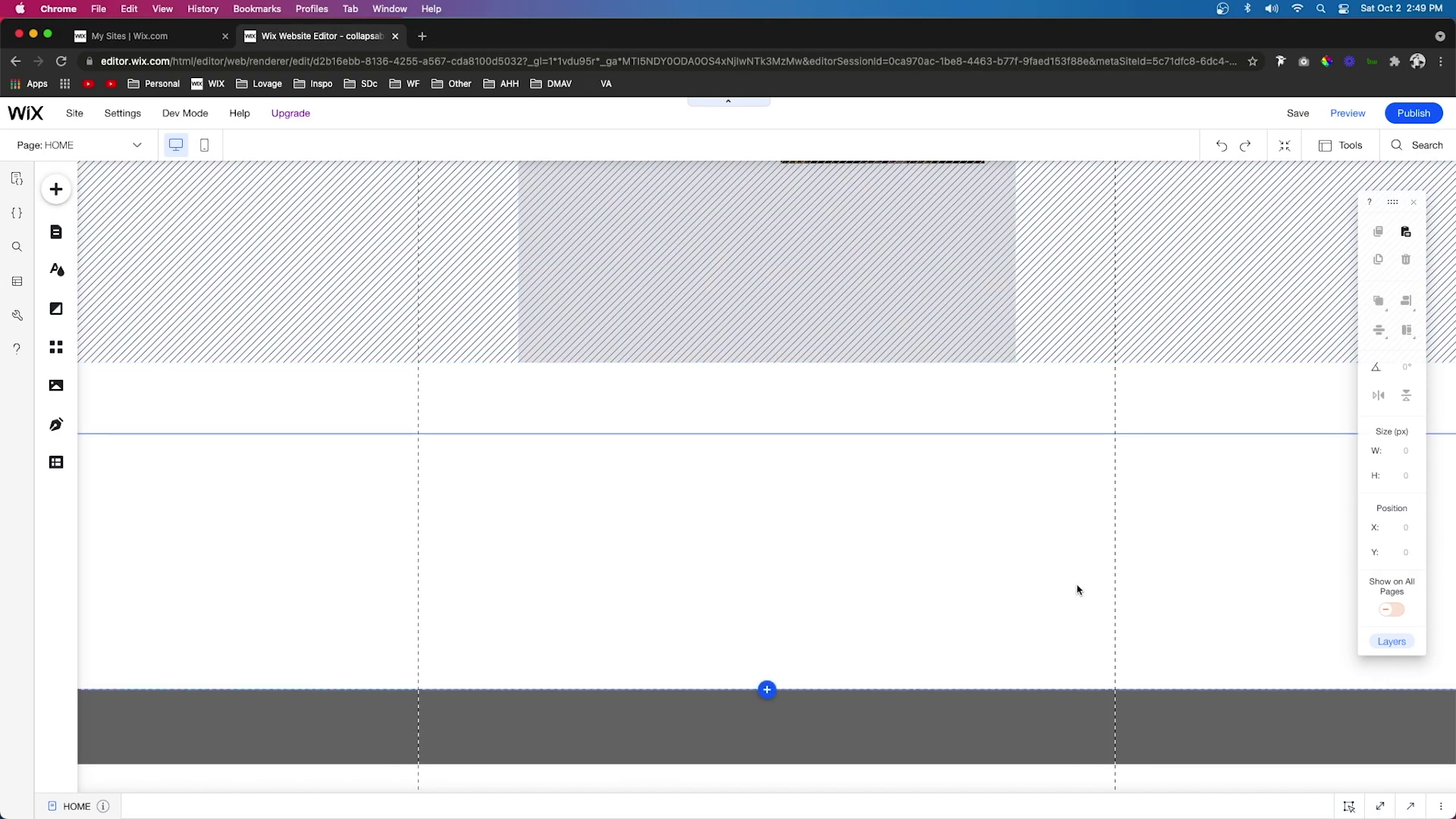
Remove the extra page space above the footer and preview the site.
{"action": "left_click", "coordinate": [839, 623]}
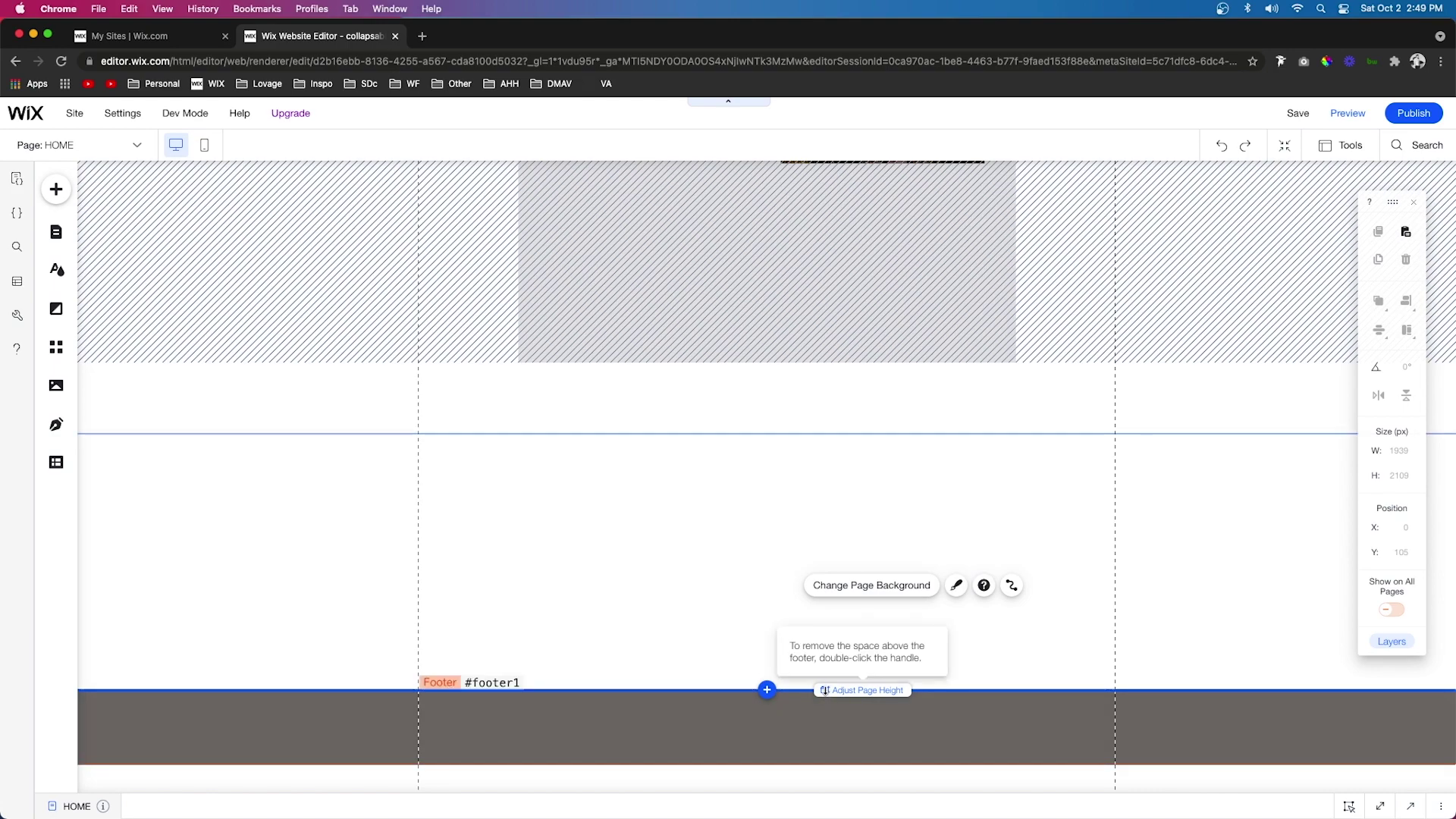
{"action": "double_click", "coordinate": [825, 690]}
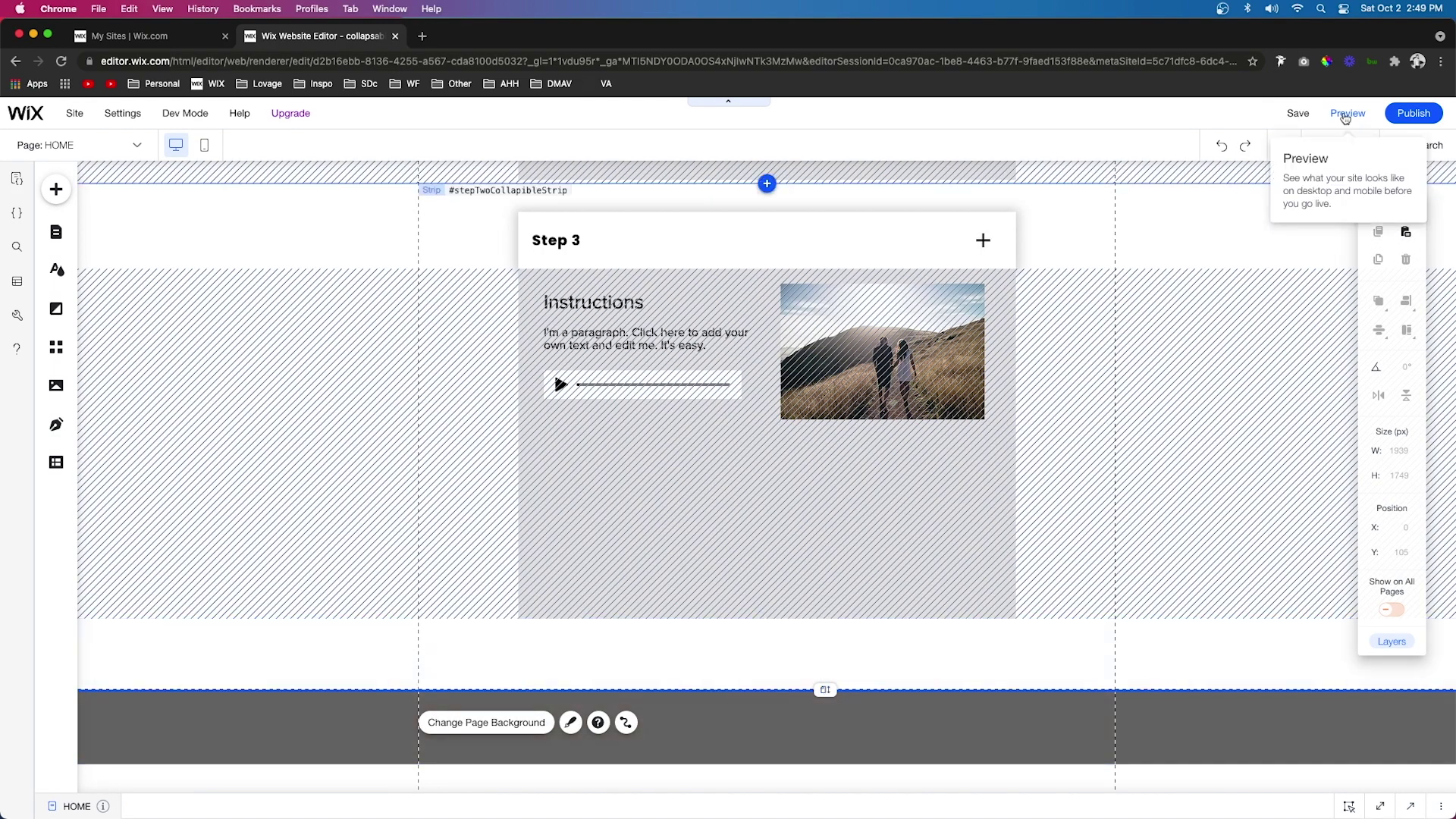
{"action": "left_click", "coordinate": [1347, 114]}
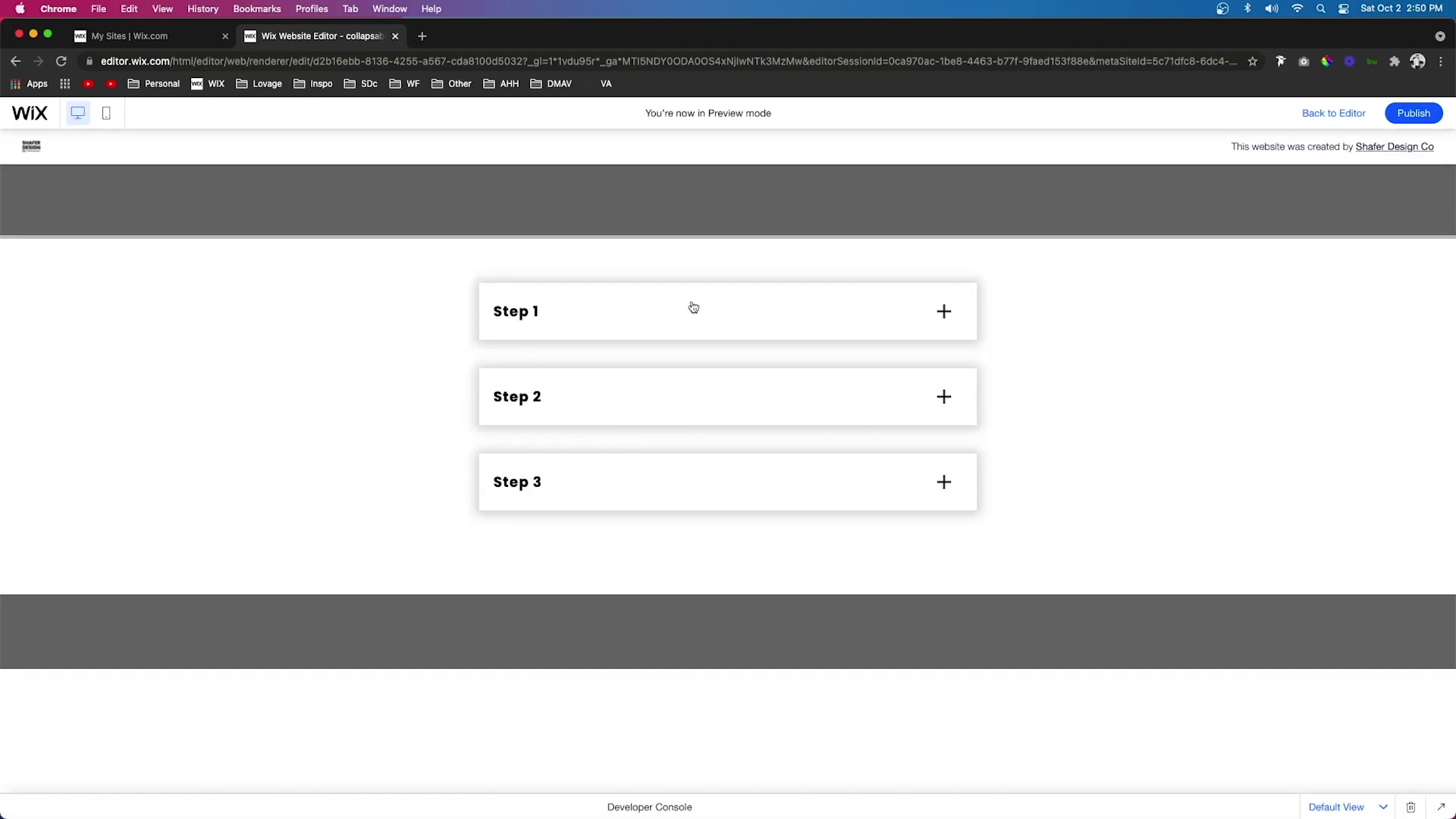